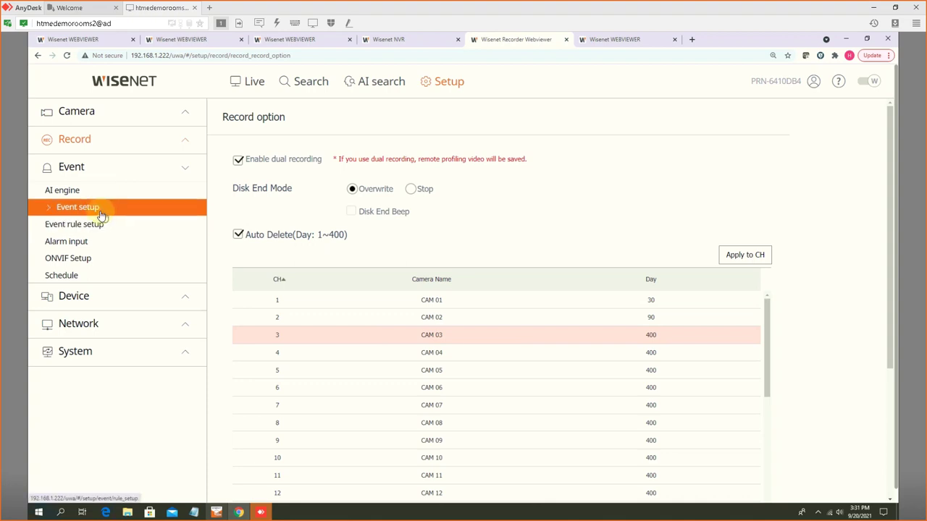
# - Open the Event > Alarm input settings page in the recorder web viewer
pyautogui.click(99, 249)
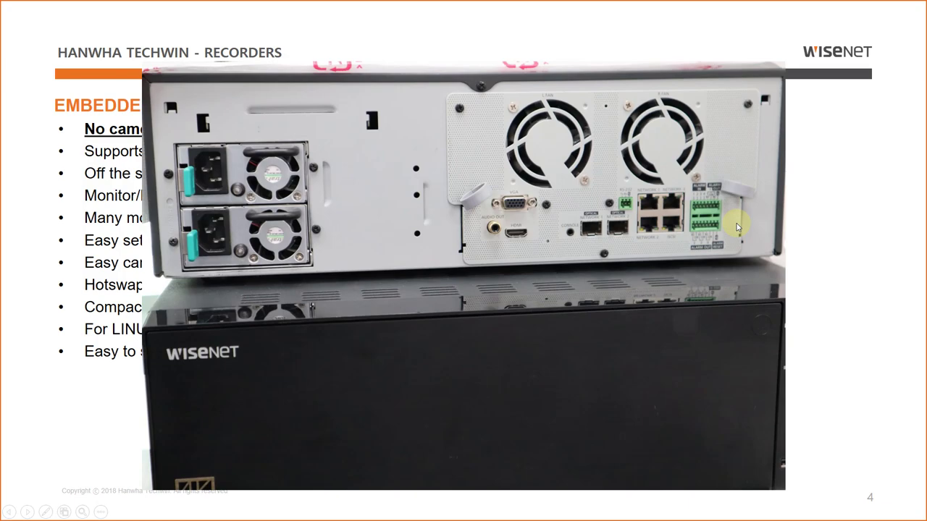
# - Leave the PowerPoint slideshow and return to the browser's Alarm input page
pyautogui.hotkey('alt', 'Tab')
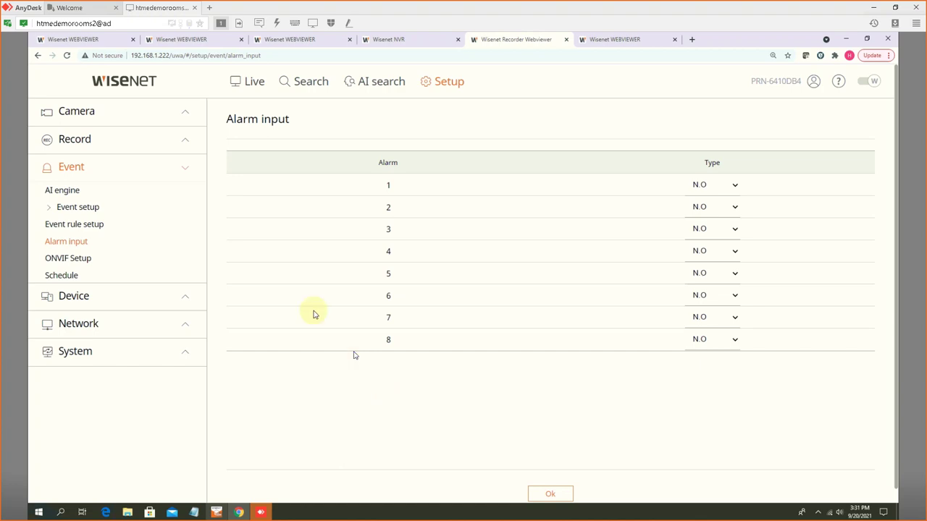
# - Browse Object detection and Mask detection, dismiss the no-camera notice, and reach Event rule setup
pyautogui.click(80, 209)
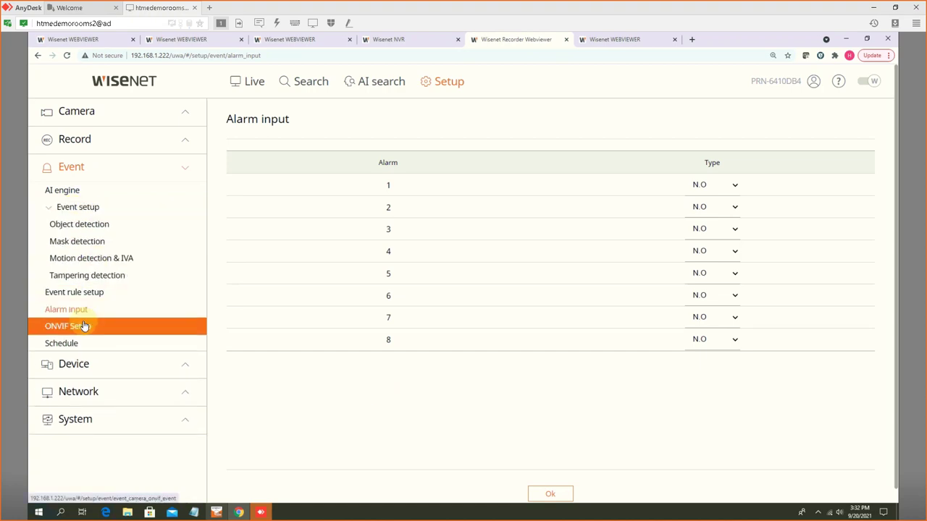
pyautogui.click(92, 209)
pyautogui.click(90, 229)
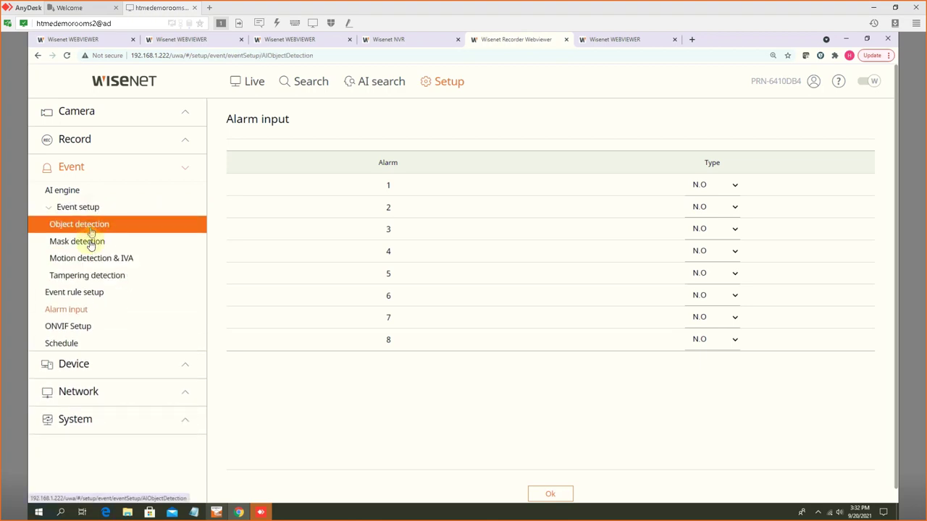
pyautogui.click(90, 243)
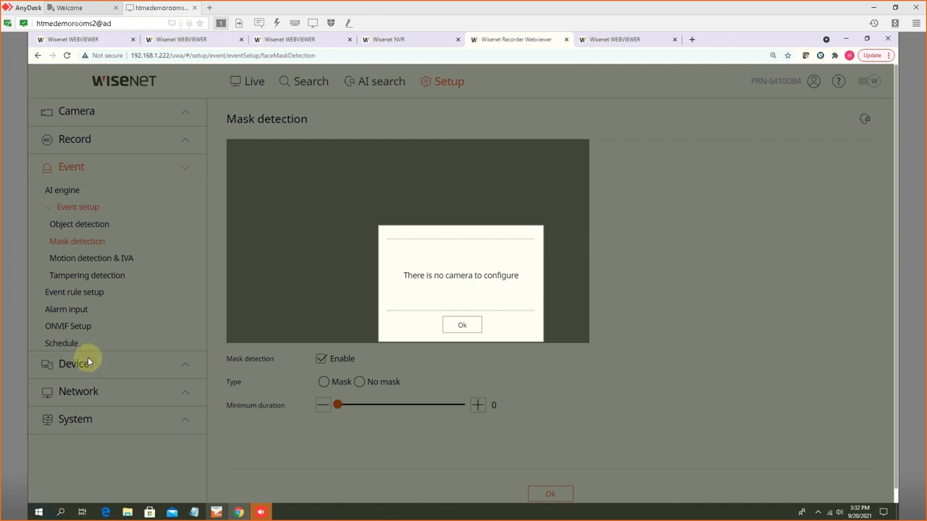
pyautogui.click(445, 326)
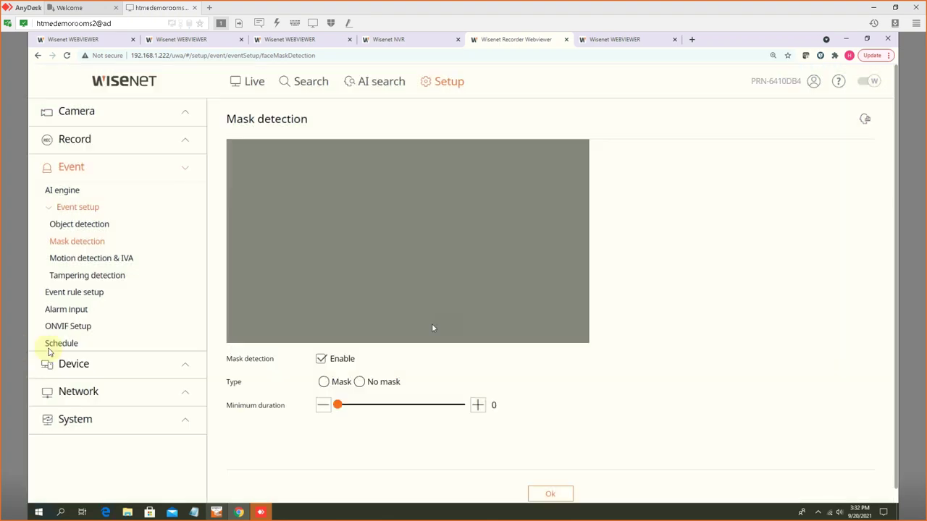
pyautogui.click(110, 367)
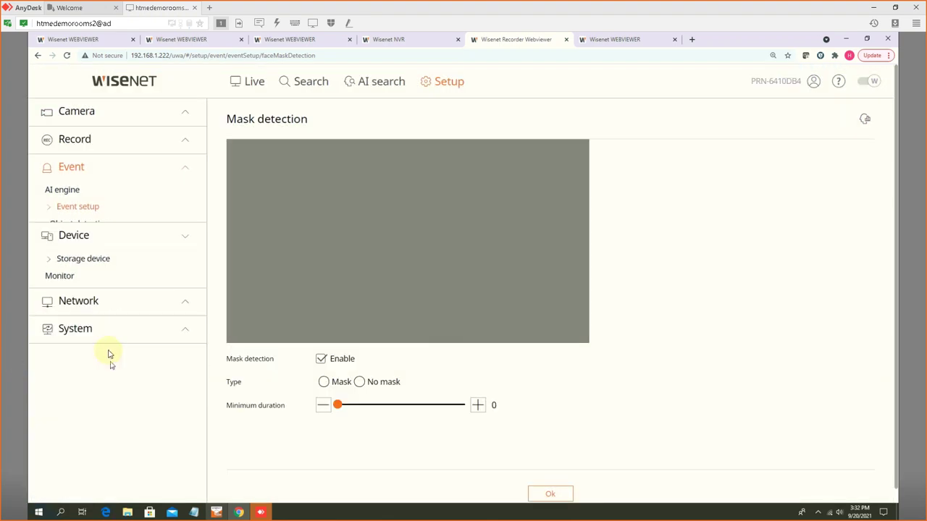
pyautogui.click(99, 166)
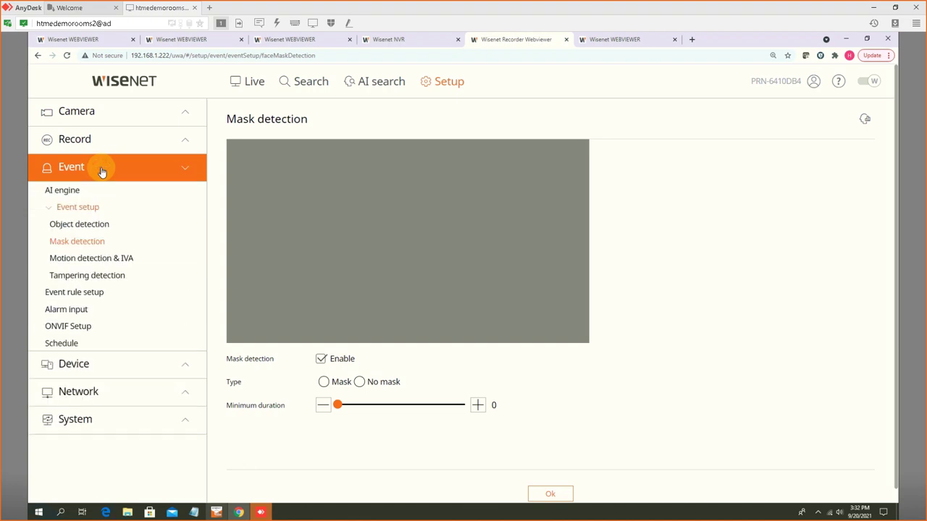
pyautogui.click(93, 293)
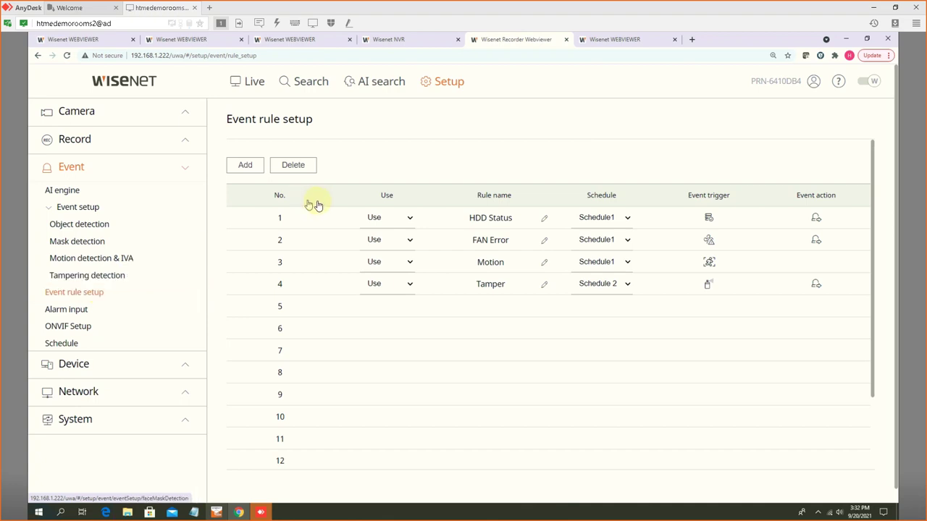
# - Check rule 1's Use options and view the HDD Status rule, closing it unchanged
pyautogui.click(376, 219)
pyautogui.click(391, 218)
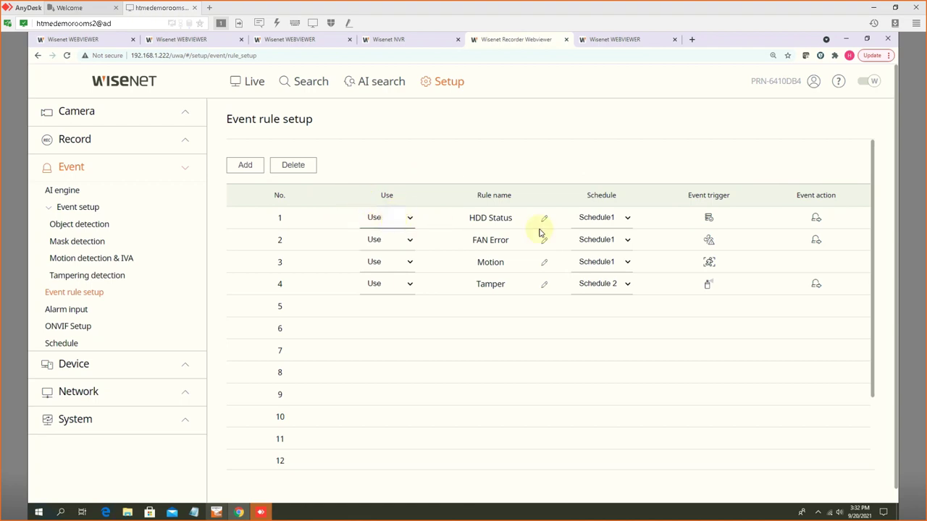
pyautogui.click(709, 218)
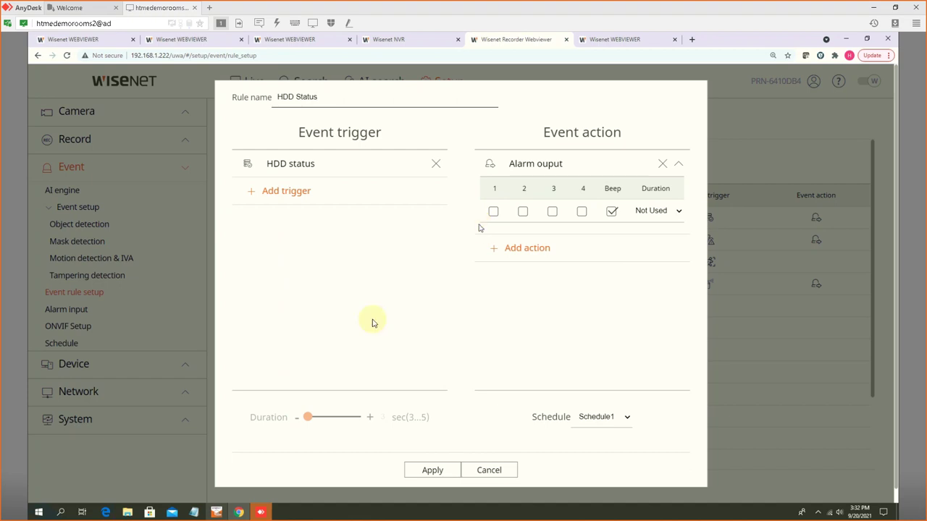
pyautogui.click(491, 471)
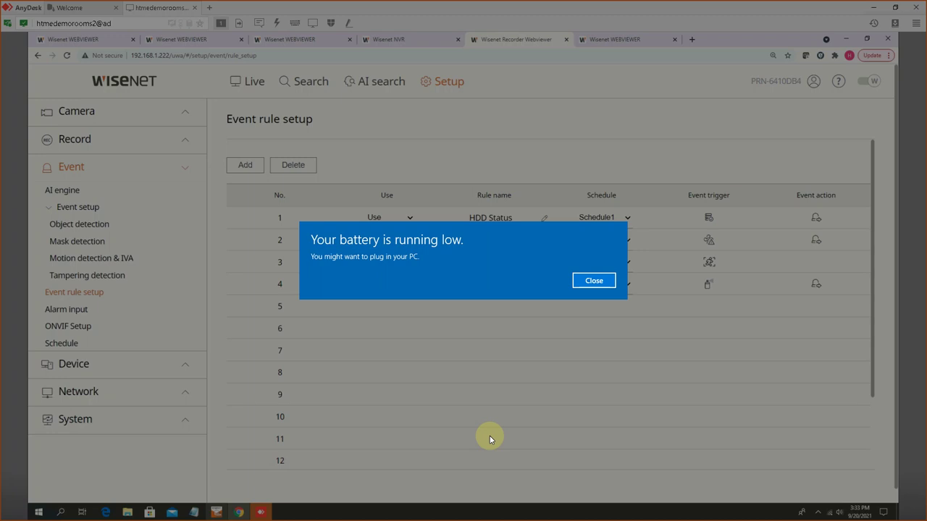
pyautogui.press('Escape')
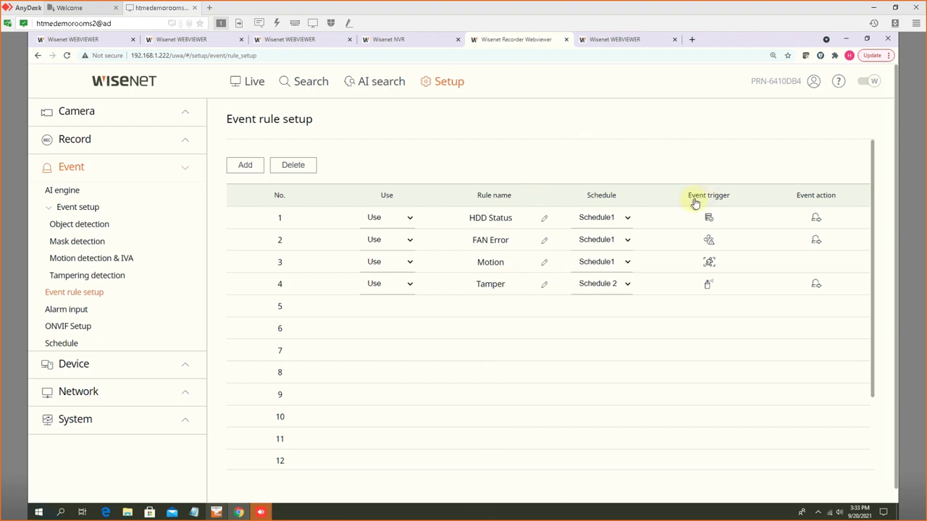
# - Make the HDD Status and FAN Error rule names editable and show the Add options
pyautogui.click(544, 219)
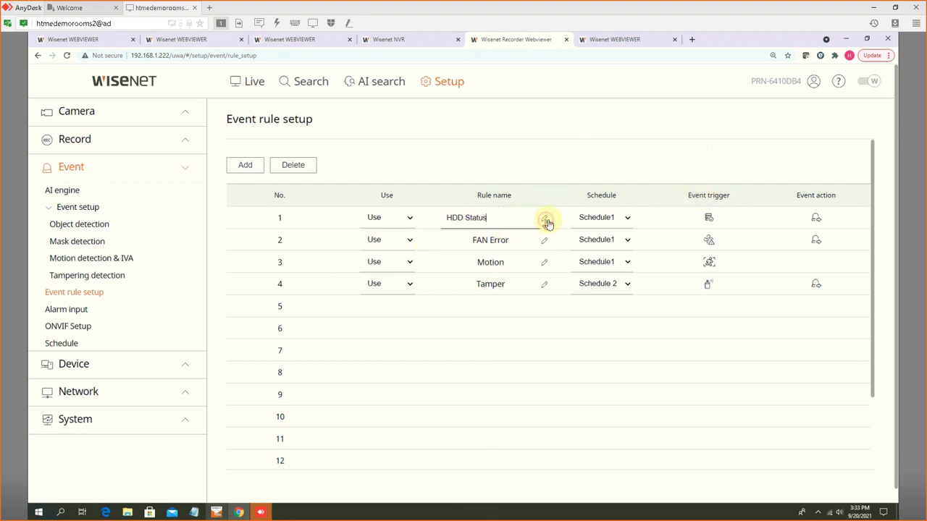
pyautogui.click(546, 240)
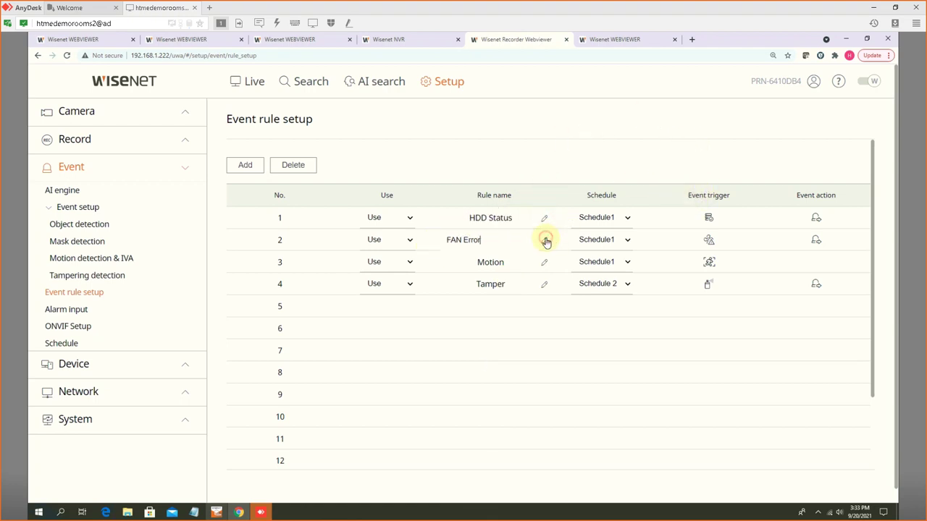
pyautogui.click(243, 168)
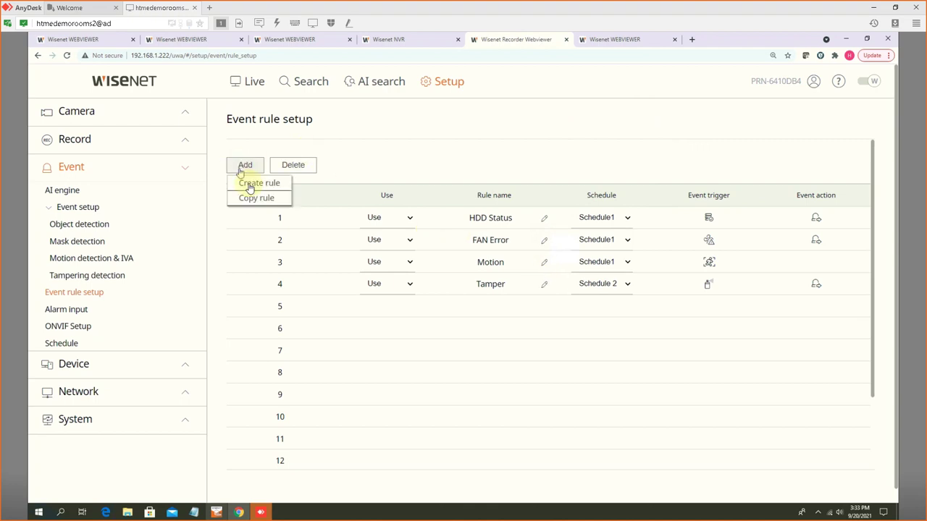
pyautogui.click(252, 186)
pyautogui.click(344, 257)
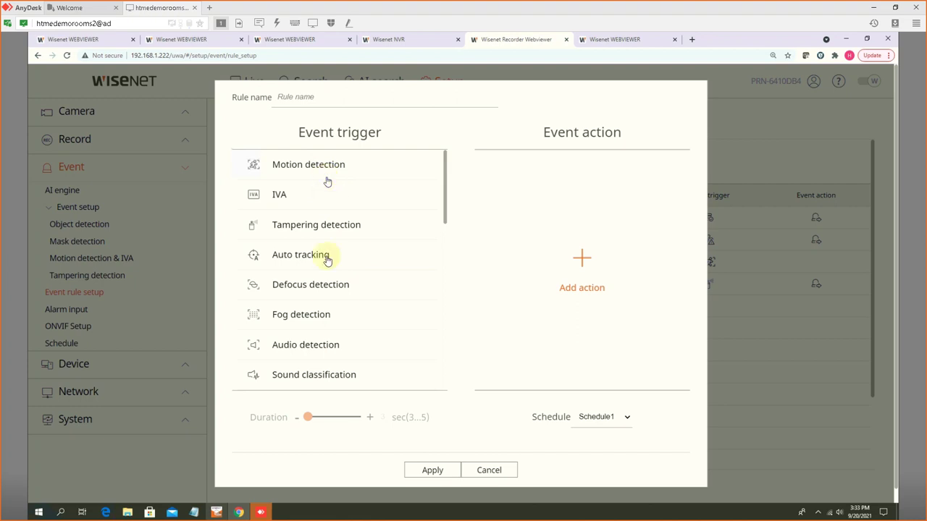
pyautogui.scroll(-5, 323, 271)
pyautogui.scroll(4, 323, 265)
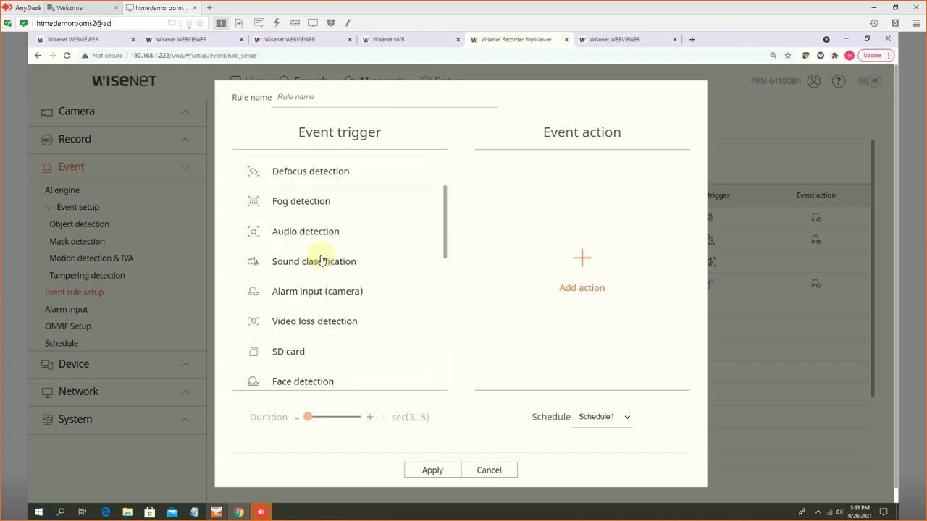
pyautogui.click(338, 323)
pyautogui.moveTo(261, 187); pyautogui.dragTo(334, 194)
pyautogui.click(375, 197)
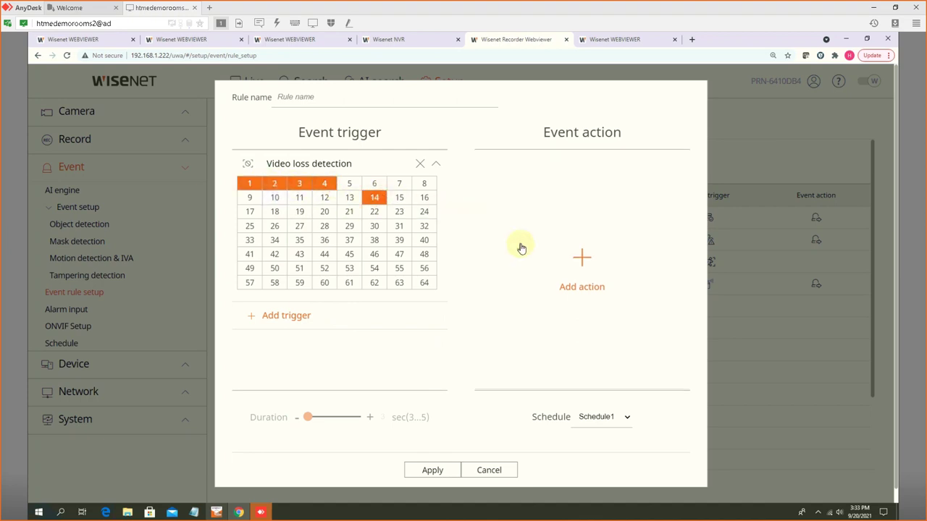
pyautogui.click(499, 471)
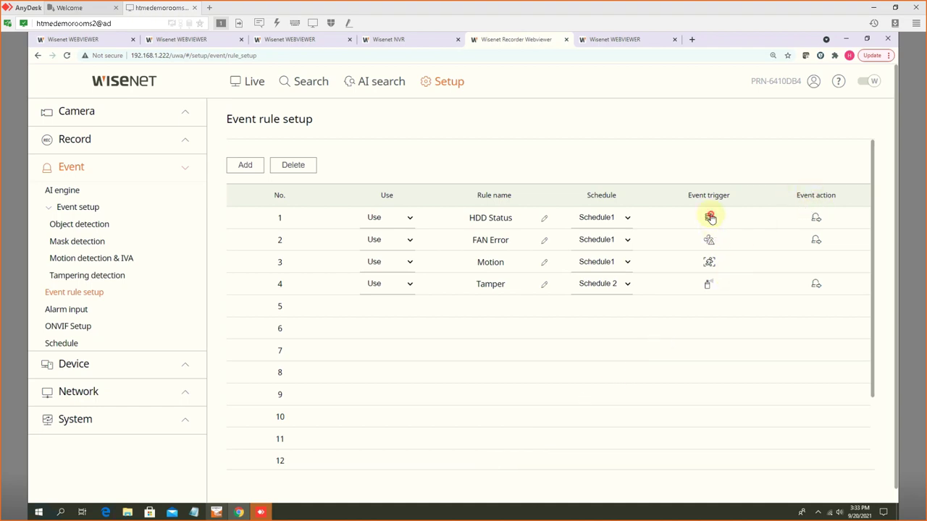
pyautogui.click(709, 217)
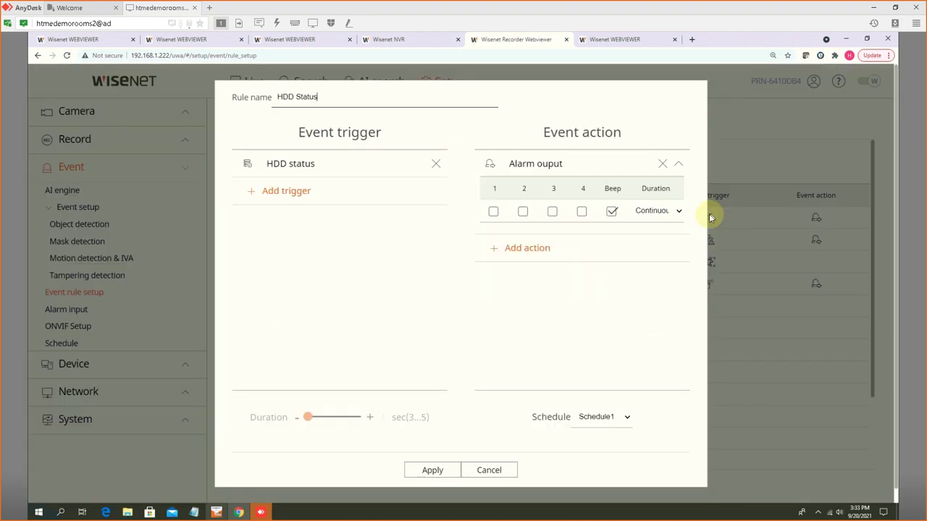
pyautogui.click(583, 211)
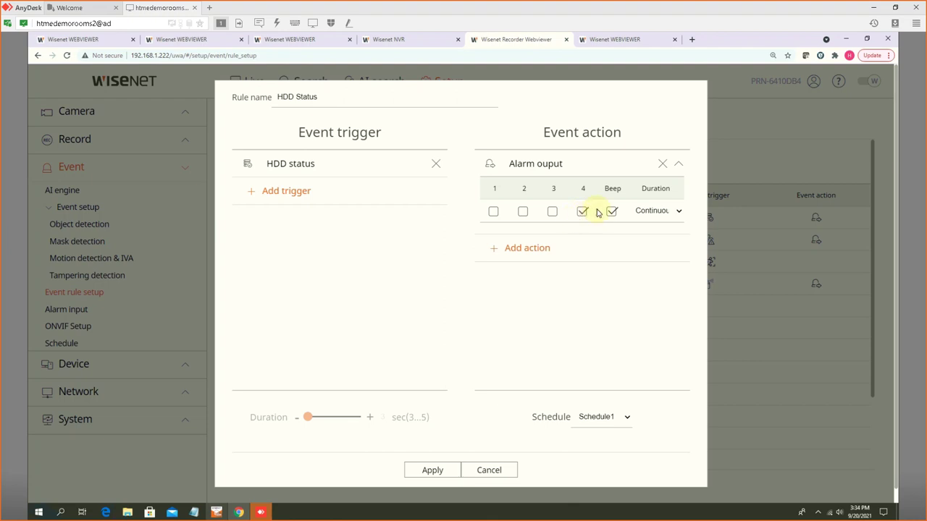
pyautogui.click(509, 471)
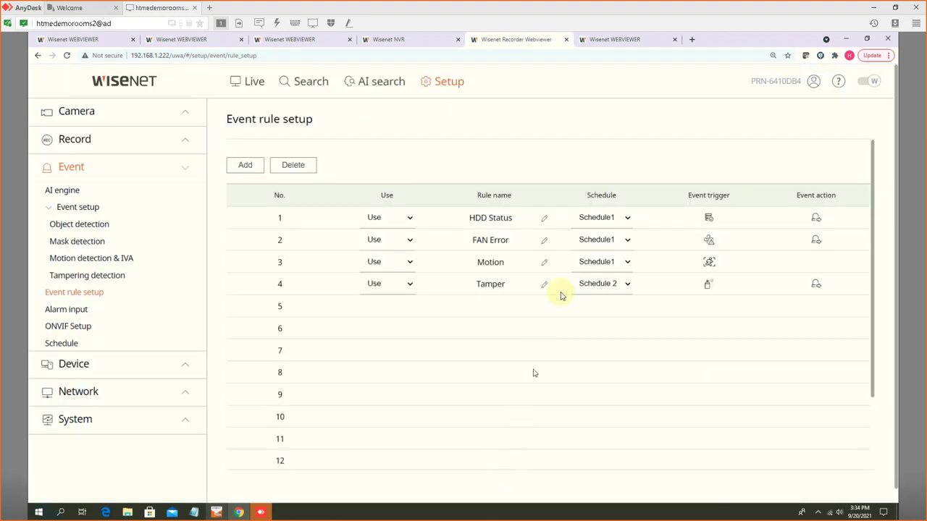
pyautogui.click(709, 217)
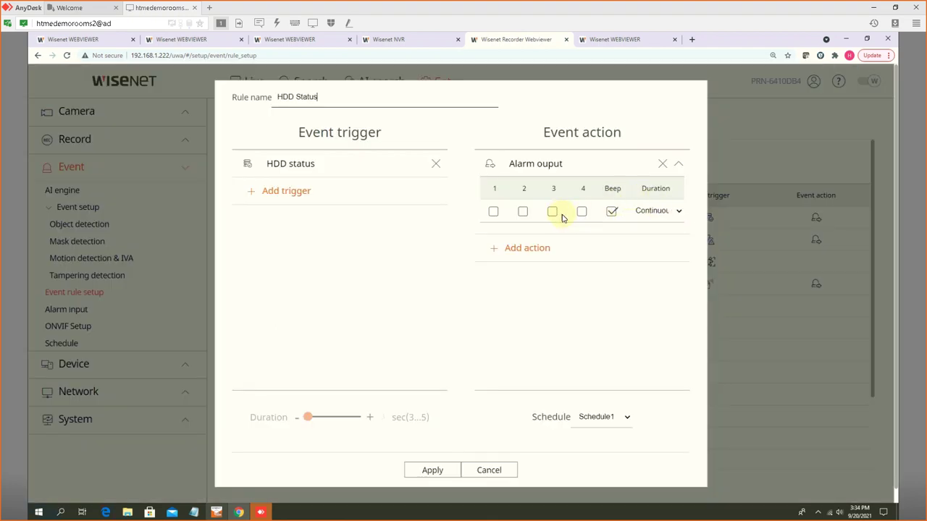
pyautogui.click(489, 471)
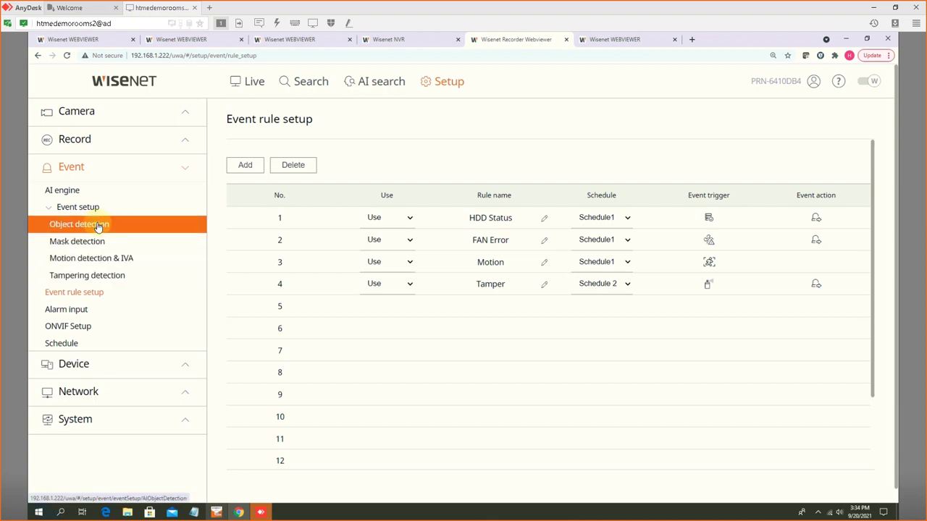
# - Start a new rule, try then remove an Alarm input (camera) trigger, and switch to the camera viewer
pyautogui.click(252, 168)
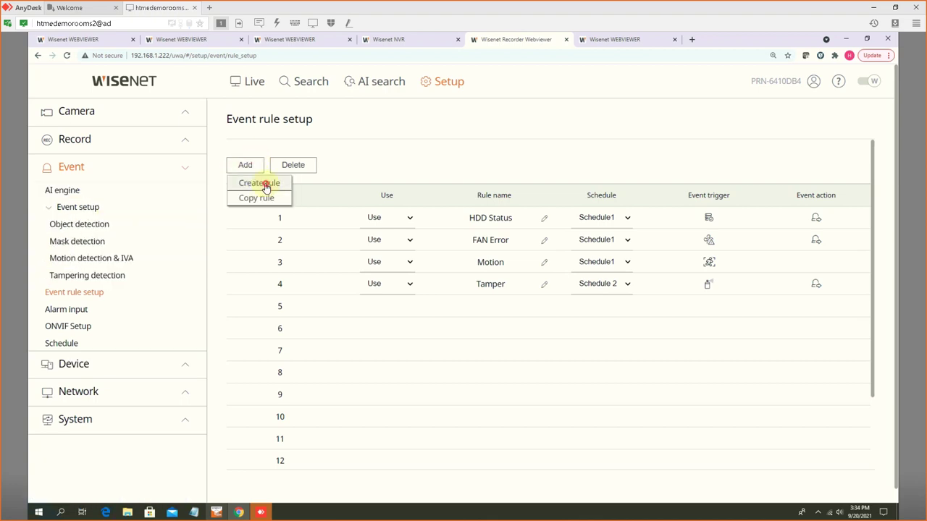
pyautogui.click(266, 185)
pyautogui.click(337, 279)
pyautogui.scroll(-1, 335, 246)
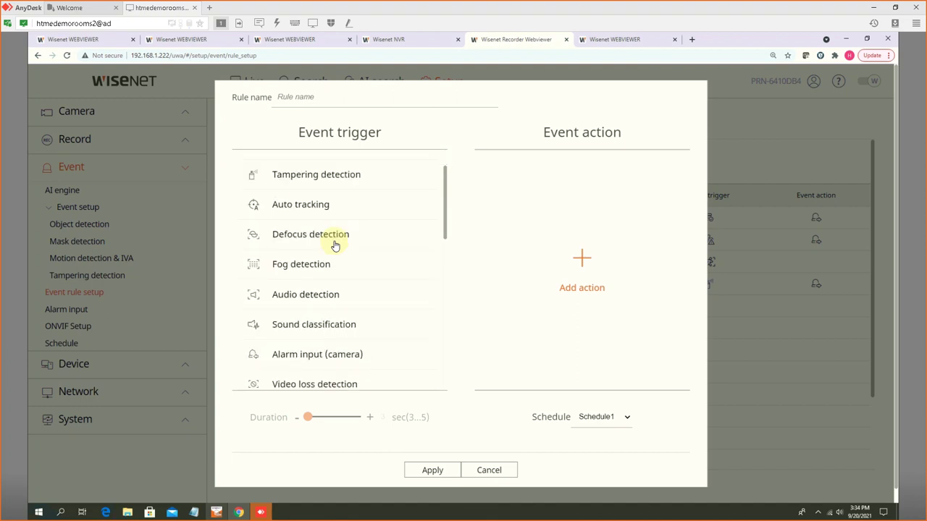
pyautogui.scroll(-8, 333, 245)
pyautogui.moveTo(441, 341); pyautogui.dragTo(456, 201)
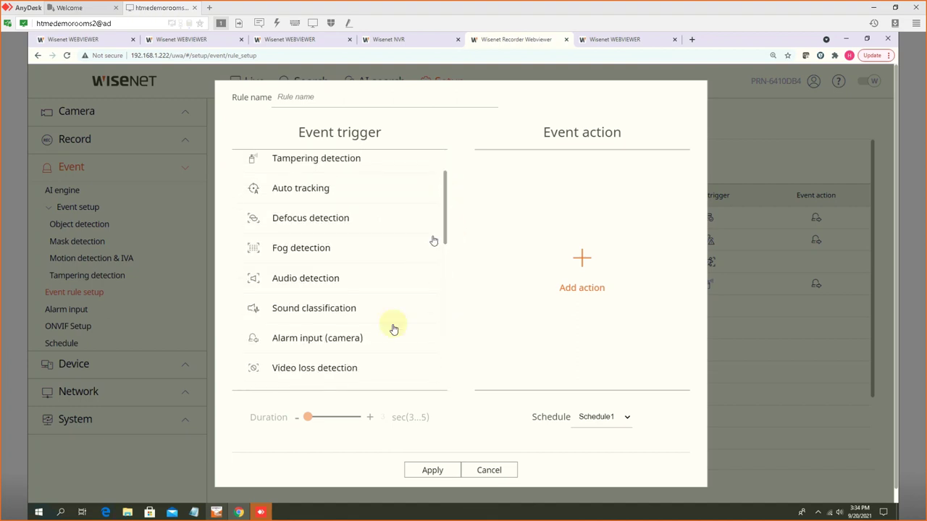
pyautogui.click(312, 339)
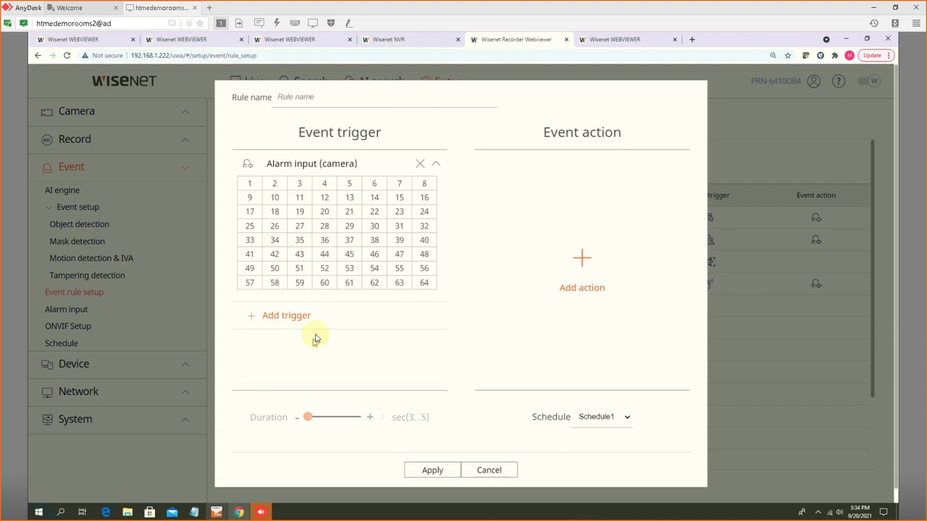
pyautogui.click(420, 164)
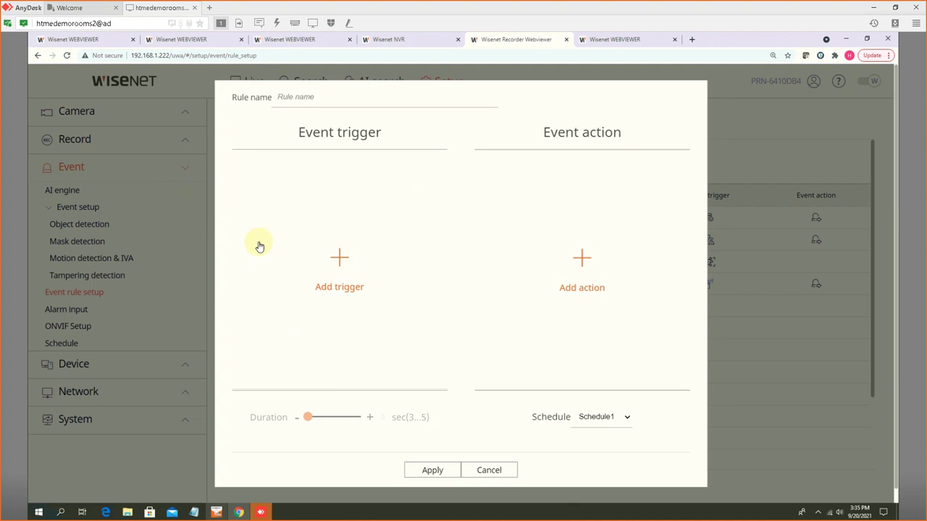
pyautogui.click(637, 39)
pyautogui.scroll(5, 464, 107)
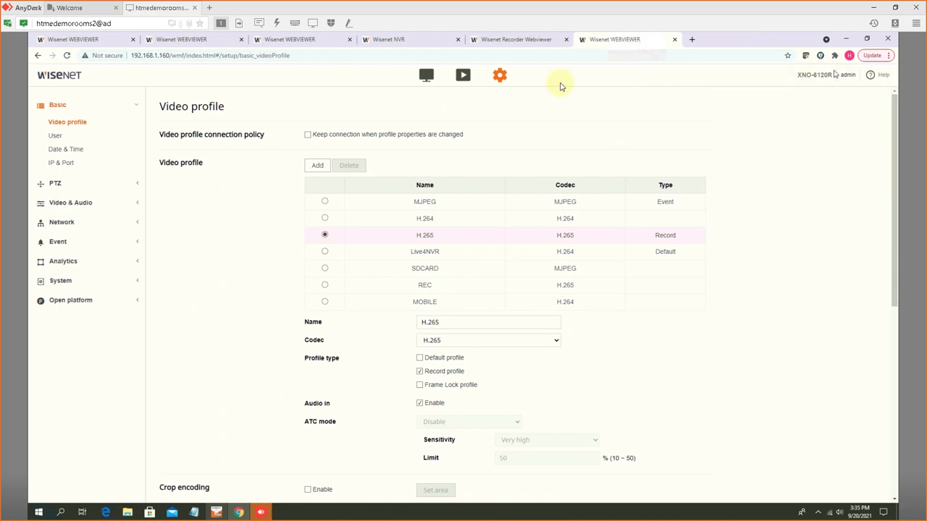
# - Review the camera's Event > Alarm input and Alarm output setup pages, then return to the recorder
pyautogui.click(425, 77)
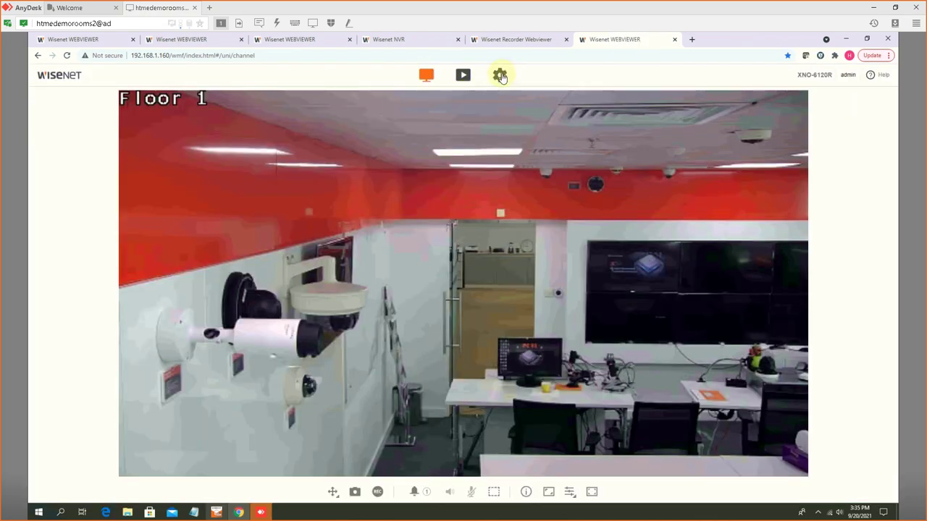
pyautogui.click(500, 76)
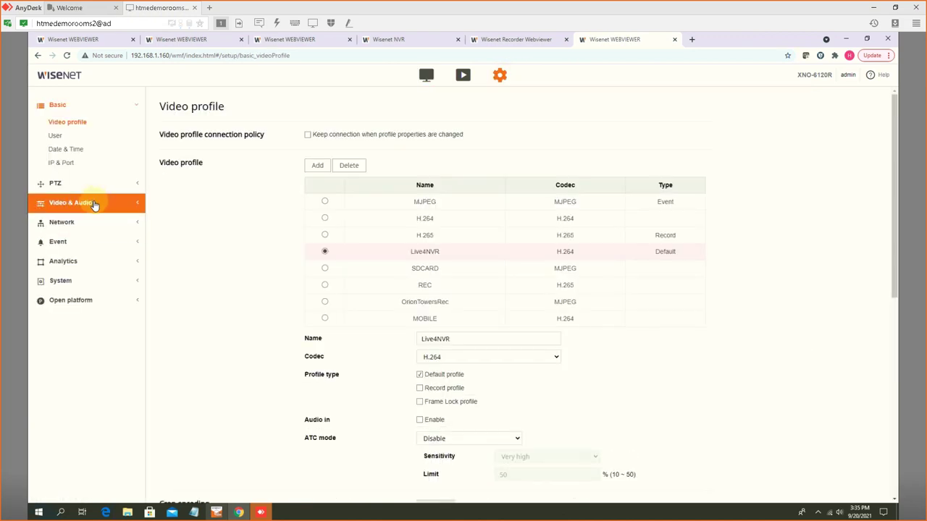
pyautogui.click(92, 205)
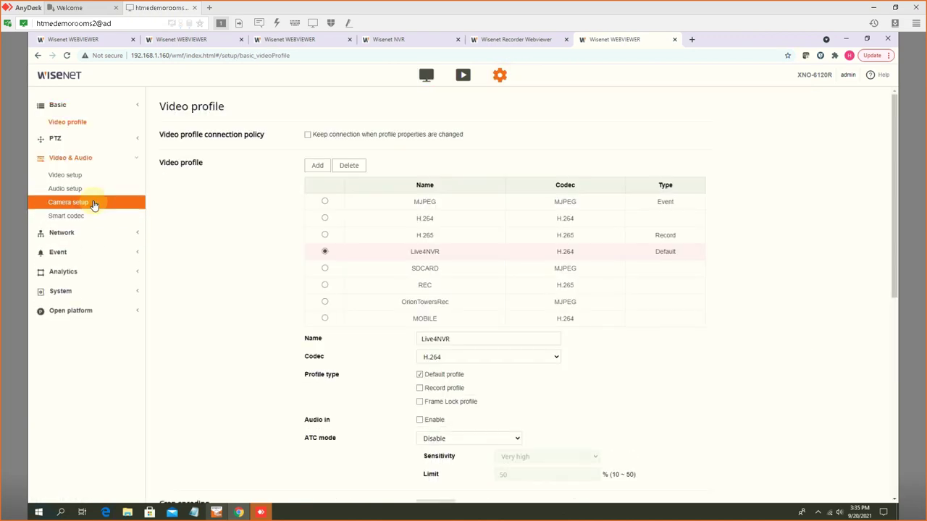
pyautogui.click(77, 254)
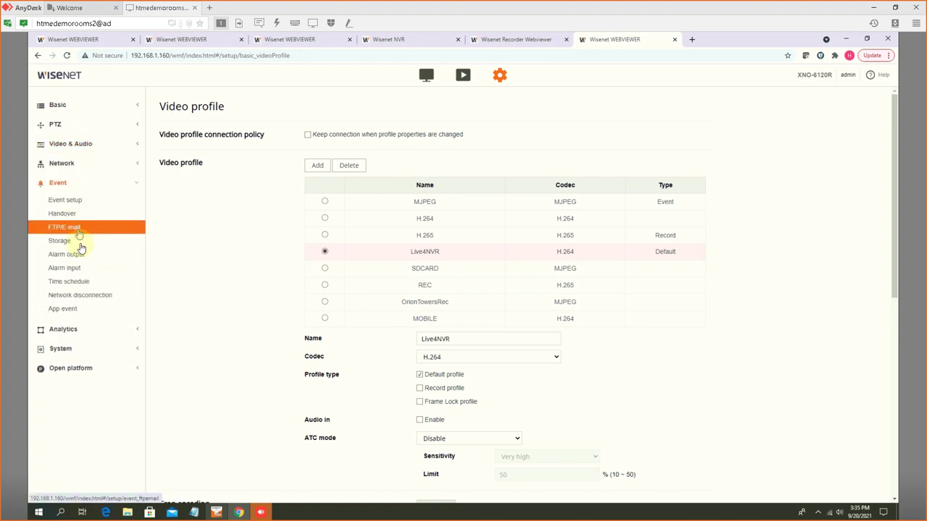
pyautogui.click(87, 268)
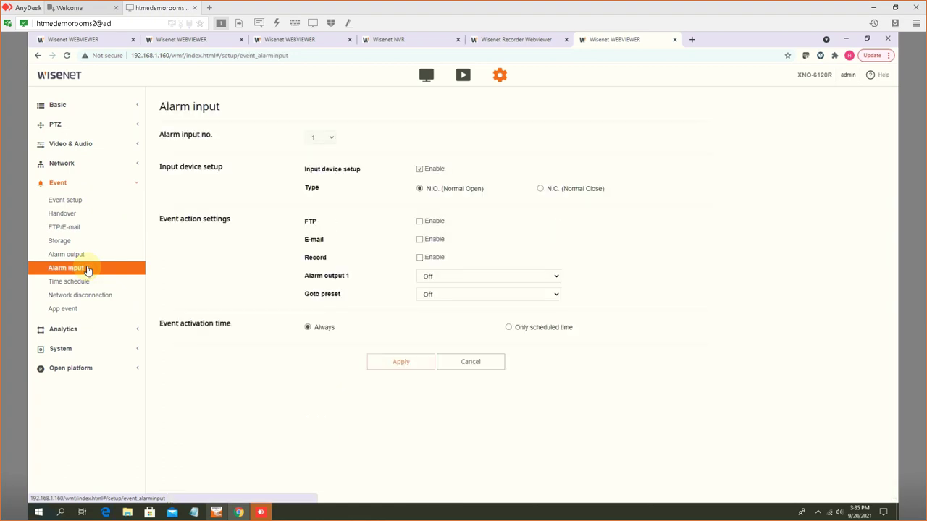
pyautogui.click(103, 256)
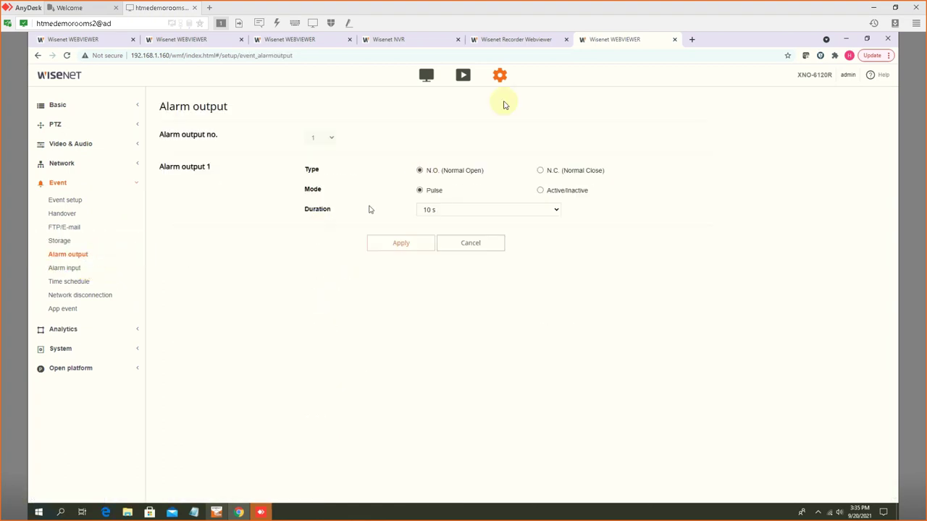
pyautogui.click(524, 43)
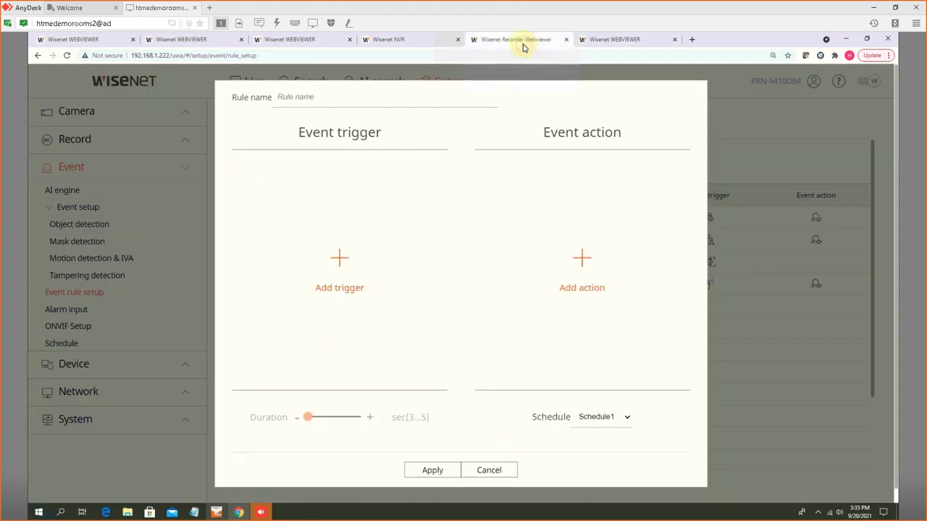
# - Try an Alarm input (Recorder) trigger, then replace it with Alarm input (camera) on channel 2
pyautogui.click(339, 259)
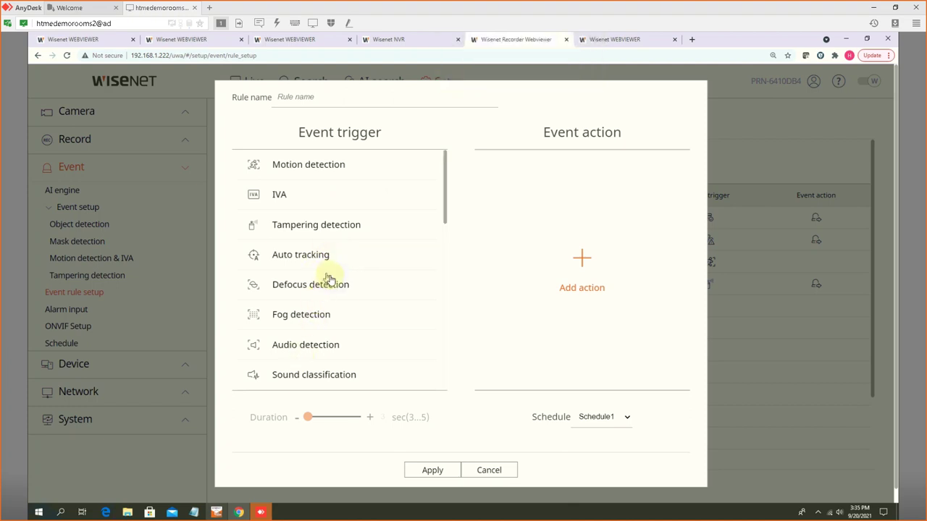
pyautogui.scroll(-5, 322, 287)
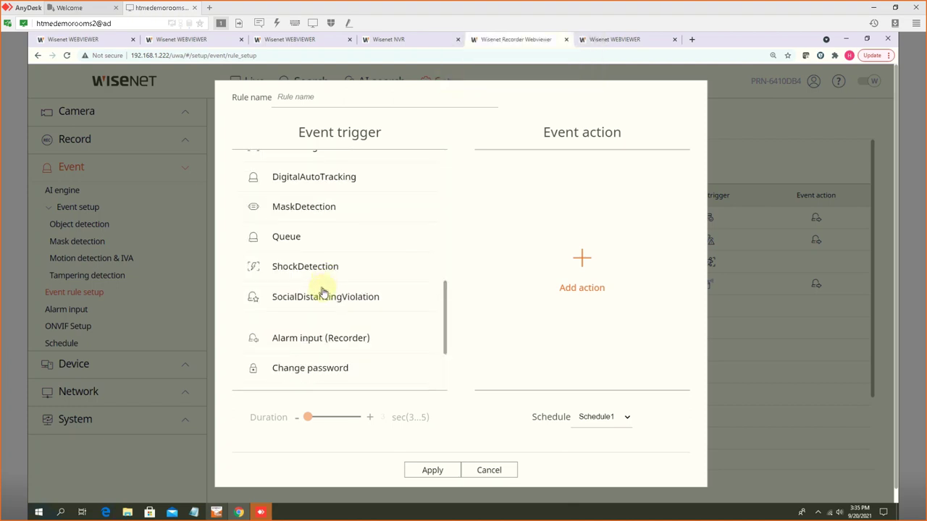
pyautogui.click(305, 343)
pyautogui.click(418, 162)
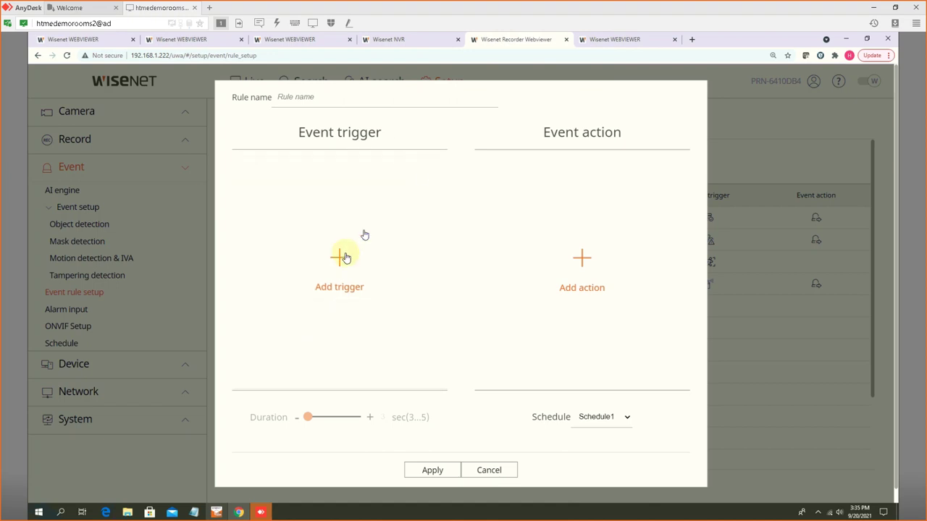
pyautogui.click(346, 258)
pyautogui.scroll(-3, 336, 281)
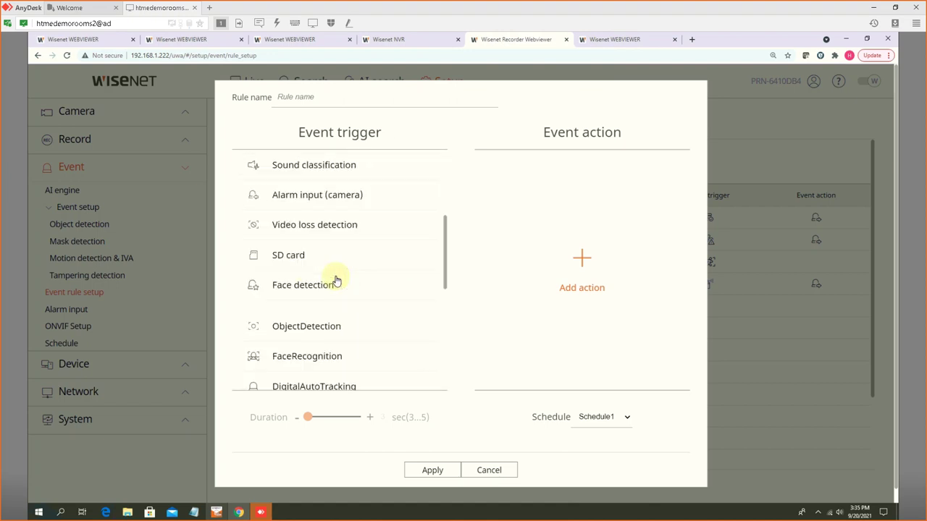
pyautogui.click(322, 194)
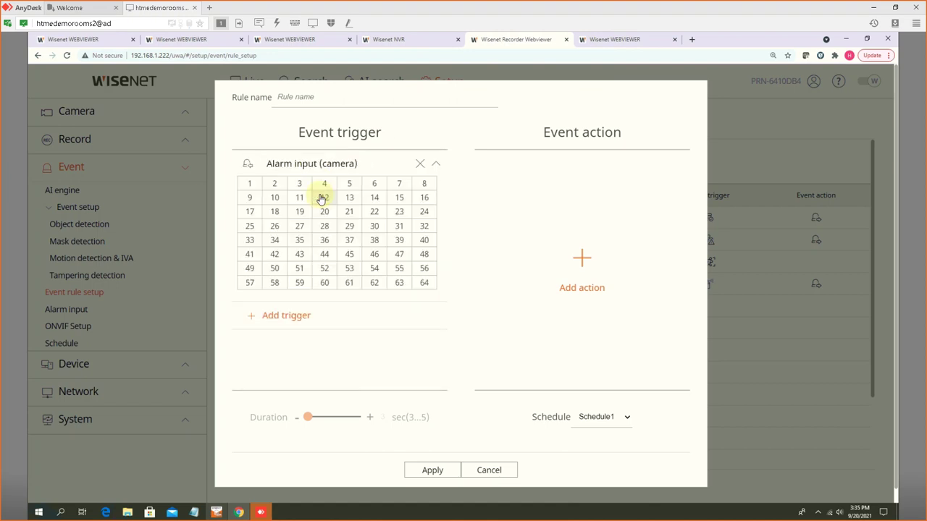
pyautogui.click(275, 183)
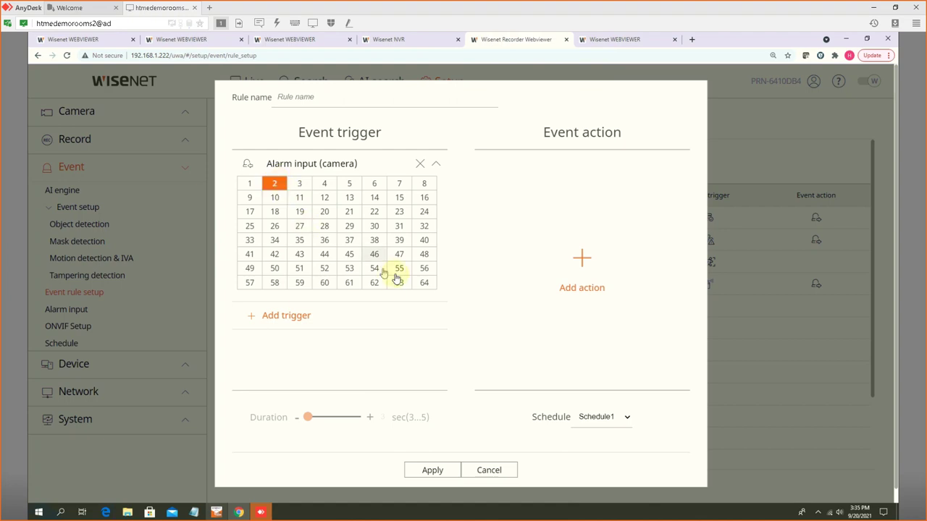
# - Add then remove an Alarm output action, and cancel the draft rule
pyautogui.click(558, 272)
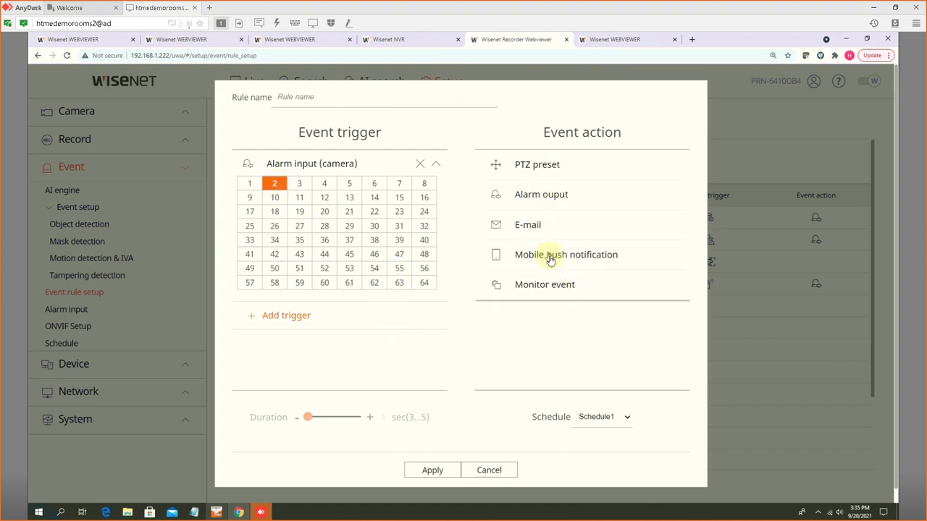
pyautogui.click(552, 198)
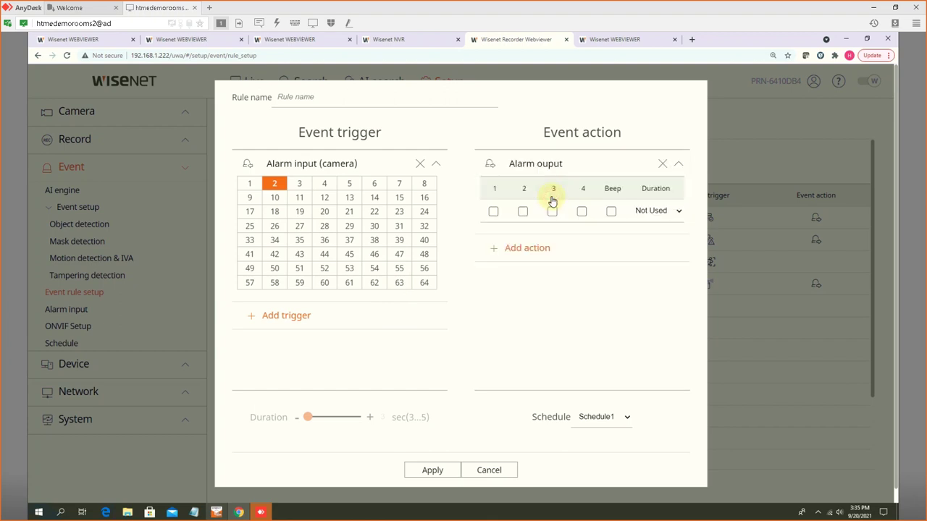
pyautogui.click(662, 166)
pyautogui.click(576, 261)
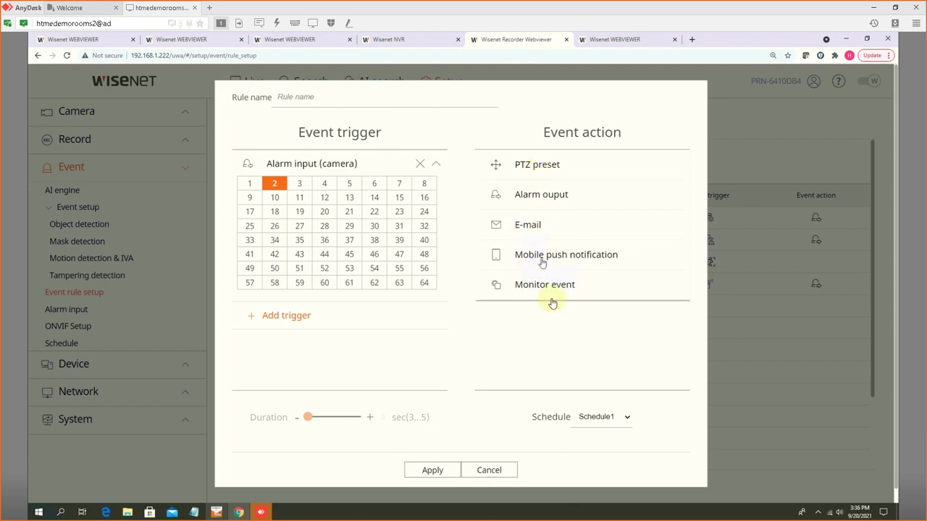
pyautogui.click(379, 352)
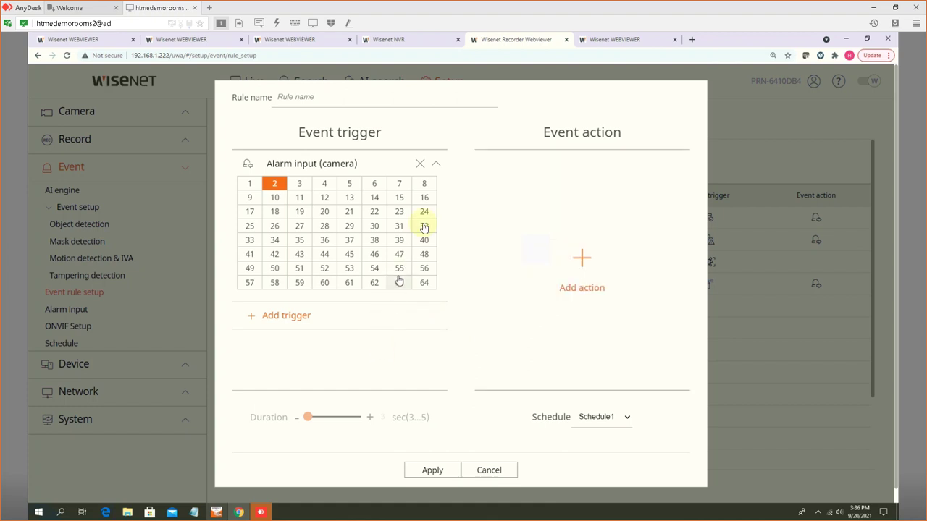
pyautogui.click(489, 470)
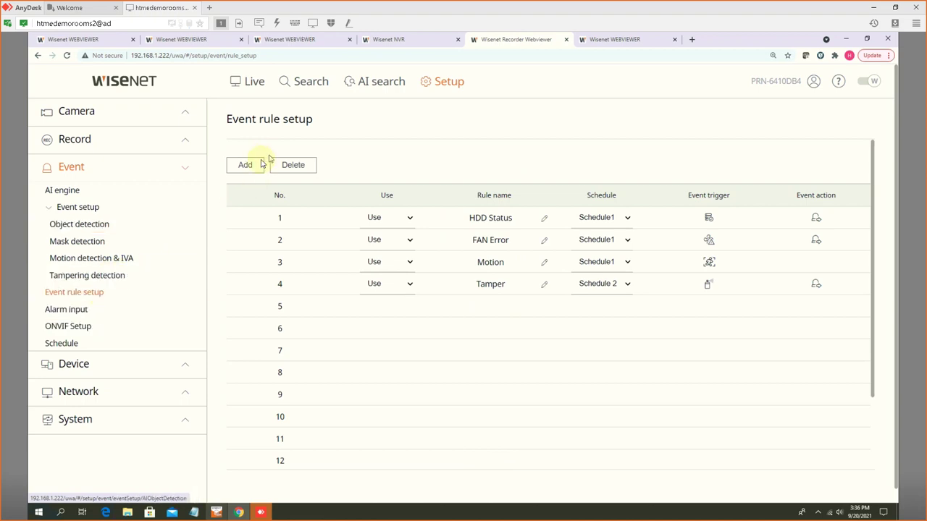
# - Start a new event rule, adding and then removing an IVA trigger
pyautogui.click(245, 167)
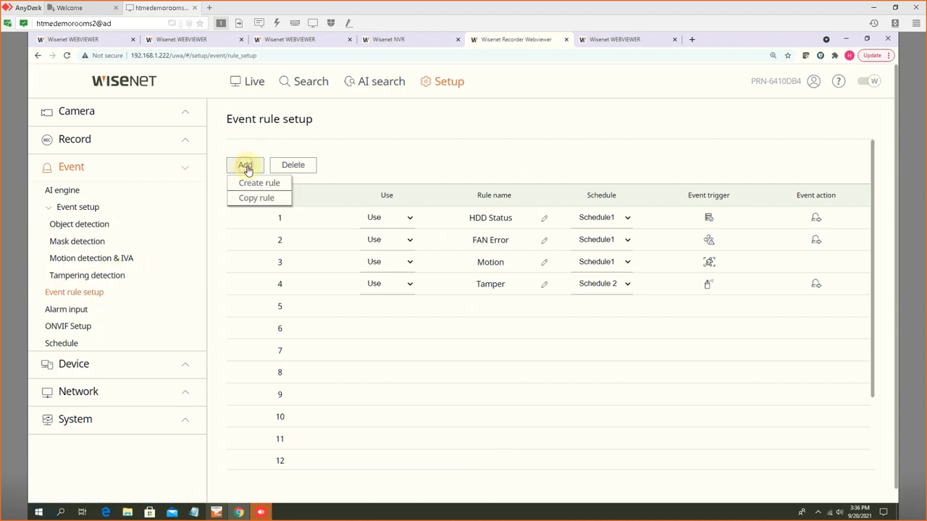
pyautogui.click(256, 182)
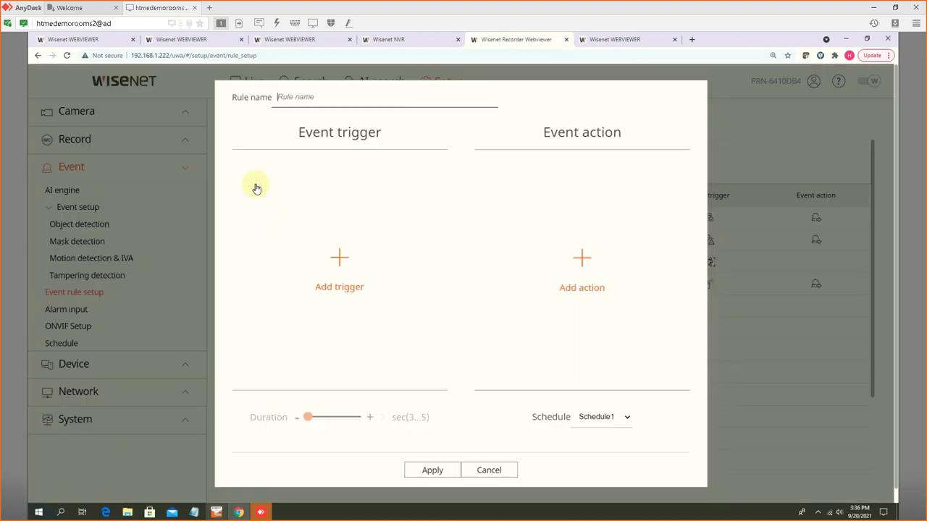
pyautogui.click(340, 260)
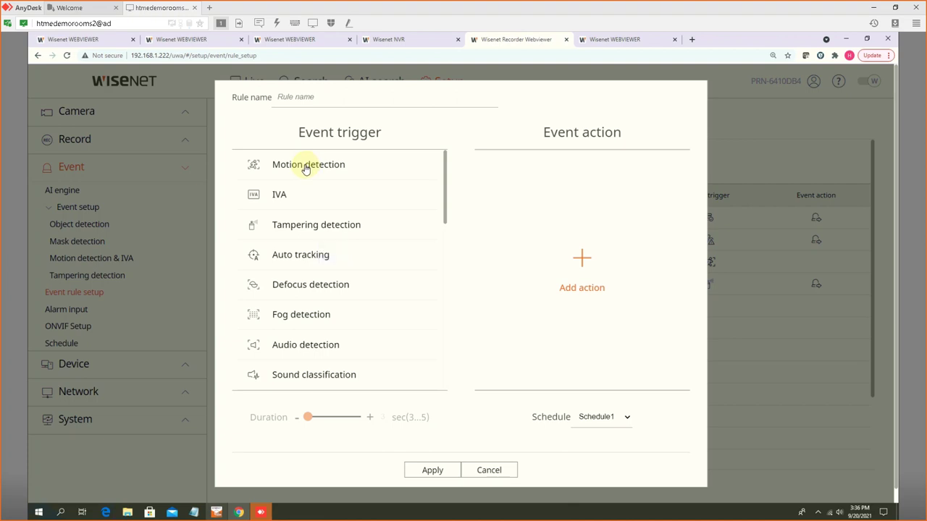
pyautogui.click(288, 202)
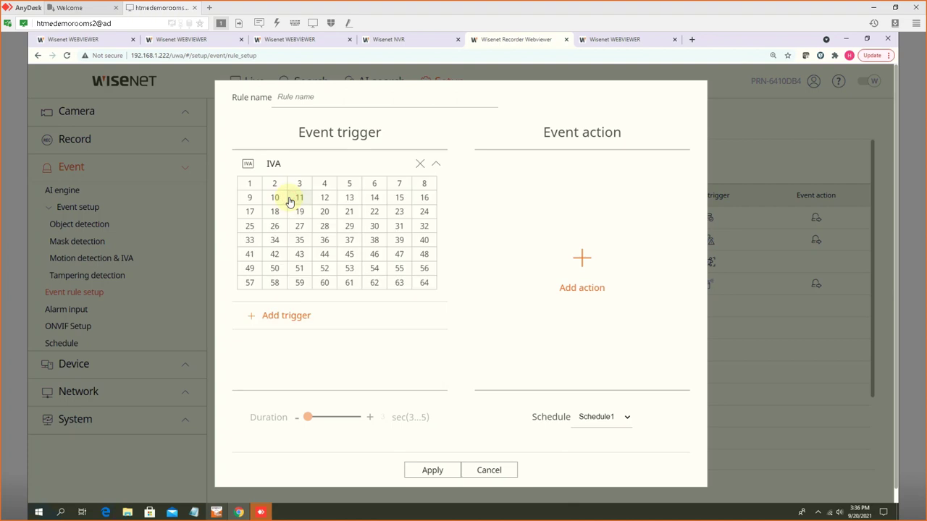
pyautogui.click(421, 165)
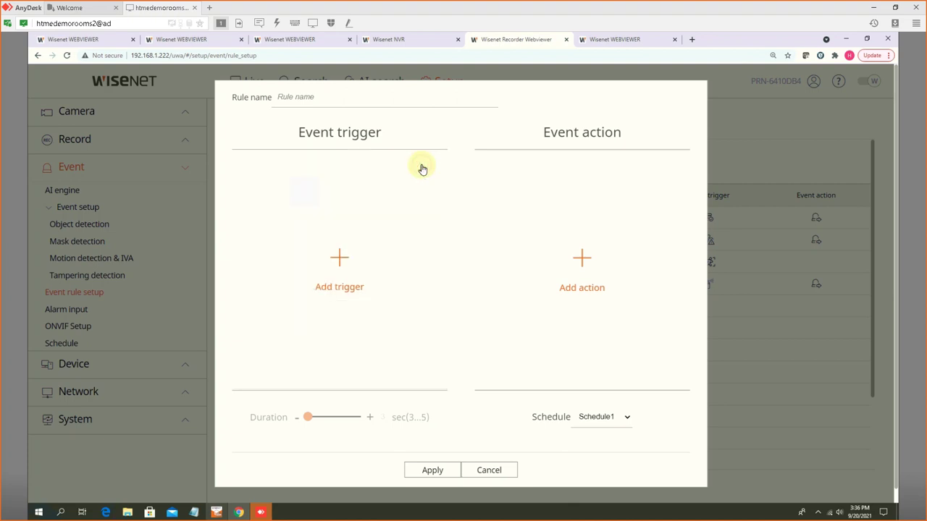
# - Add Motion detection and Tampering detection triggers, both on channel 2
pyautogui.click(337, 265)
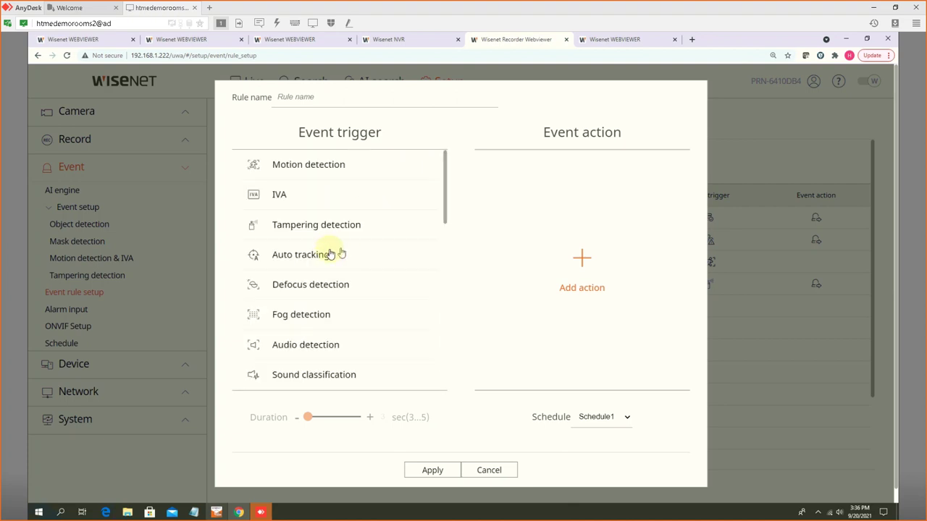
pyautogui.scroll(-3, 316, 284)
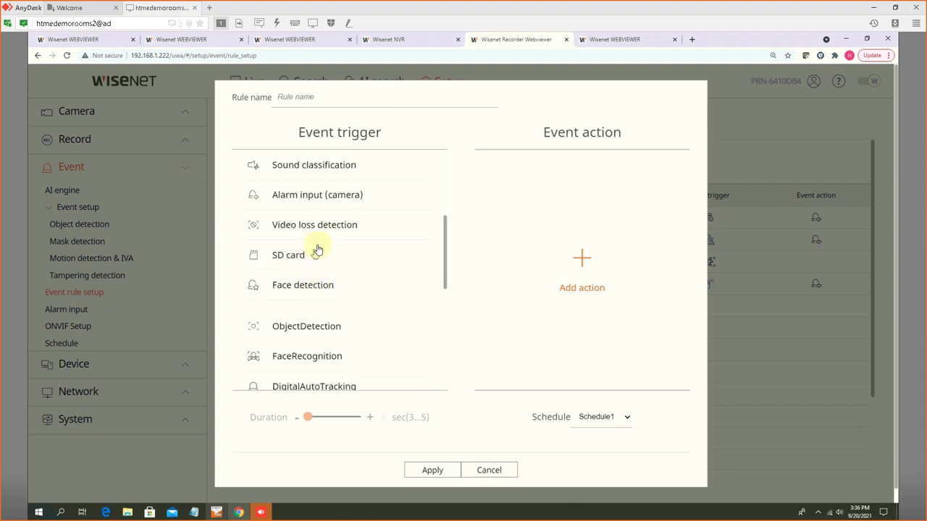
pyautogui.scroll(3, 318, 245)
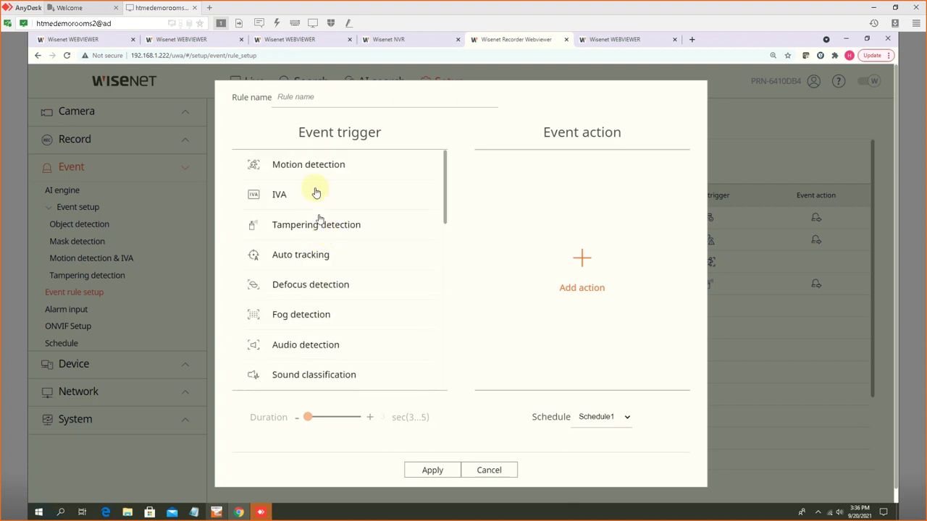
pyautogui.click(310, 165)
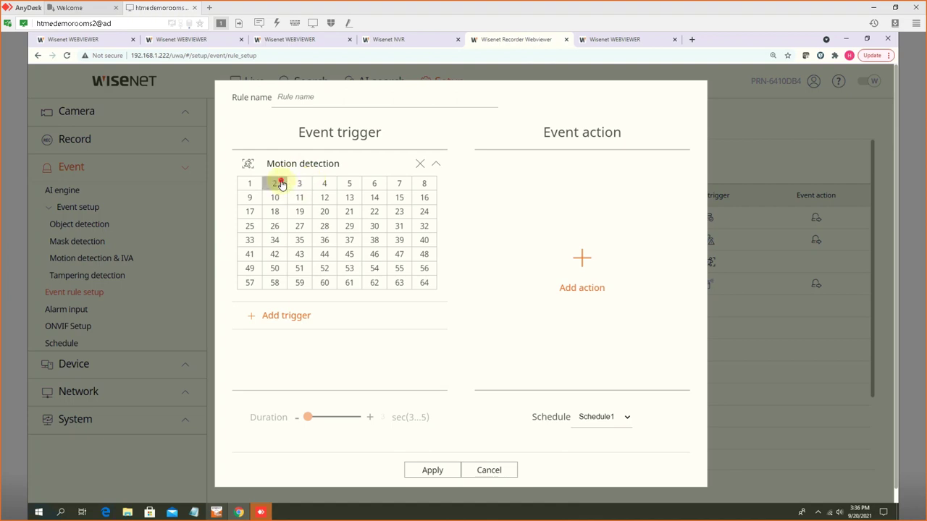
pyautogui.click(284, 185)
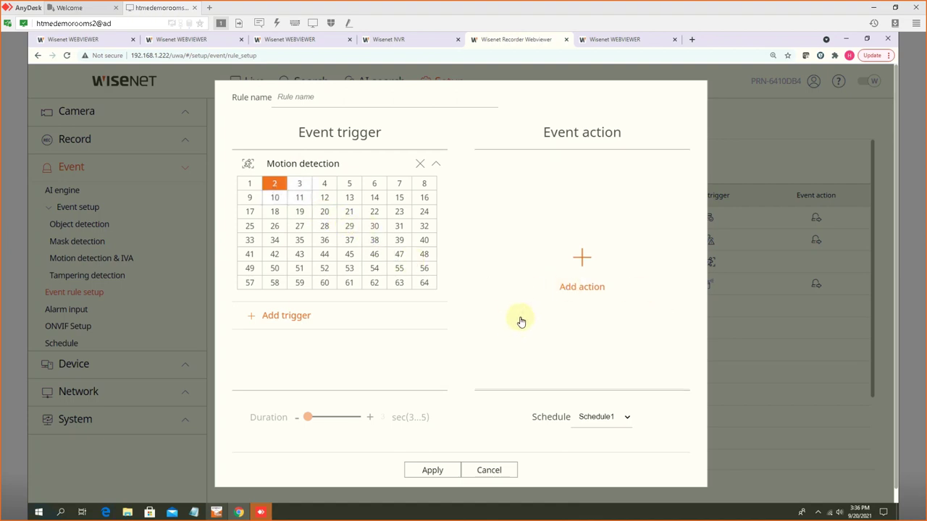
pyautogui.click(285, 317)
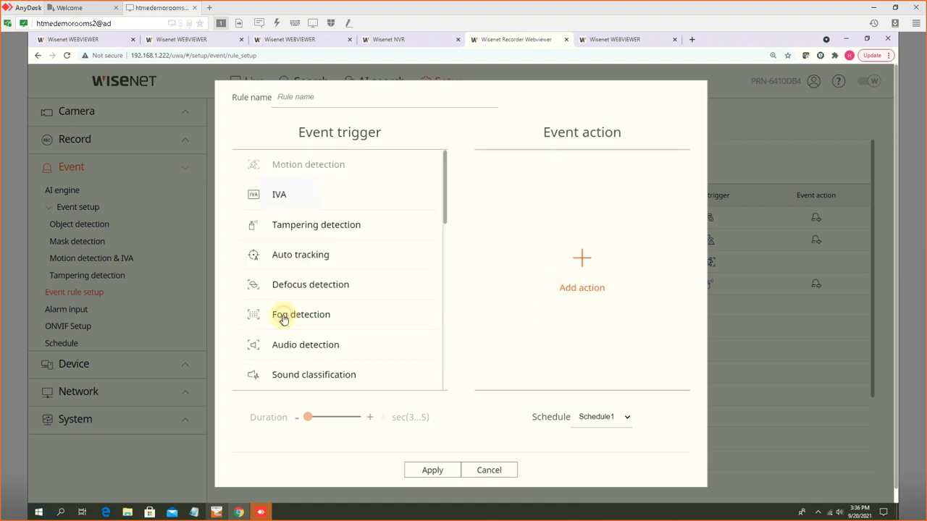
pyautogui.click(310, 225)
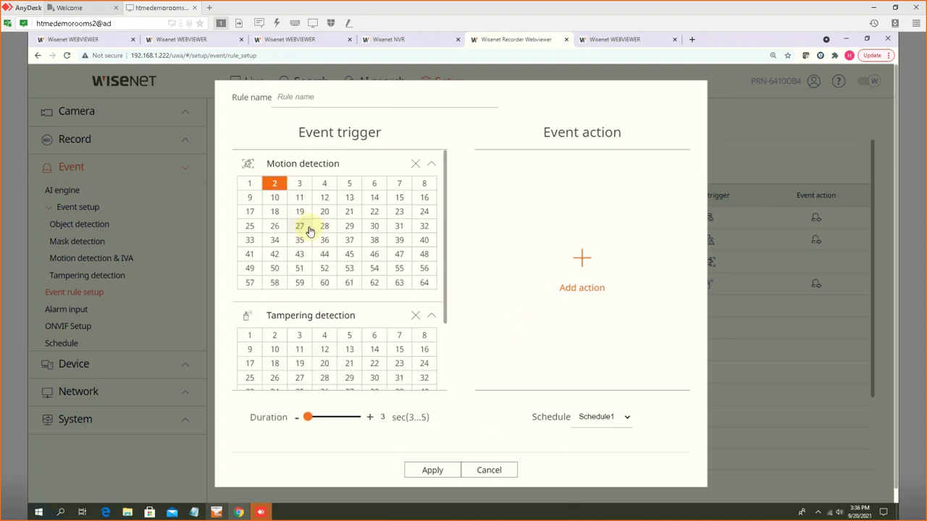
pyautogui.click(275, 336)
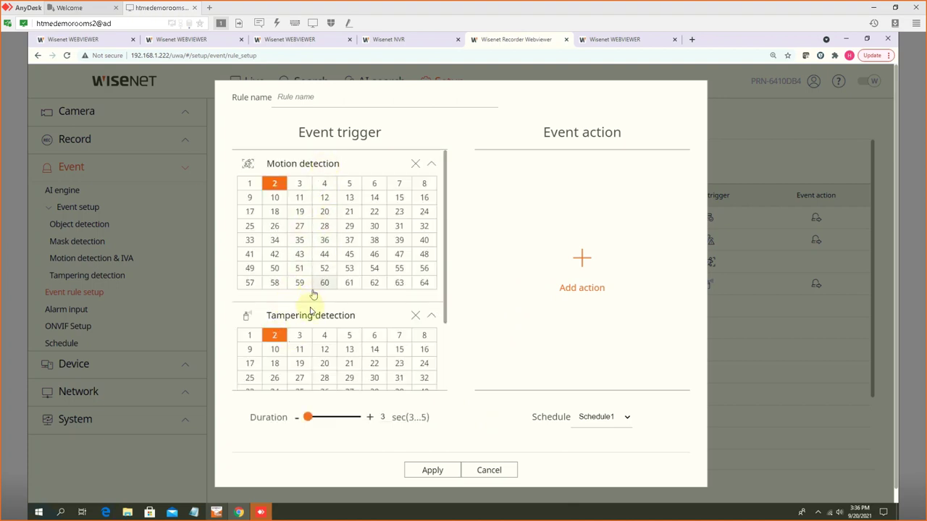
# - Attempt to apply the unnamed rule, acknowledge the rule-name error, and cancel it
pyautogui.click(424, 470)
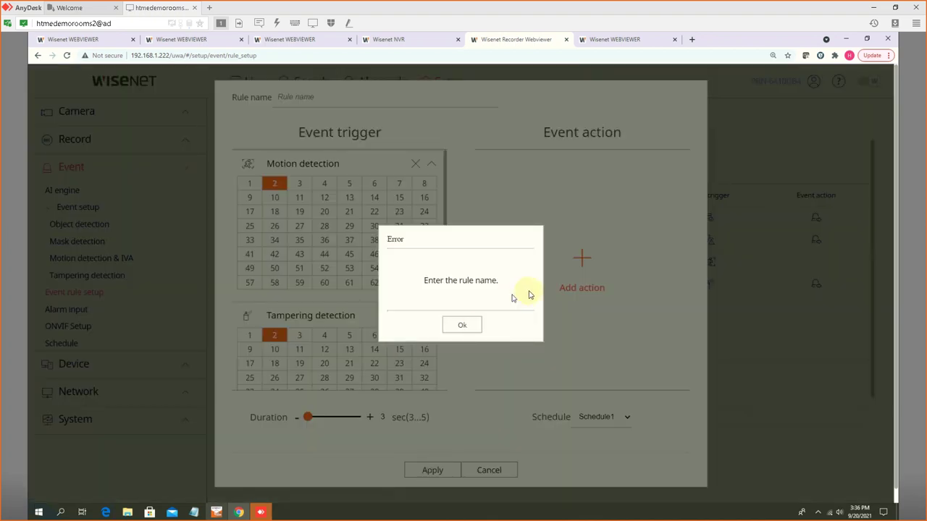
pyautogui.click(465, 325)
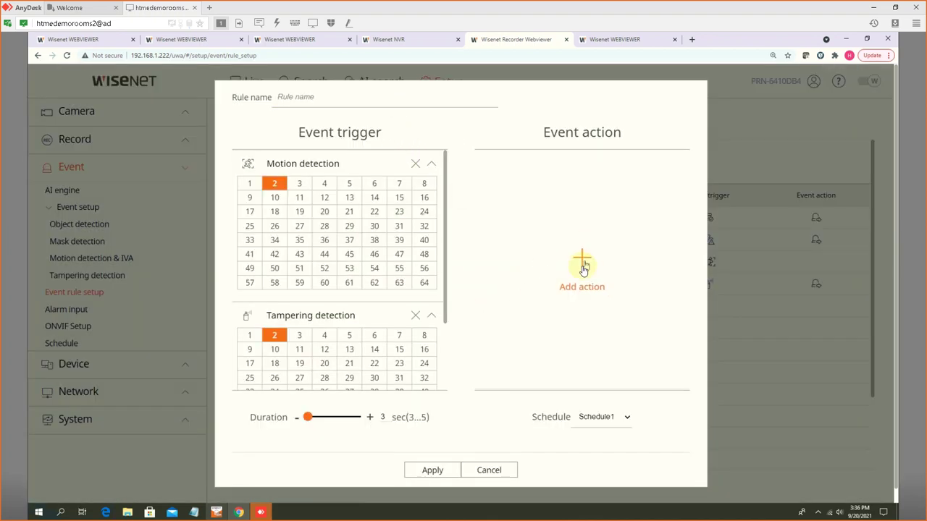
pyautogui.click(476, 473)
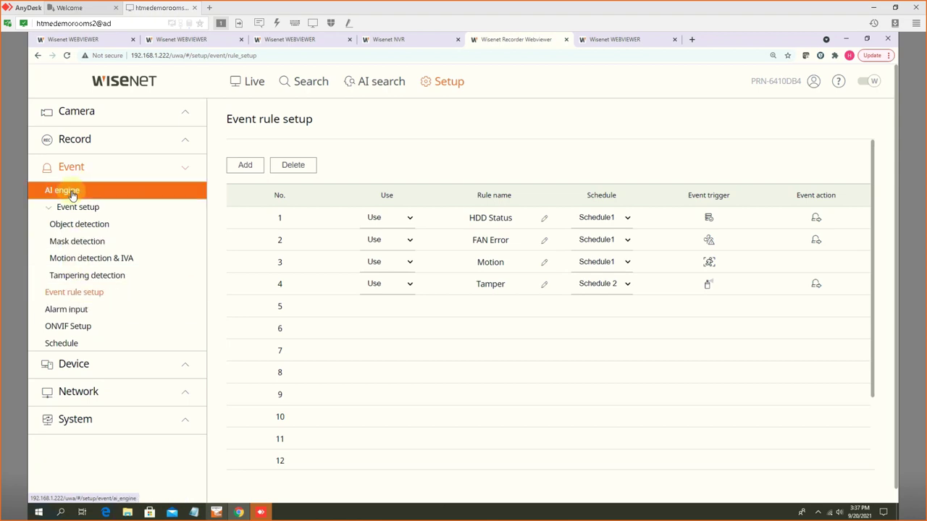
# - Visit Alarm input and ONVIF Setup, dismiss the no-ONVIF-camera notice, then go to Schedule
pyautogui.click(70, 315)
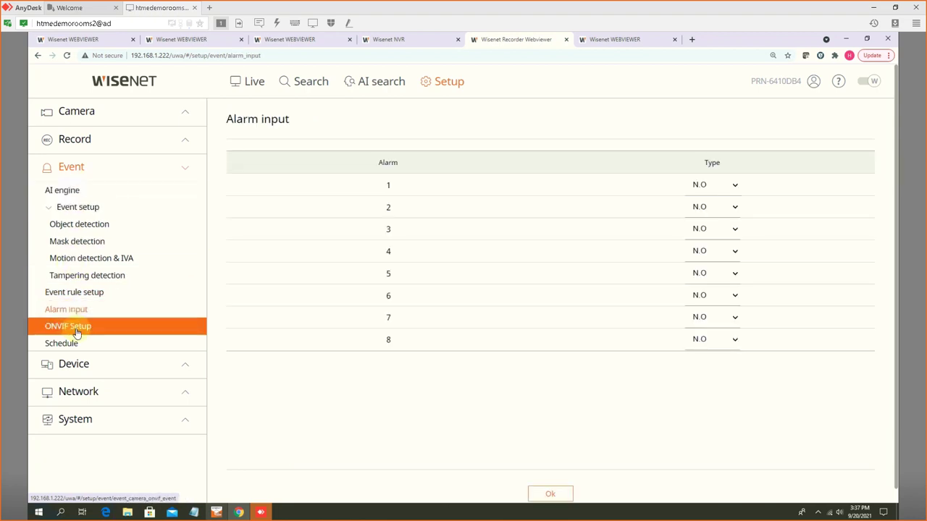
pyautogui.click(76, 333)
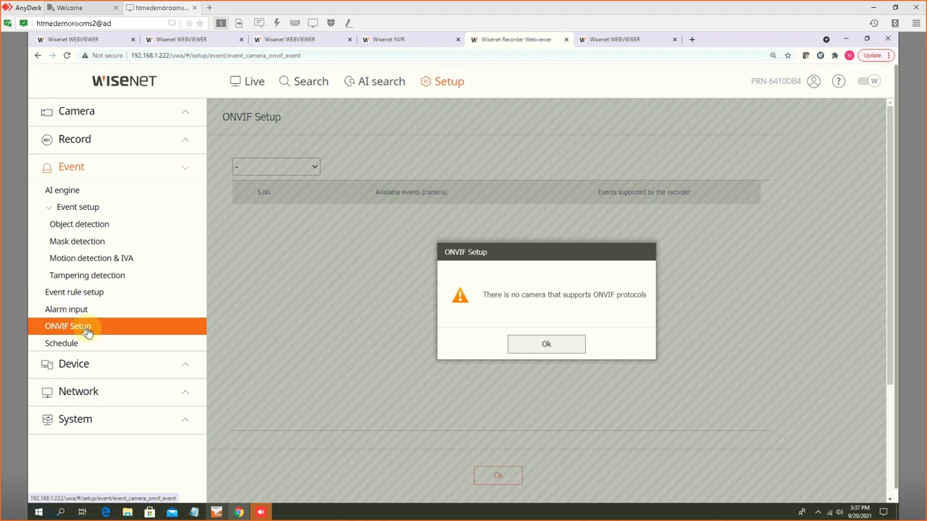
pyautogui.click(548, 345)
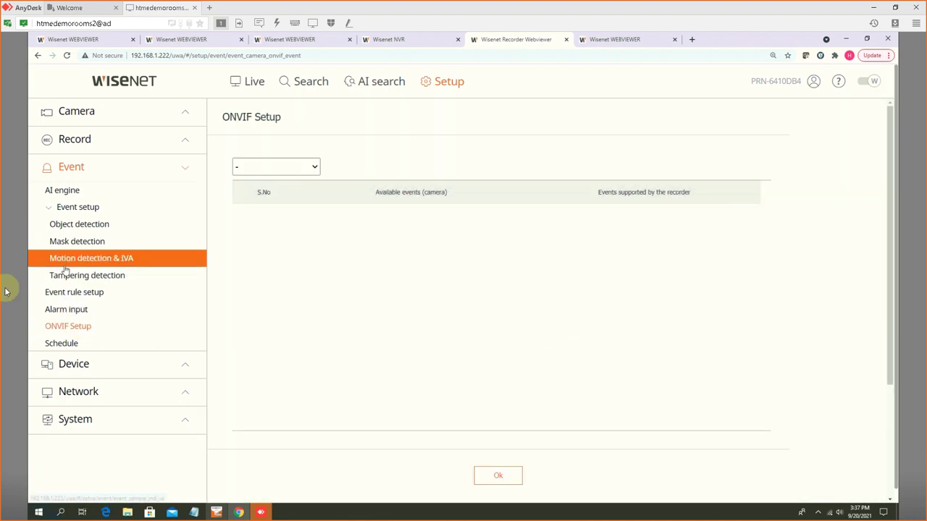
pyautogui.click(78, 345)
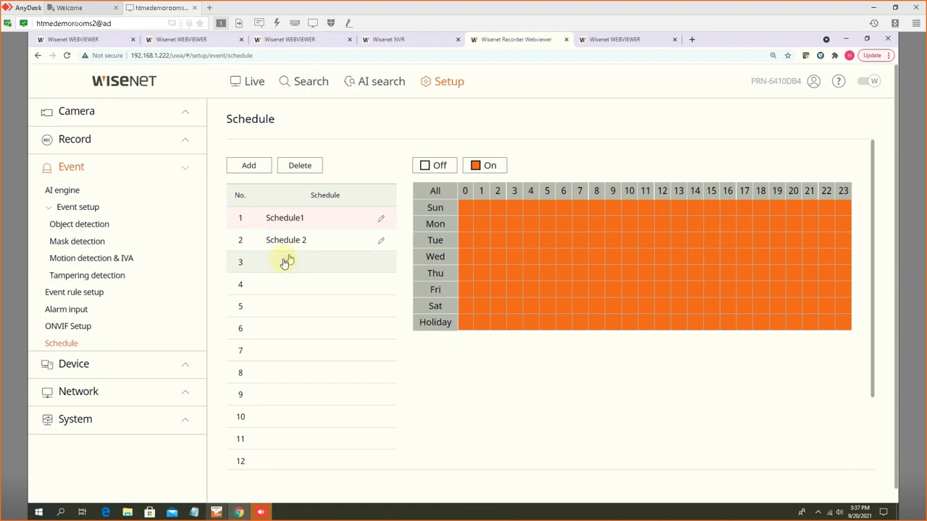
# - Expand Device and open Storage device > Device/Format listing six 0.99T HDDs
pyautogui.click(95, 366)
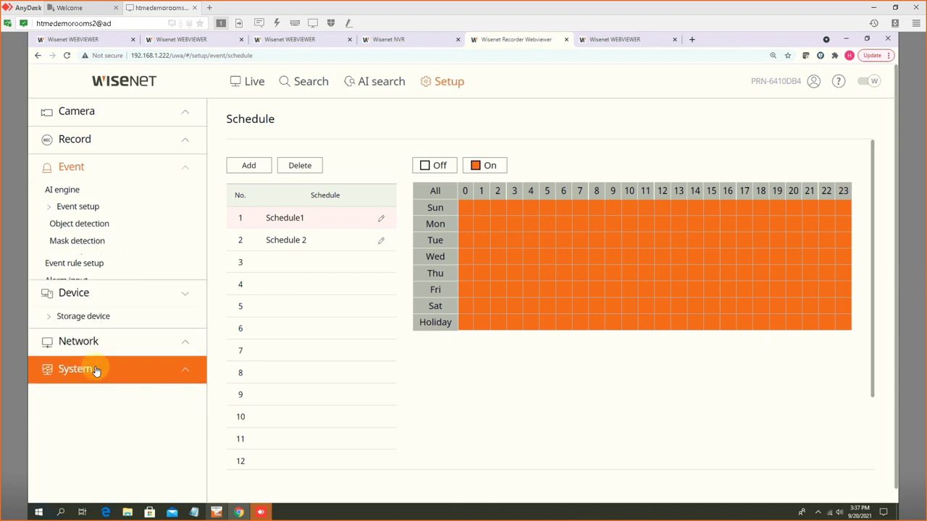
pyautogui.click(85, 223)
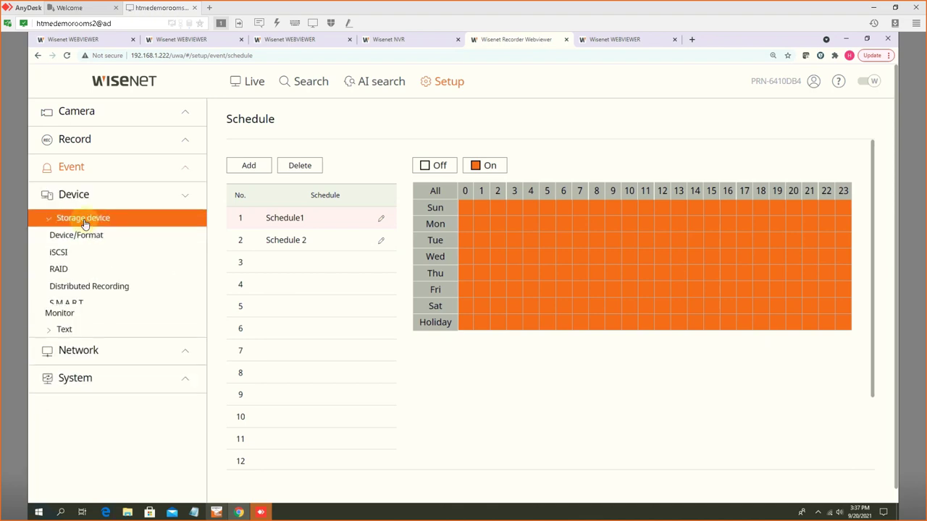
pyautogui.click(92, 239)
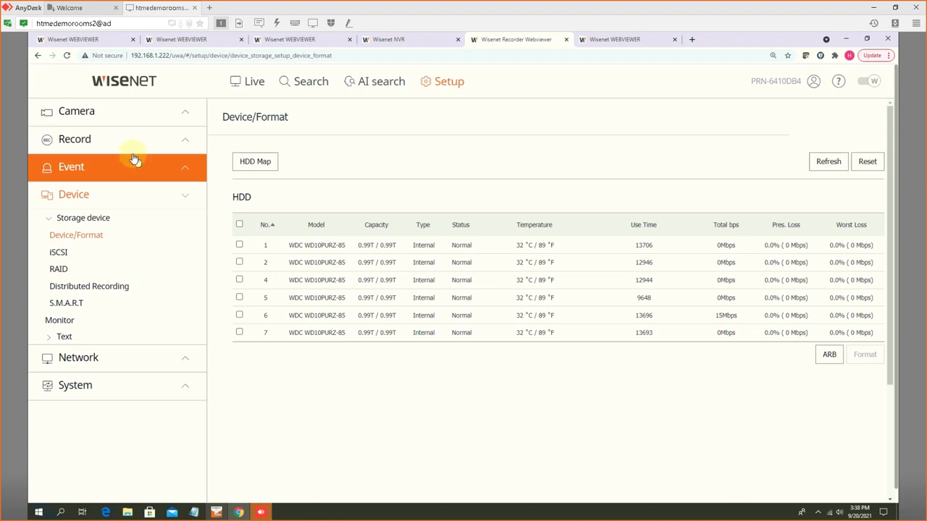
pyautogui.click(116, 136)
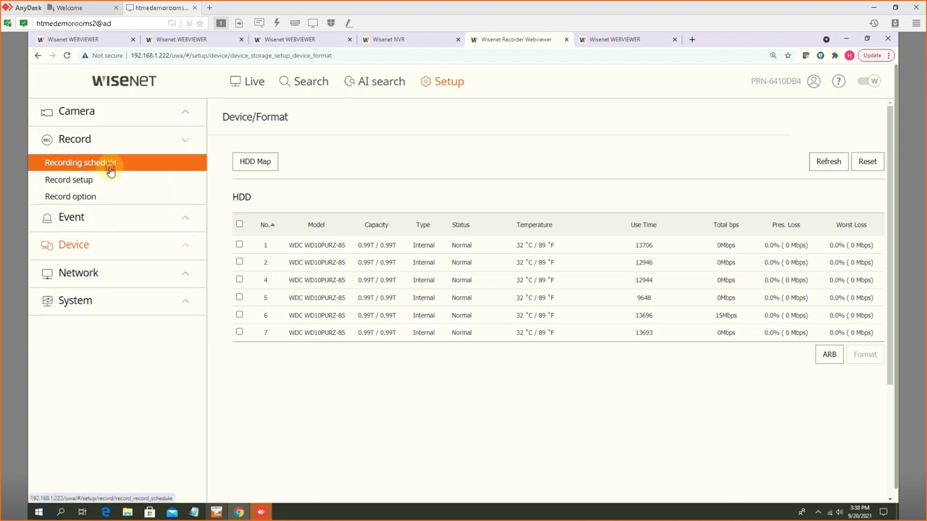
# - Review the recording schedule for CH 01, browsing the channel list
pyautogui.click(109, 167)
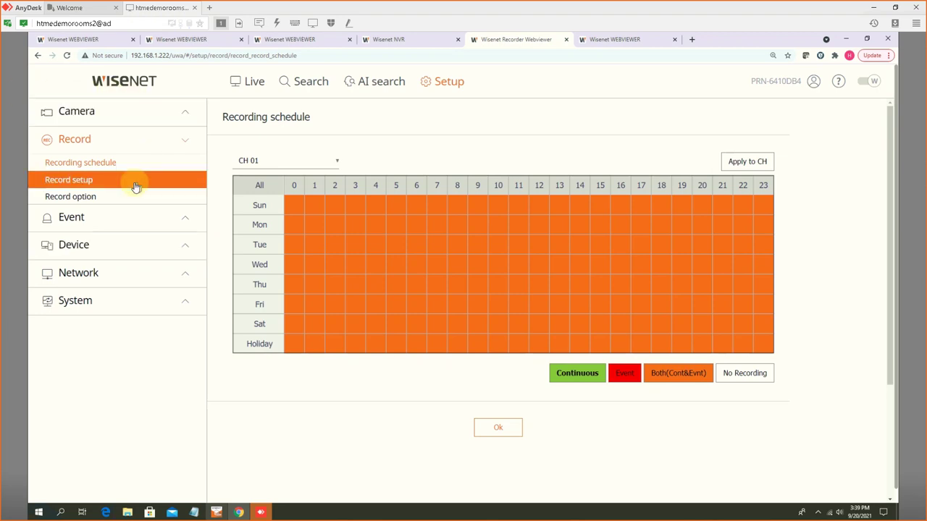
pyautogui.click(389, 281)
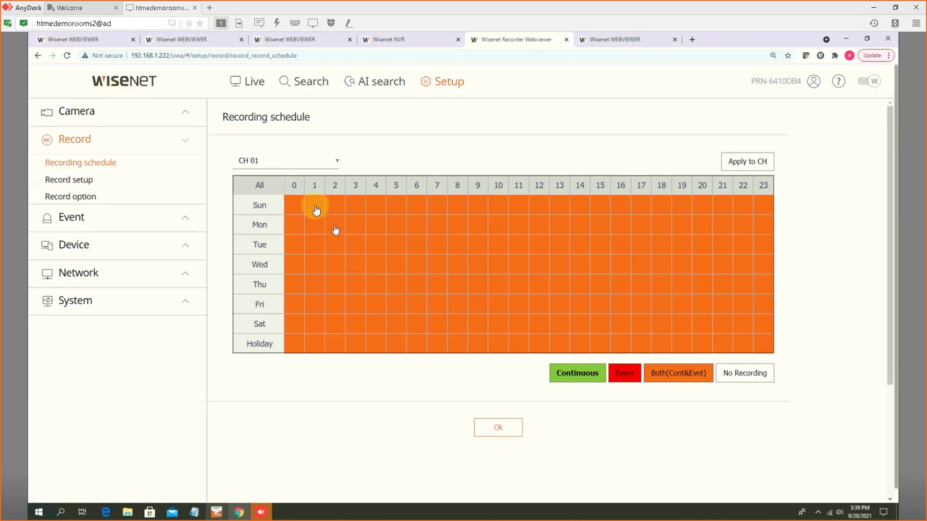
pyautogui.click(289, 162)
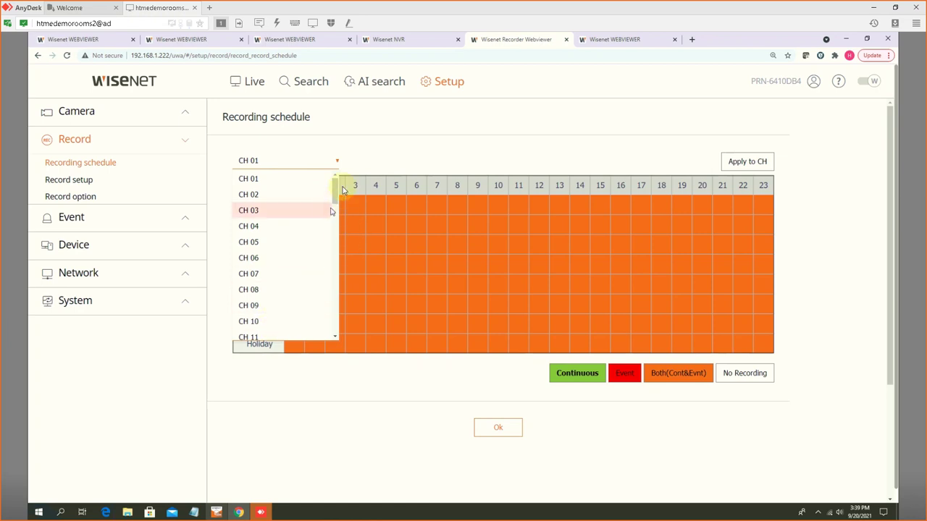
pyautogui.click(374, 161)
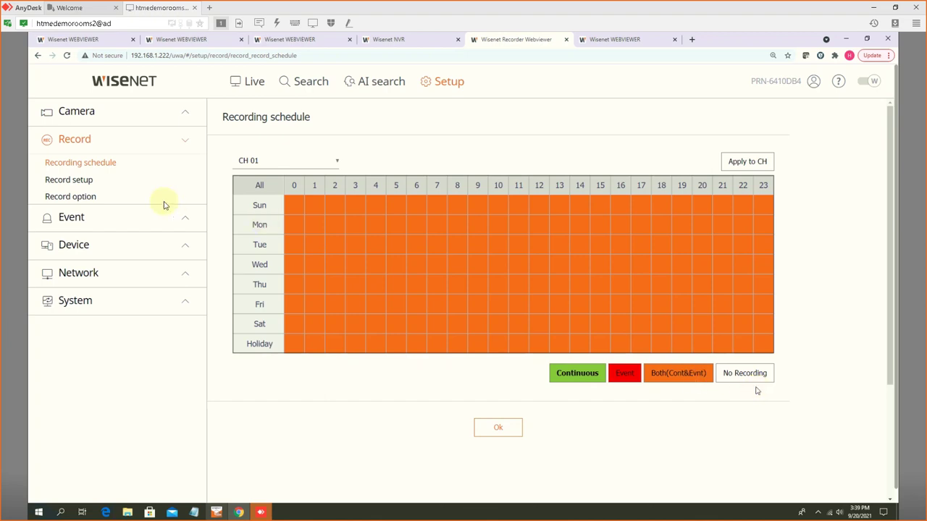
pyautogui.click(134, 227)
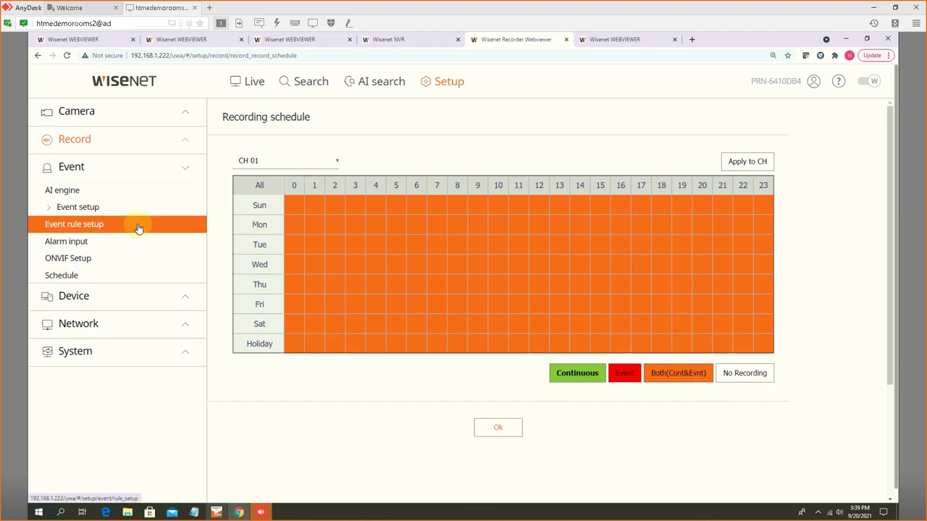
pyautogui.click(247, 160)
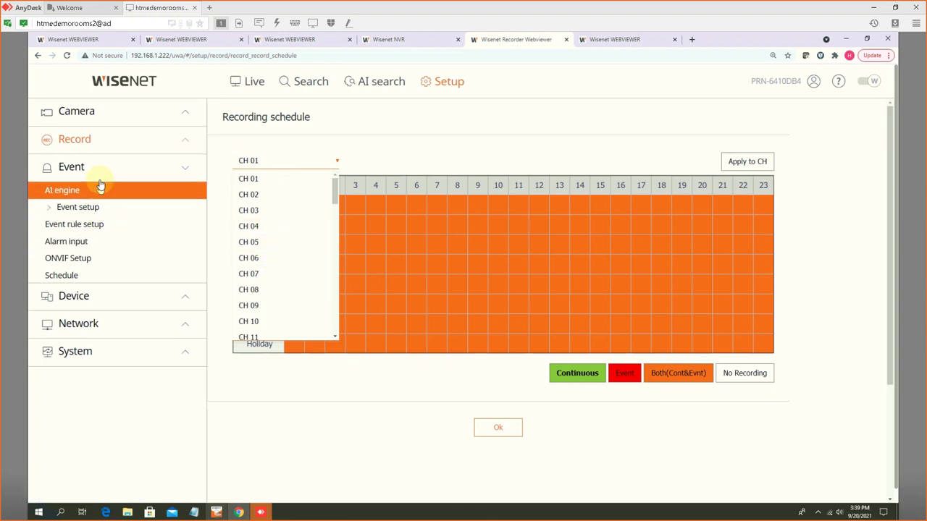
# - Check Record setup and Record option: dual recording on, Overwrite mode, cameras at 400 days
pyautogui.click(94, 143)
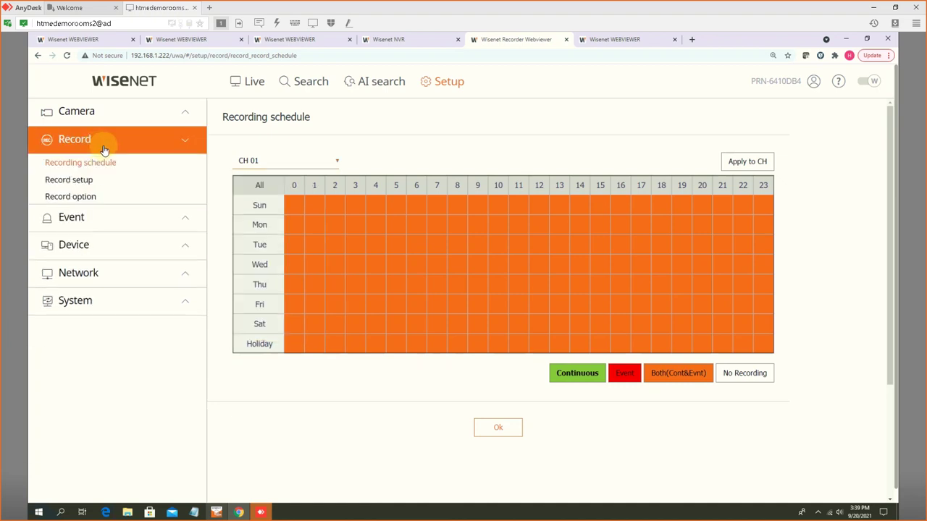
pyautogui.click(99, 187)
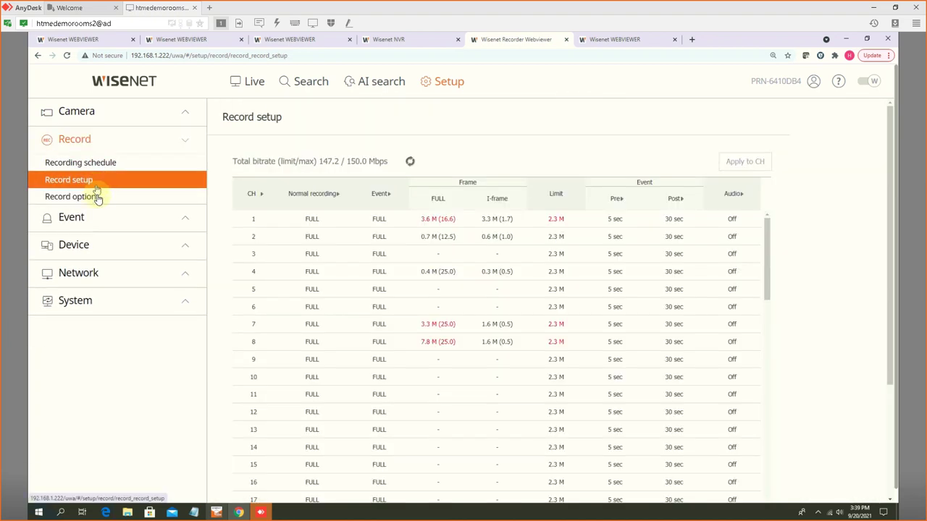
pyautogui.click(98, 198)
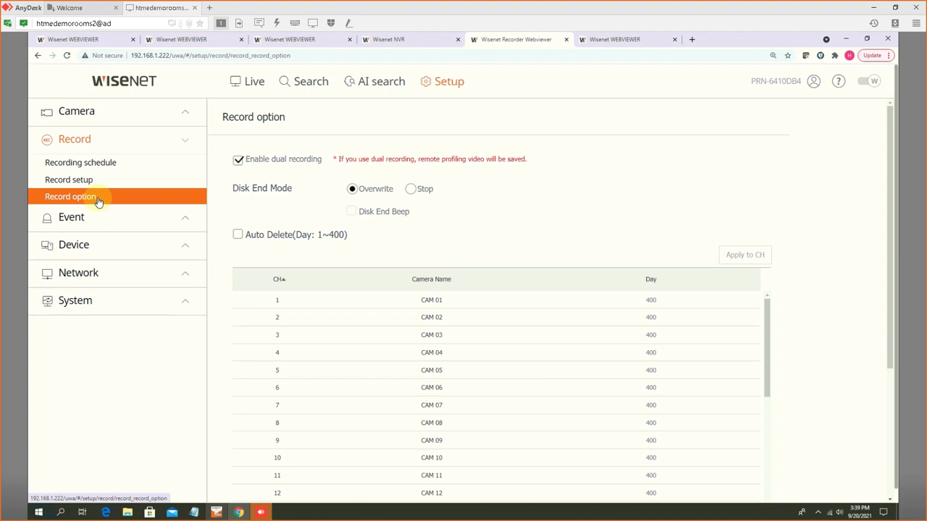
pyautogui.click(102, 226)
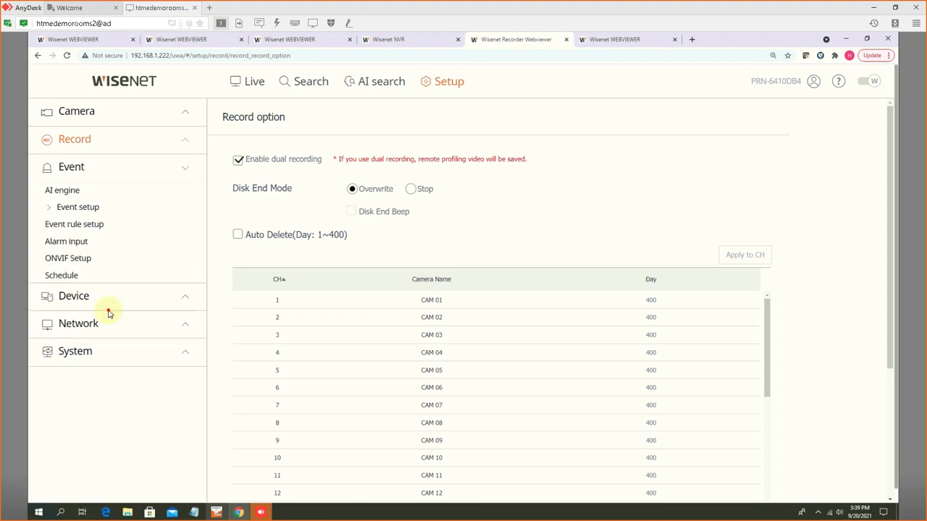
pyautogui.click(105, 298)
# - View the HDD drive bay map on Device/Format, then bring up the S.M.A.R.T page
pyautogui.click(78, 218)
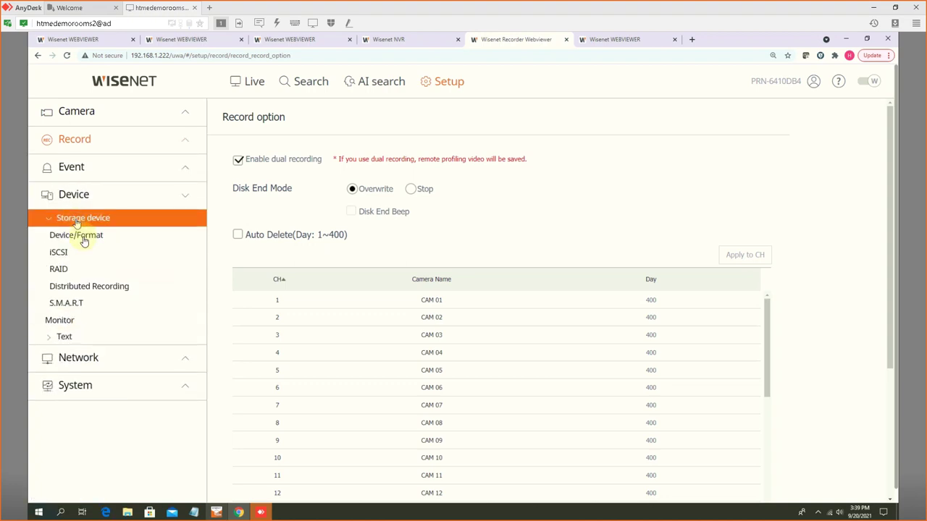
pyautogui.click(78, 235)
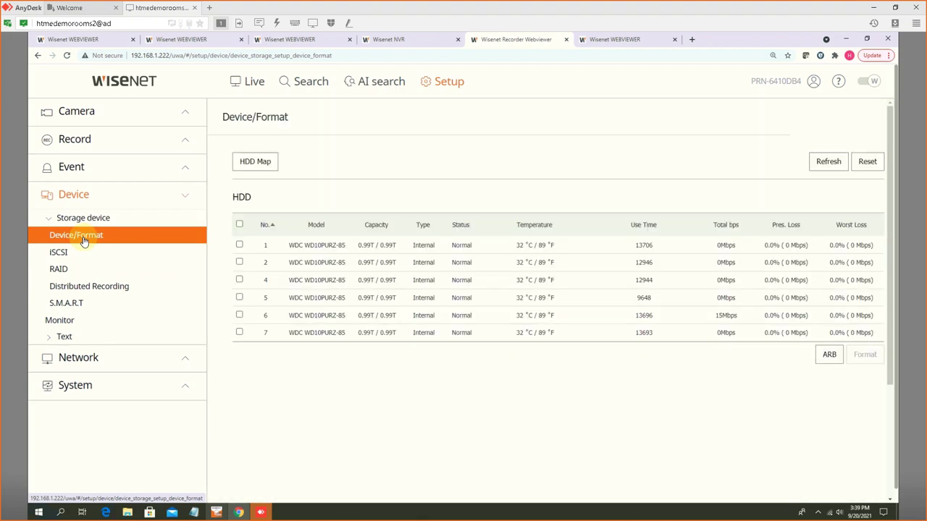
pyautogui.click(268, 162)
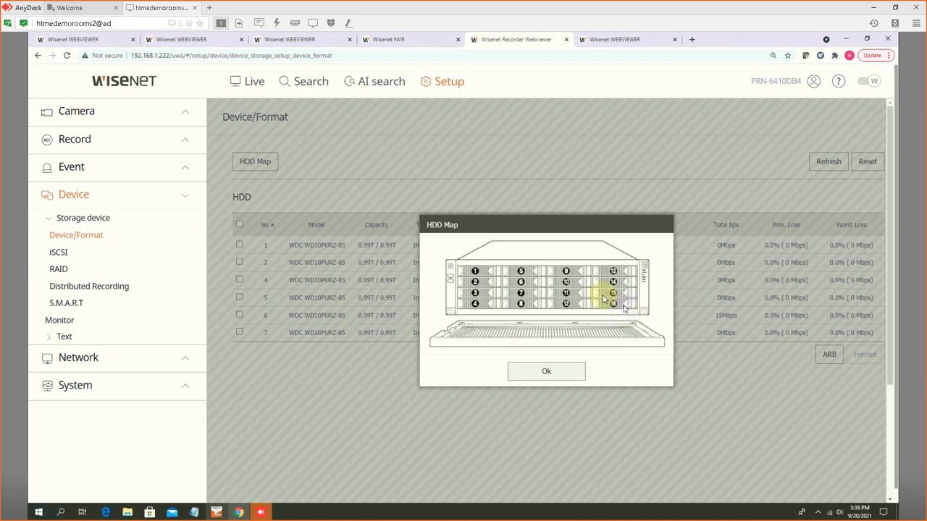
pyautogui.click(563, 377)
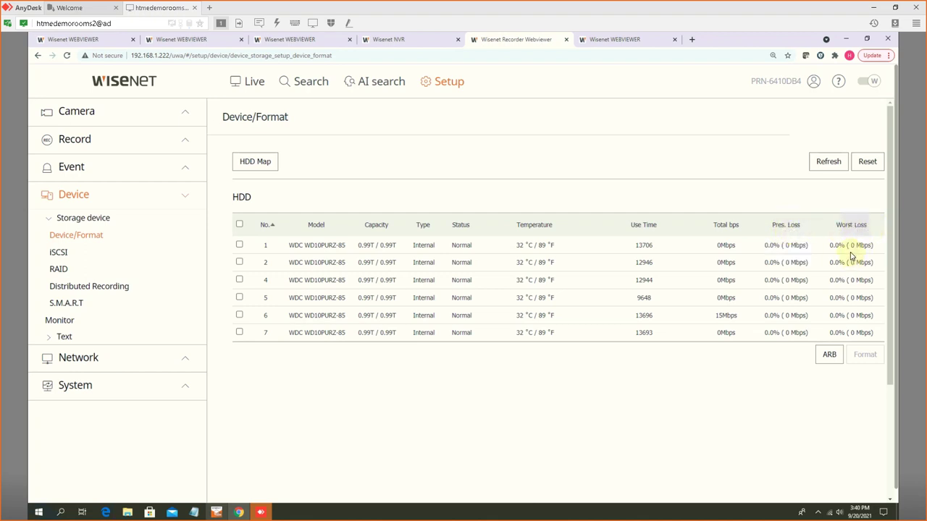
pyautogui.click(67, 305)
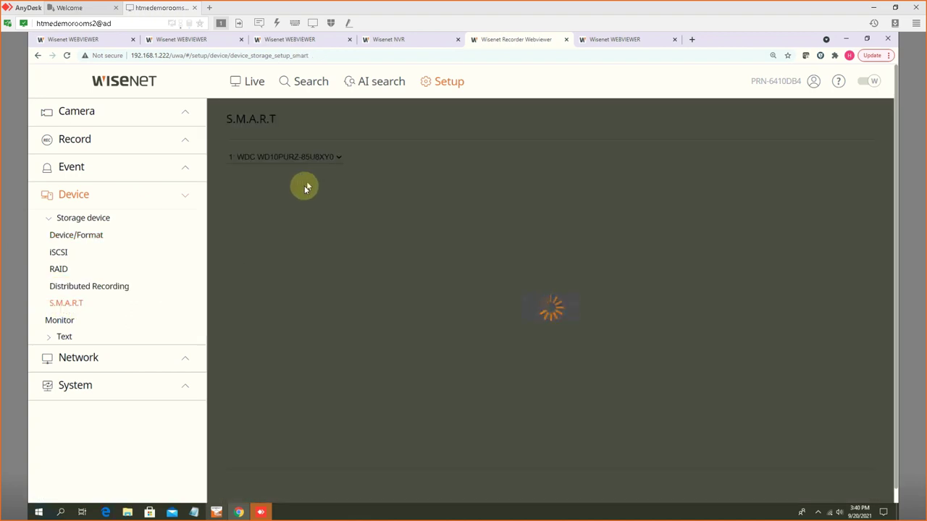
# - Scroll drive 1's S.M.A.R.T attributes, then select drive 6 to show its GOOD health report
pyautogui.scroll(-2, 319, 279)
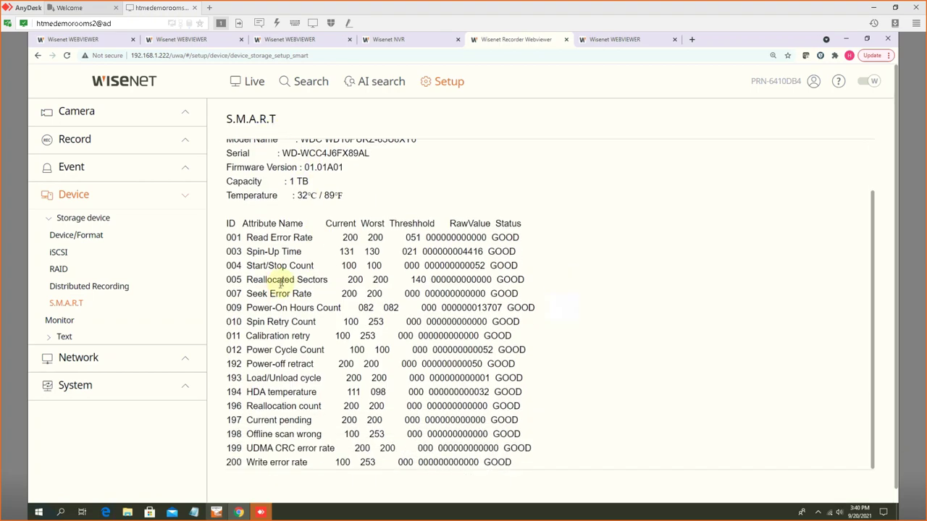
pyautogui.scroll(-1, 281, 284)
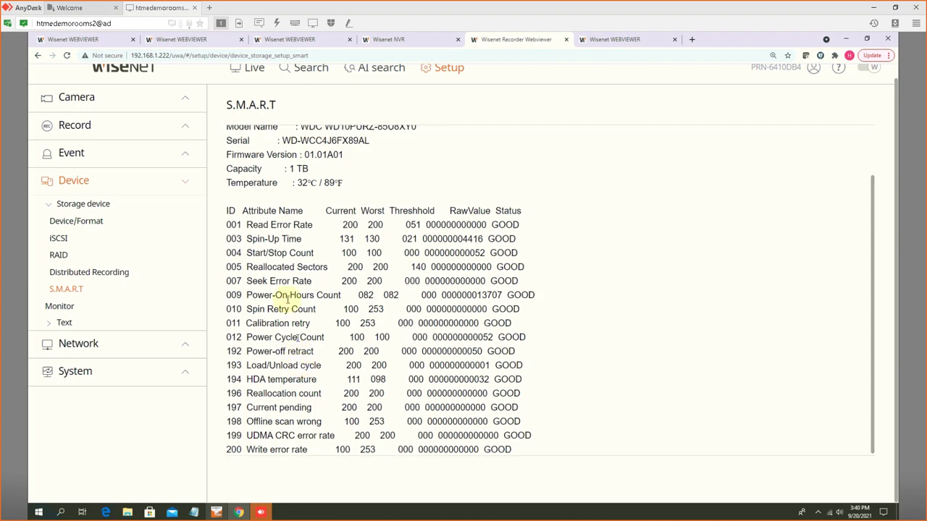
pyautogui.scroll(2, 285, 293)
pyautogui.click(284, 143)
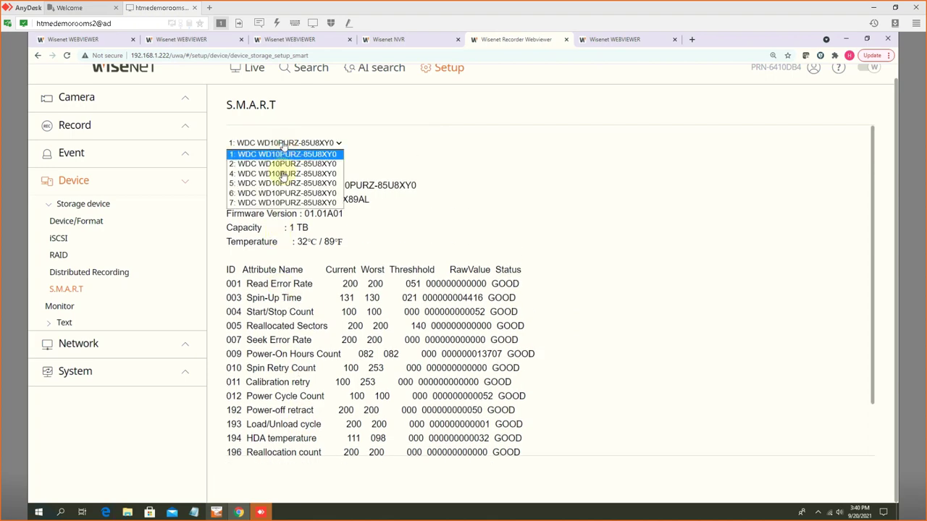
pyautogui.click(283, 191)
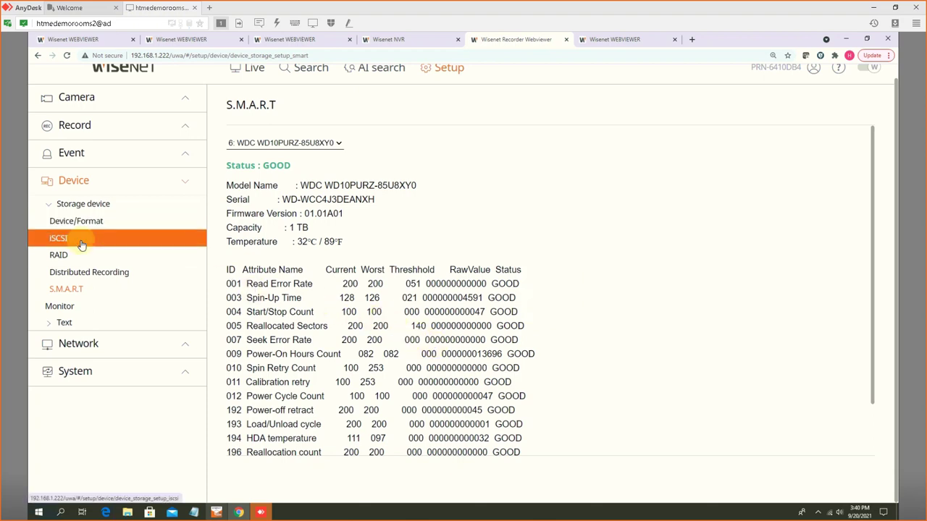
# - Pass through the iSCSI page to the RAID page, where RAID Mode is Not Use
pyautogui.click(82, 245)
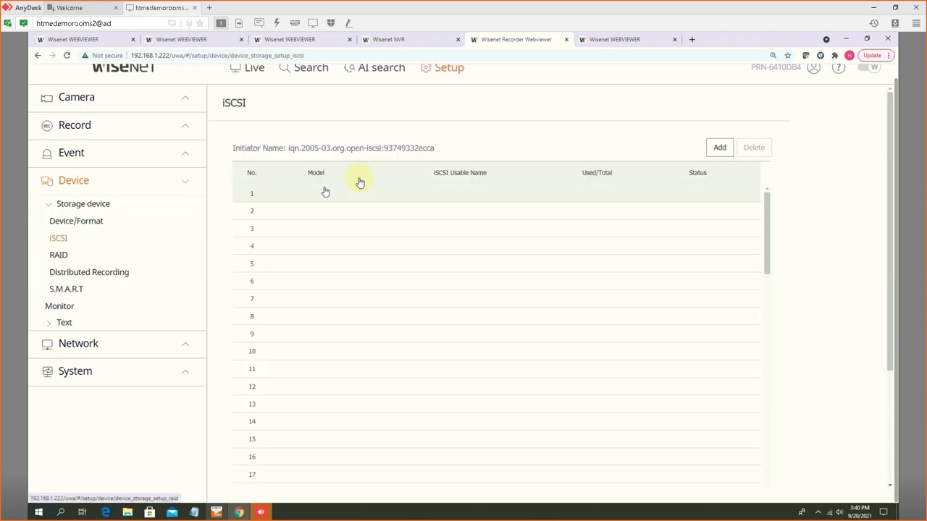
pyautogui.scroll(1, 352, 238)
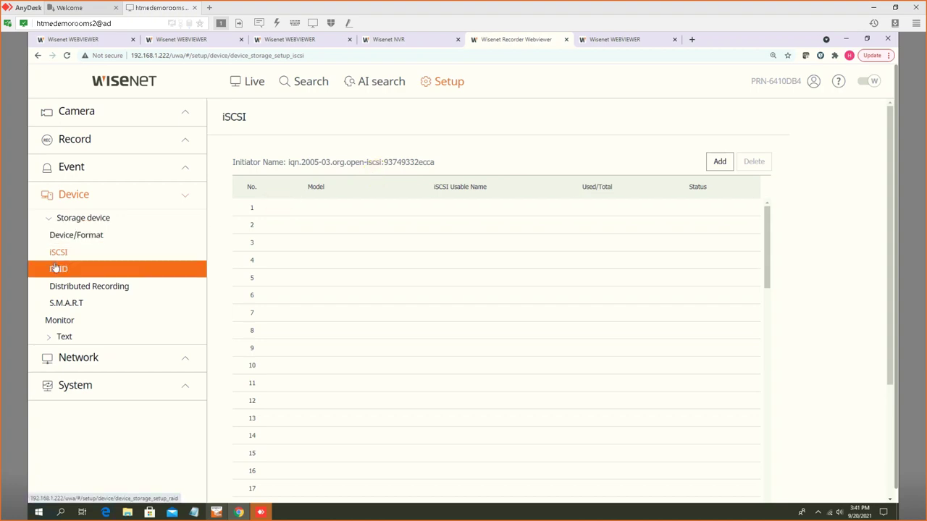
pyautogui.click(101, 272)
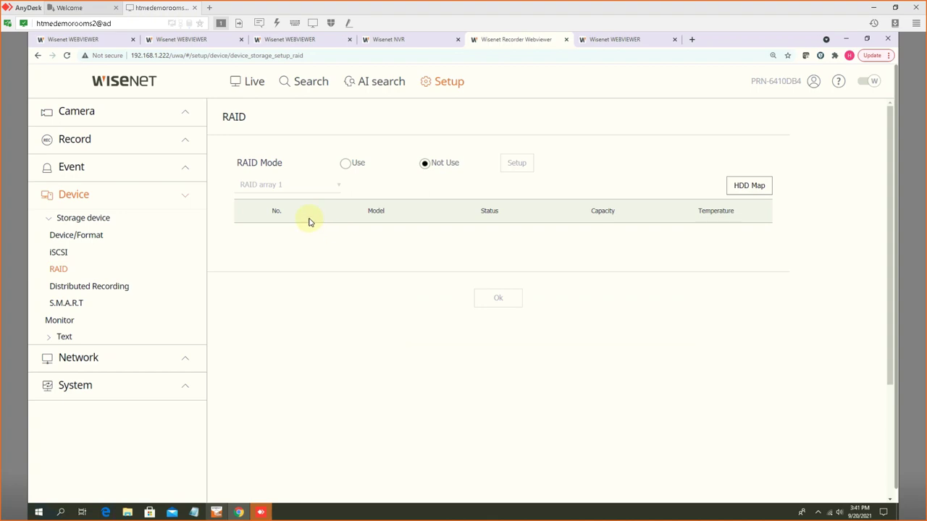
# - Switch RAID Mode to Use and set RAID array 1 to Use at Level 6
pyautogui.click(350, 167)
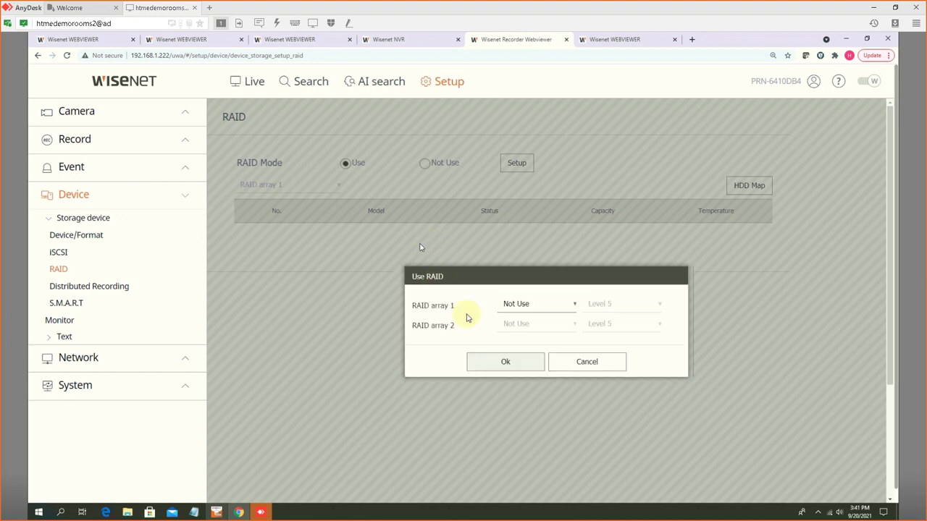
pyautogui.click(542, 305)
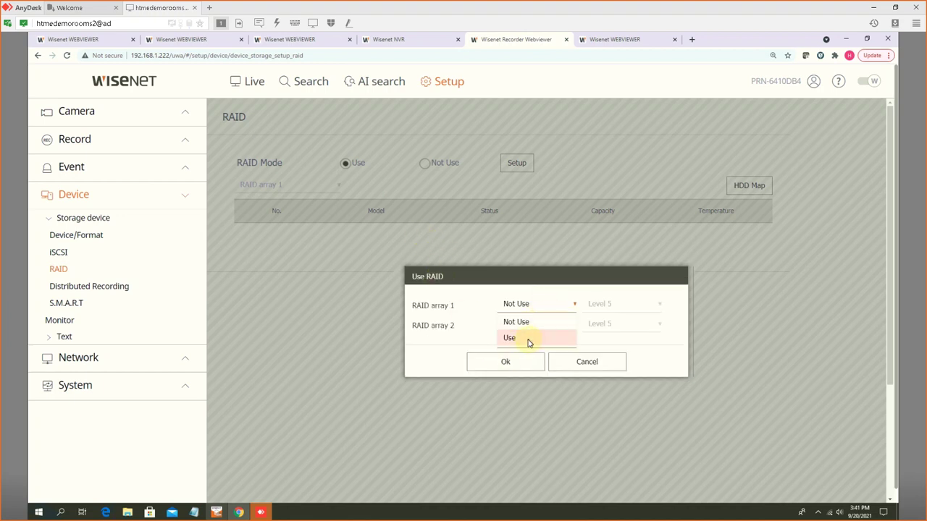
pyautogui.click(529, 339)
pyautogui.click(600, 310)
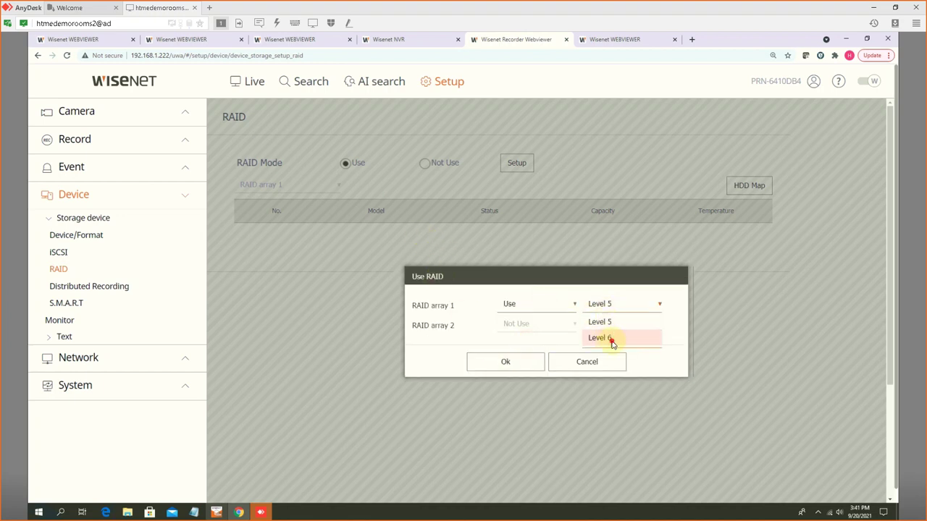
pyautogui.click(610, 337)
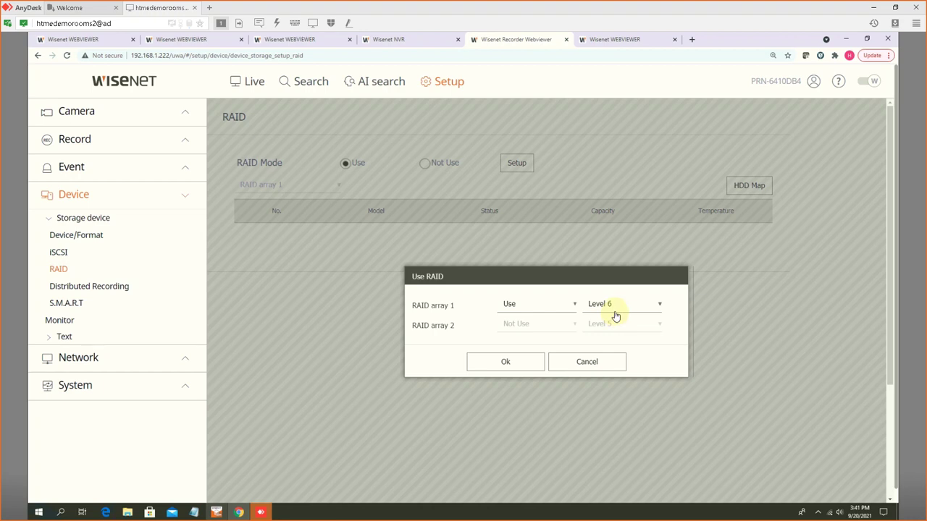
pyautogui.click(614, 310)
# - Change RAID array 1 to Level 5, then cancel the Use RAID dialog without applying
pyautogui.click(606, 324)
pyautogui.click(587, 362)
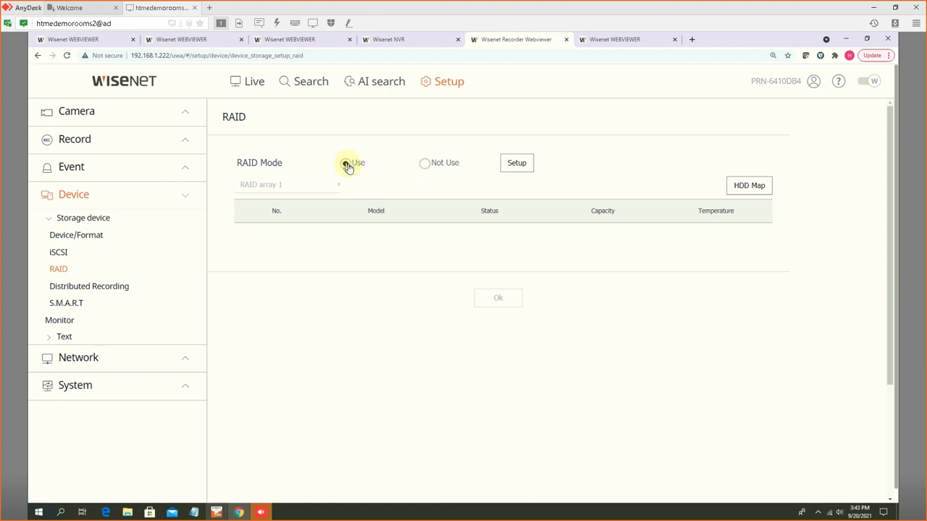
pyautogui.click(517, 164)
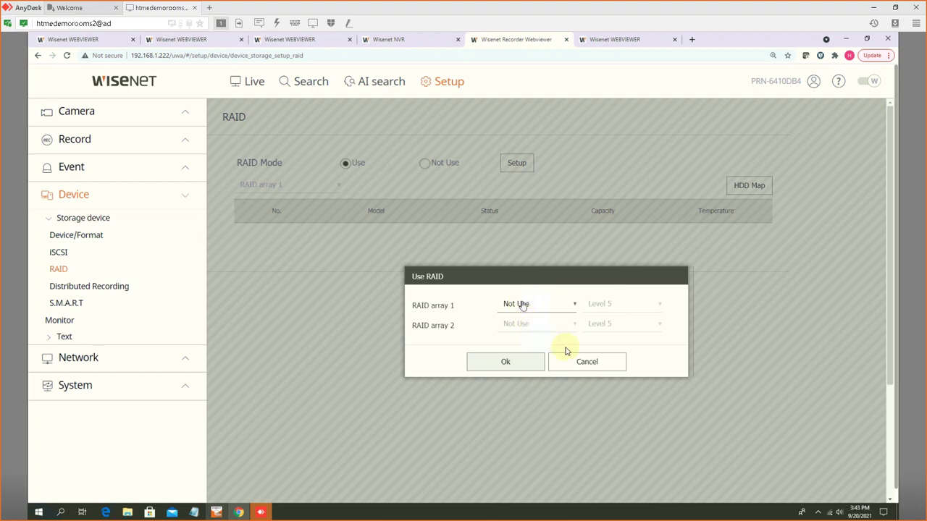
pyautogui.click(583, 365)
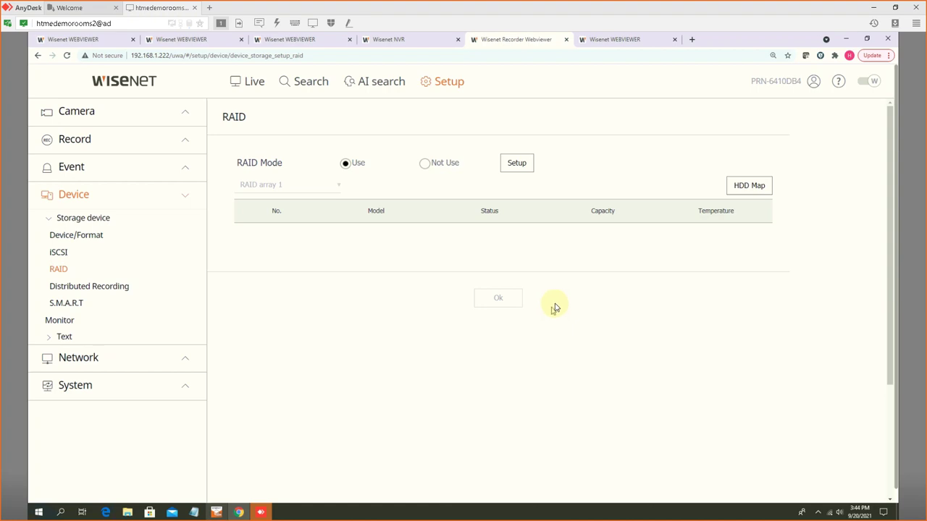
# - Return from the Wisenet NVR tab to the recorder's Device/Format page listing six 0.99T drives
pyautogui.click(418, 41)
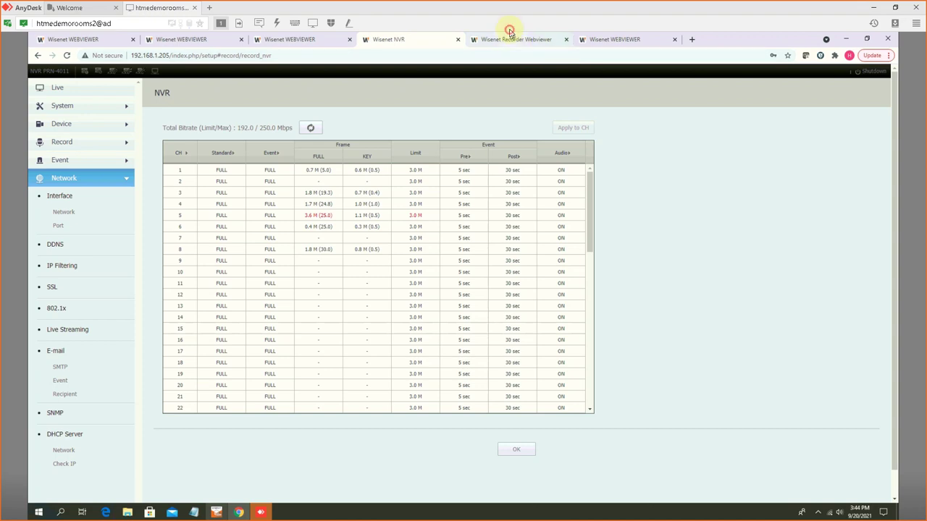
pyautogui.click(513, 39)
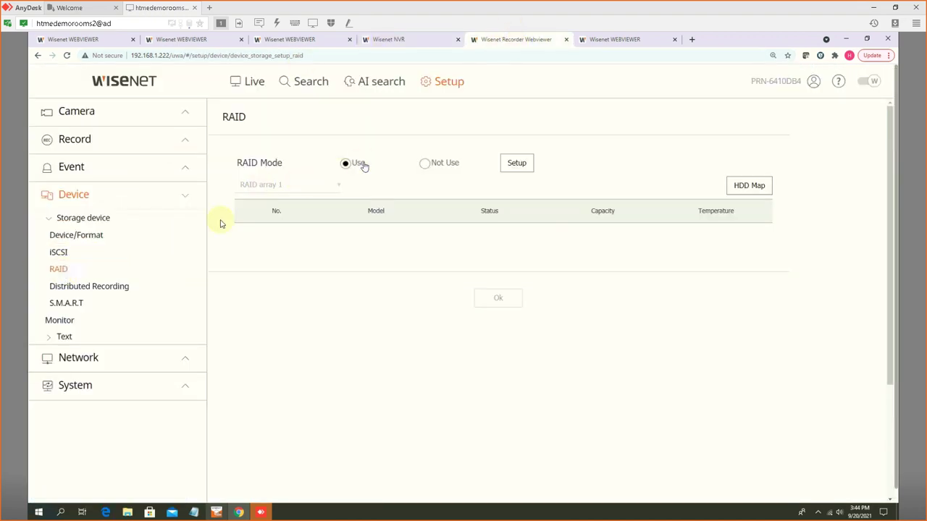
pyautogui.click(112, 226)
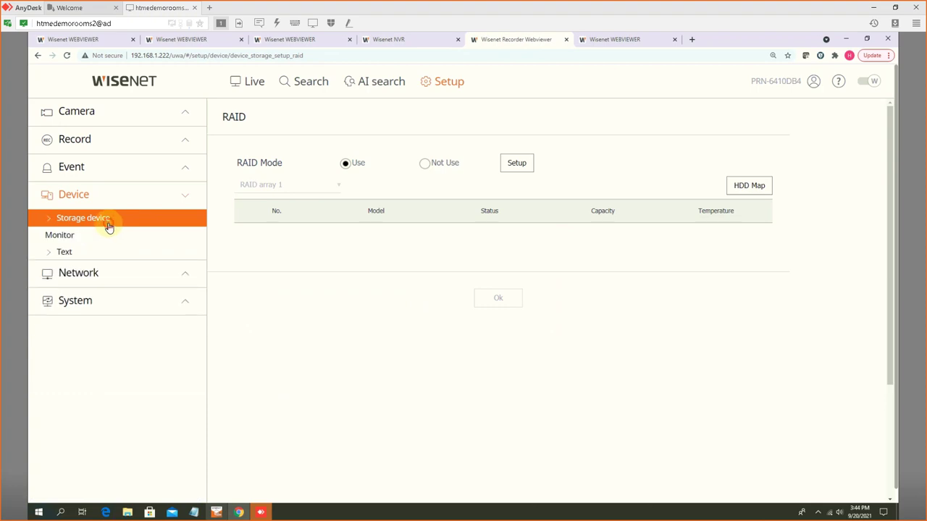
pyautogui.click(108, 223)
pyautogui.click(106, 237)
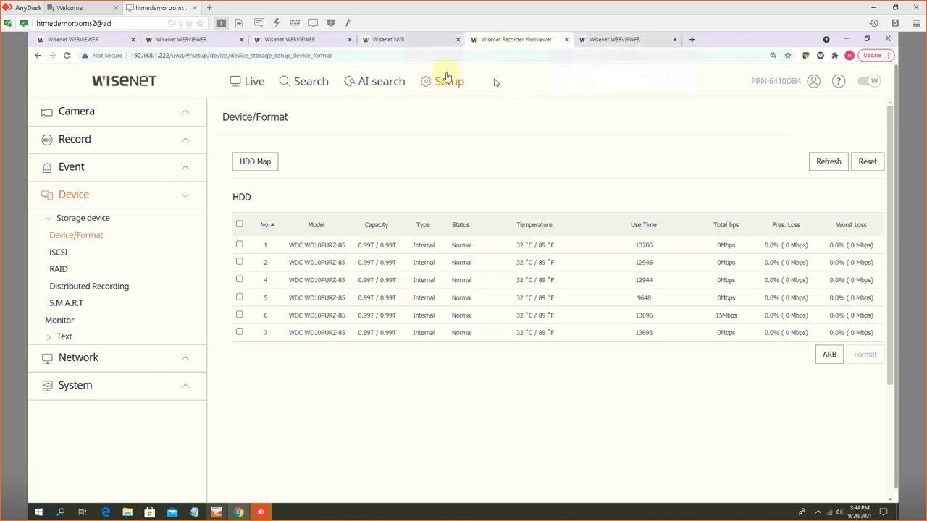
# - On the second NVR, browse Record Option, NVR and Camera settings, then its RAID page (Not Use)
pyautogui.click(388, 42)
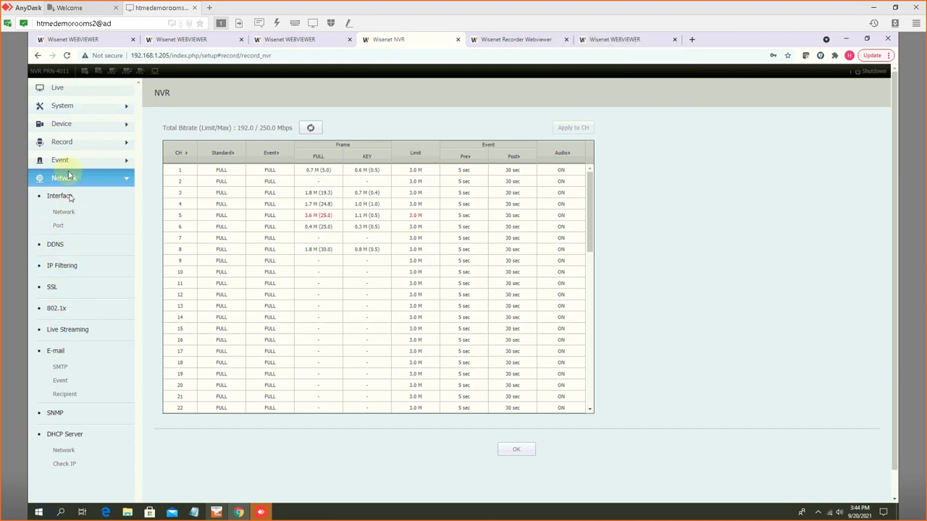
pyautogui.click(69, 142)
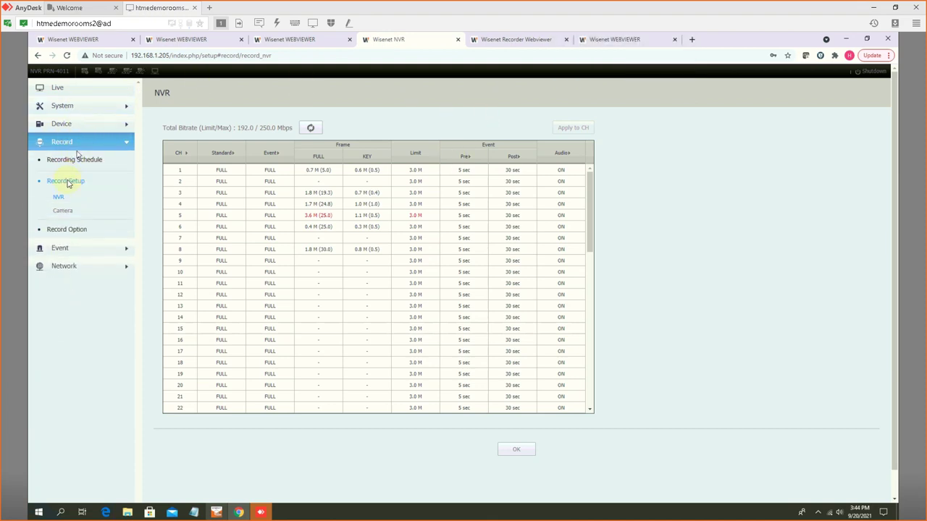
pyautogui.click(76, 230)
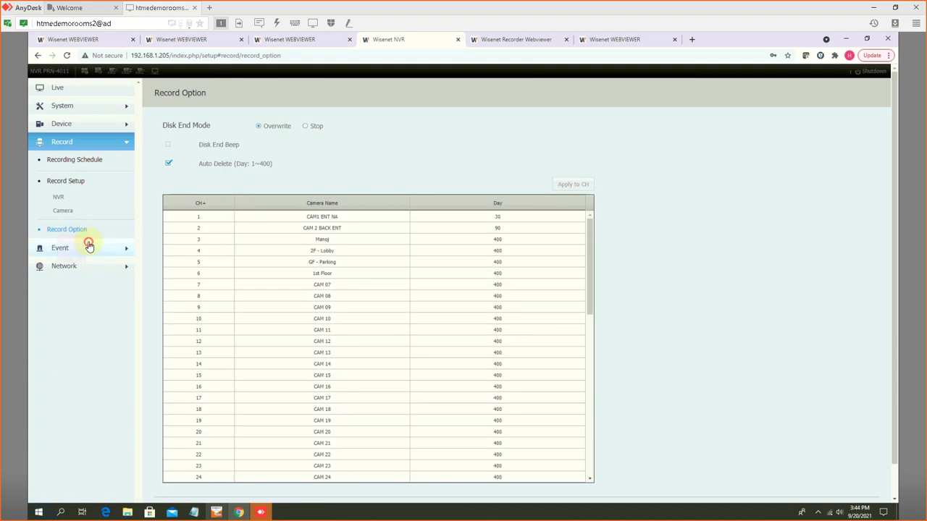
pyautogui.click(85, 248)
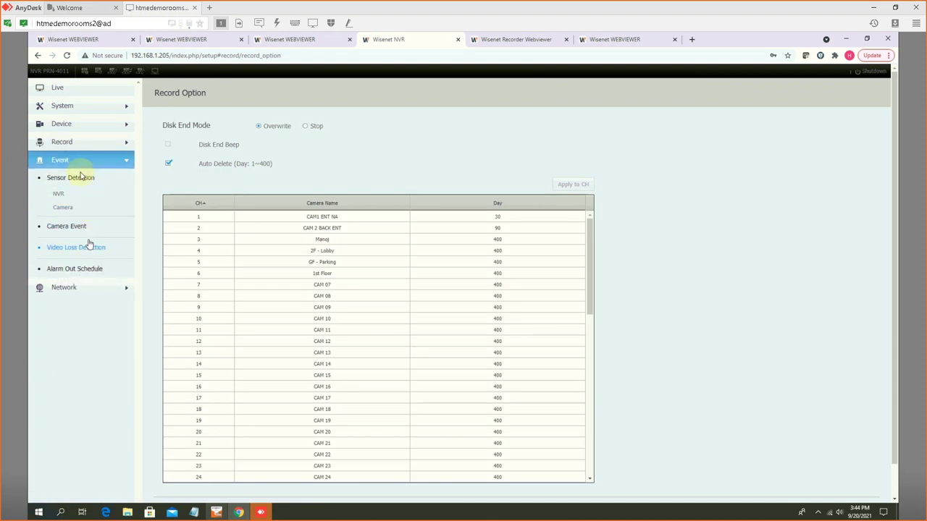
pyautogui.click(72, 142)
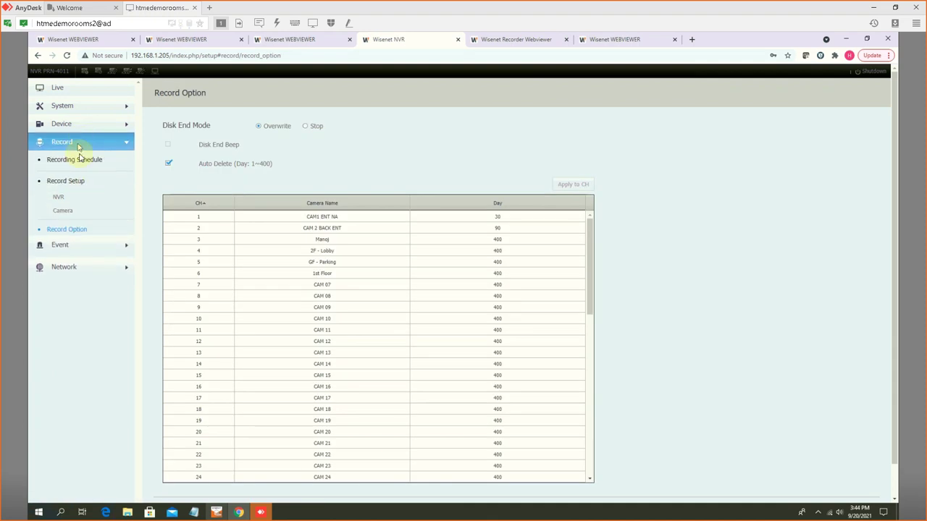
pyautogui.click(59, 198)
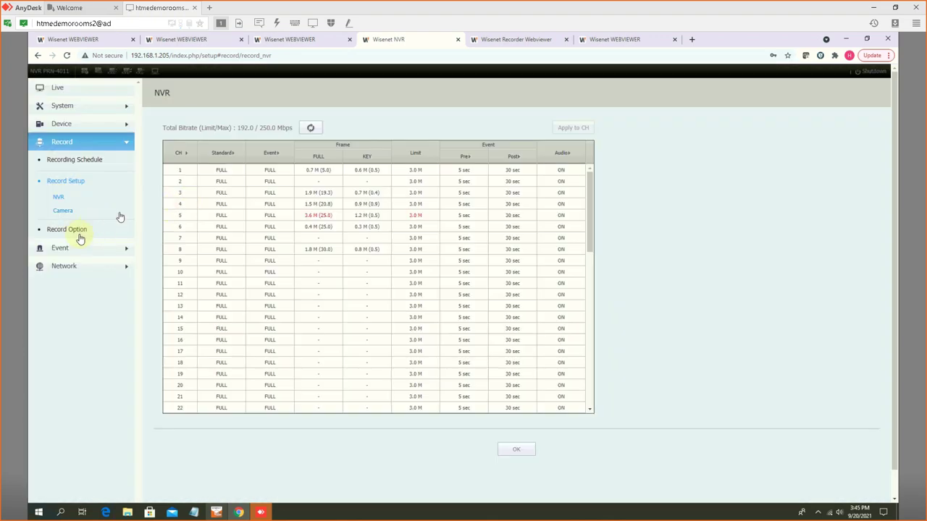
pyautogui.click(63, 211)
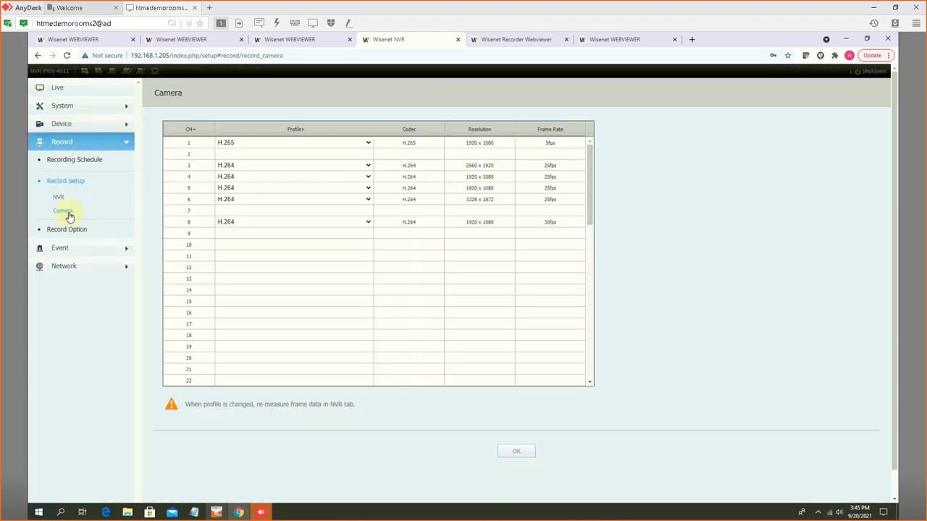
pyautogui.click(62, 126)
pyautogui.click(62, 274)
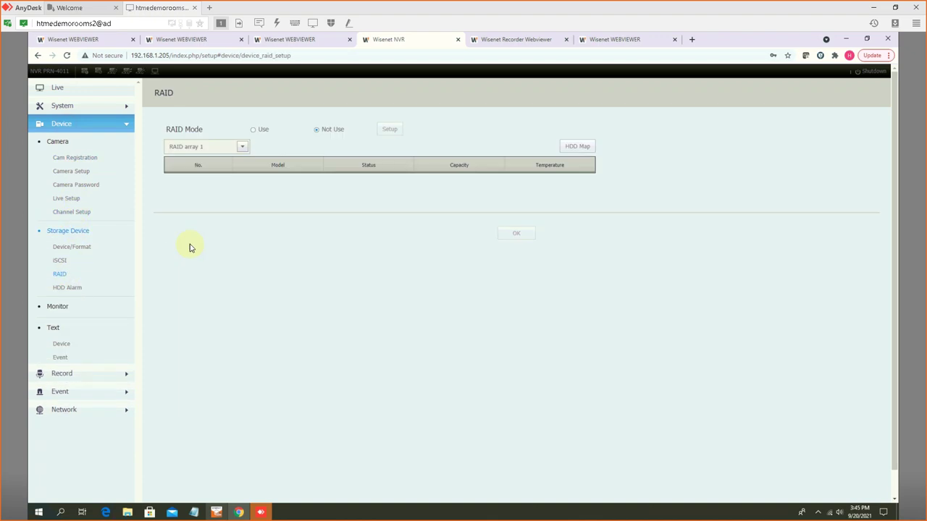
# - Try enabling RAID on the second NVR, dismiss the insufficient HDDs warning, and return to the Recorder Webviewer
pyautogui.click(81, 248)
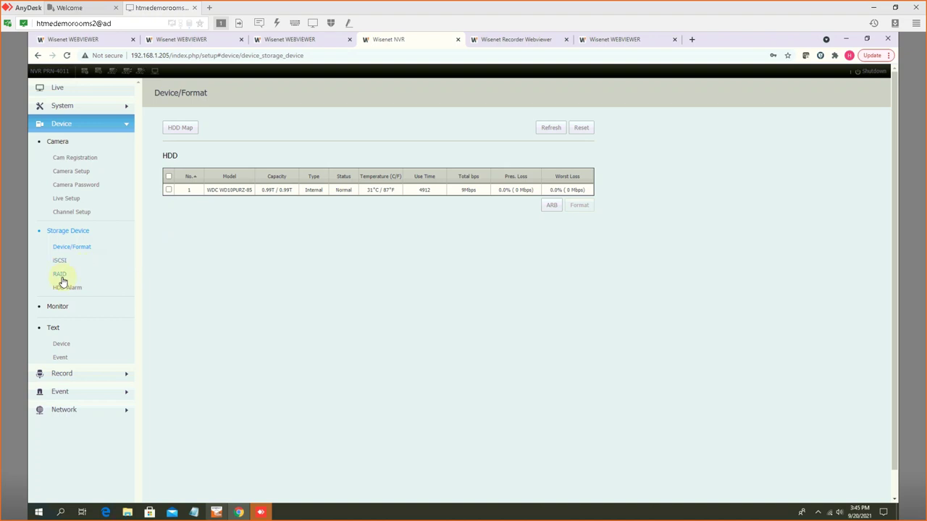
pyautogui.click(62, 275)
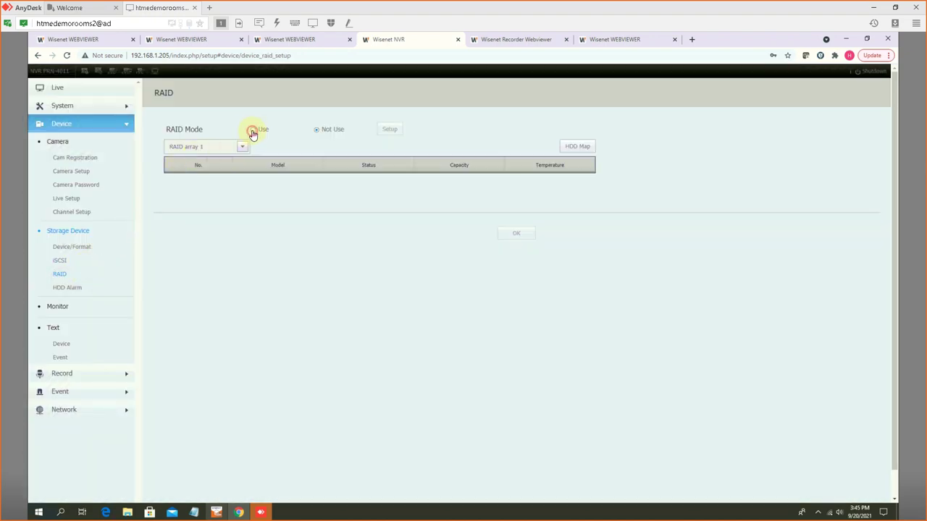
pyautogui.click(252, 130)
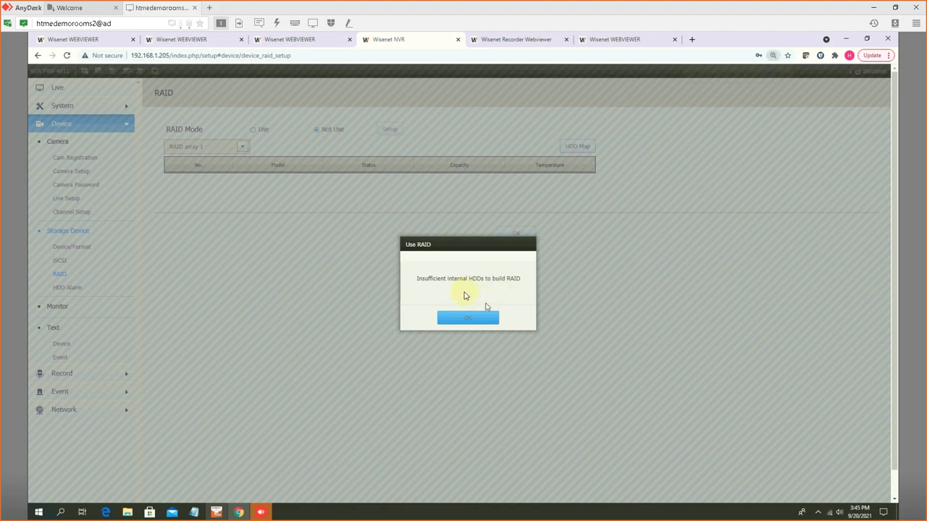
pyautogui.hotkey('ctrl', '+')
pyautogui.hotkey('ctrl', '+')
pyautogui.hotkey('ctrl', '+')
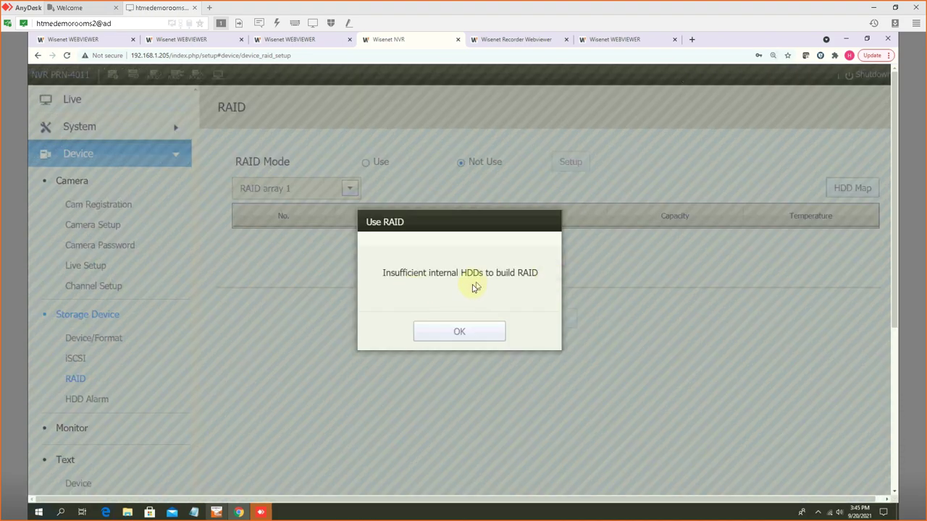
pyautogui.click(452, 332)
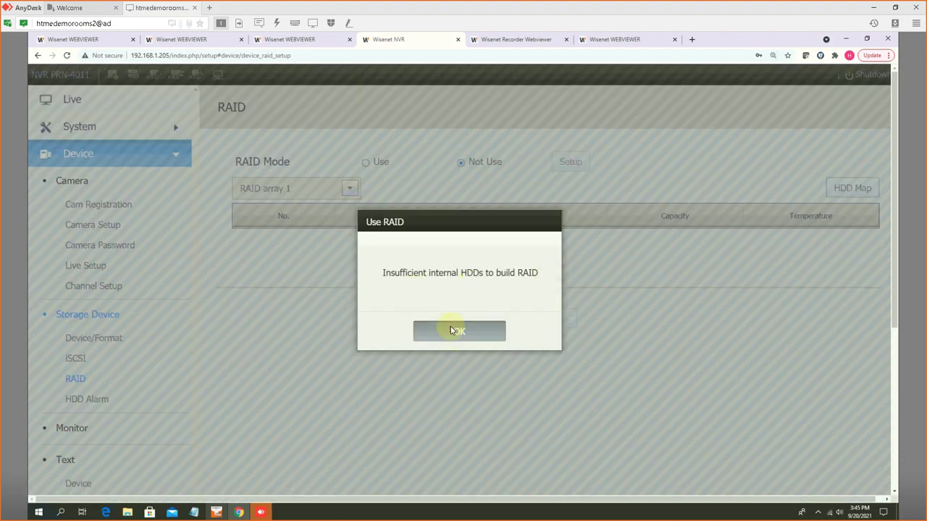
pyautogui.hotkey('ctrl', '-')
pyautogui.hotkey('ctrl', '-')
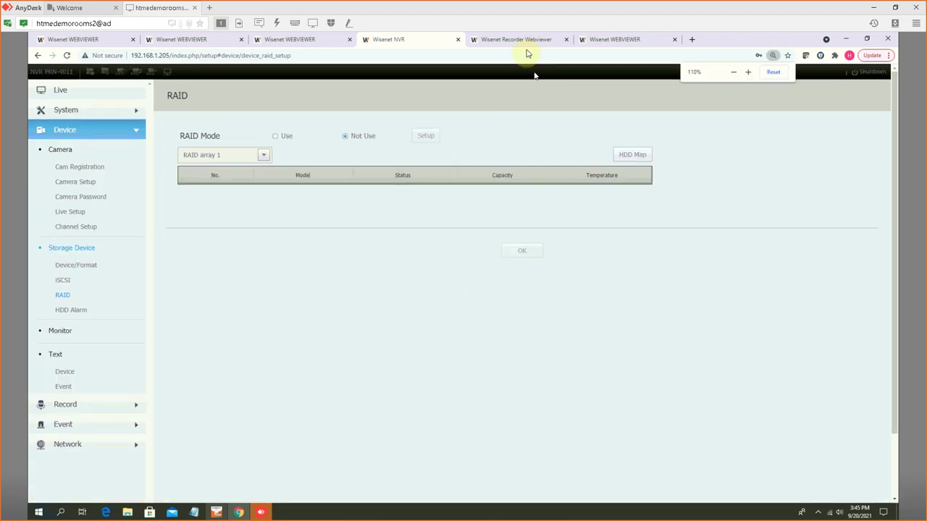
pyautogui.click(534, 41)
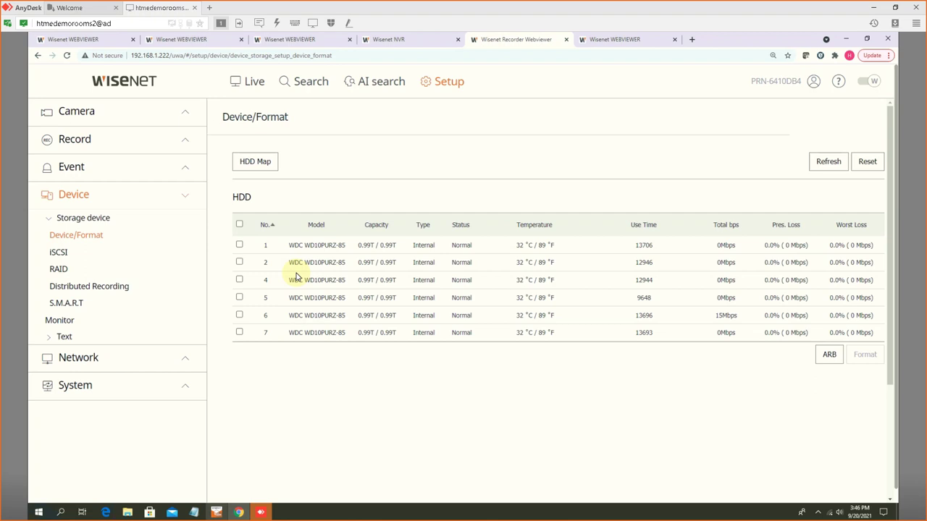
# - Reopen the recorder's RAID page, with RAID Mode showing Not Use
pyautogui.click(99, 277)
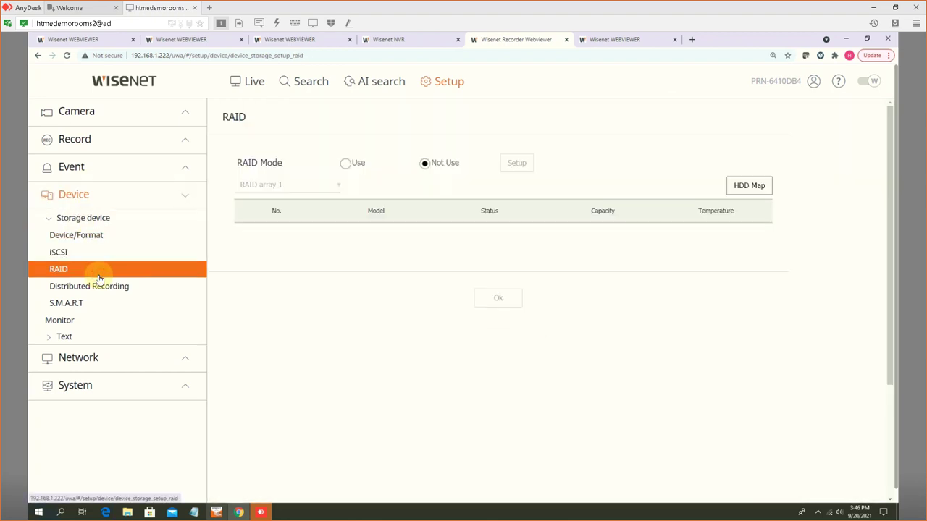
pyautogui.click(118, 301)
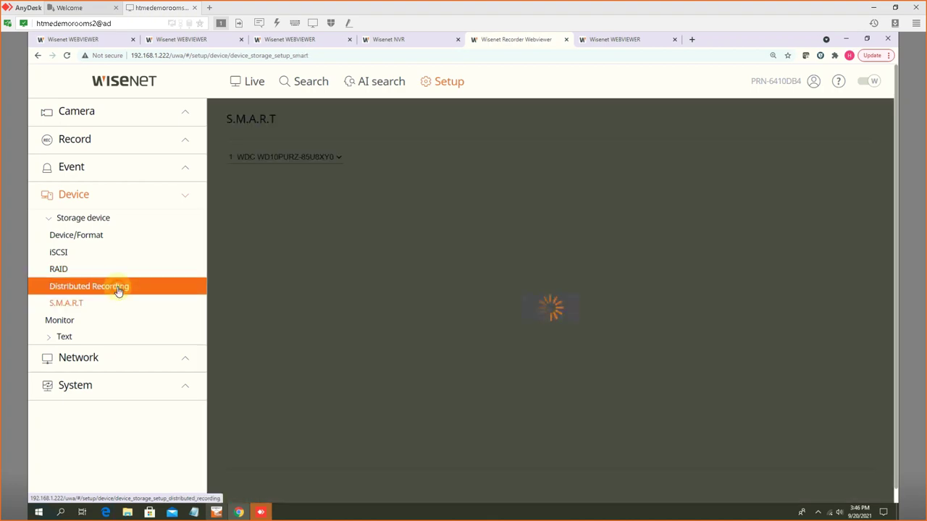
pyautogui.click(116, 289)
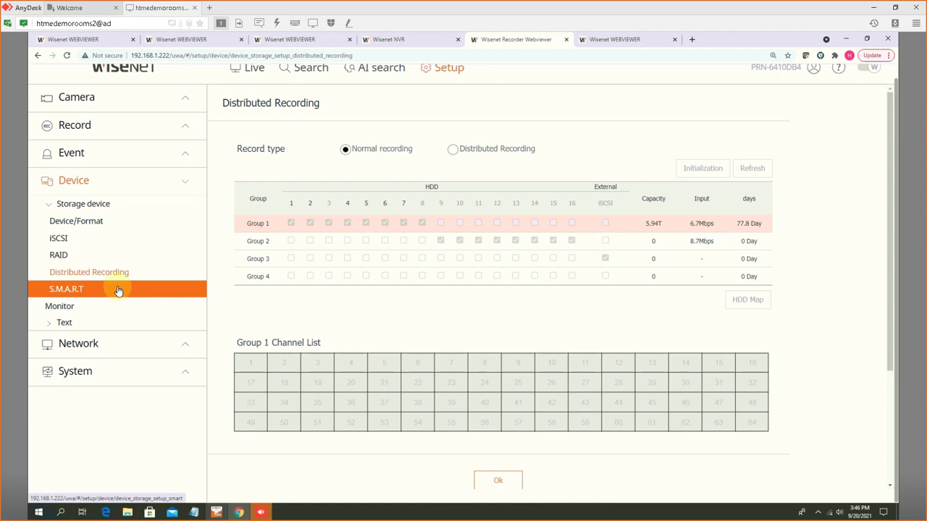
pyautogui.click(93, 324)
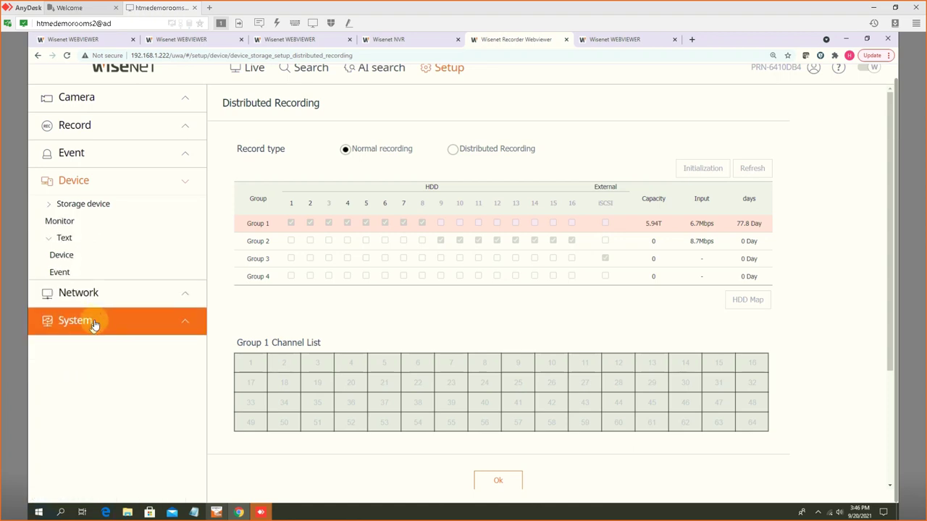
pyautogui.click(108, 242)
pyautogui.click(113, 238)
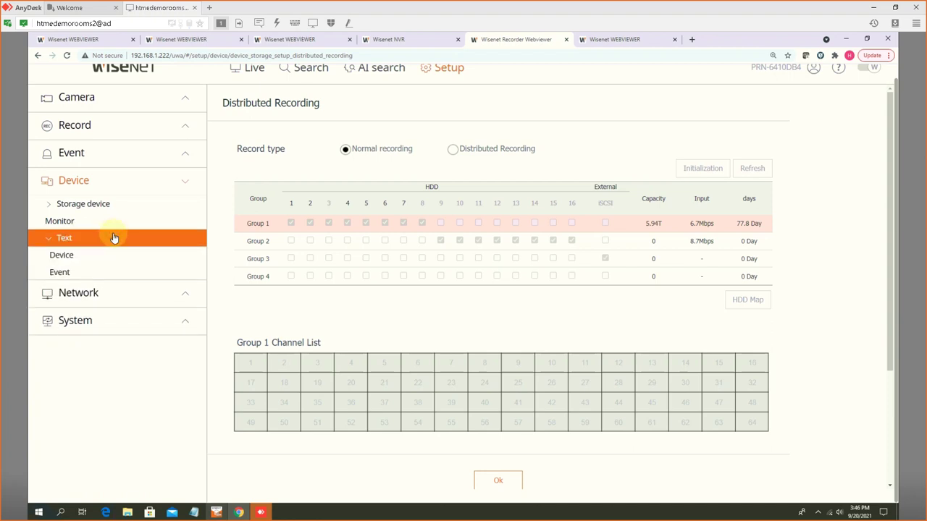
# - Show the TEXT 01–18 device list and try enabling TEXT 01, dismissing the channel-required warning
pyautogui.click(110, 253)
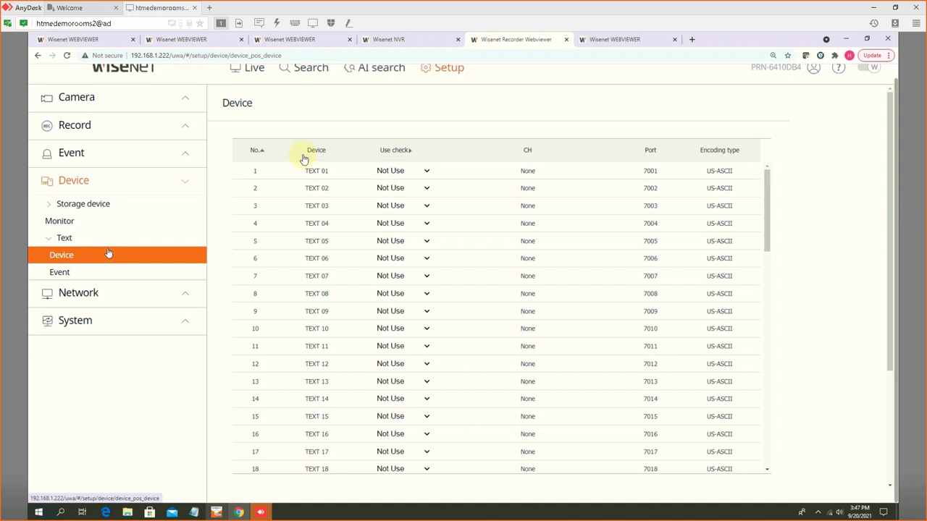
pyautogui.click(403, 171)
pyautogui.click(396, 185)
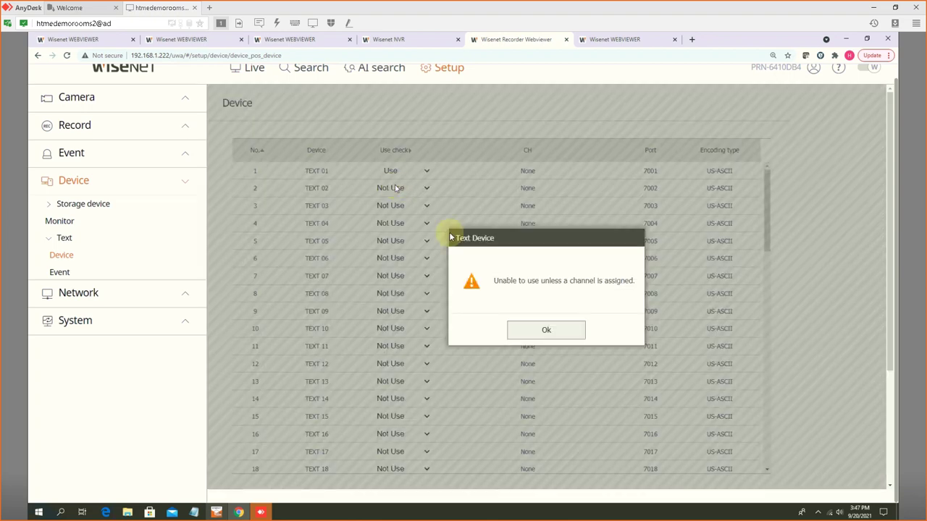
pyautogui.click(531, 327)
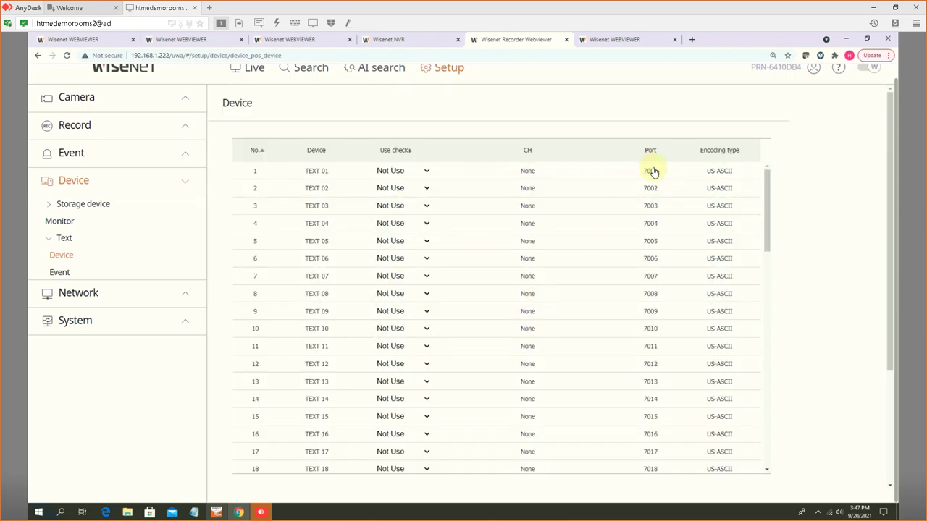
# - In TEXT 01's settings, enable it on channel 1 and review encodings, keeping US-ASCII
pyautogui.click(527, 172)
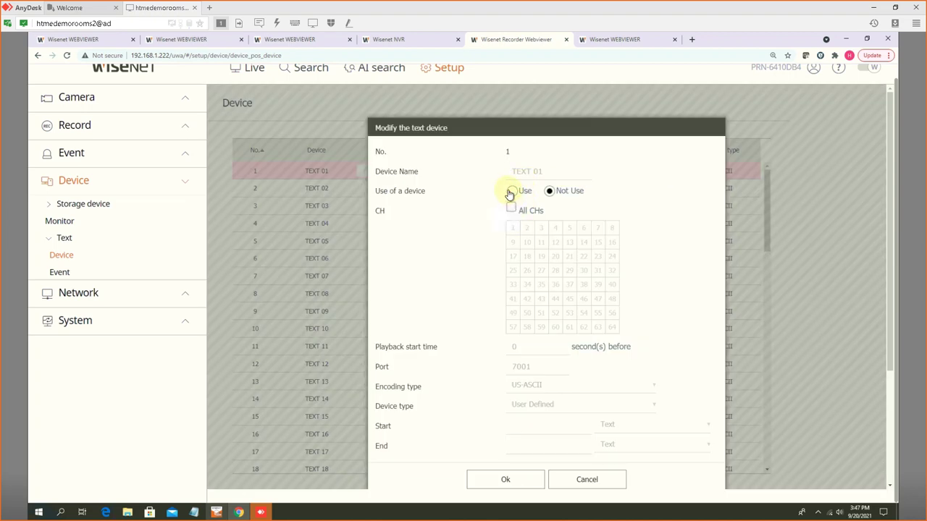
pyautogui.click(512, 191)
pyautogui.click(513, 228)
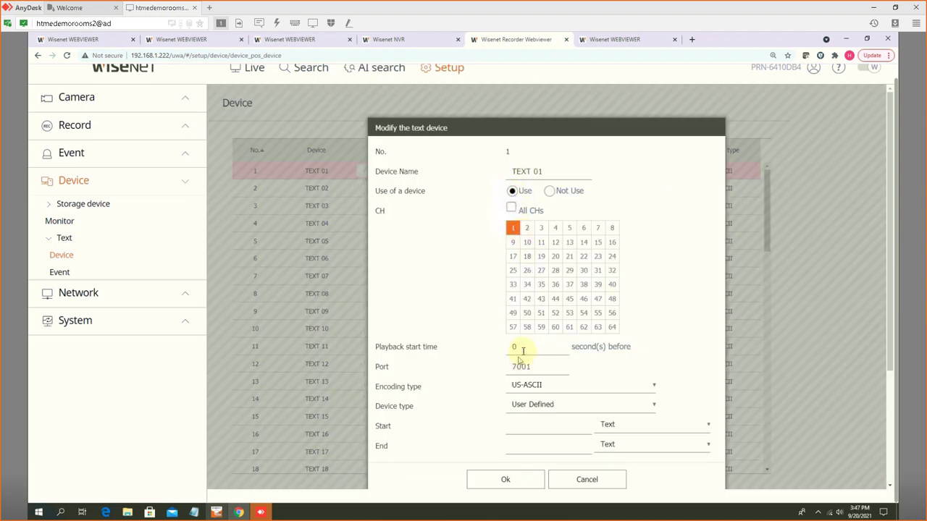
pyautogui.click(534, 390)
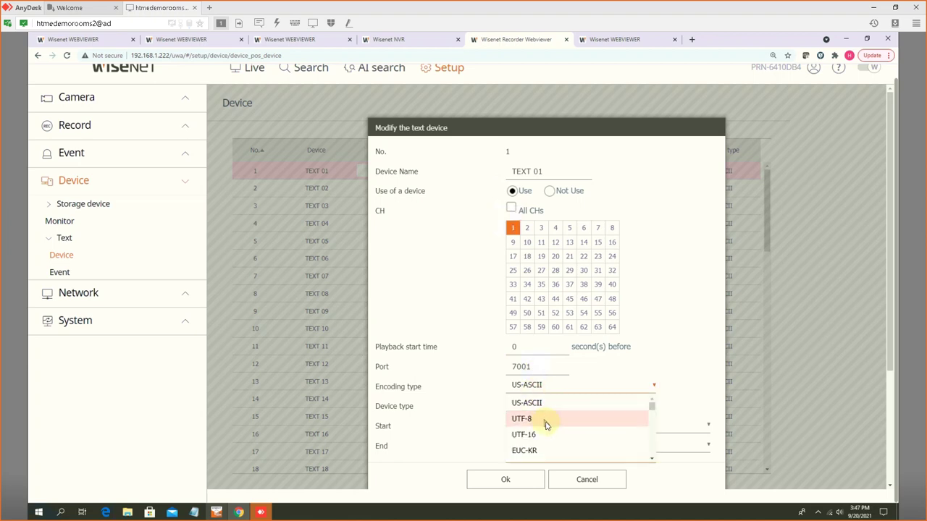
pyautogui.scroll(-5, 546, 424)
pyautogui.scroll(-1, 547, 426)
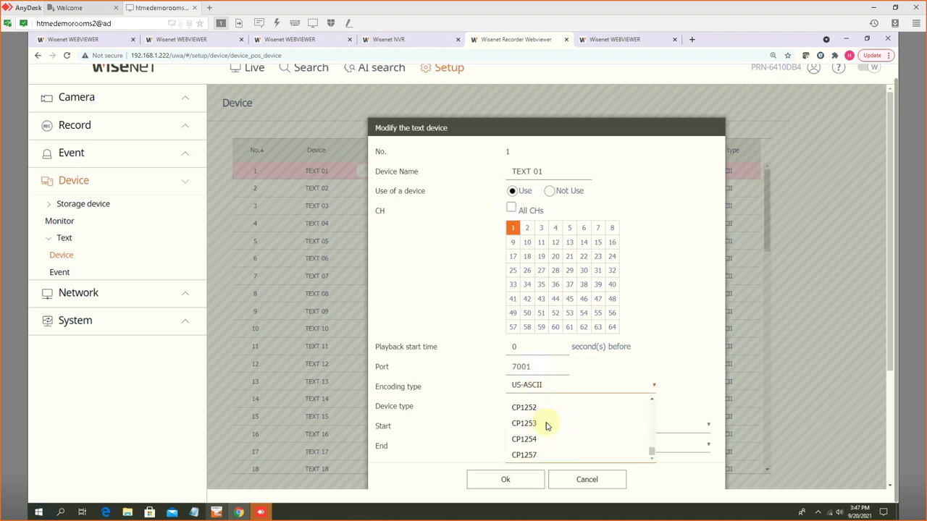
pyautogui.scroll(4, 536, 434)
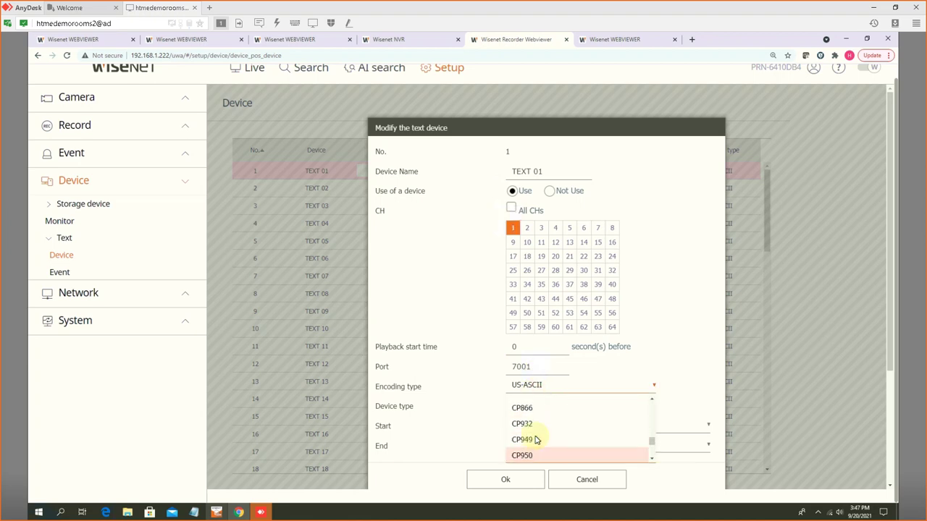
pyautogui.scroll(8, 543, 435)
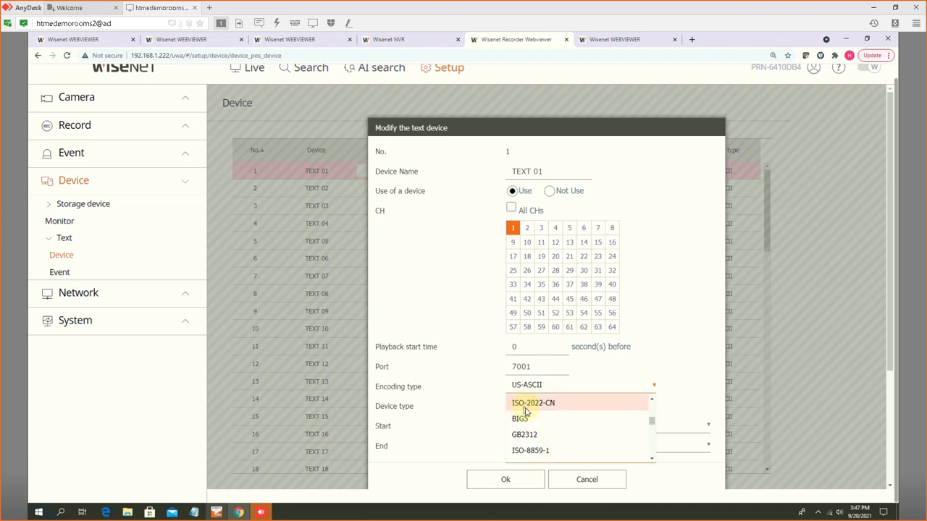
pyautogui.click(460, 404)
# - Review TEXT 01's device types and Start/End text, keeping User Defined, then discard the changes
pyautogui.click(518, 415)
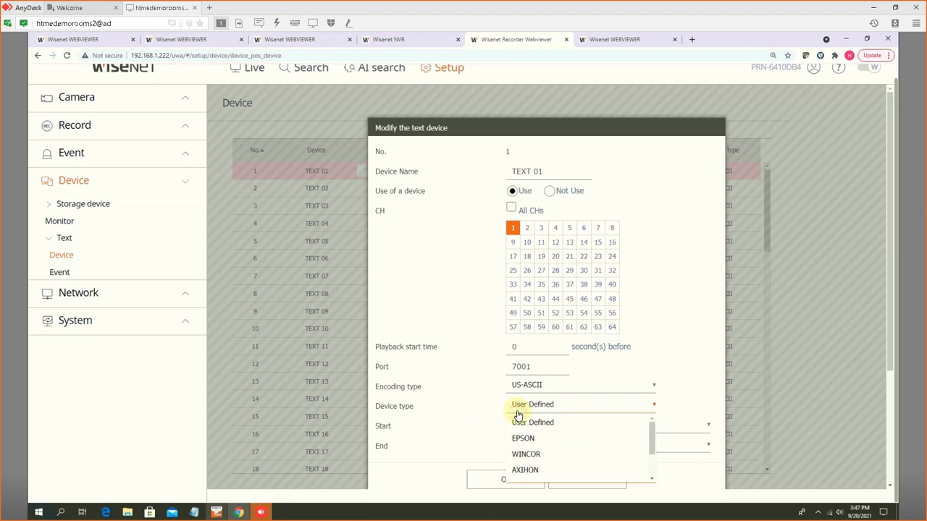
pyautogui.scroll(-2, 541, 456)
pyautogui.scroll(2, 542, 460)
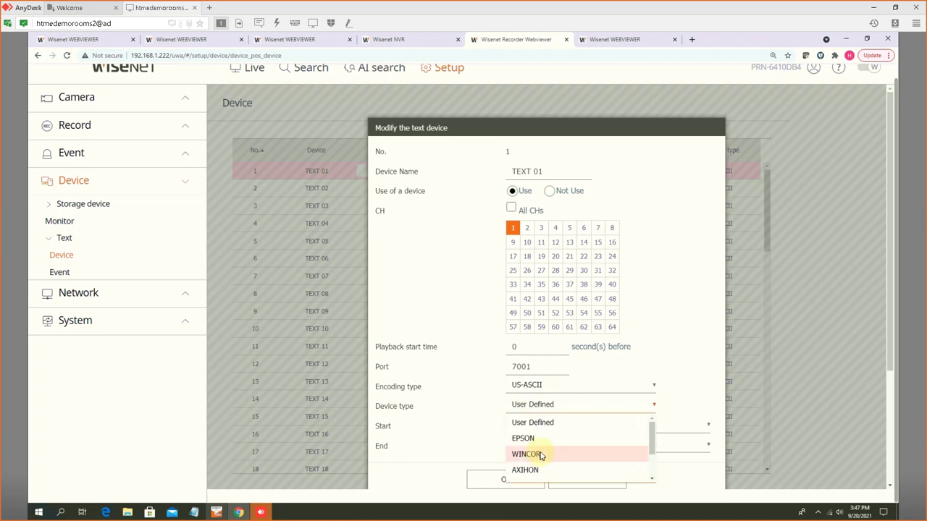
pyautogui.scroll(-2, 541, 457)
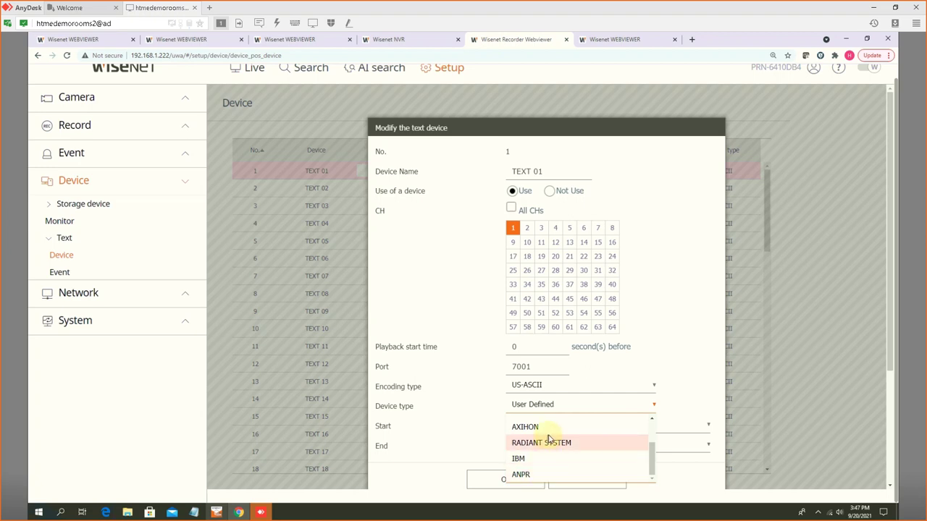
pyautogui.scroll(2, 550, 448)
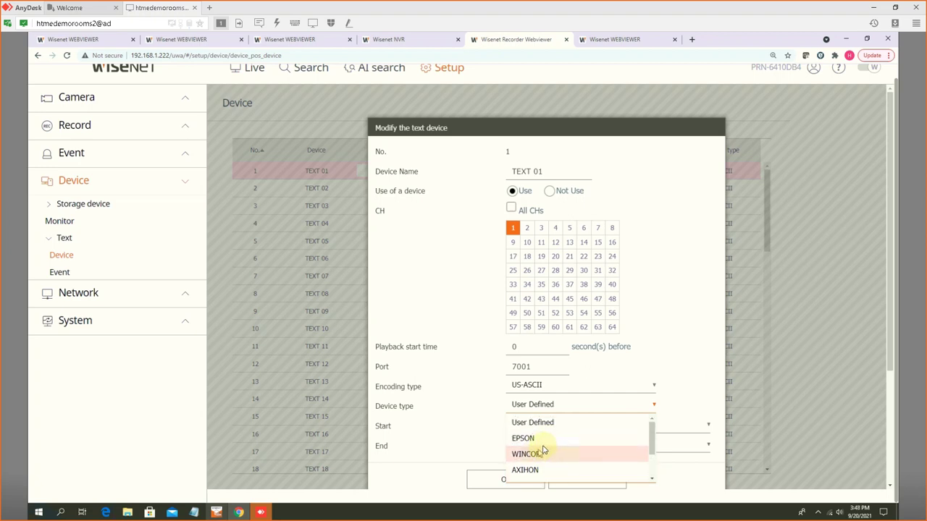
pyautogui.click(459, 418)
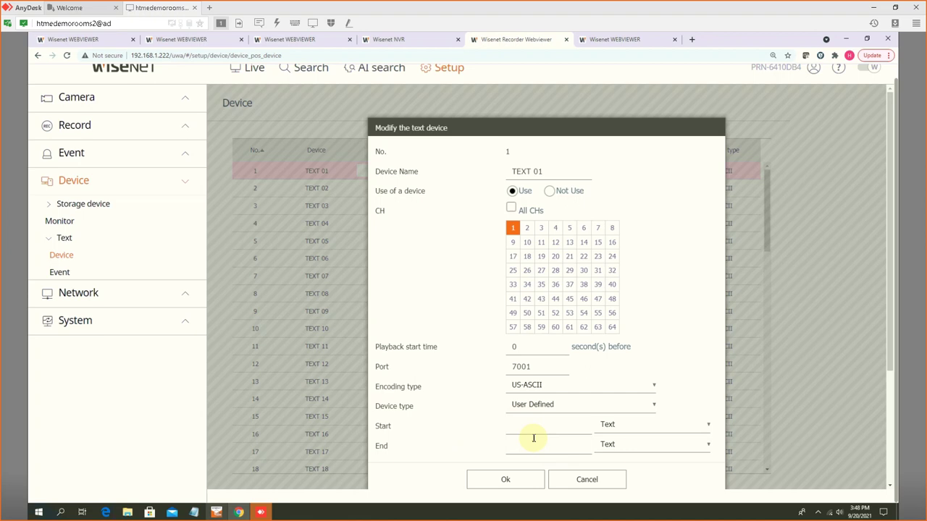
pyautogui.click(518, 426)
pyautogui.click(533, 439)
pyautogui.click(574, 479)
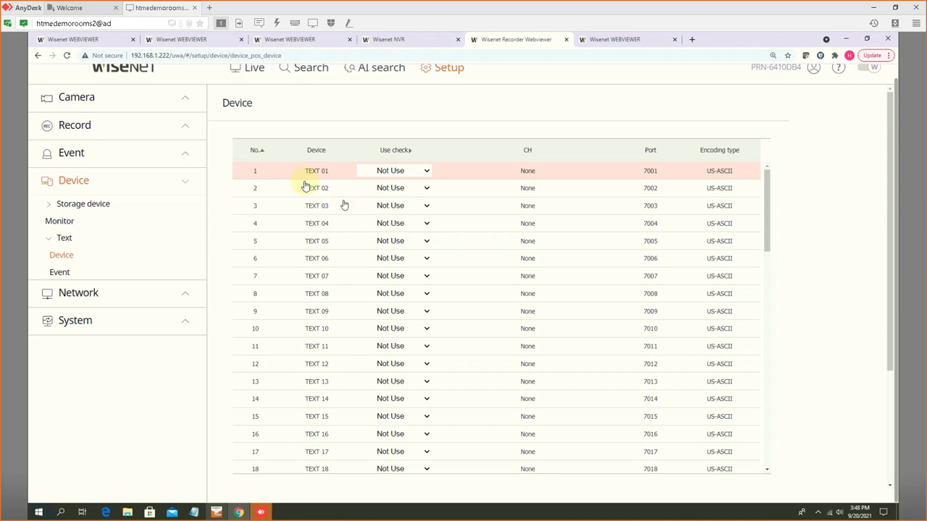
pyautogui.click(91, 273)
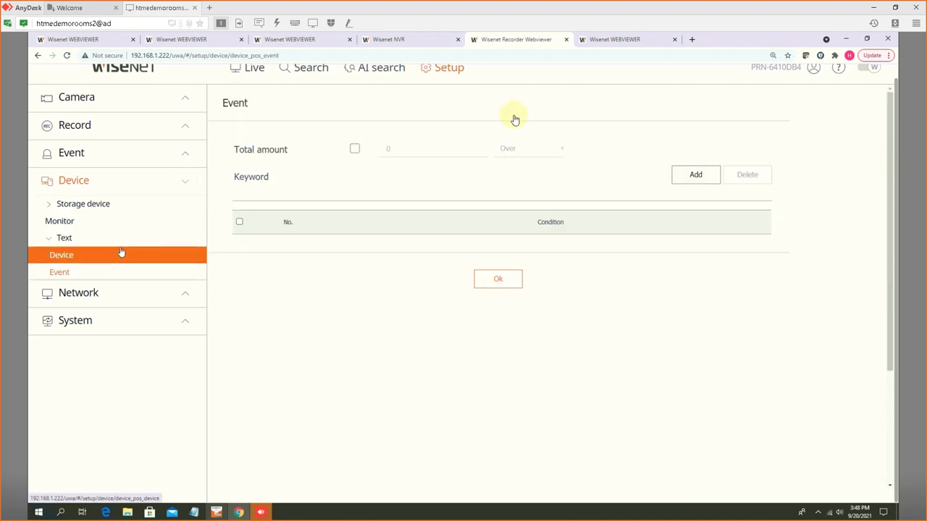
# - Tick the text event Total amount condition, leaving its value at 0 with Over
pyautogui.click(356, 152)
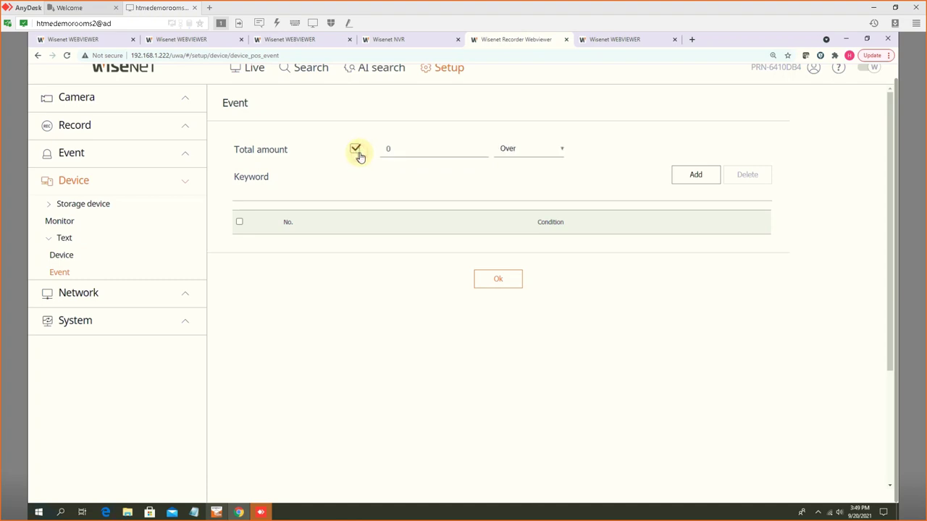
pyautogui.click(417, 152)
pyautogui.click(102, 302)
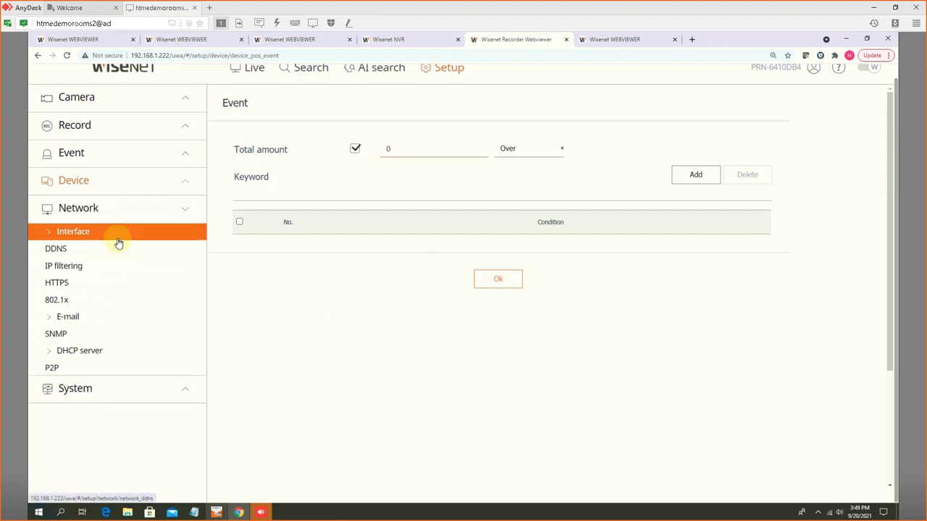
# - Show the Network interface page with its three networks, and select part of the IP address
pyautogui.click(118, 242)
pyautogui.click(119, 259)
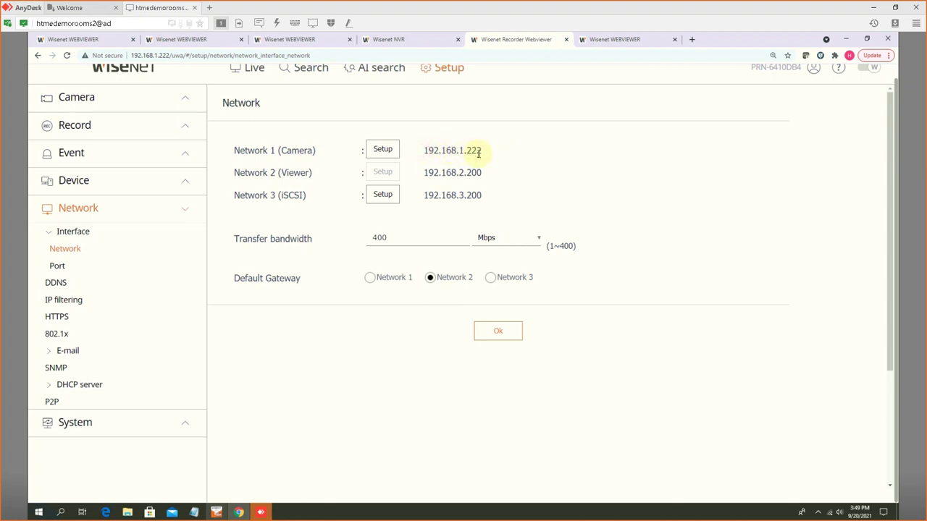
pyautogui.moveTo(185, 57); pyautogui.dragTo(160, 55)
# - On the DDNS page, set Network 1's DDNS site to ddns.hanwha-security.com
pyautogui.click(76, 284)
pyautogui.click(67, 267)
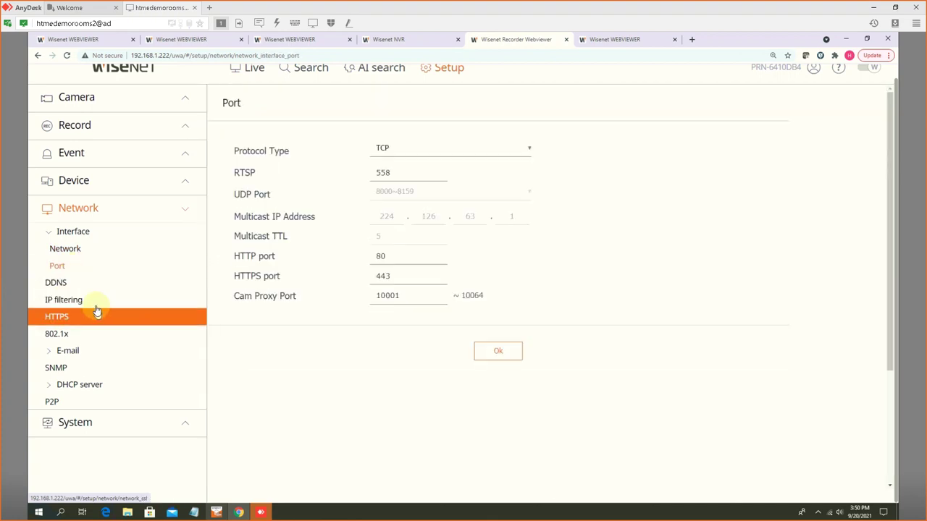
pyautogui.click(89, 289)
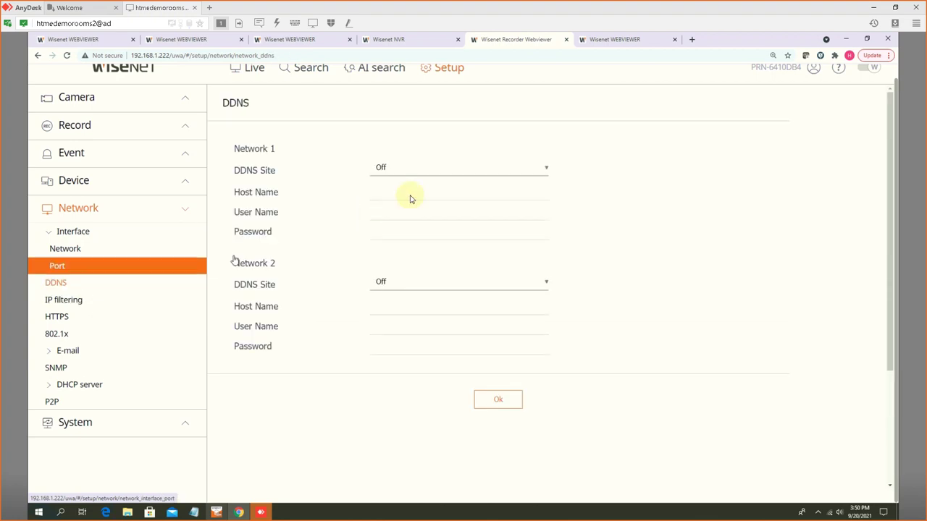
pyautogui.click(427, 175)
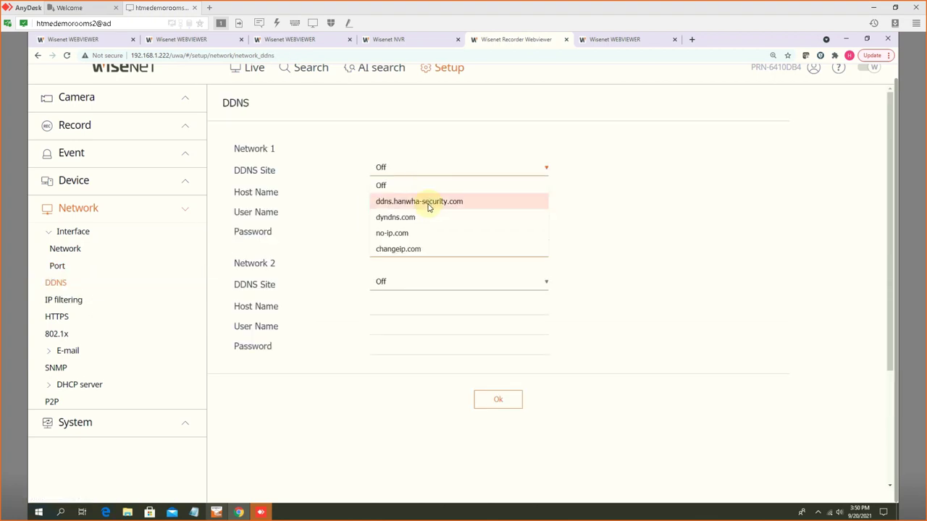
pyautogui.click(428, 201)
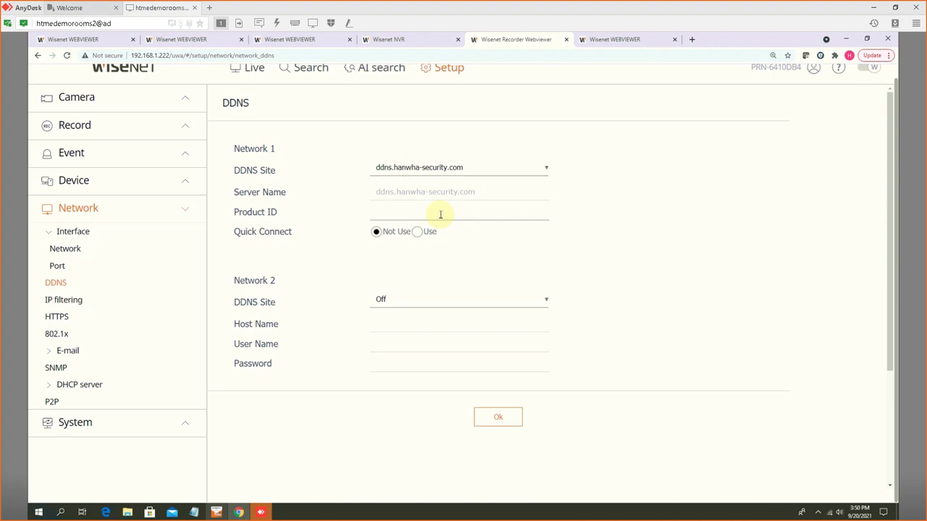
pyautogui.click(81, 304)
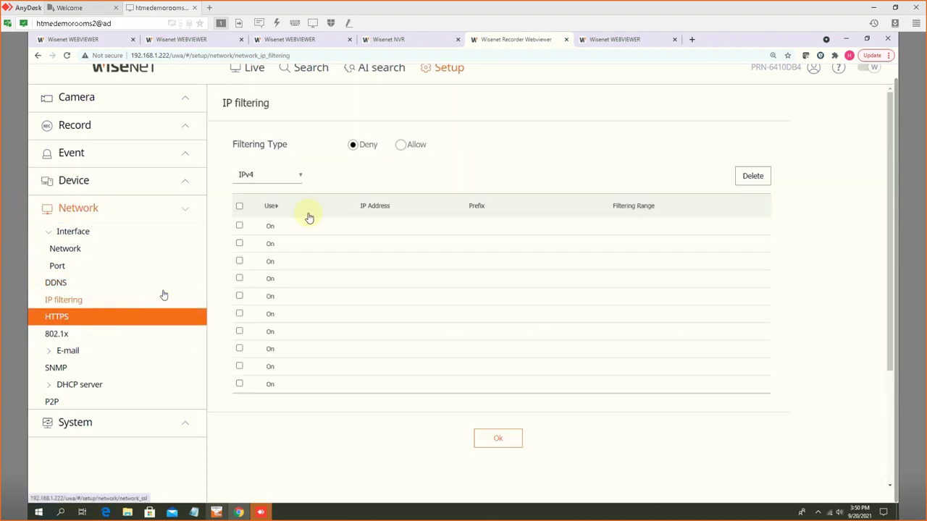
# - Browse the HTTPS, 802.1x and DHCP server pages, ending on the P2P settings page
pyautogui.click(73, 326)
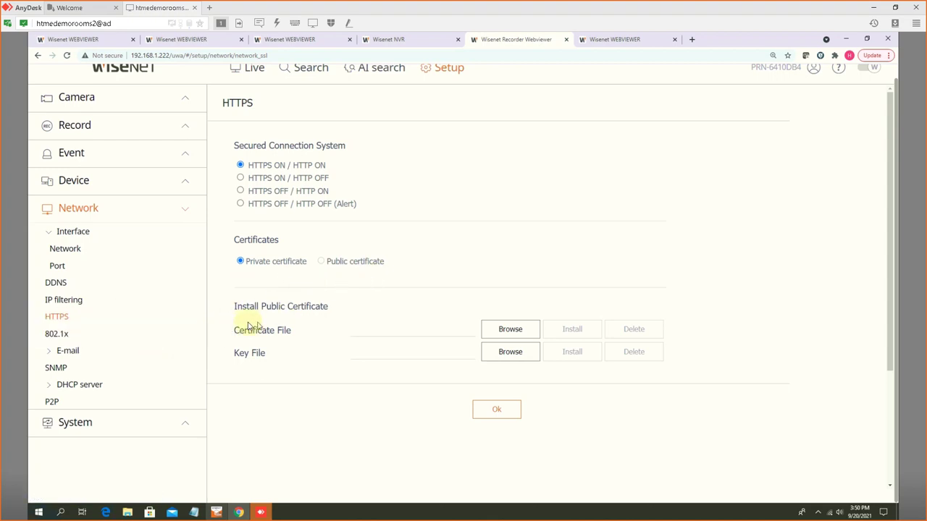
pyautogui.click(114, 340)
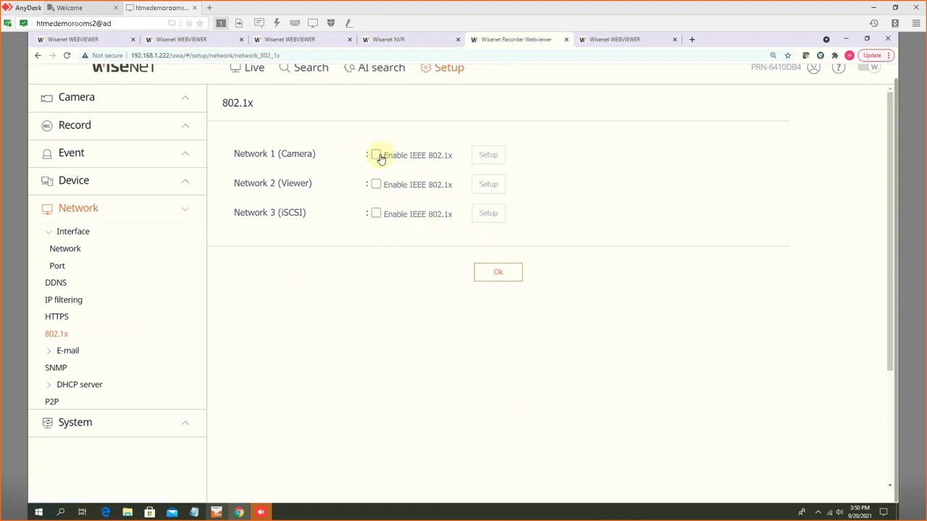
pyautogui.click(81, 384)
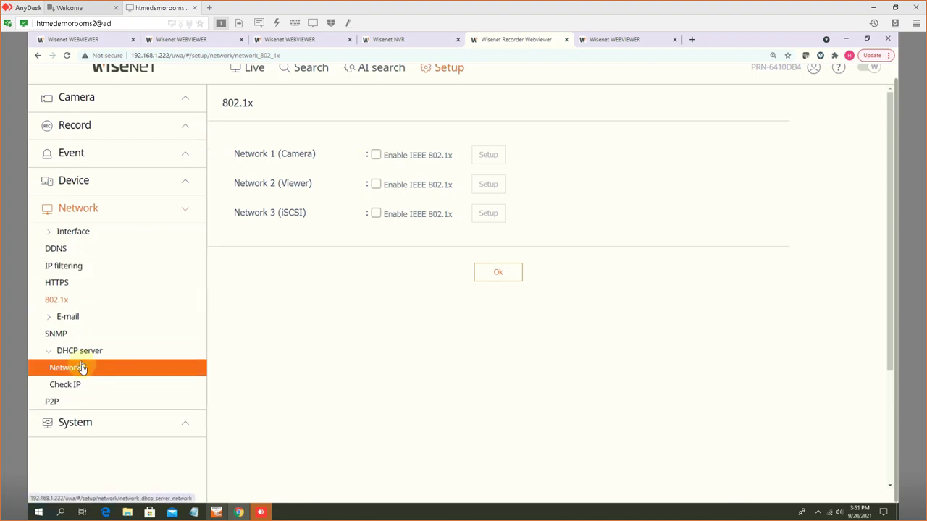
pyautogui.click(81, 368)
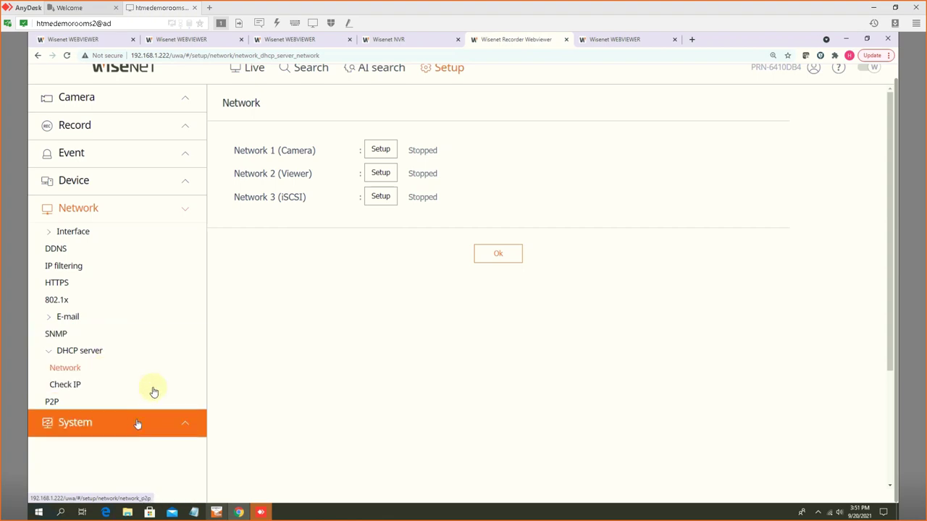
pyautogui.click(99, 407)
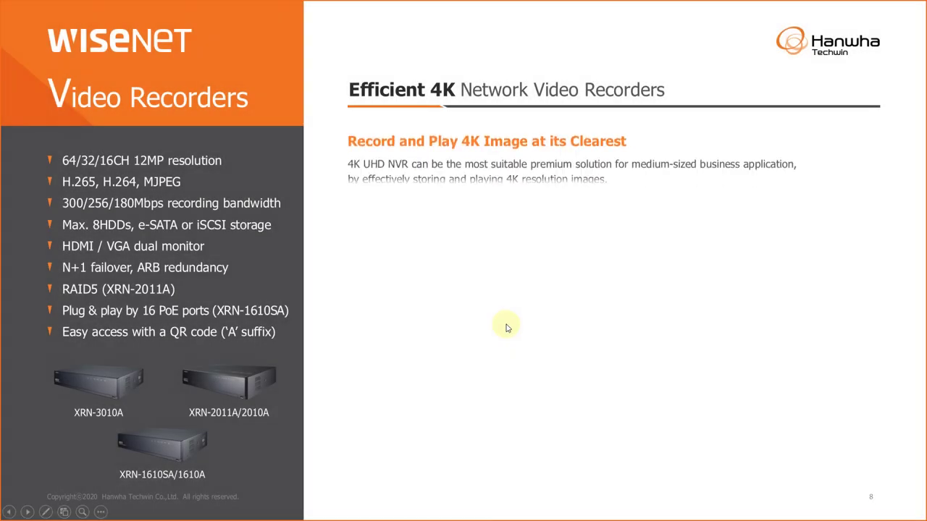
# - Advance to the High Reliability 4K slide, then go back to the Efficient 4K slide
pyautogui.click(537, 375)
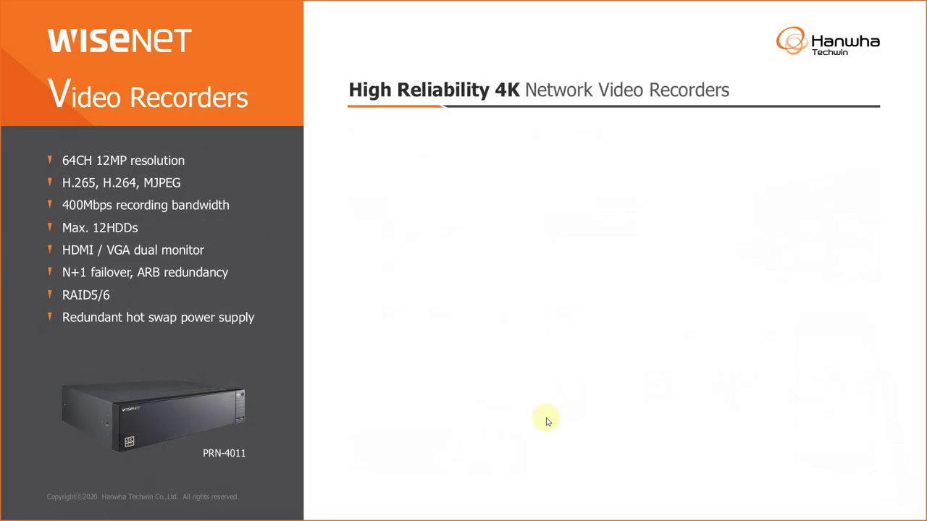
pyautogui.press('Left')
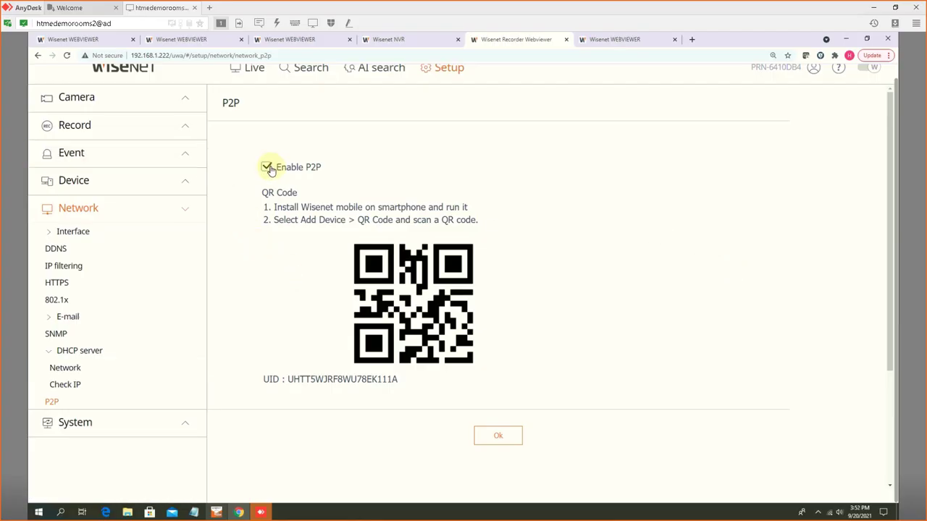
# - Open System > Date/Time/Language showing 2021-09-20, GMT+04:00 and English
pyautogui.click(97, 422)
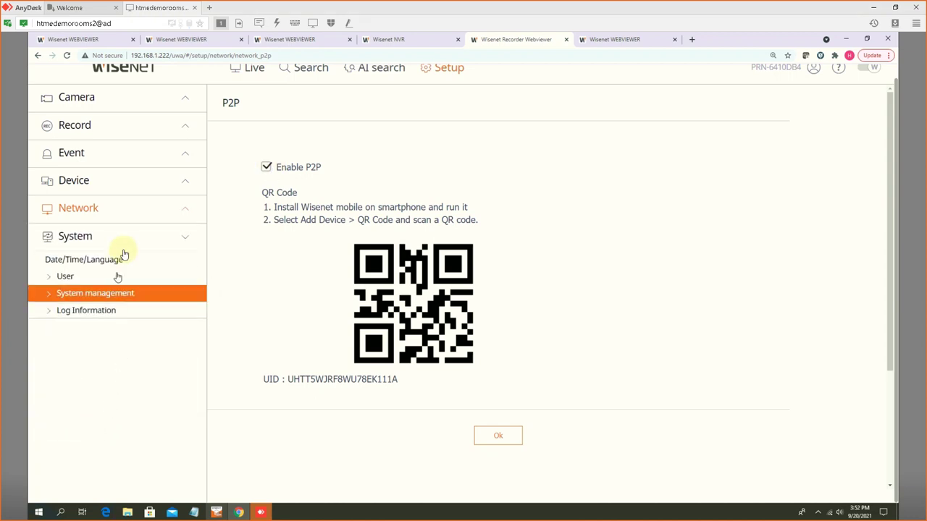
pyautogui.click(99, 97)
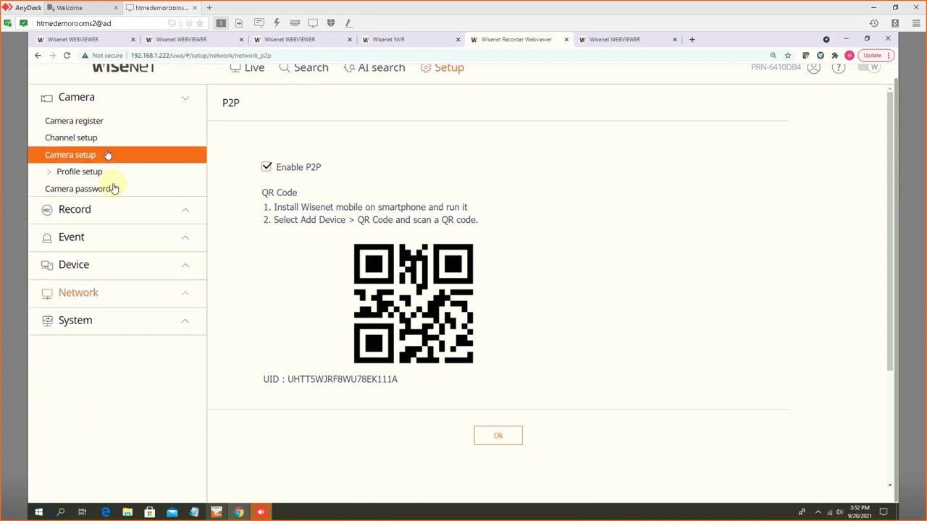
pyautogui.click(119, 324)
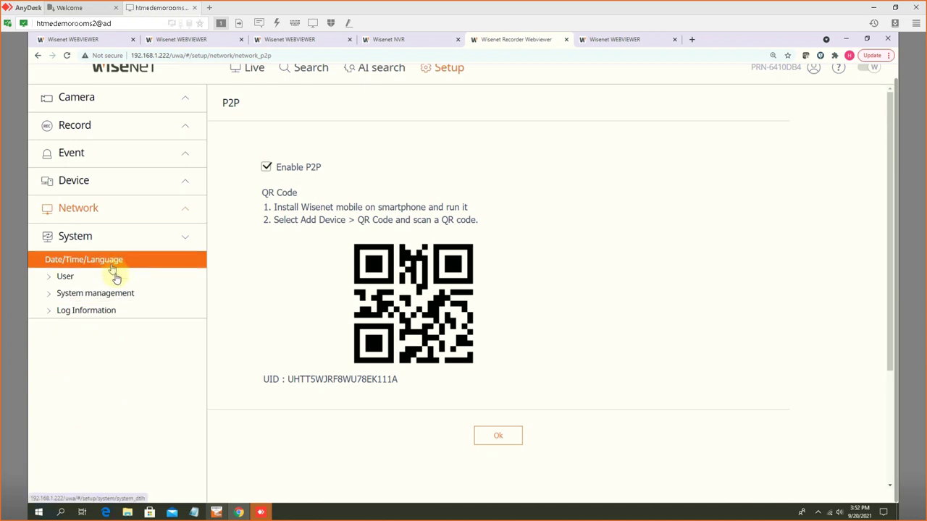
pyautogui.click(112, 265)
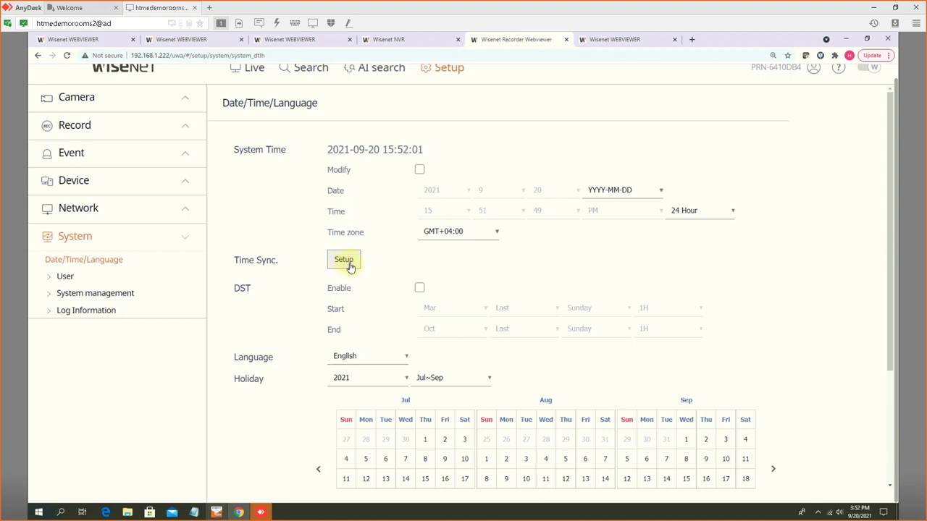
pyautogui.click(350, 267)
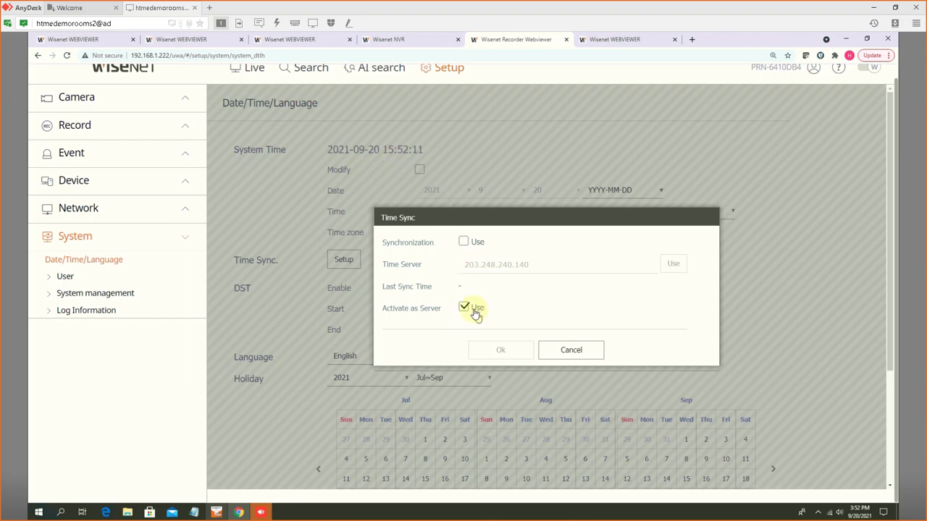
pyautogui.click(463, 243)
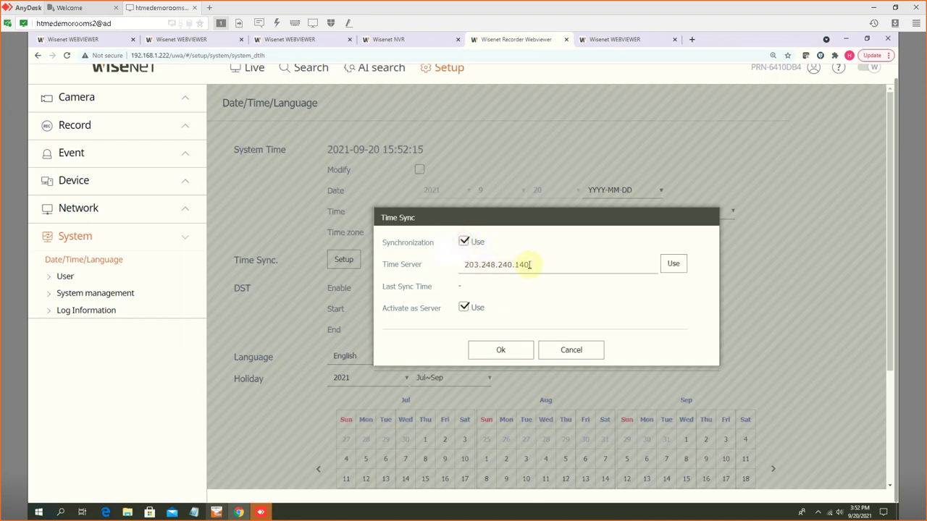
pyautogui.moveTo(529, 264); pyautogui.dragTo(435, 258)
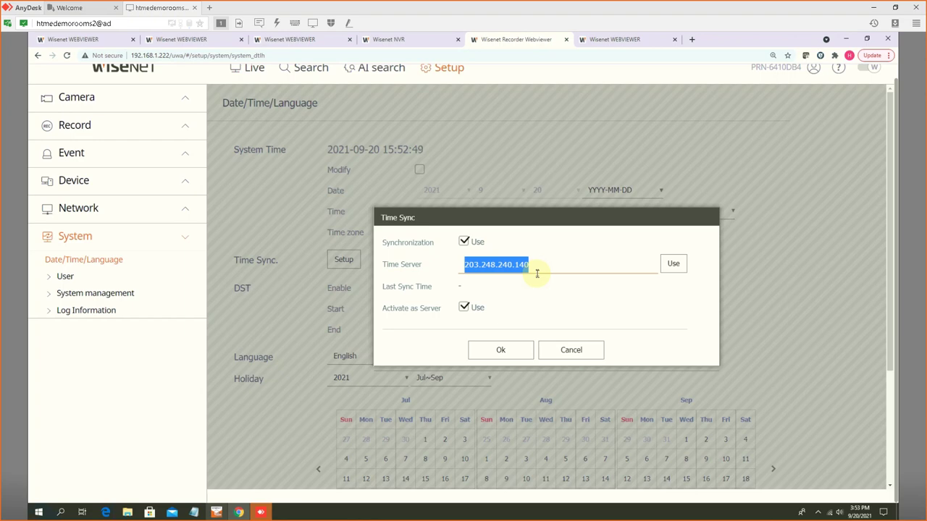
pyautogui.click(469, 243)
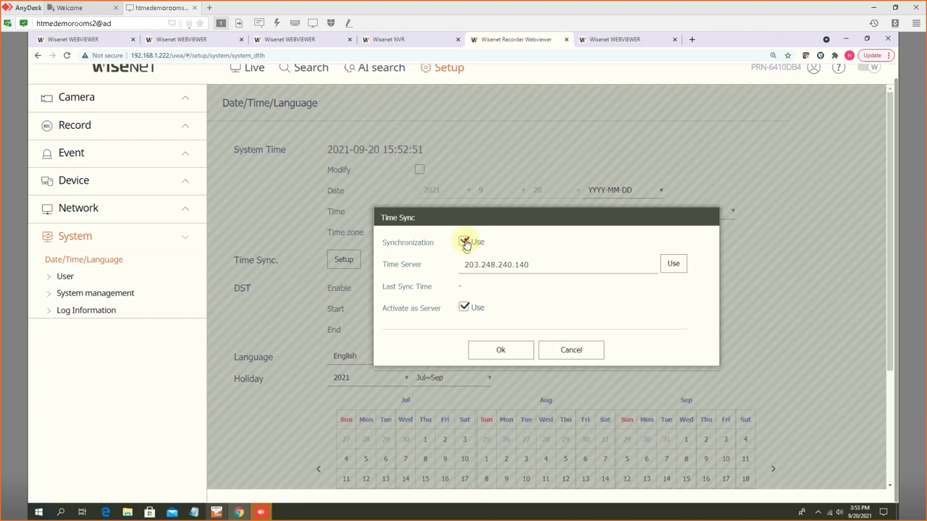
pyautogui.click(564, 349)
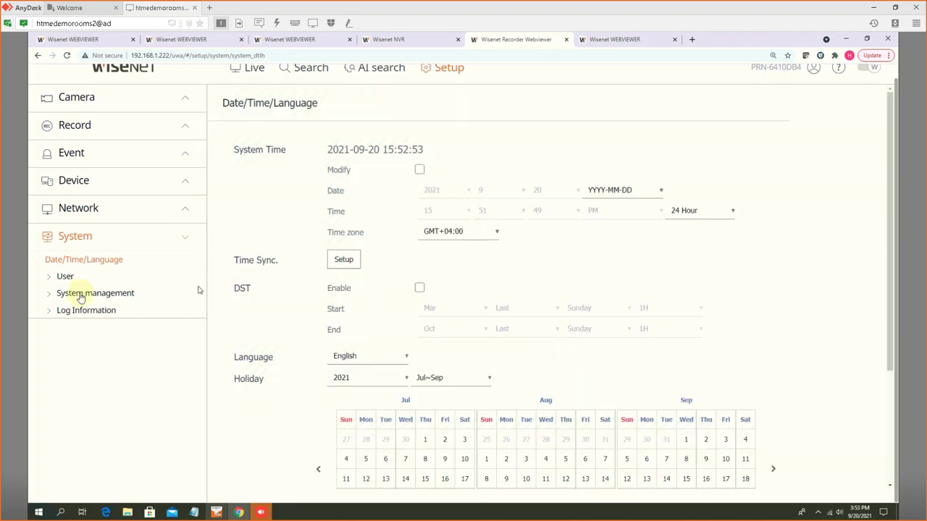
# - On the Live page with CAM 01, 07 and 08, start and then stop manual recording
pyautogui.scroll(-1, 205, 263)
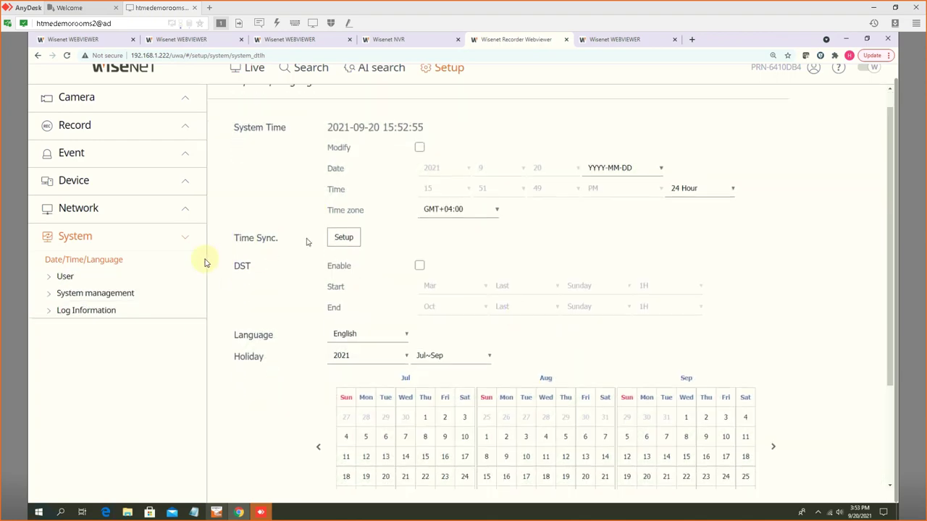
pyautogui.scroll(-2, 218, 254)
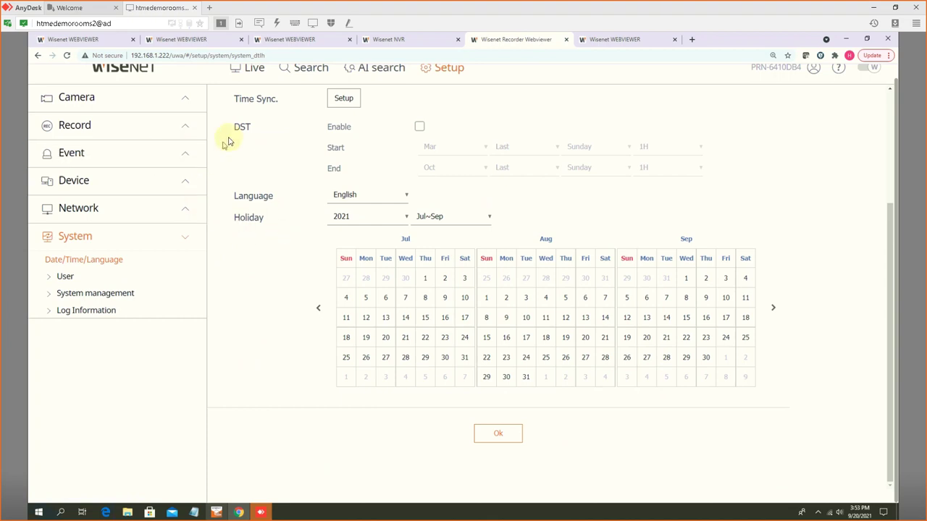
pyautogui.click(255, 77)
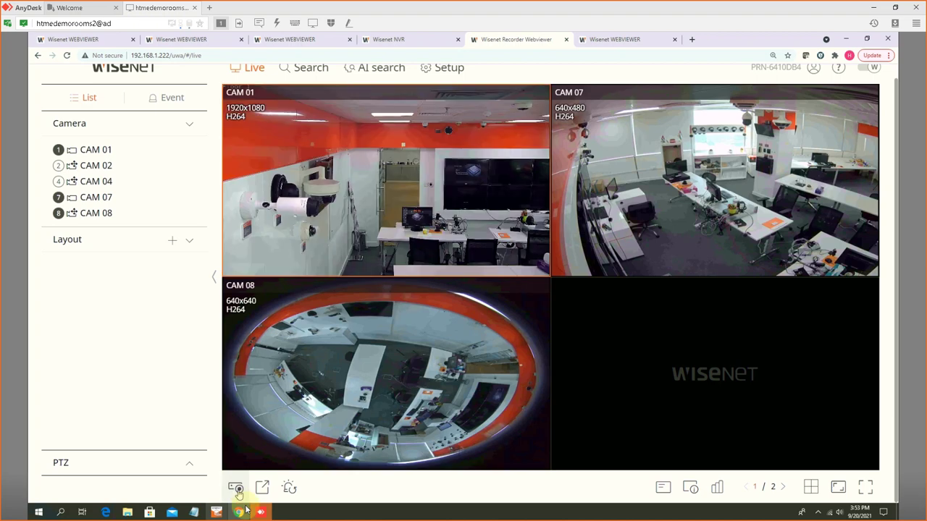
pyautogui.click(239, 492)
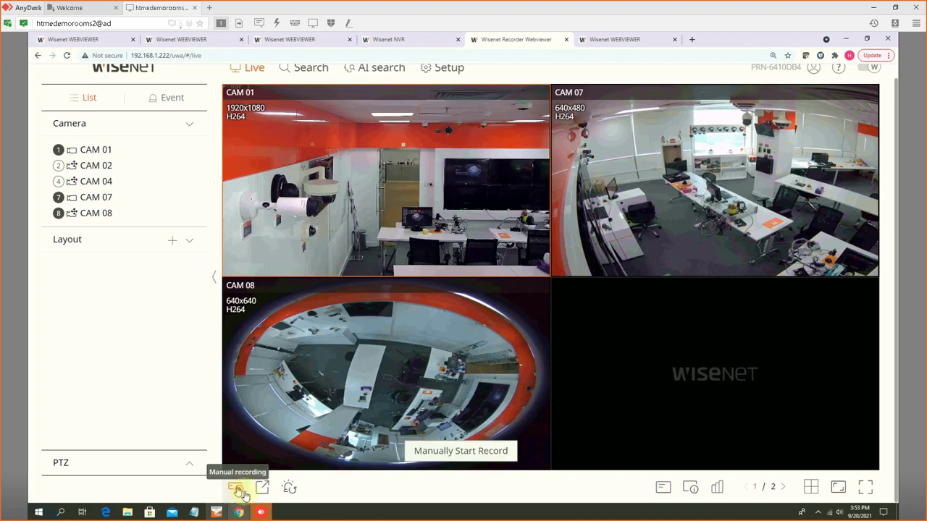
pyautogui.click(242, 493)
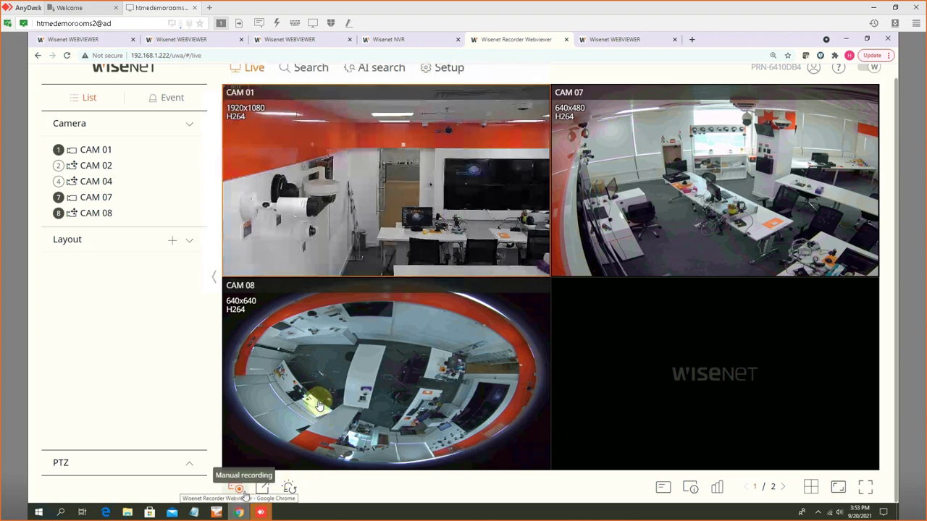
pyautogui.moveTo(373, 196)
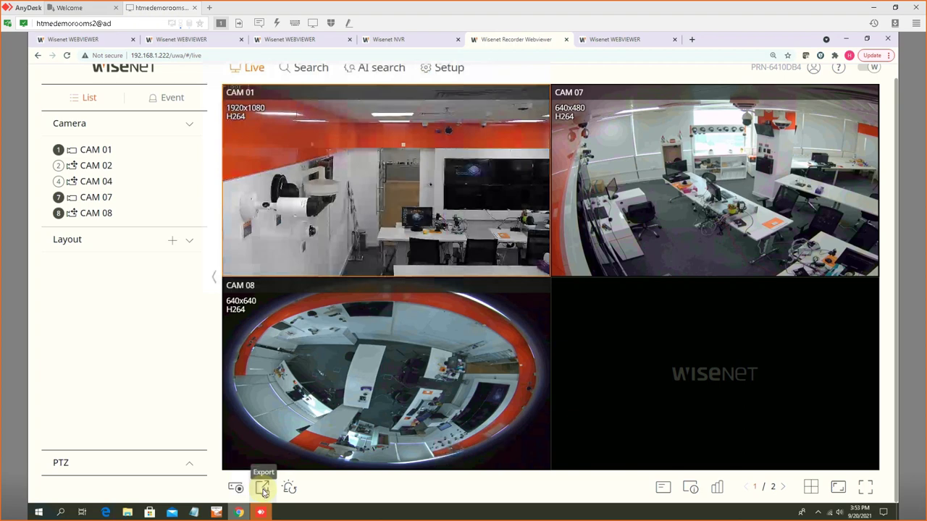
pyautogui.click(263, 488)
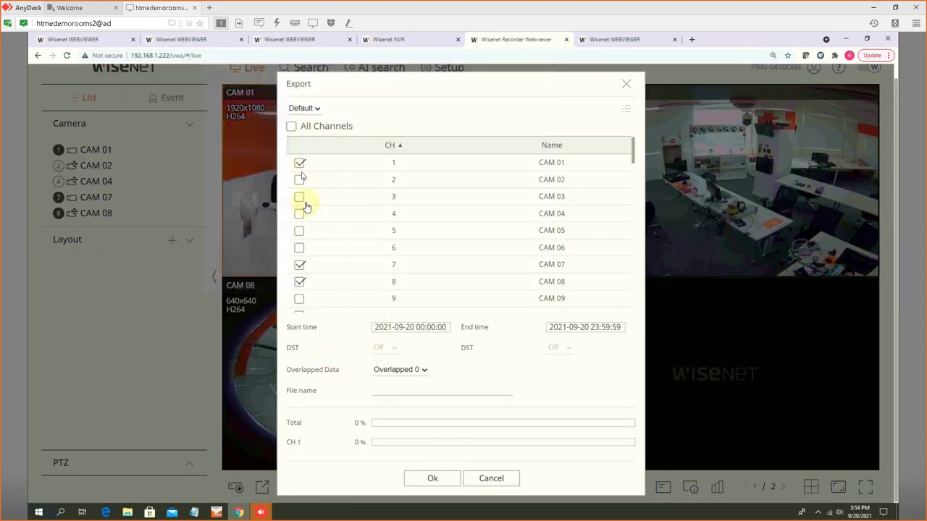
pyautogui.click(406, 389)
pyautogui.click(412, 391)
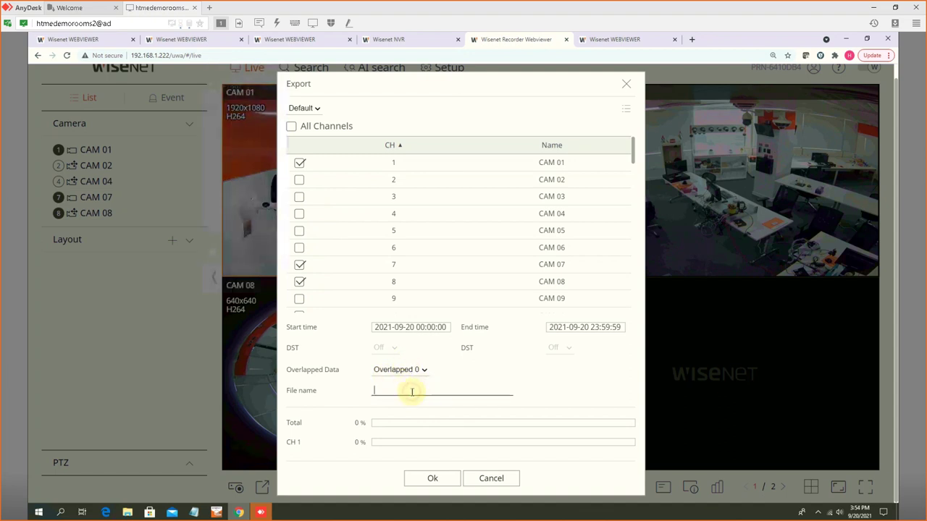
pyautogui.hotkey('ctrl', '-')
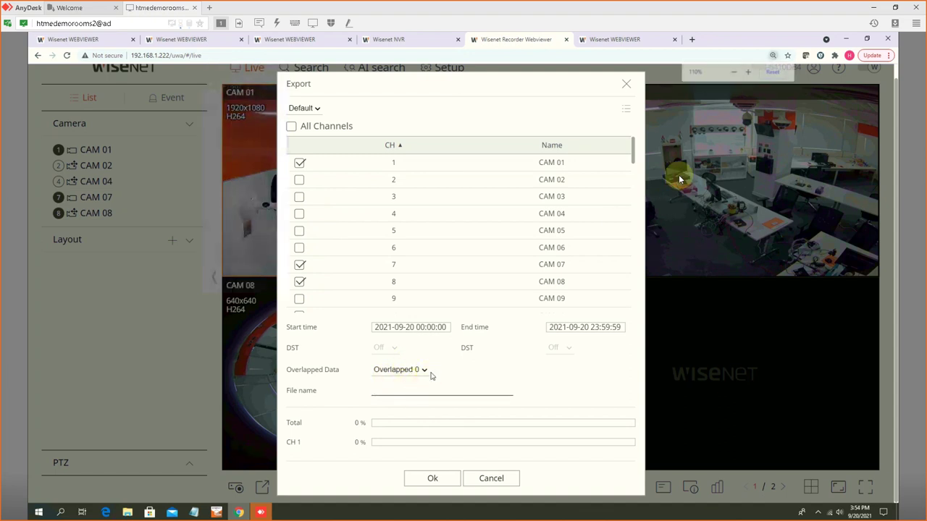
pyautogui.click(608, 131)
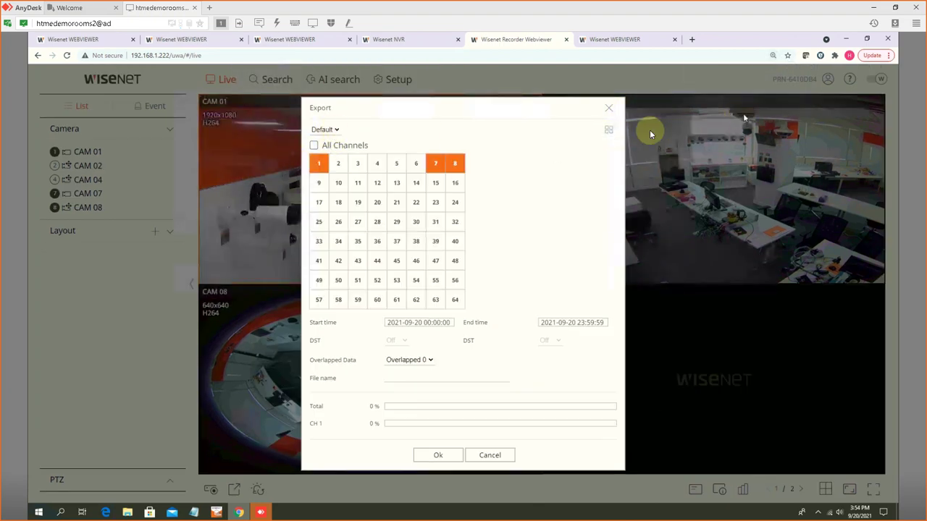
pyautogui.click(613, 131)
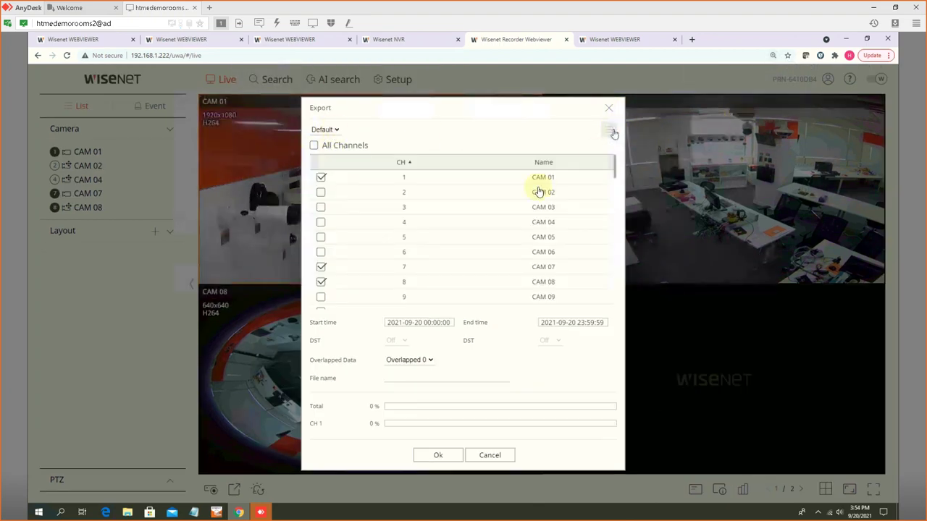
pyautogui.click(409, 360)
pyautogui.click(410, 370)
pyautogui.click(411, 378)
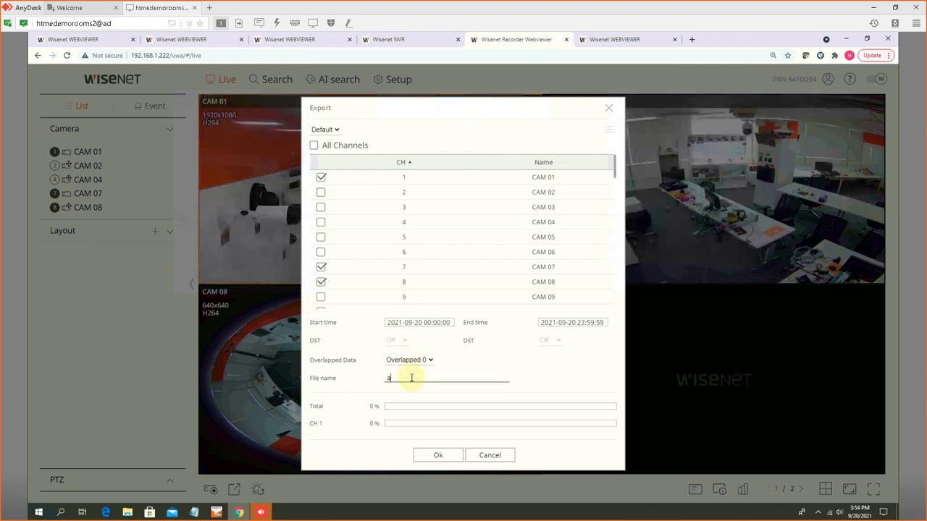
pyautogui.click(438, 456)
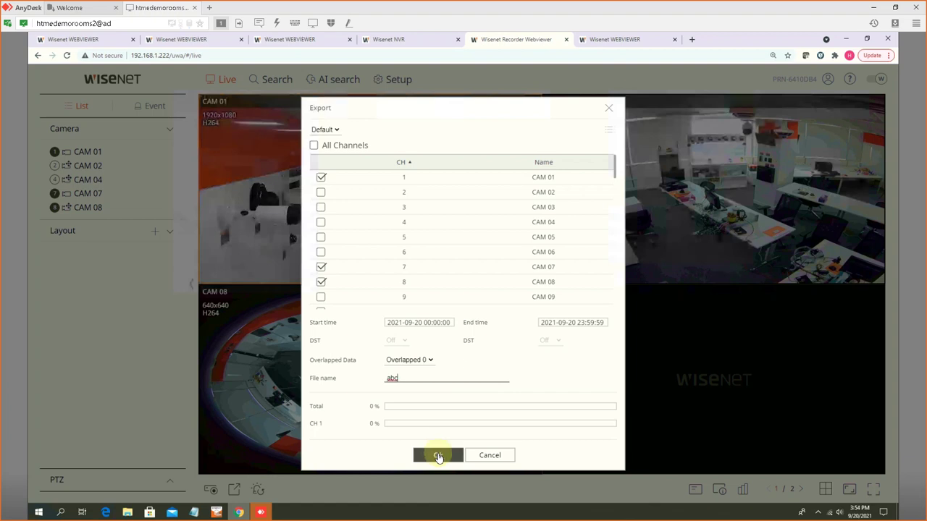
pyautogui.click(433, 323)
pyautogui.click(433, 324)
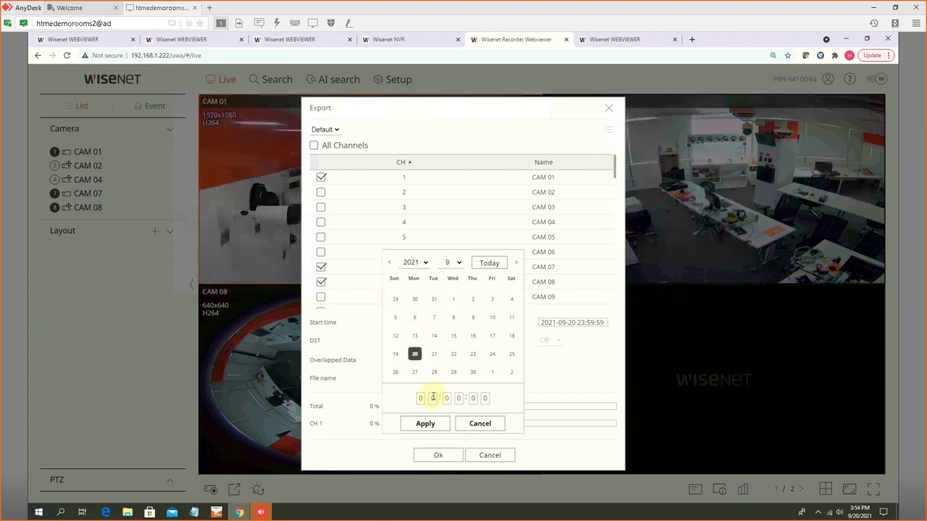
pyautogui.click(480, 424)
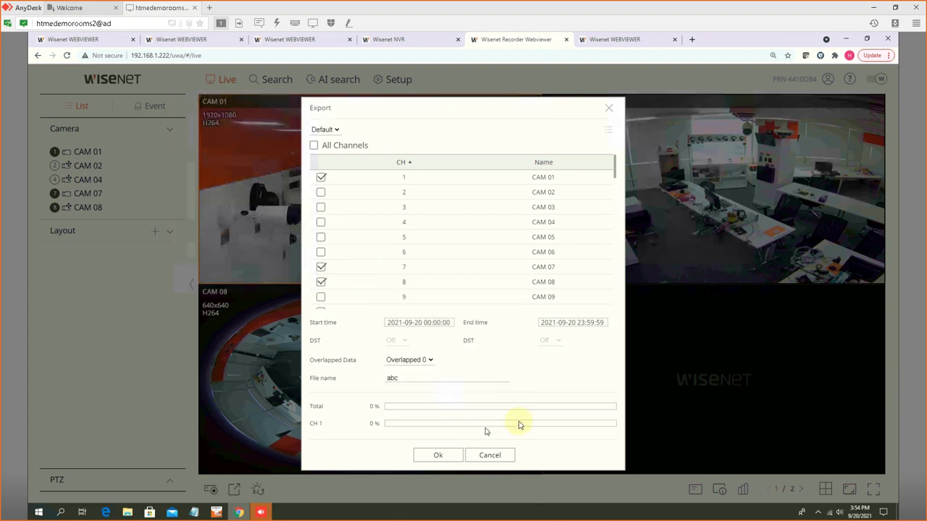
pyautogui.click(483, 460)
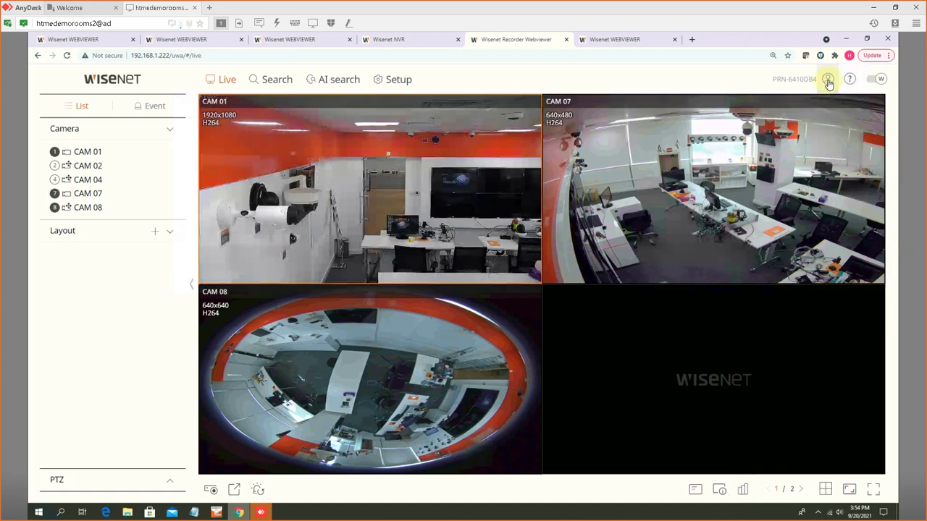
# - Return to Setup from the account menu, collapse Device, expand System and open User
pyautogui.click(828, 80)
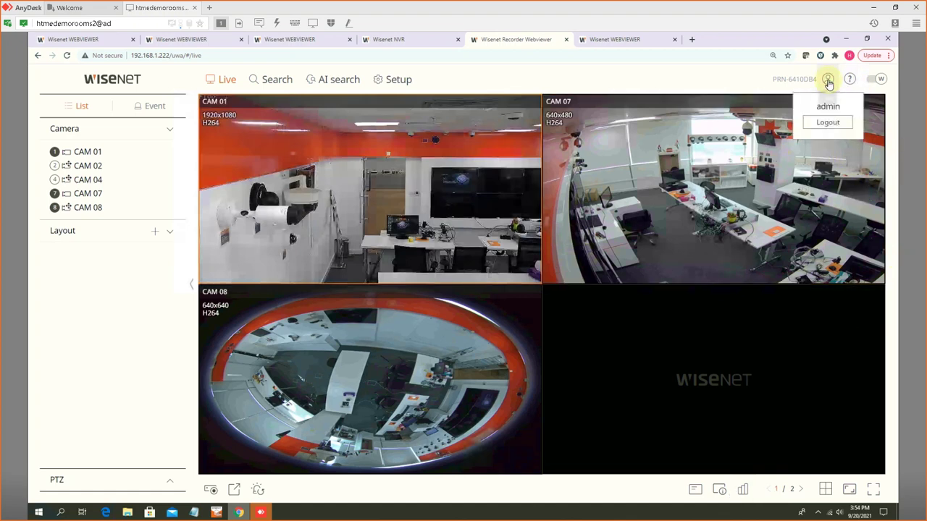
pyautogui.click(386, 85)
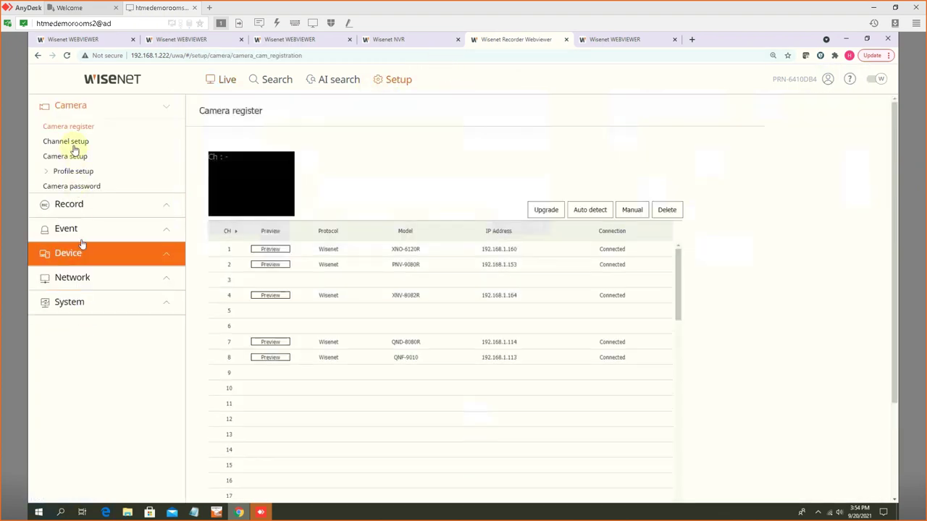
pyautogui.click(88, 251)
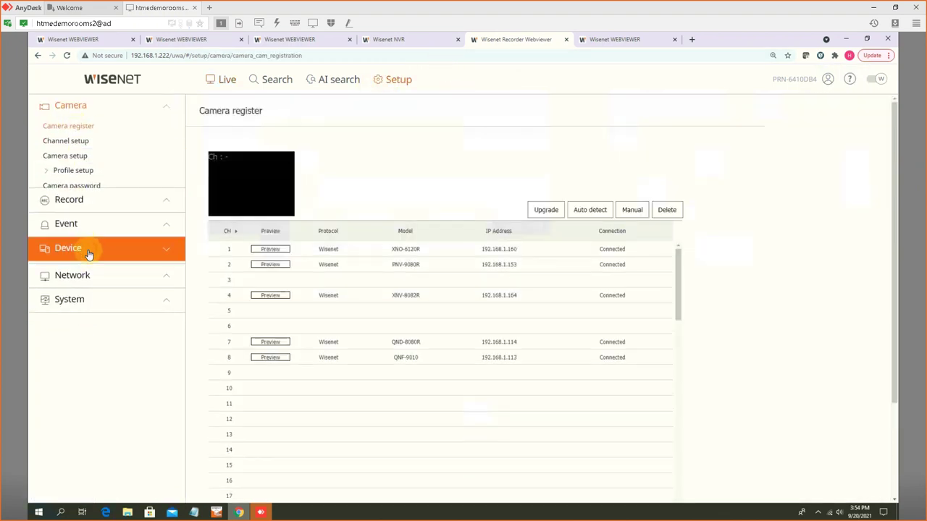
pyautogui.click(90, 274)
pyautogui.click(88, 265)
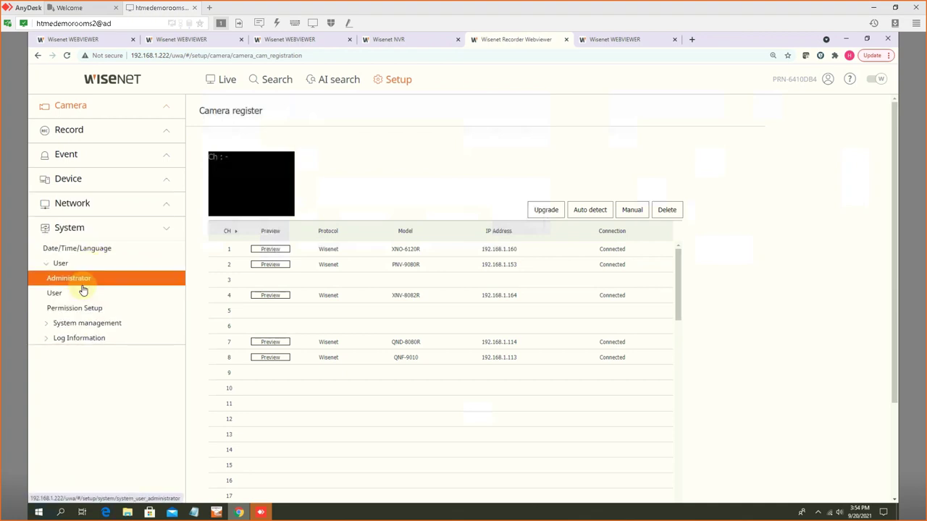
pyautogui.click(90, 294)
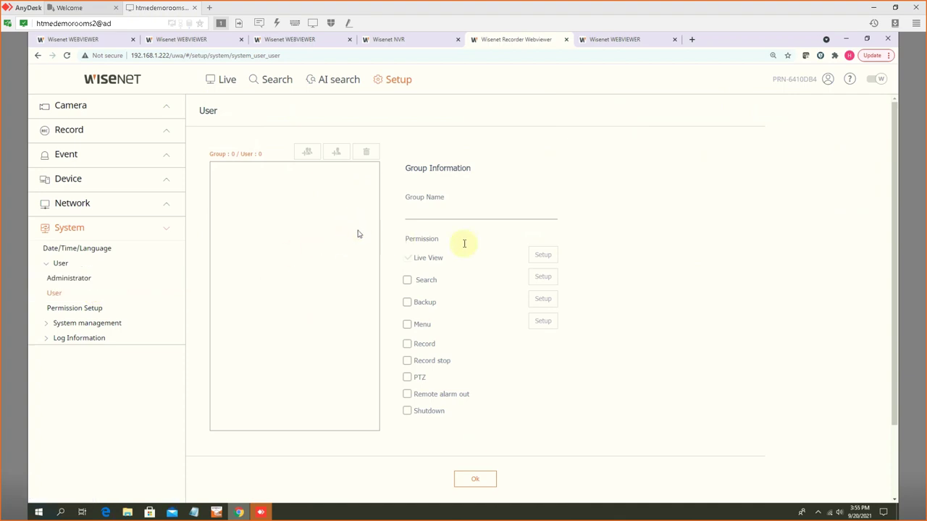
# - Save a new group named Operators without Search permission and confirm the applied message
pyautogui.click(408, 280)
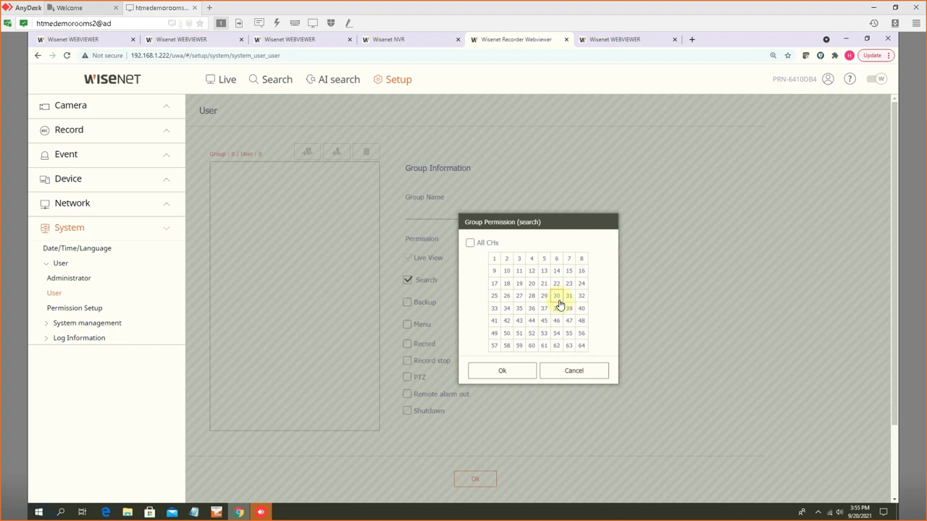
pyautogui.click(572, 370)
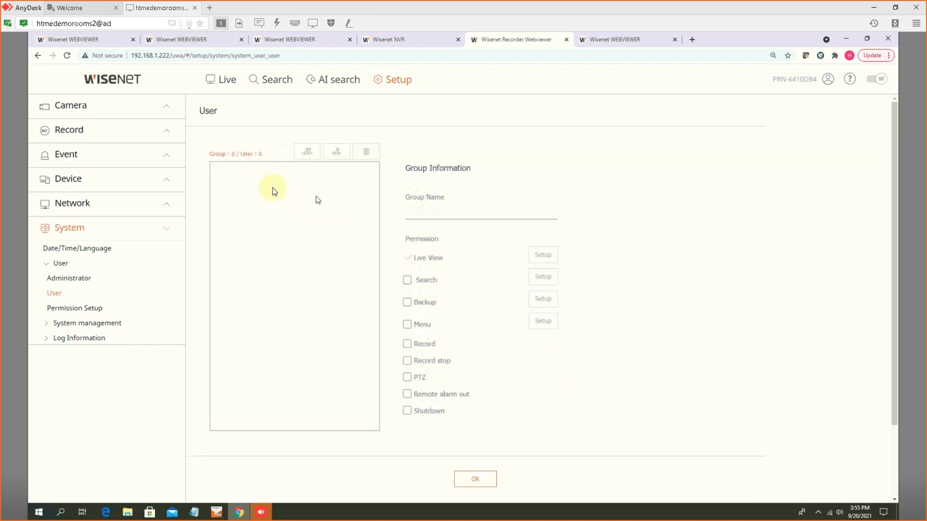
pyautogui.click(474, 209)
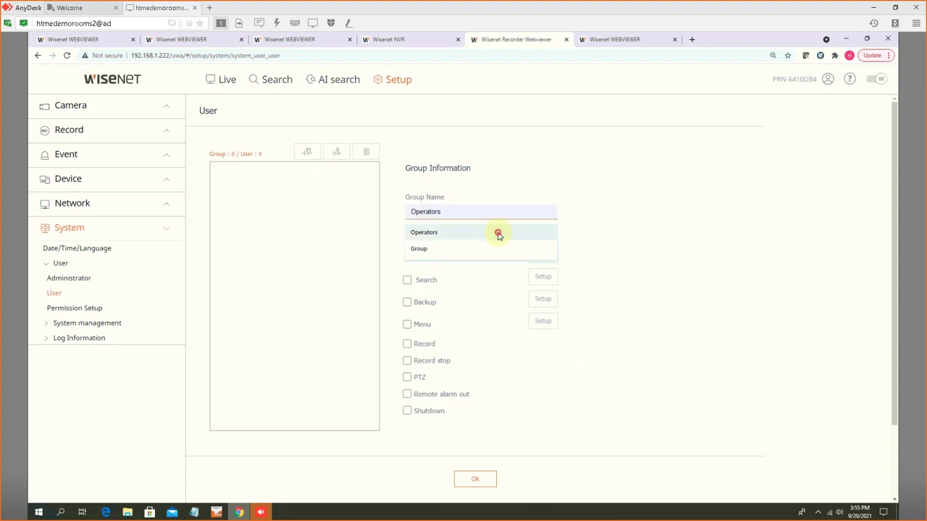
pyautogui.click(497, 232)
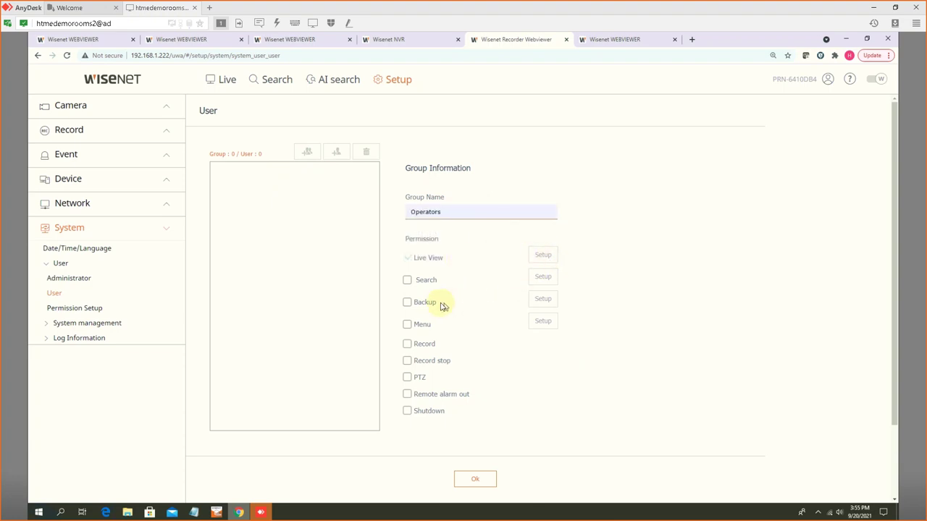
pyautogui.click(408, 281)
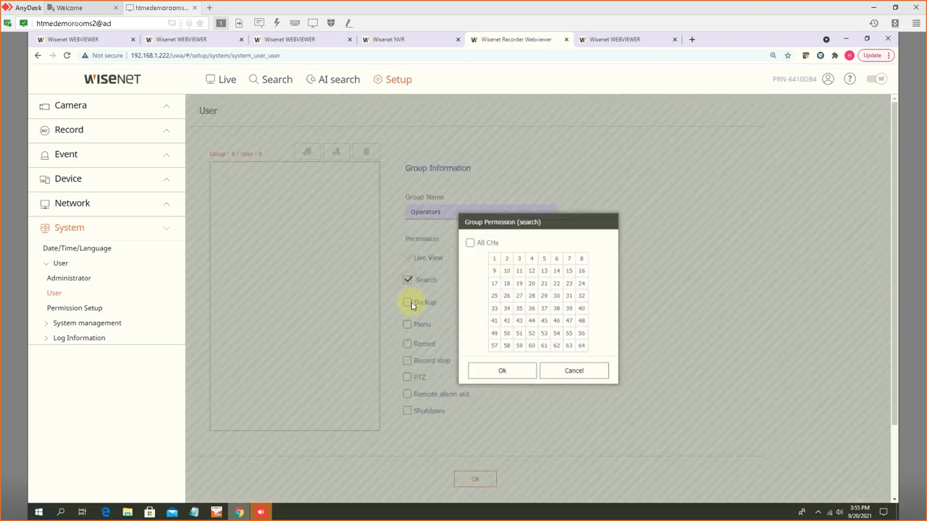
pyautogui.click(566, 372)
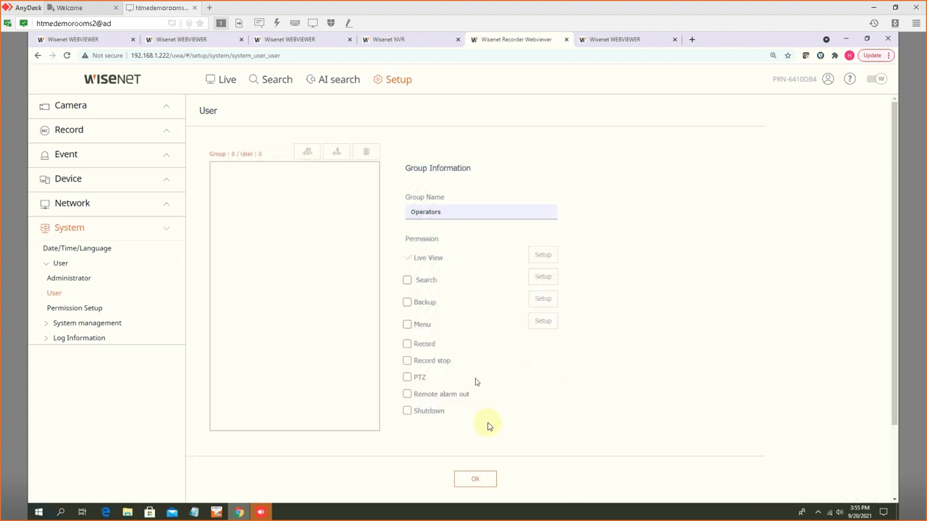
pyautogui.click(476, 478)
pyautogui.click(542, 336)
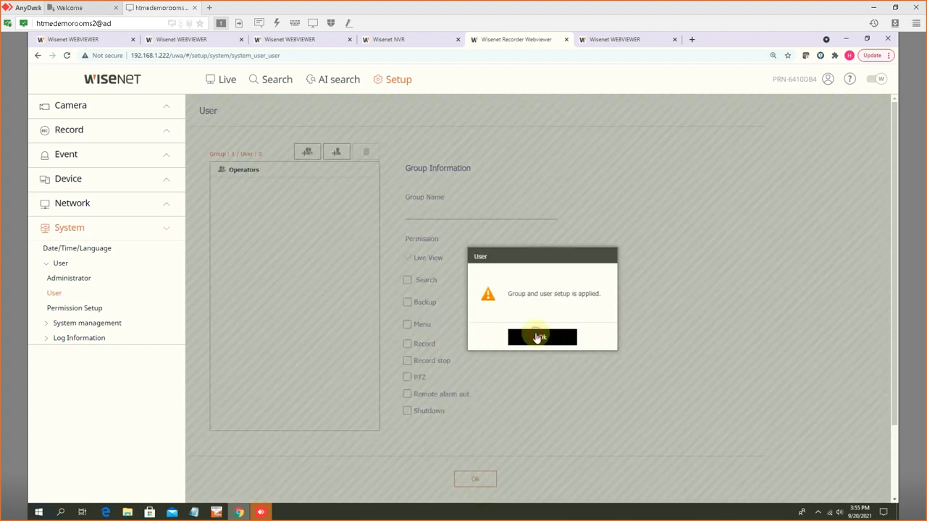
# - Select the Operators group and try enabling Search, cancelling the channel selection
pyautogui.click(245, 172)
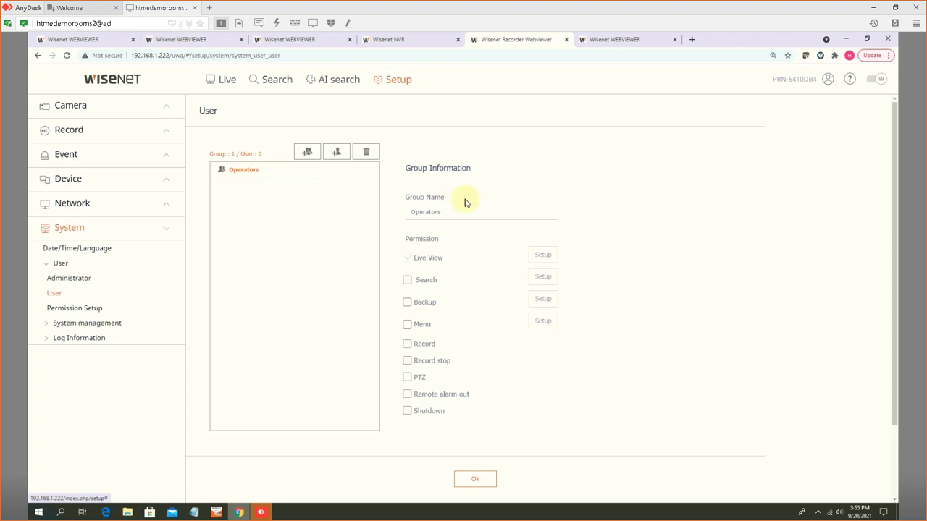
pyautogui.click(407, 280)
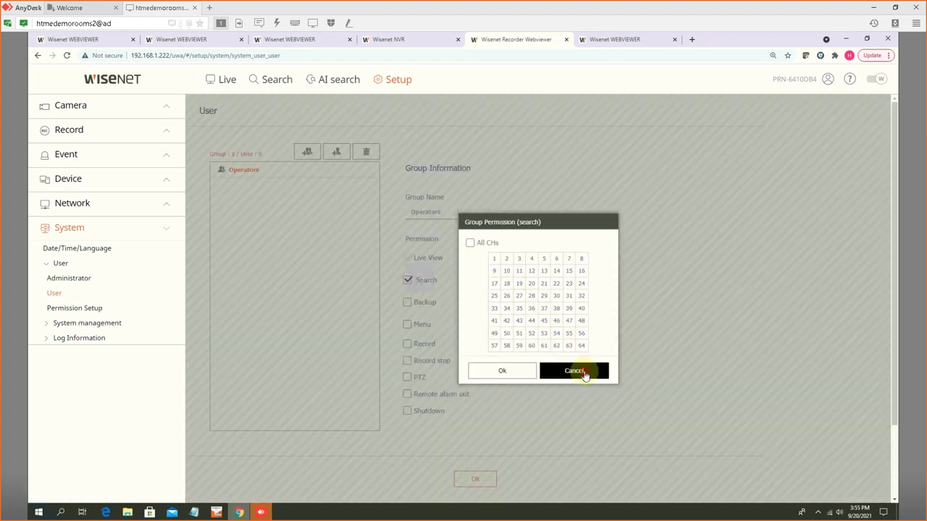
pyautogui.click(584, 371)
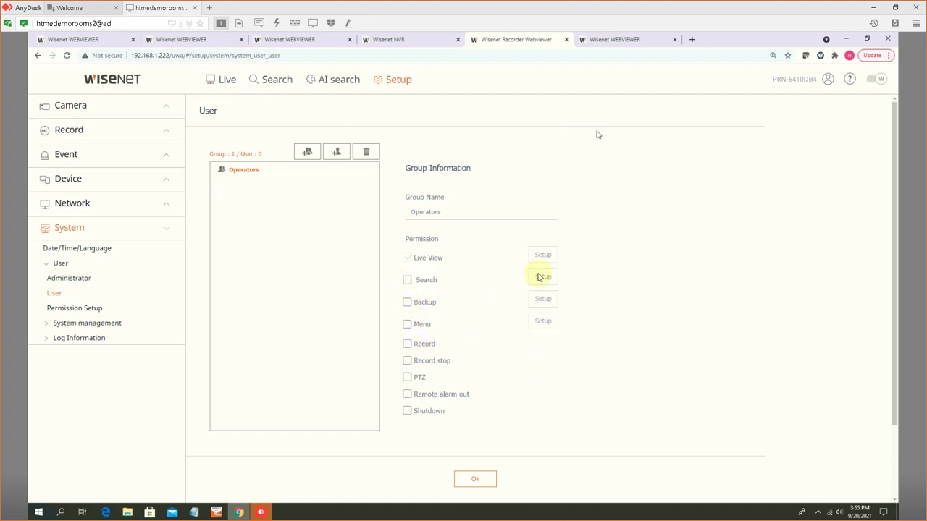
# - Go from Permission Setup to the System management Settings page with Export, Import and Factory Default options
pyautogui.click(73, 307)
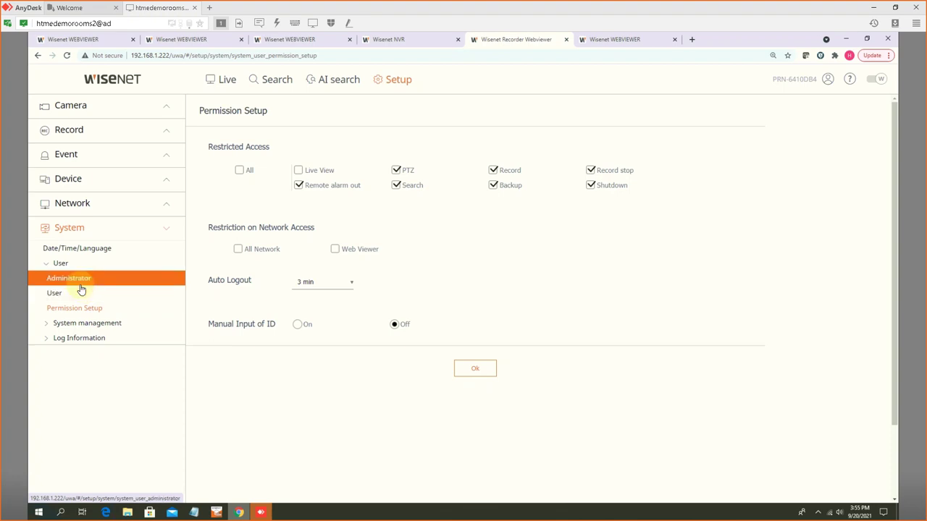
pyautogui.click(109, 327)
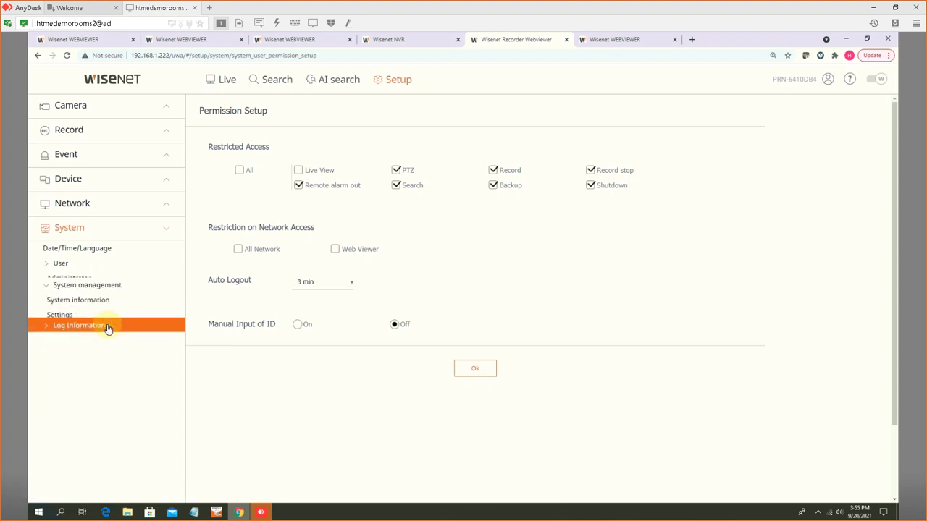
pyautogui.click(108, 306)
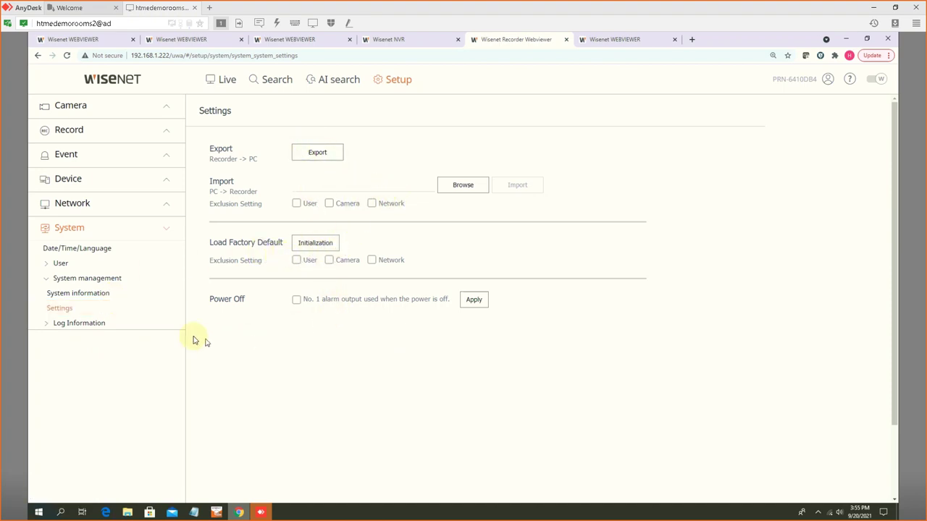
# - Show the Event log for 2021-09-20 filtered to Motion detection events, checking the calendar
pyautogui.click(62, 324)
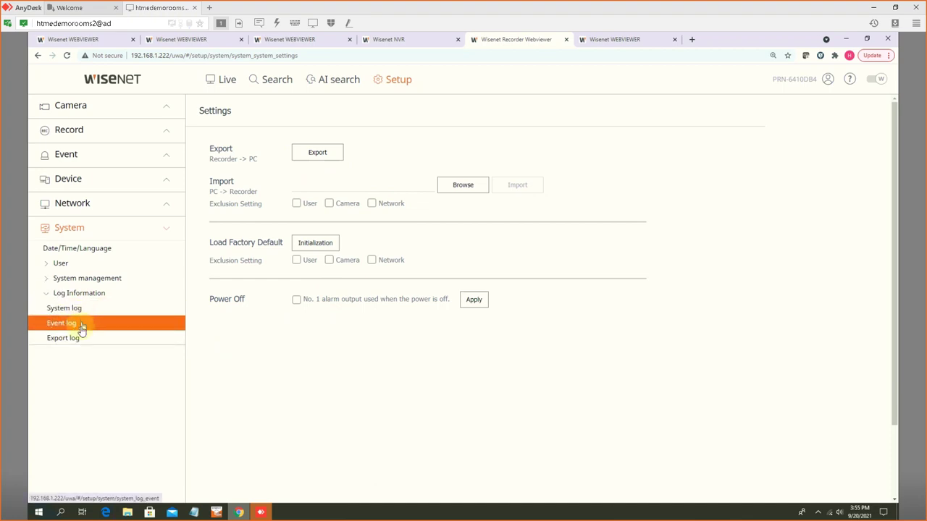
pyautogui.click(77, 325)
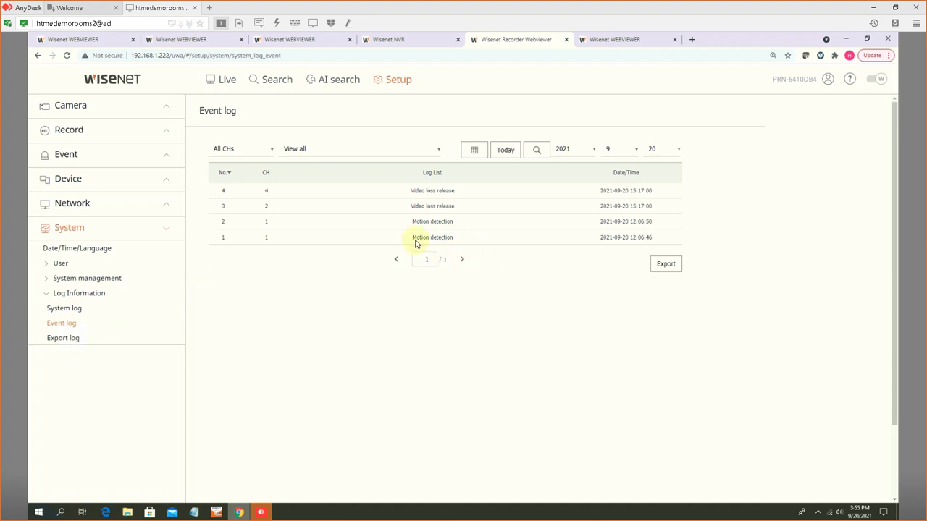
pyautogui.click(342, 149)
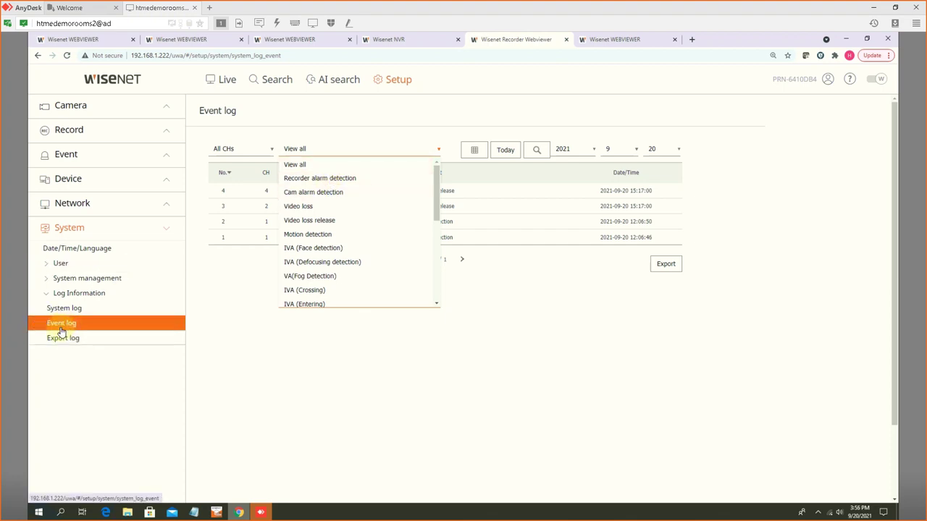
pyautogui.click(338, 233)
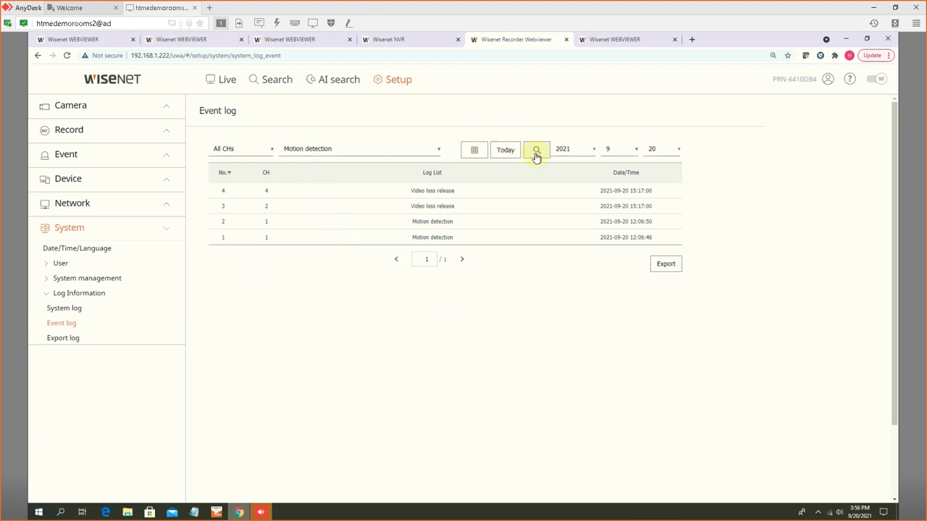
pyautogui.click(472, 152)
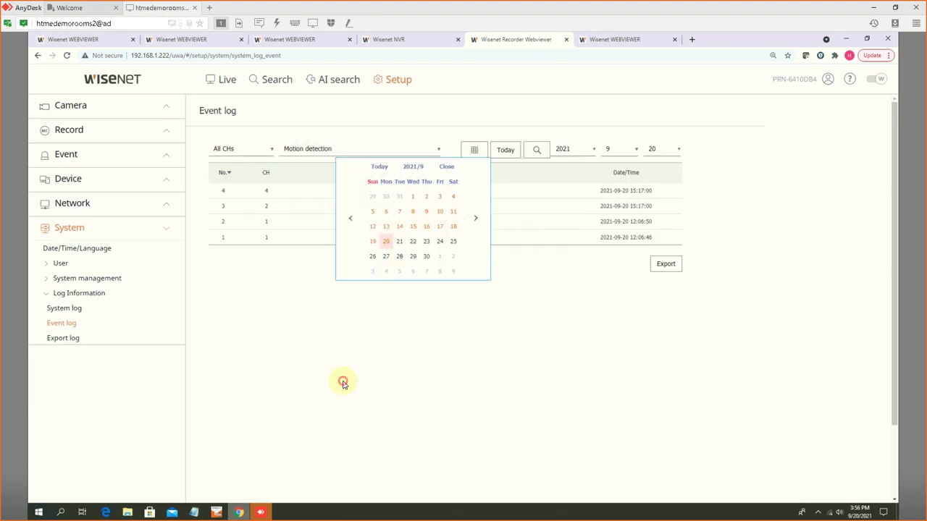
pyautogui.click(367, 336)
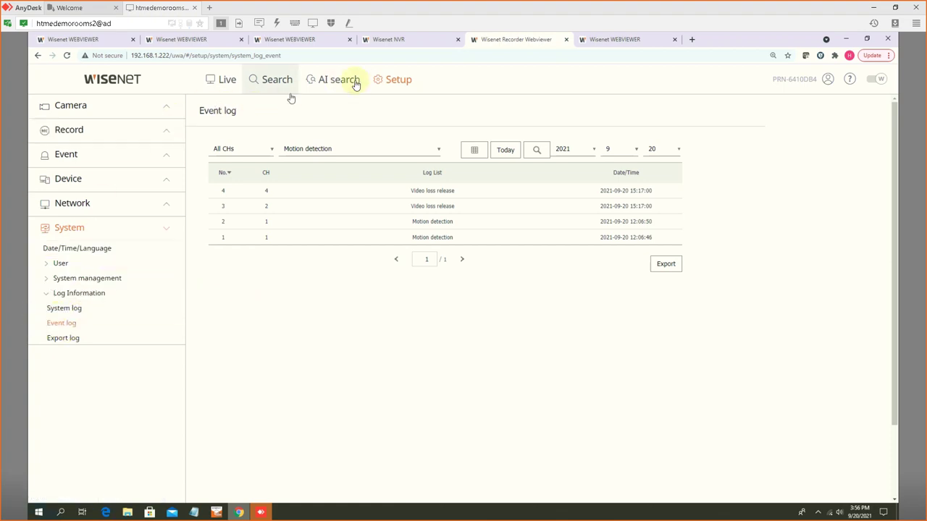
# - Preview the channel 7 camera from Camera register, check it in Live view, then return to Setup
pyautogui.click(149, 108)
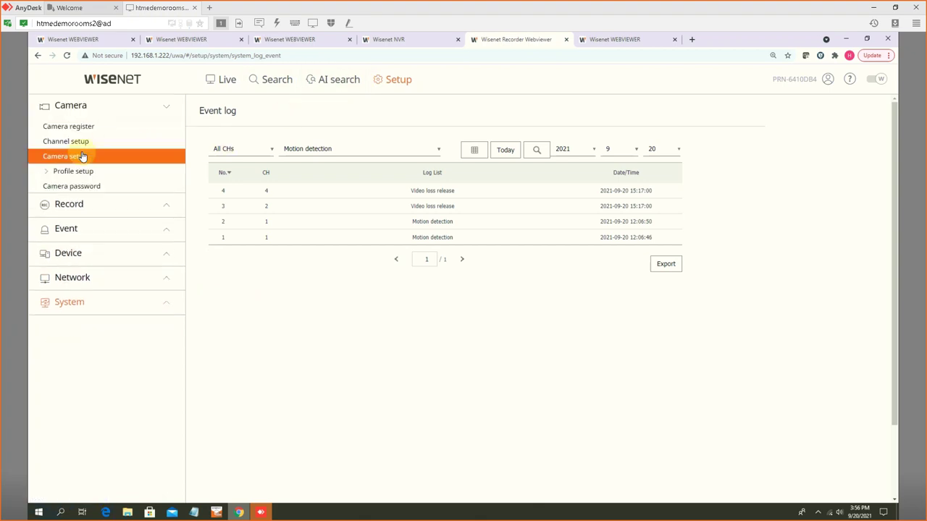
pyautogui.click(87, 129)
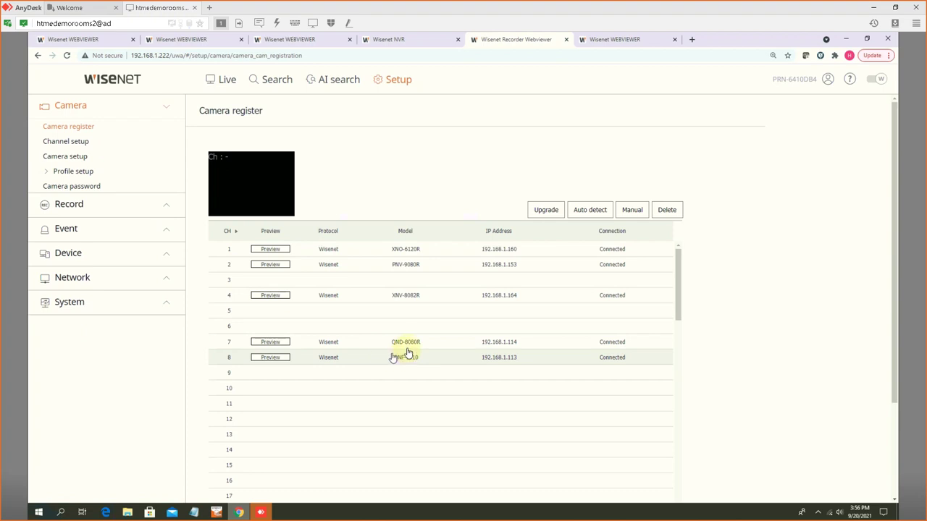
pyautogui.click(285, 344)
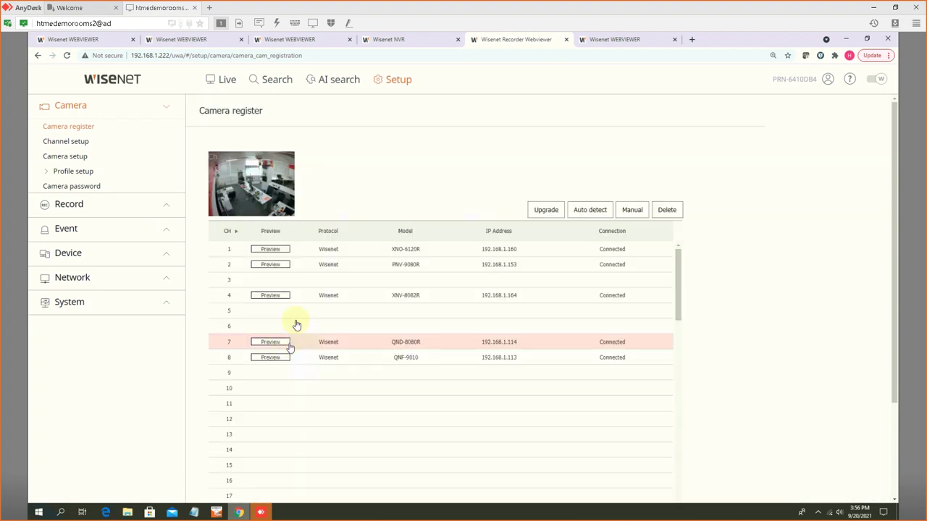
pyautogui.click(223, 81)
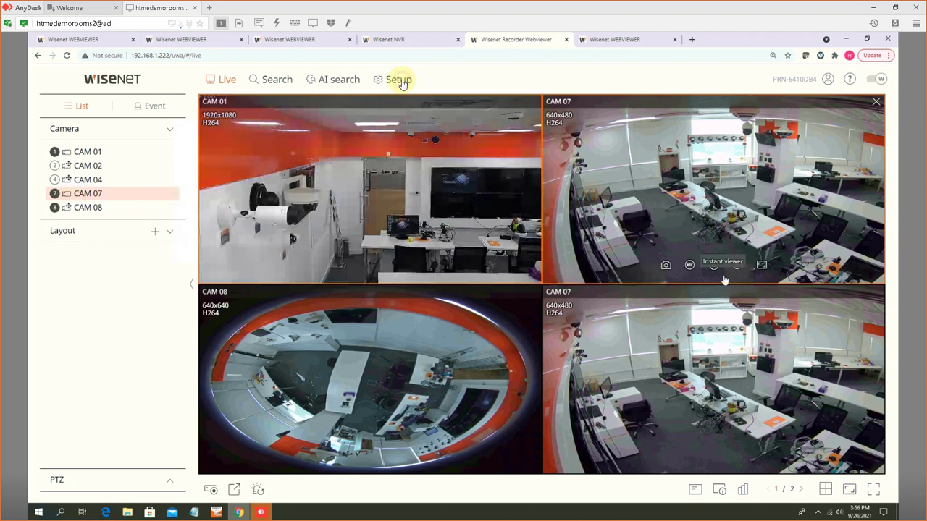
pyautogui.click(400, 81)
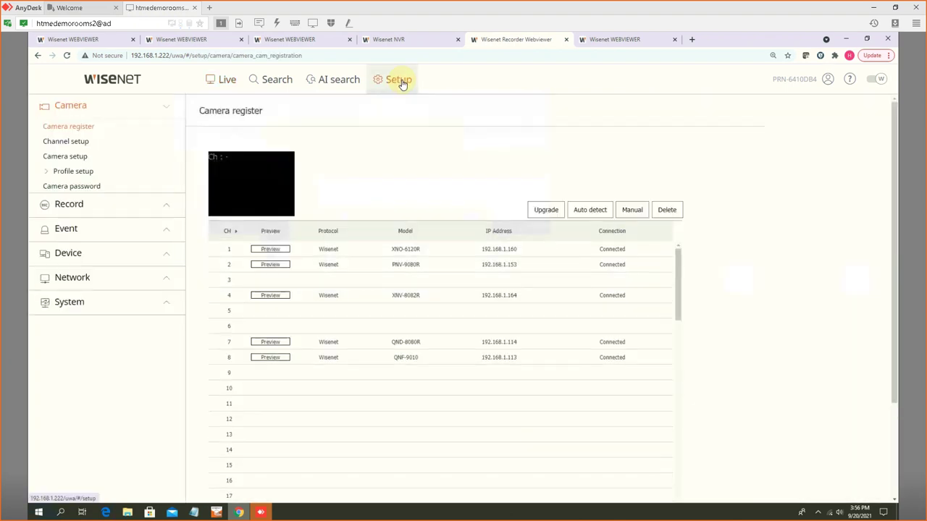
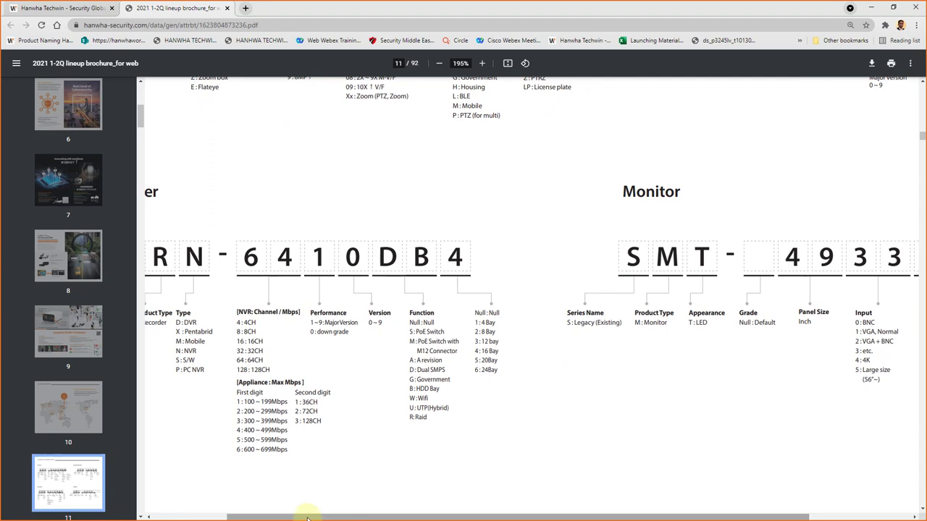
pyautogui.scroll(2, 270, 219)
# - Search the lineup brochure for 'qrn' and jump to the next match
pyautogui.scroll(-2, 469, 236)
pyautogui.hotkey('ctrl', 'f')
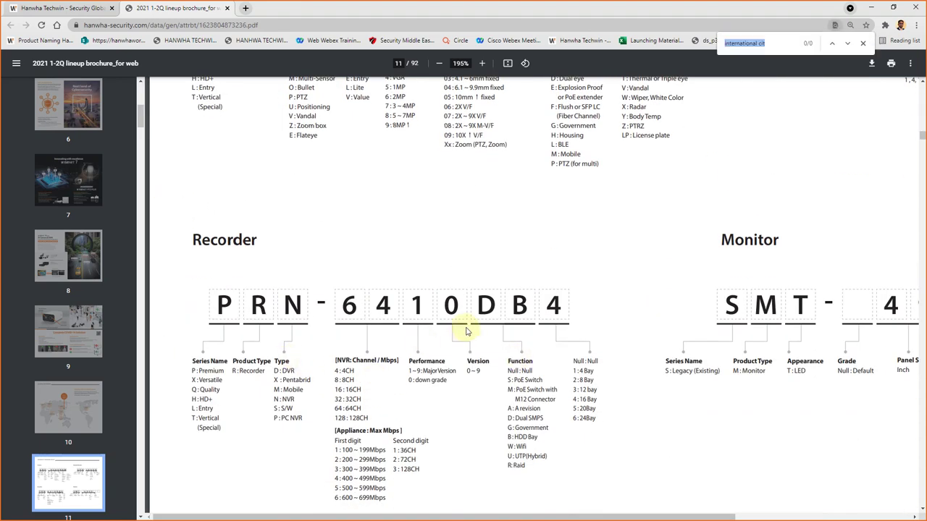
pyautogui.write('qrn')
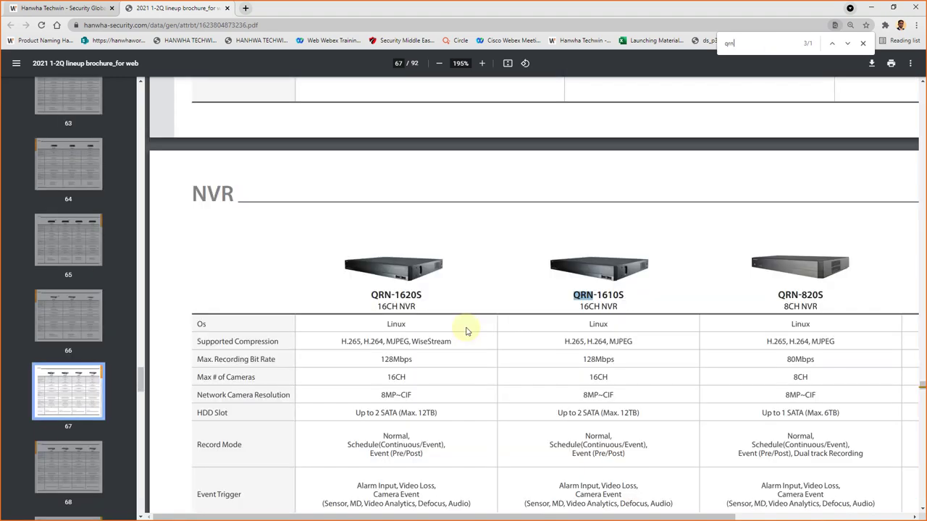
pyautogui.press('Return')
# - Select the QRN-1620S 16CH and Linux OS values in the page 67 NVR table
pyautogui.scroll(-4, 467, 331)
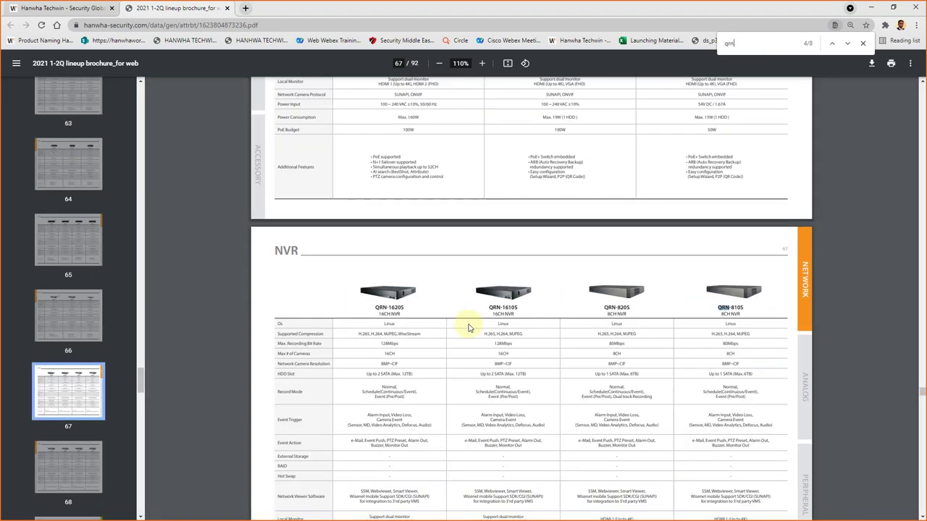
pyautogui.scroll(-2, 471, 297)
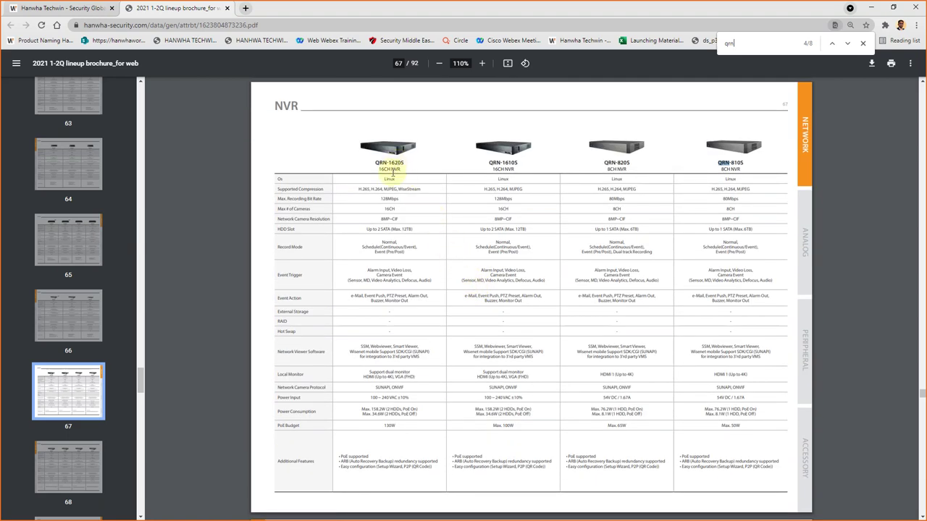
pyautogui.scroll(5, 393, 159)
pyautogui.doubleClick(272, 168)
pyautogui.doubleClick(283, 187)
pyautogui.hscroll(-2, 282, 459)
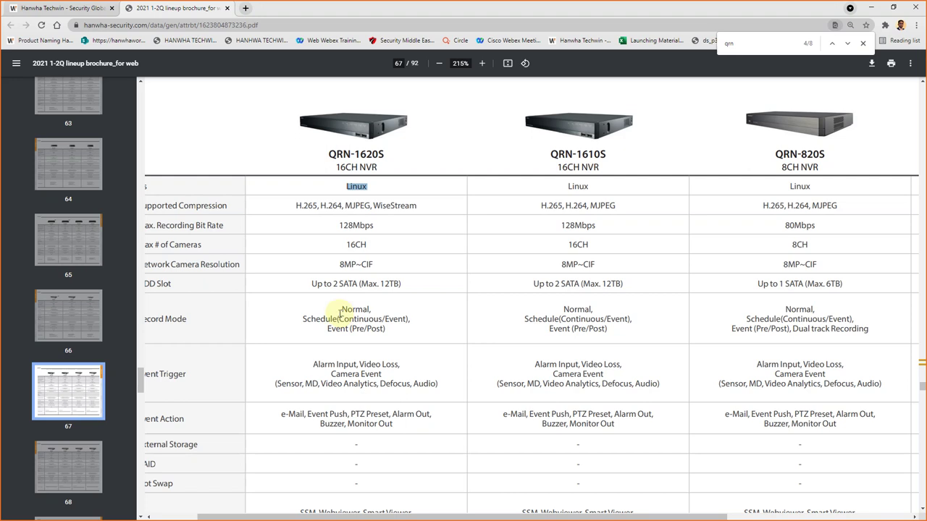
# - Highlight the QRN-1620S 128Mbps max recording bit rate and its two SATA slots
pyautogui.doubleClick(344, 229)
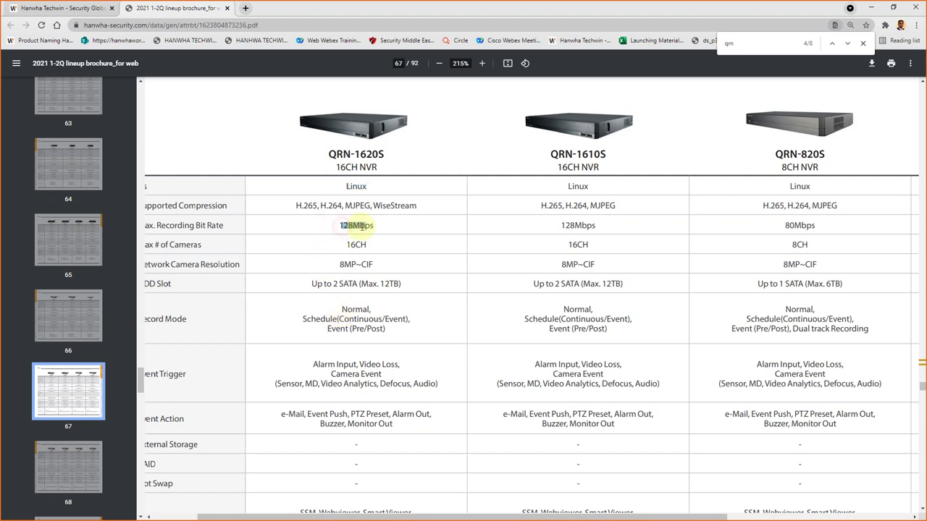
pyautogui.moveTo(369, 517); pyautogui.dragTo(337, 517)
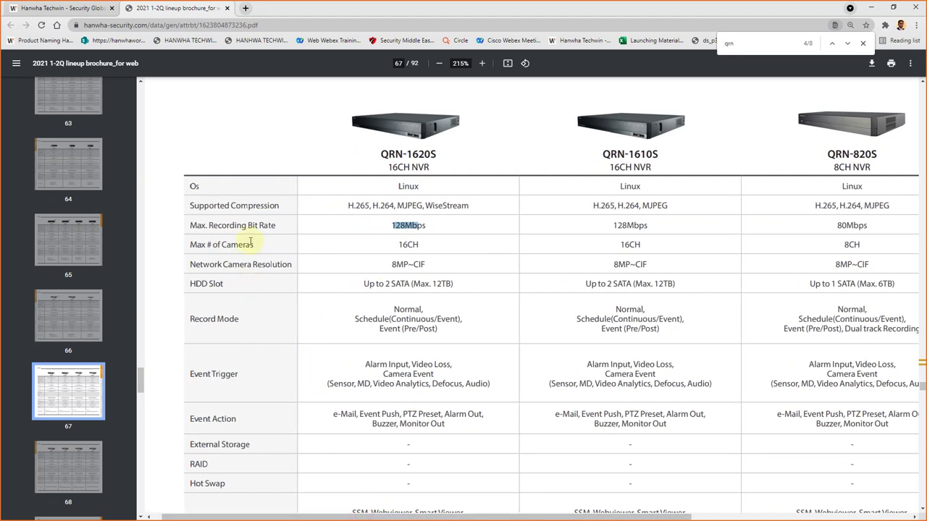
pyautogui.click(449, 230)
pyautogui.moveTo(386, 225); pyautogui.dragTo(429, 226)
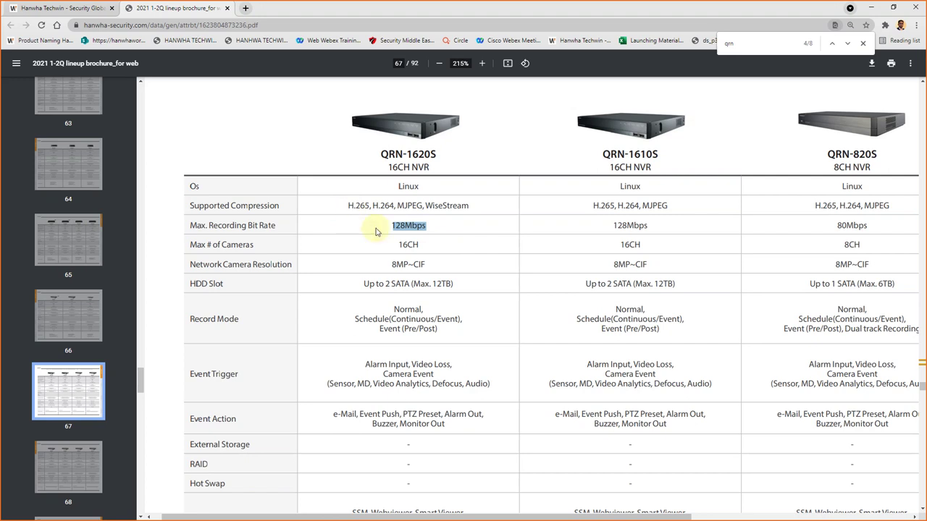
pyautogui.scroll(-1, 413, 239)
pyautogui.moveTo(387, 235); pyautogui.dragTo(416, 237)
# - Highlight the QRN-1620S dual local monitor output and its 130W PoE budget
pyautogui.scroll(-2, 414, 245)
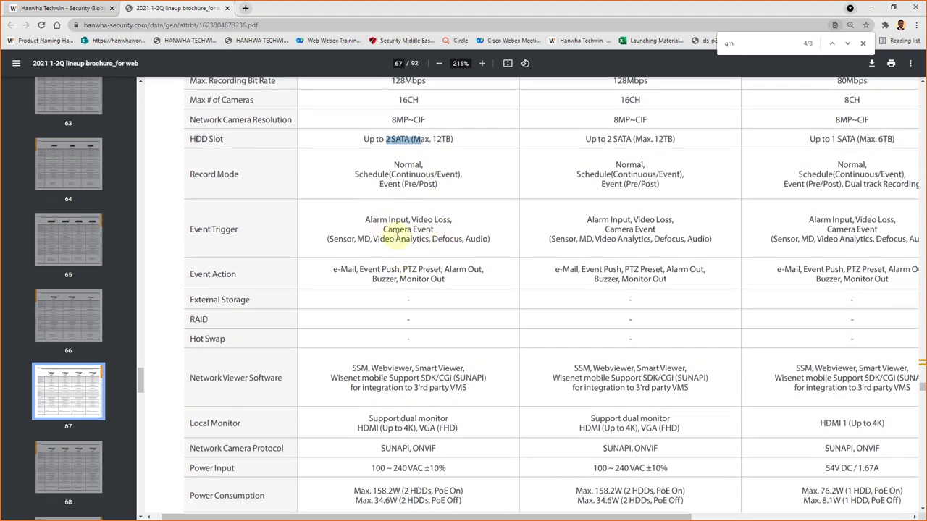
pyautogui.scroll(-1, 478, 236)
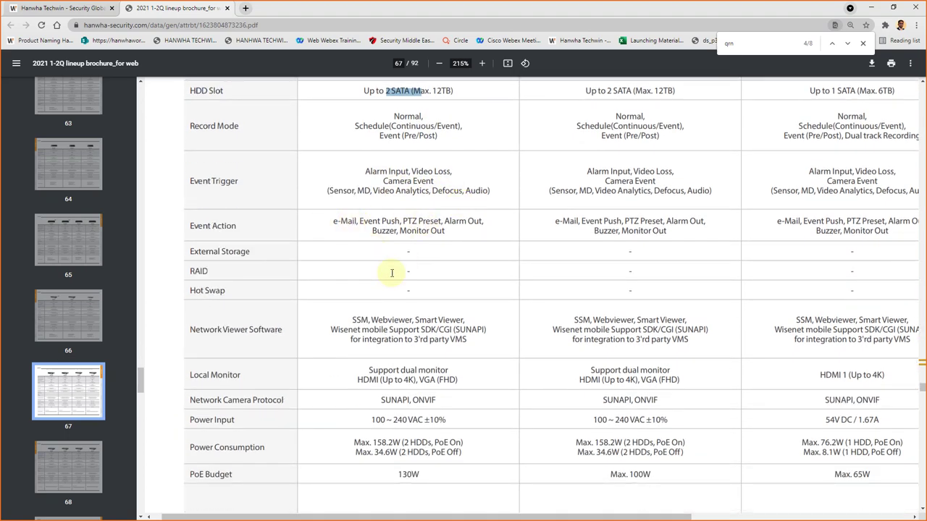
pyautogui.moveTo(367, 371); pyautogui.dragTo(454, 383)
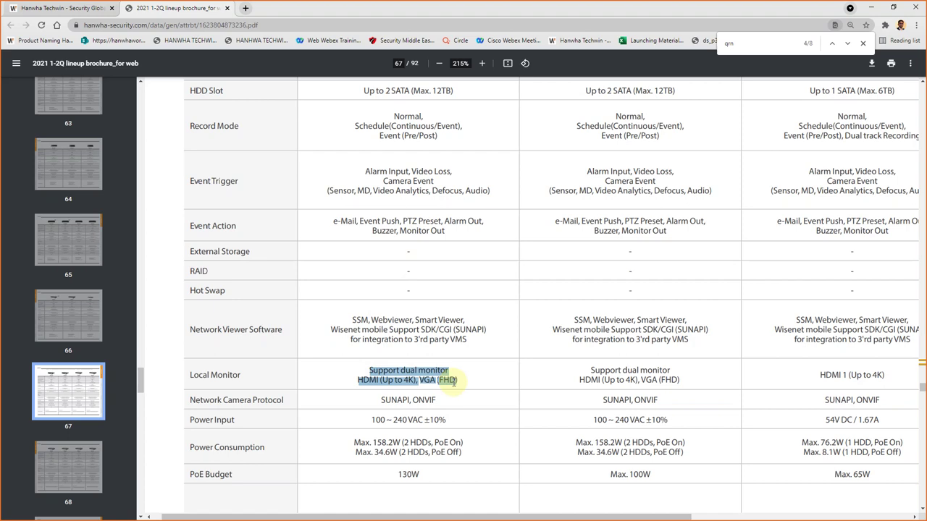
pyautogui.scroll(-2, 455, 383)
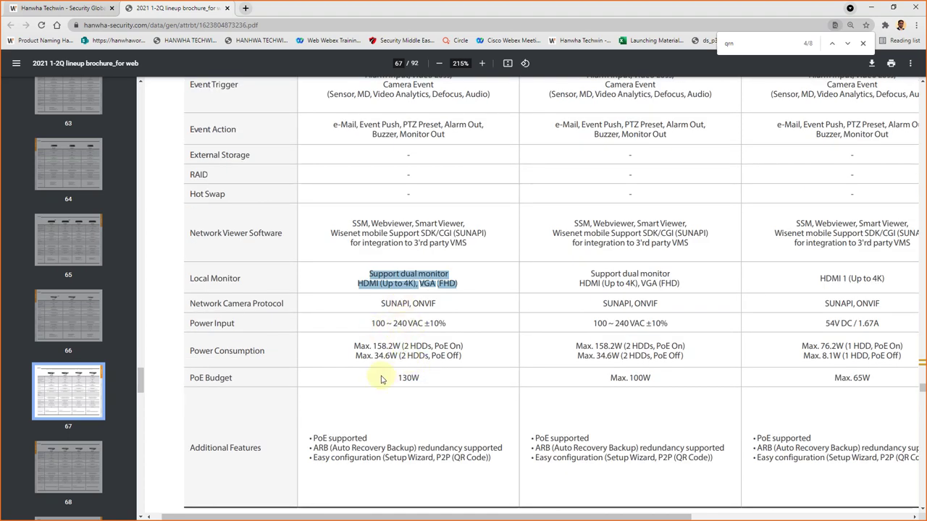
pyautogui.scroll(6, 405, 375)
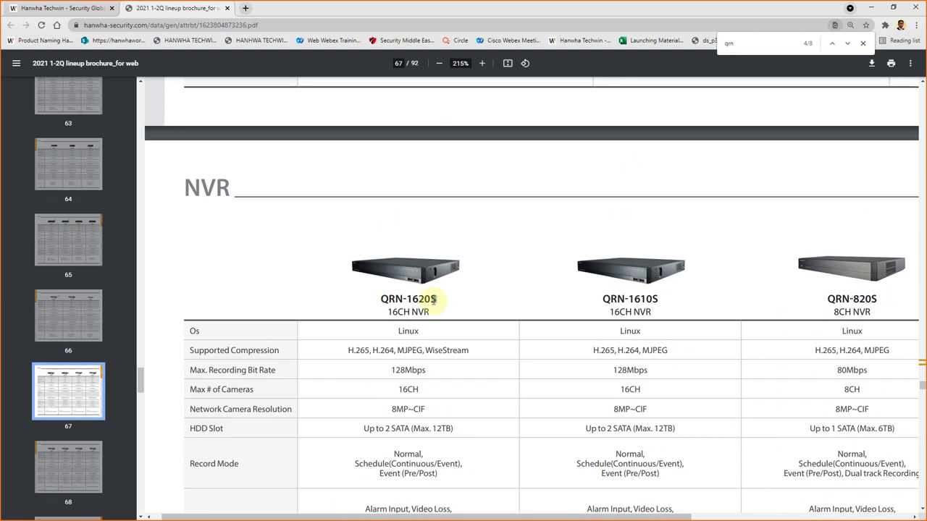
pyautogui.moveTo(432, 299); pyautogui.dragTo(438, 300)
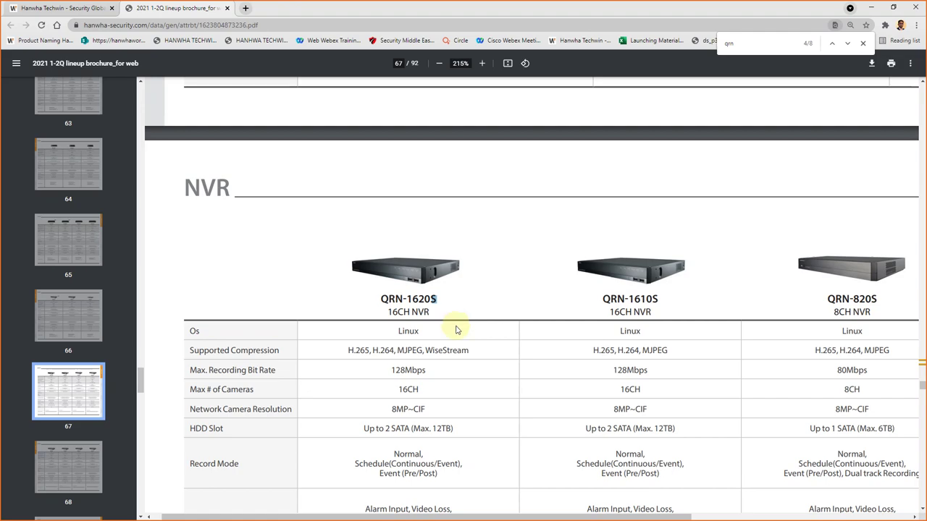
pyautogui.scroll(-10, 407, 318)
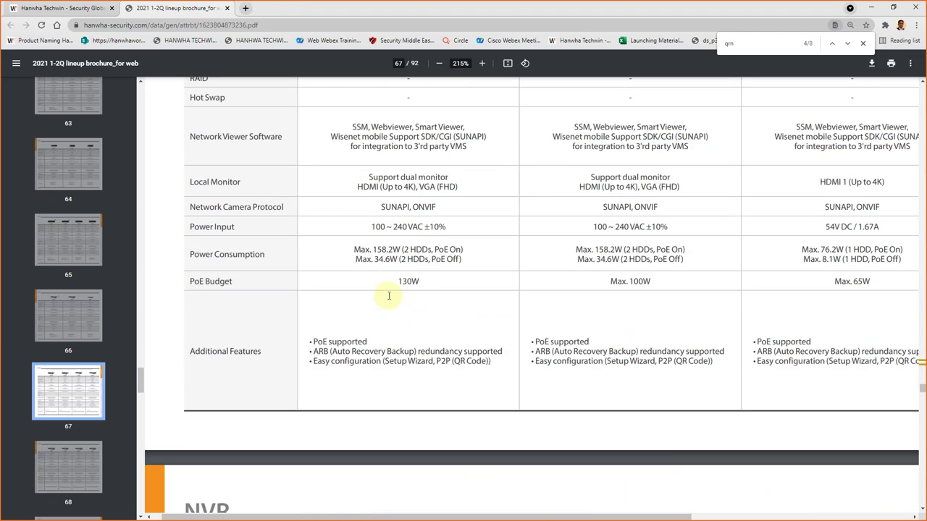
pyautogui.moveTo(394, 283); pyautogui.dragTo(418, 281)
# - Scroll the brochure back from page 67 to page 20's X-series camera spec table
pyautogui.scroll(5, 403, 299)
pyautogui.scroll(20, 404, 298)
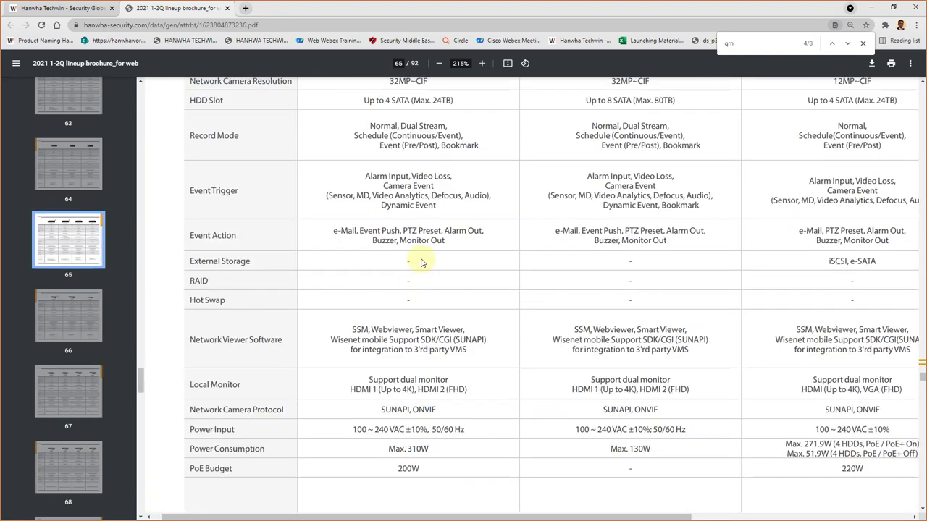
pyautogui.scroll(15, 438, 260)
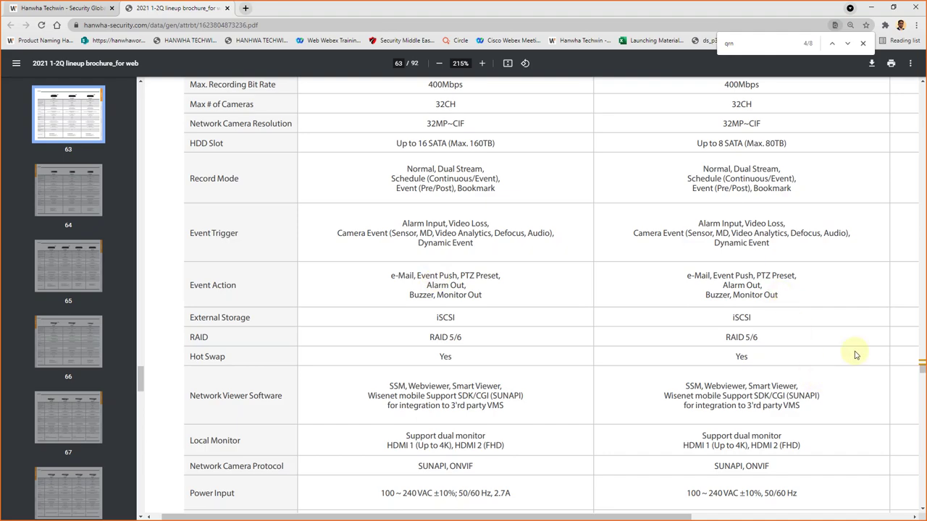
pyautogui.moveTo(921, 362); pyautogui.dragTo(921, 256)
pyautogui.scroll(-10, 410, 273)
pyautogui.scroll(3, 403, 287)
pyautogui.scroll(10, 402, 288)
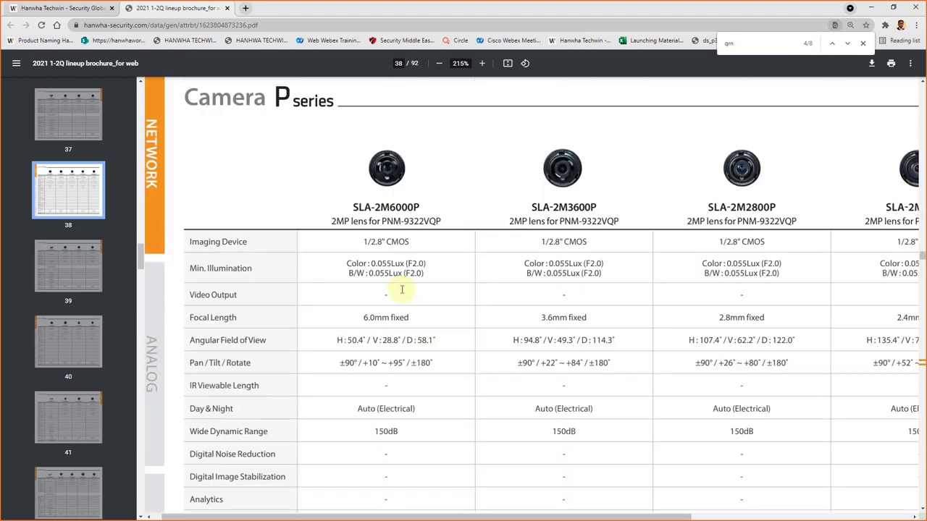
pyautogui.scroll(-5, 409, 297)
pyautogui.scroll(-7, 410, 297)
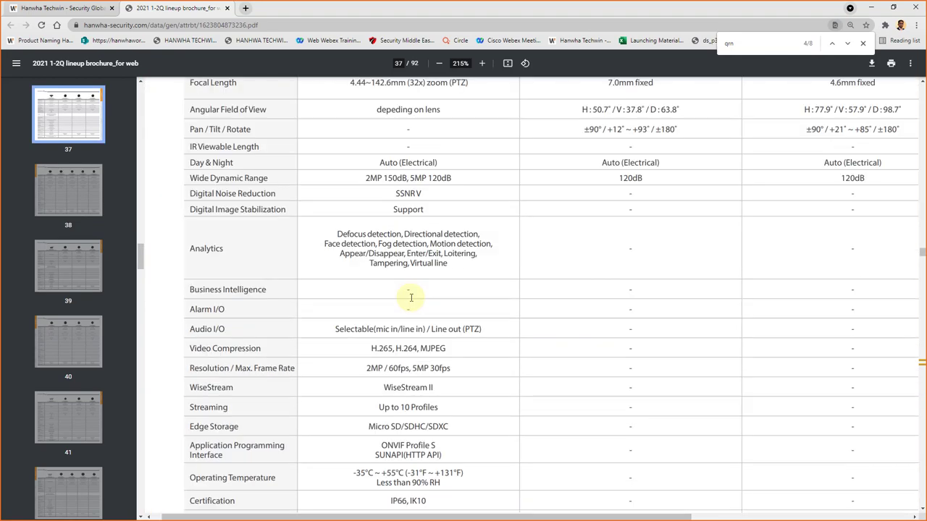
pyautogui.scroll(15, 414, 303)
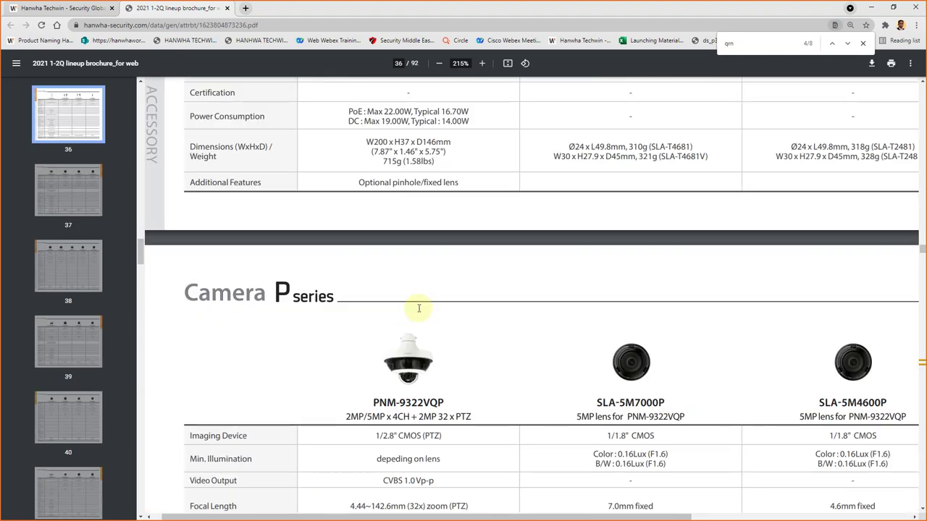
pyautogui.scroll(-5, 421, 312)
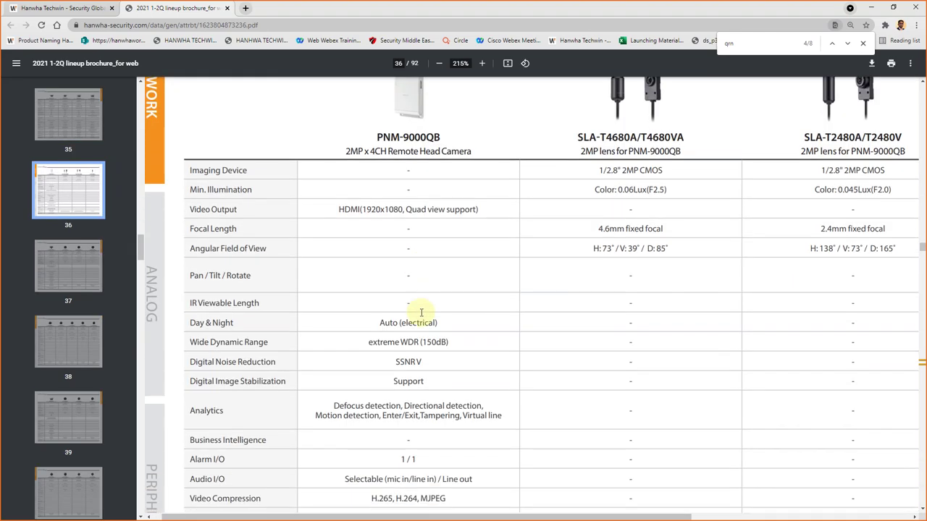
pyautogui.scroll(-5, 422, 316)
pyautogui.scroll(-3, 402, 304)
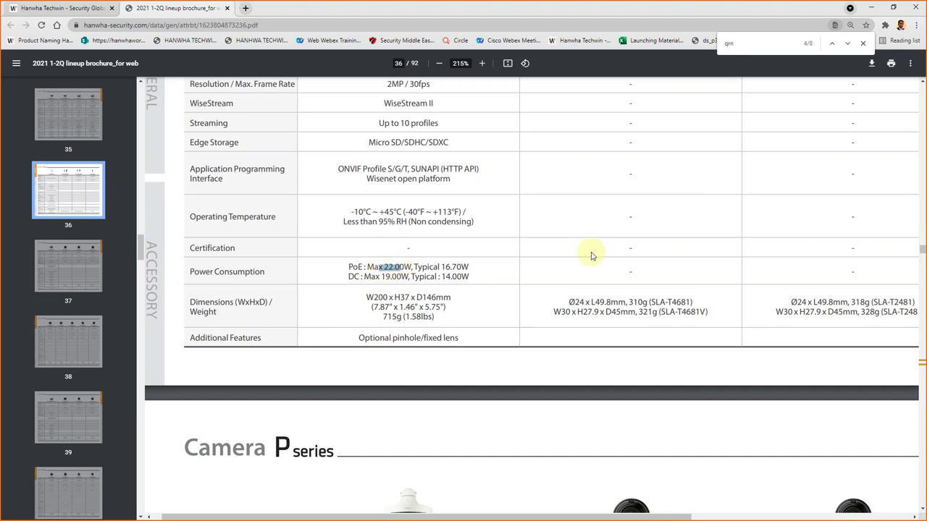
pyautogui.scroll(5, 543, 294)
pyautogui.scroll(5, 446, 270)
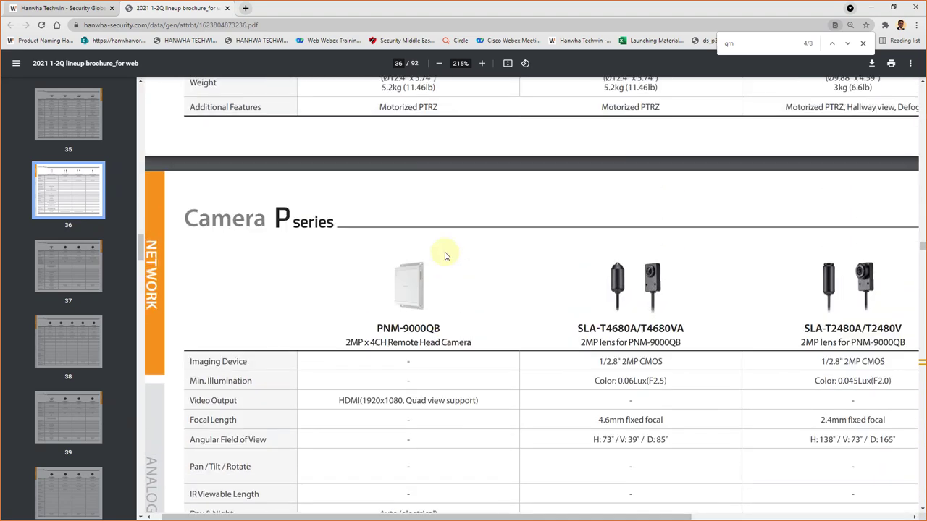
pyautogui.scroll(3, 427, 279)
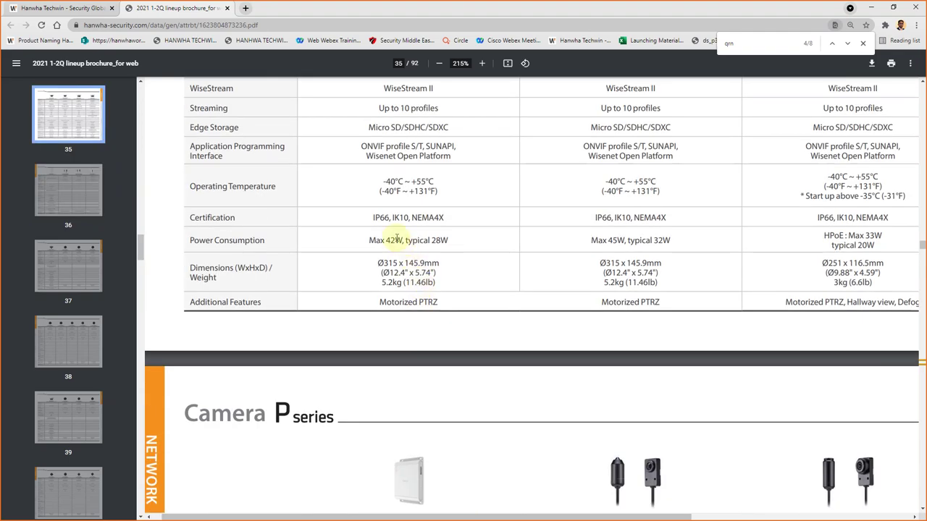
pyautogui.scroll(10, 391, 246)
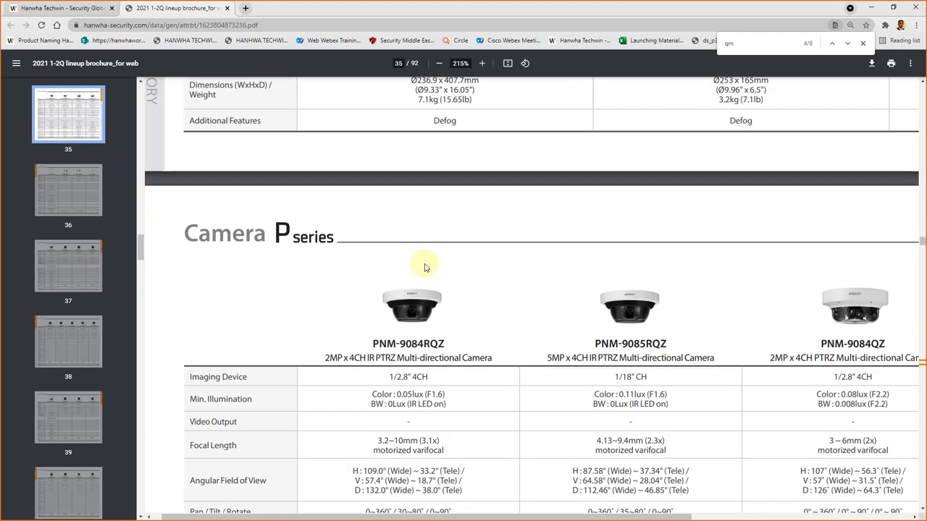
pyautogui.scroll(10, 413, 288)
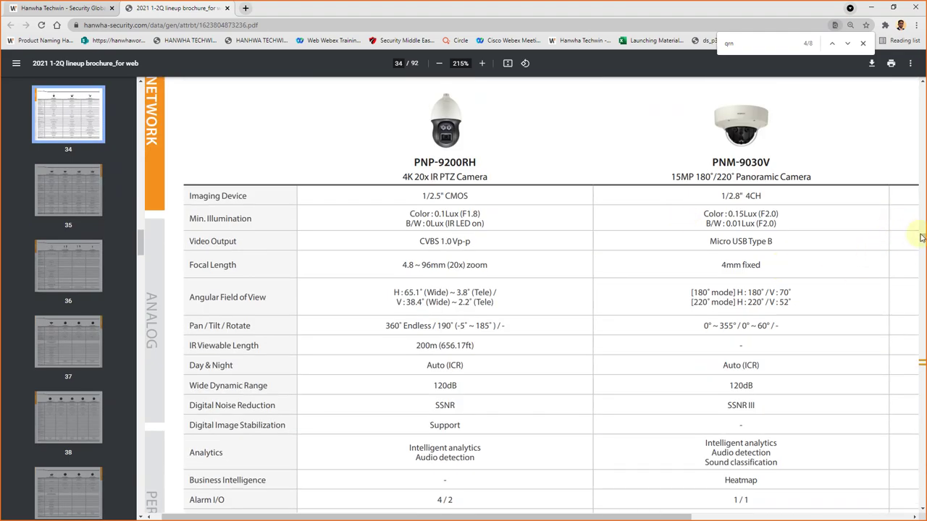
pyautogui.scroll(5, 919, 200)
pyautogui.scroll(15, 651, 239)
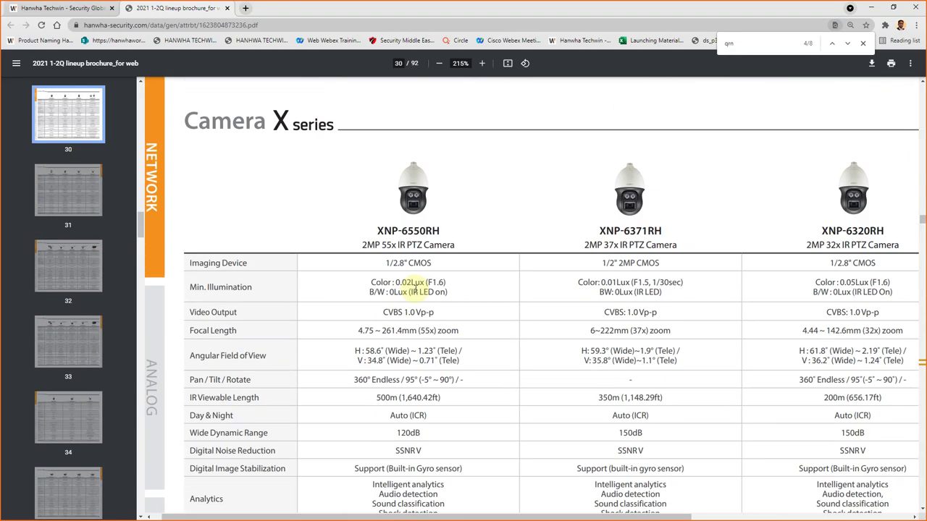
pyautogui.moveTo(922, 217); pyautogui.dragTo(923, 175)
pyautogui.scroll(5, 289, 282)
pyautogui.scroll(-3, 360, 275)
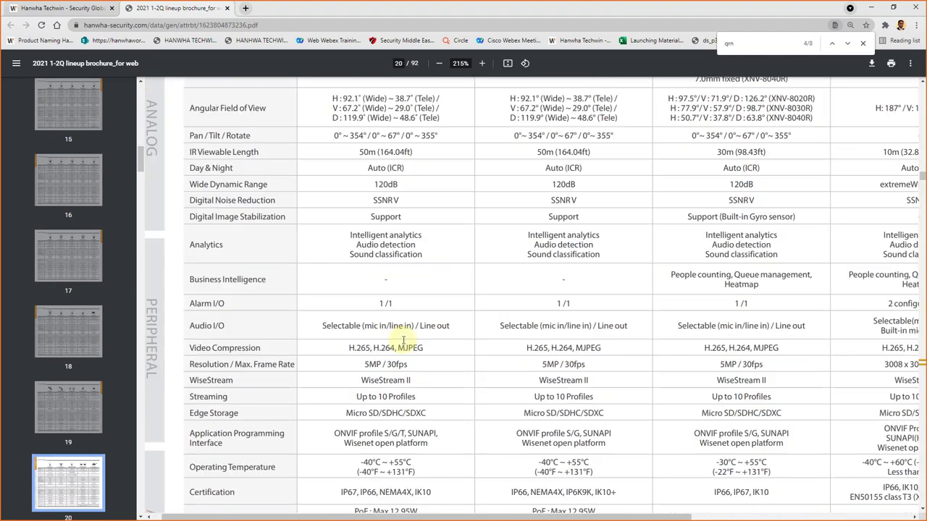
pyautogui.scroll(5, 403, 348)
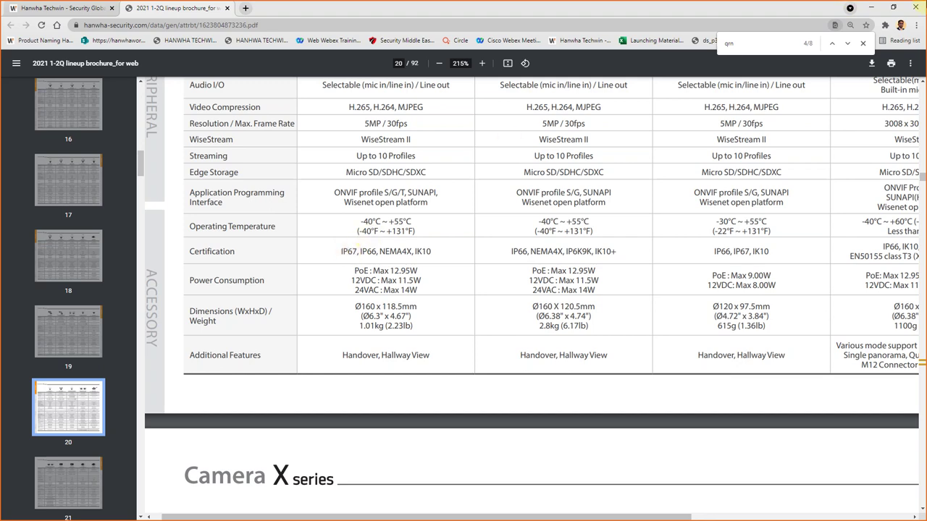
# - Jump to the next 'qrn' match in the brochure and scroll around it
pyautogui.click(848, 43)
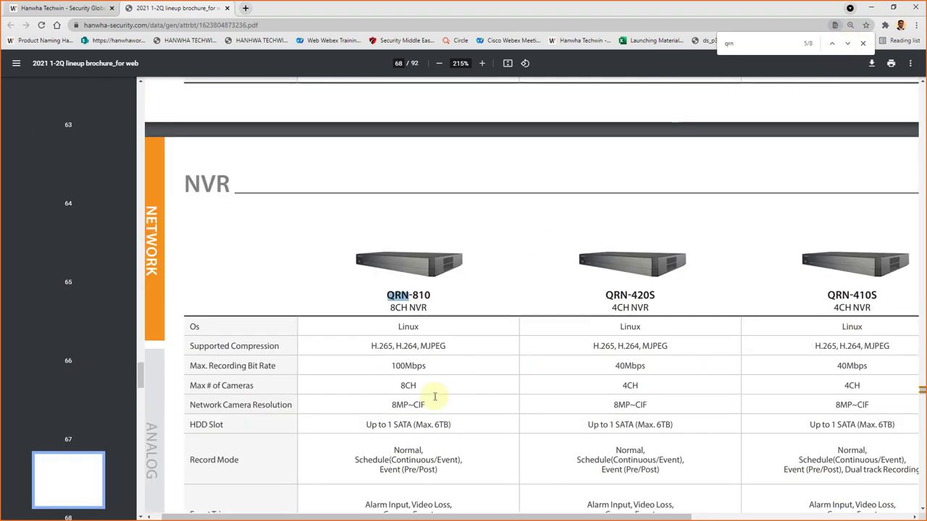
pyautogui.scroll(-7, 415, 409)
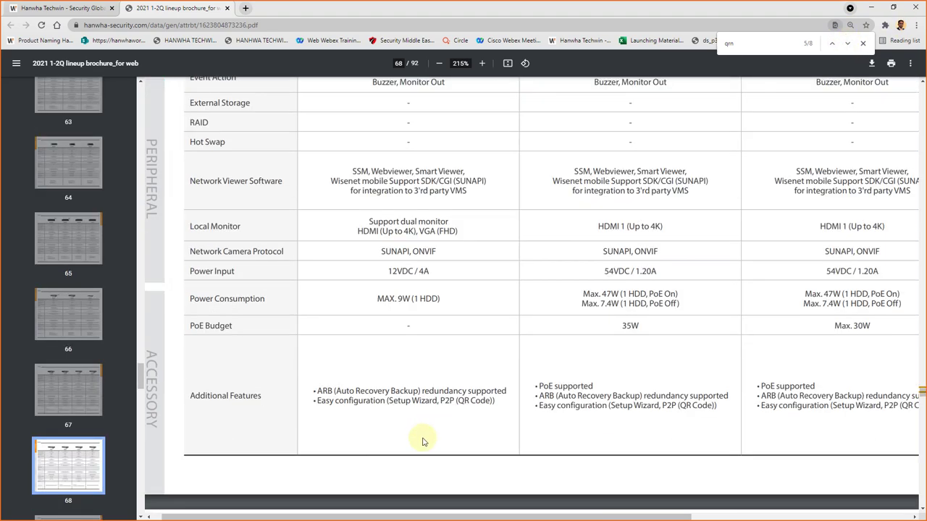
pyautogui.scroll(-1, 417, 319)
pyautogui.scroll(3, 422, 344)
pyautogui.scroll(5, 422, 343)
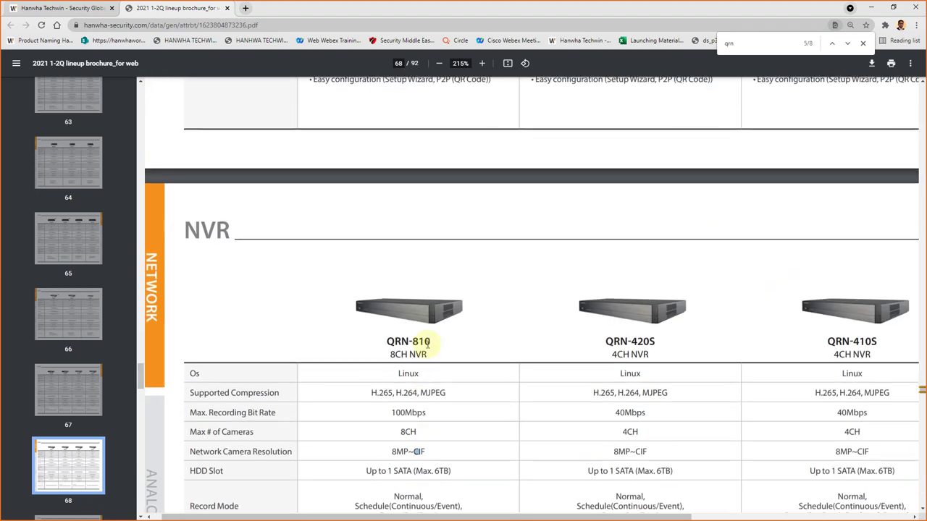
pyautogui.scroll(-5, 379, 372)
pyautogui.scroll(-2, 395, 405)
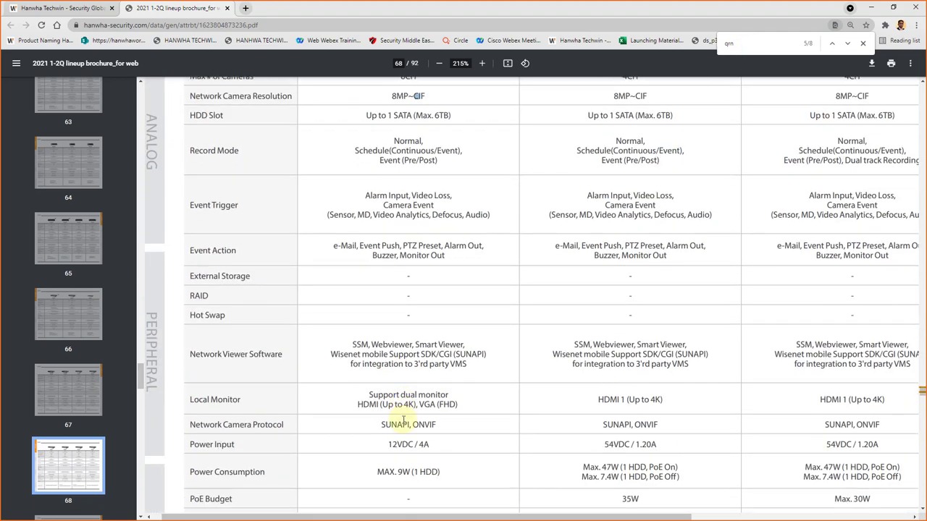
pyautogui.scroll(4, 404, 422)
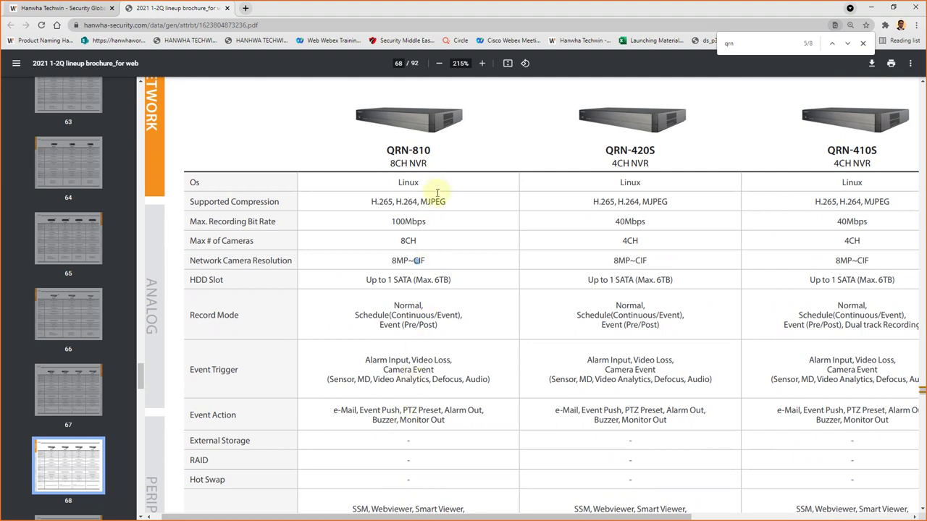
# - Cycle past the QRN-420S, QRN-410S and QRN-410 matches, wrapping back to QRN-1620S's PoE rows
pyautogui.click(848, 43)
pyautogui.click(834, 45)
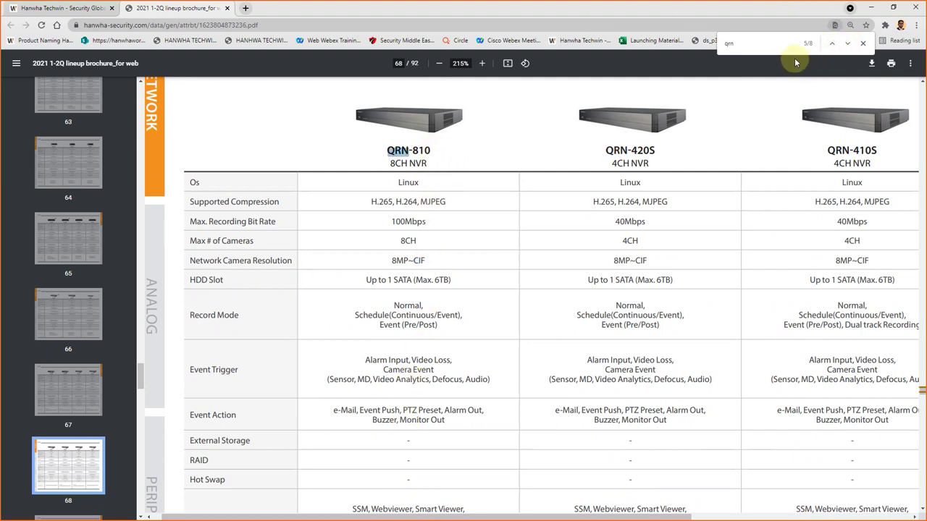
pyautogui.click(847, 45)
pyautogui.click(847, 44)
pyautogui.click(847, 44)
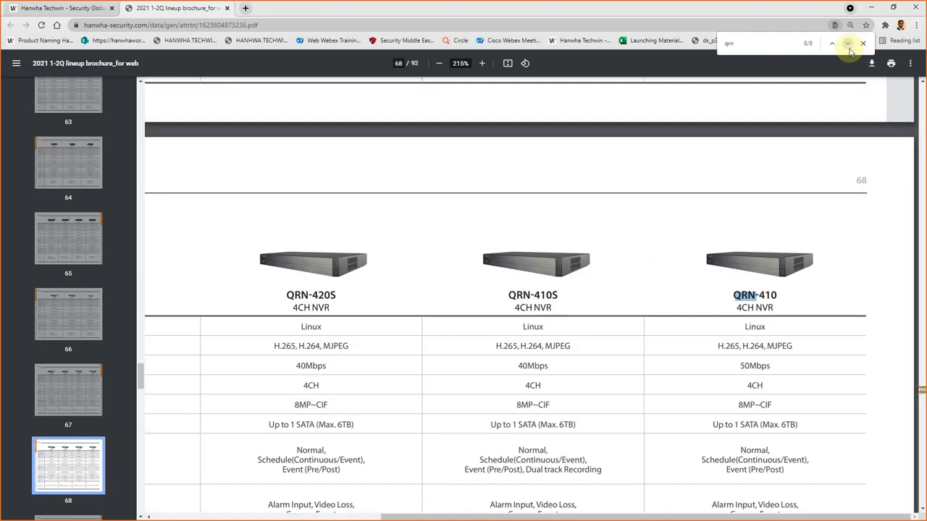
pyautogui.click(848, 44)
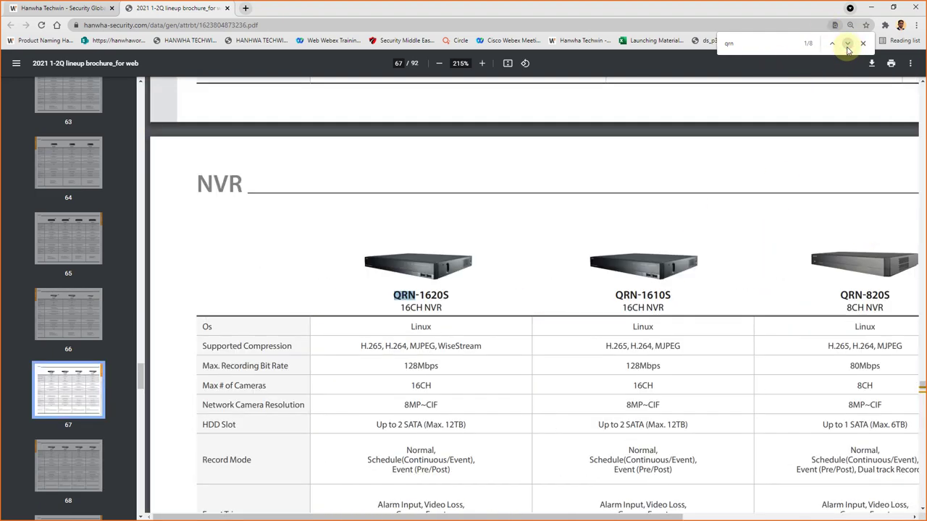
pyautogui.scroll(-4, 337, 331)
pyautogui.scroll(-3, 336, 331)
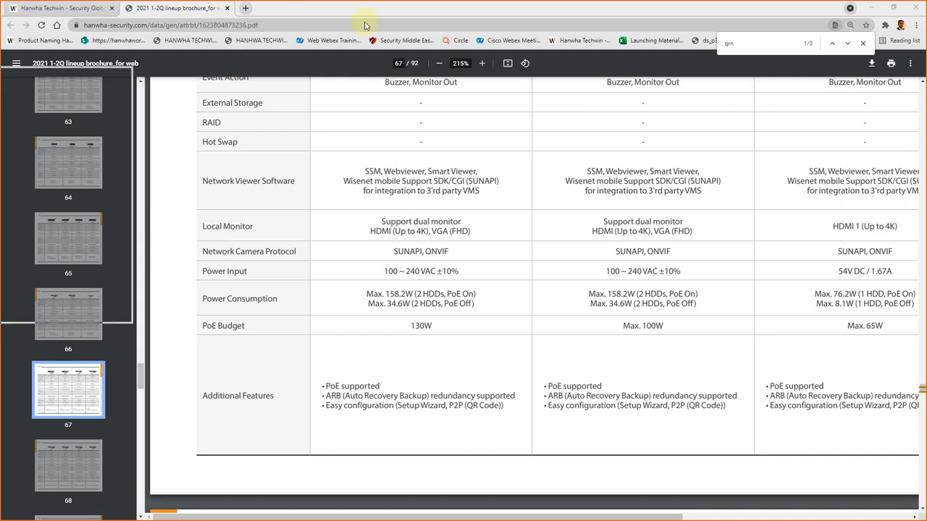
# - Calculate 130 divided by 12 (about 10.83) in Calculator
pyautogui.press('XF86Calculator')
pyautogui.write('130+1')
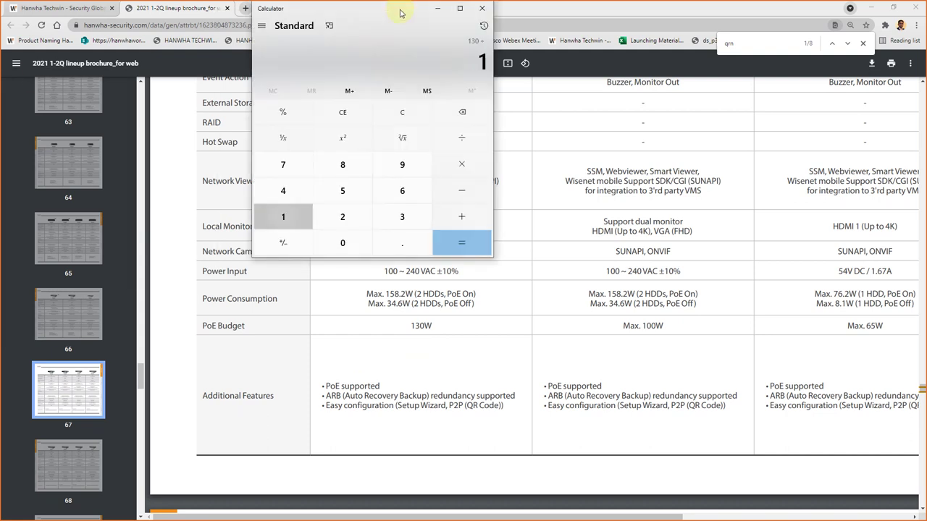
pyautogui.write('2')
pyautogui.press('Return')
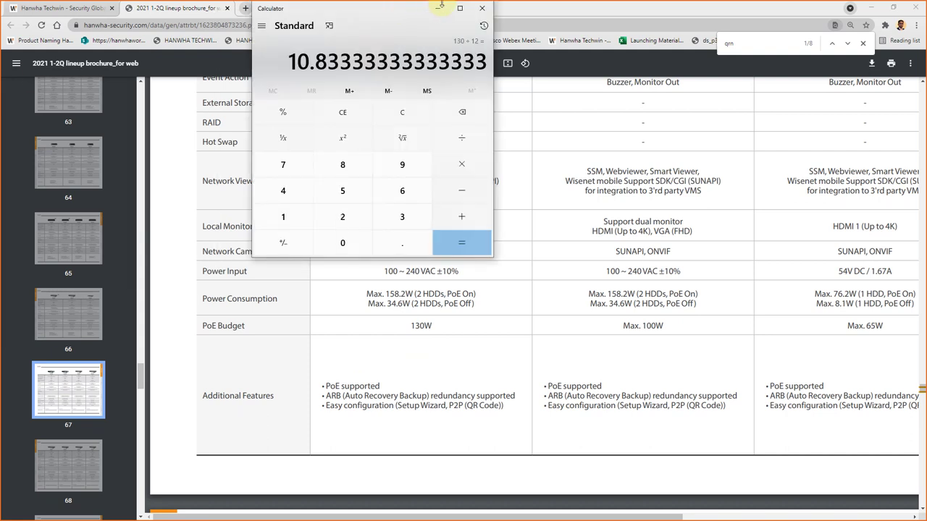
# - Back in the brochure, highlight the QRN-1620S model name on page 67
pyautogui.moveTo(434, 9); pyautogui.dragTo(434, 11)
pyautogui.click(466, 343)
pyautogui.scroll(5, 465, 319)
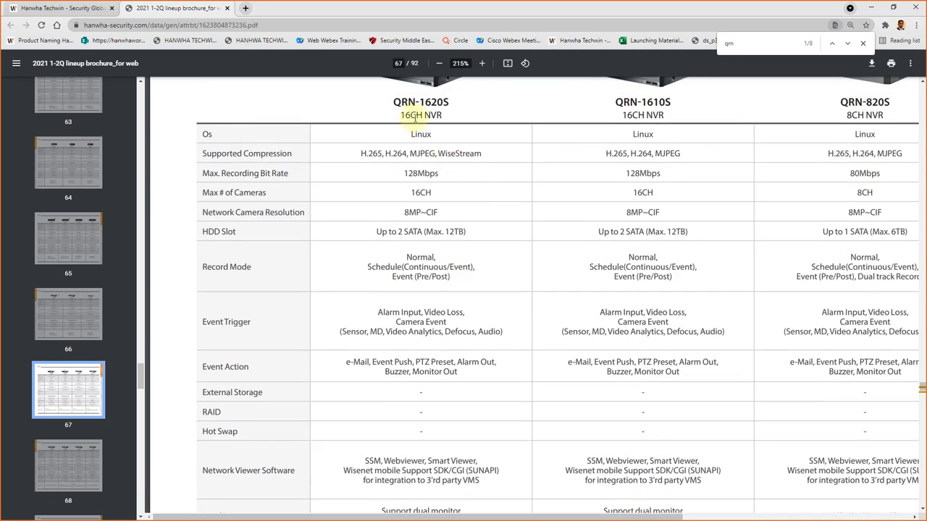
pyautogui.moveTo(406, 103); pyautogui.dragTo(449, 103)
# - Scroll over the QRN-1620S spec rows, then return to the Hanwha Techwin catalogue page
pyautogui.scroll(-3, 422, 333)
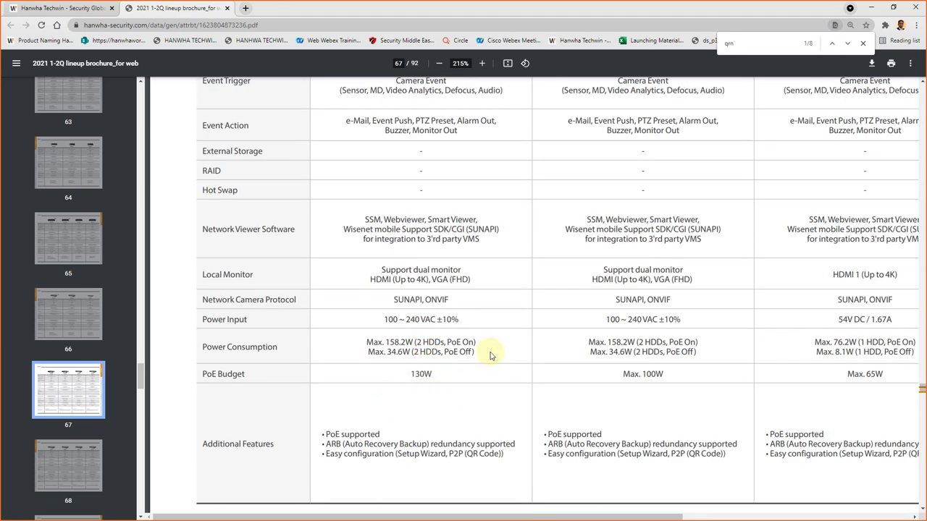
pyautogui.scroll(1, 510, 286)
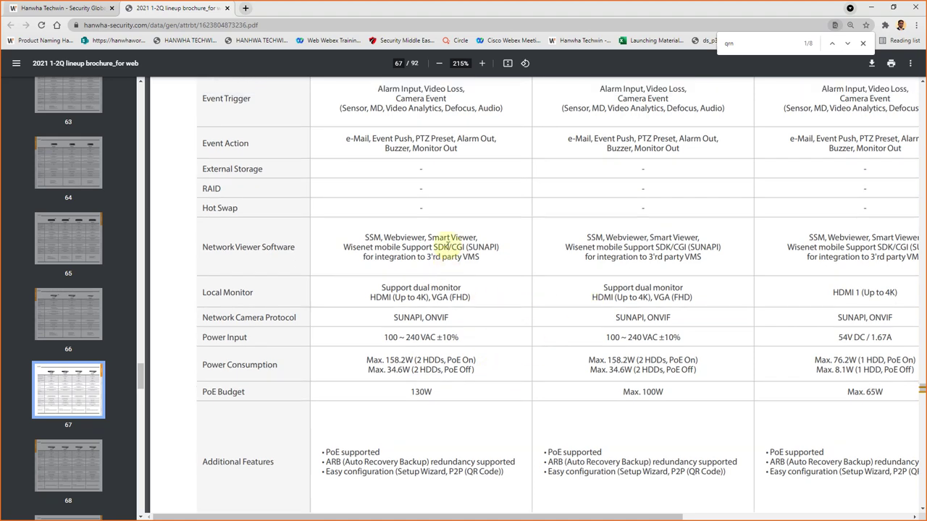
pyautogui.scroll(2, 425, 211)
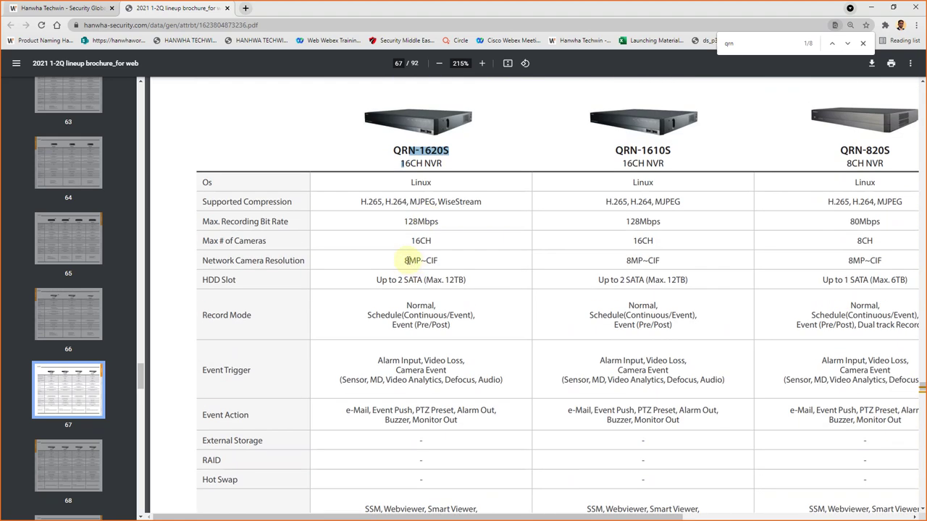
pyautogui.click(94, 11)
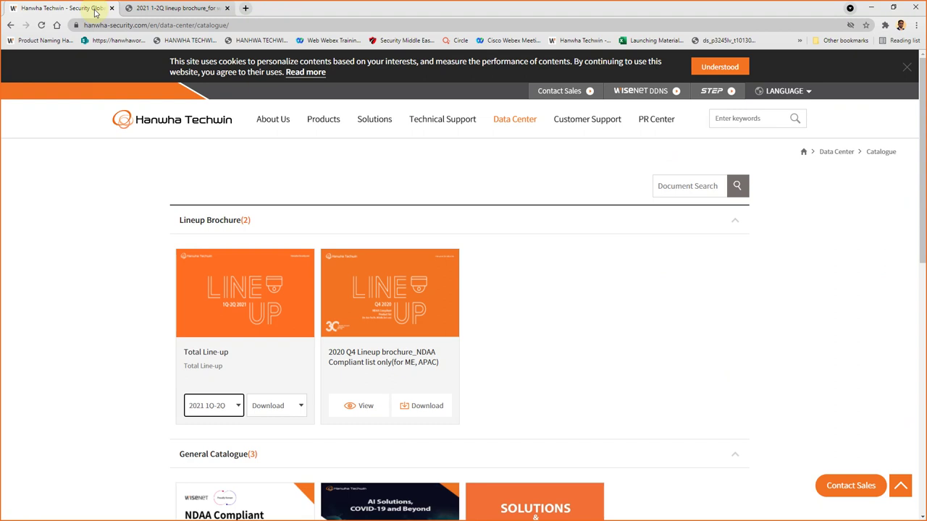
# - Open HDD Compatibility from the Data Center menu and collapse then re-expand the HDD Document section
pyautogui.moveTo(521, 119)
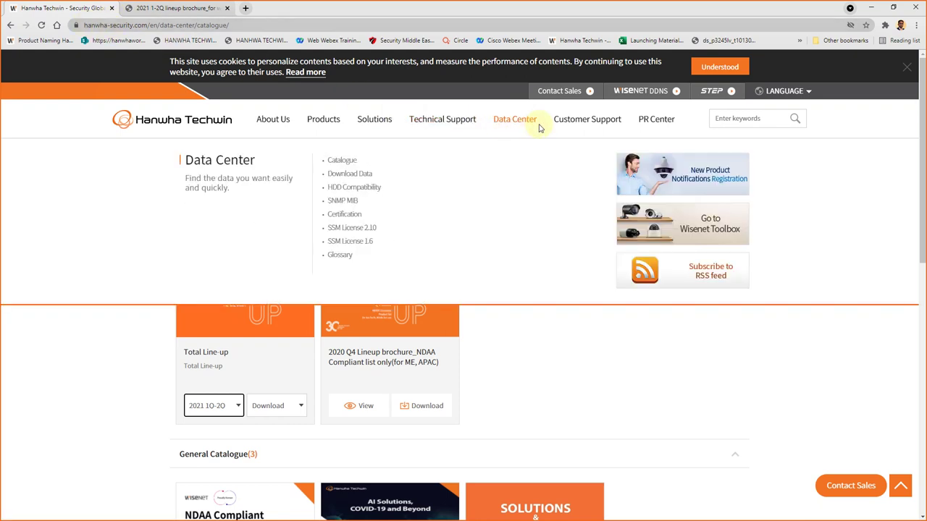
pyautogui.moveTo(443, 118)
pyautogui.click(360, 190)
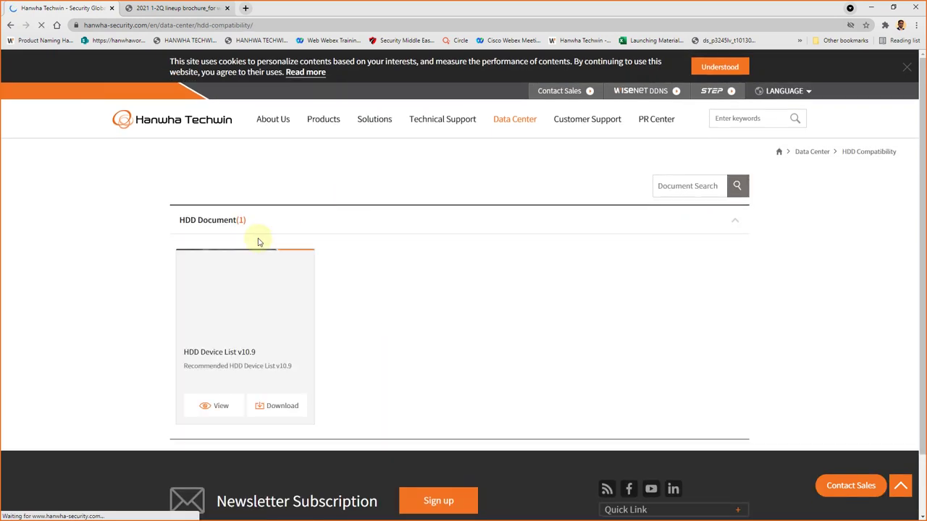
pyautogui.click(254, 221)
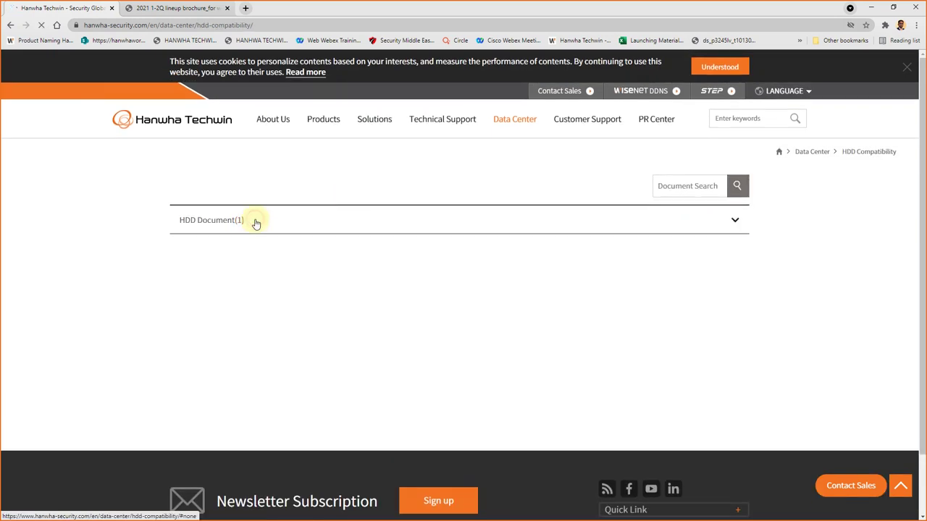
pyautogui.click(255, 221)
# - Open the HDD compatibility PDF and scroll to the page 3 Model Group List
pyautogui.click(228, 403)
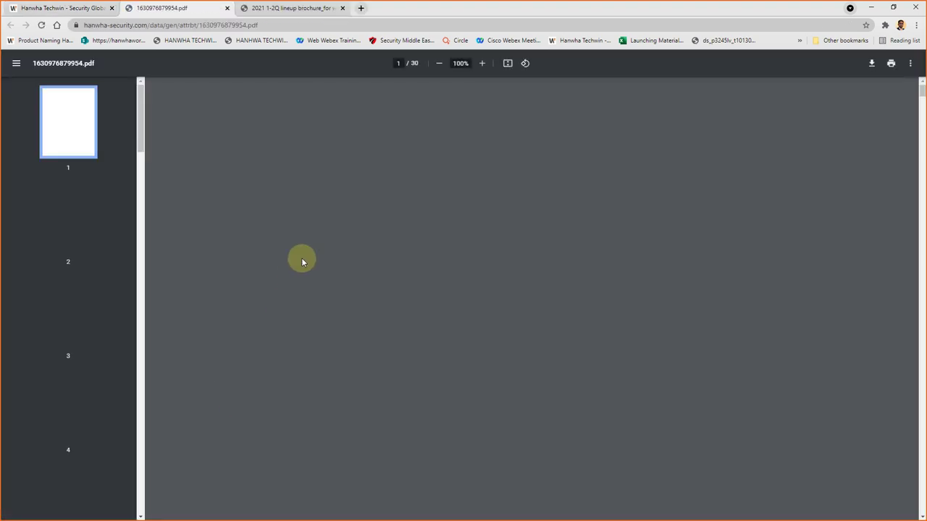
pyautogui.scroll(-3, 340, 279)
pyautogui.scroll(-5, 349, 281)
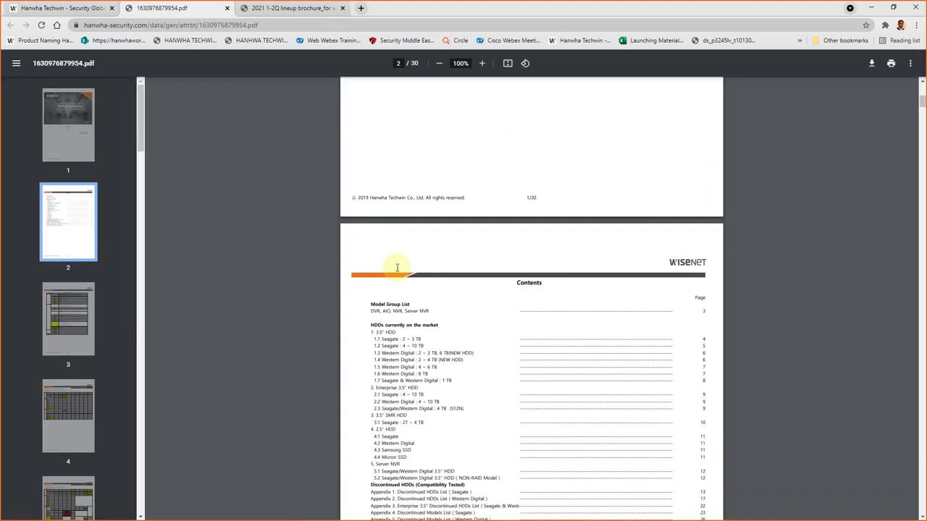
pyautogui.scroll(-10, 427, 239)
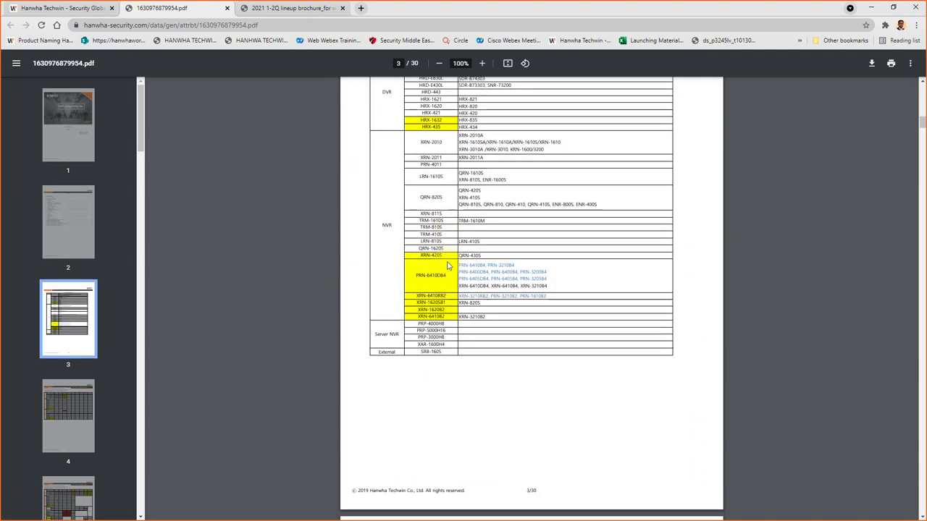
pyautogui.scroll(-5, 449, 261)
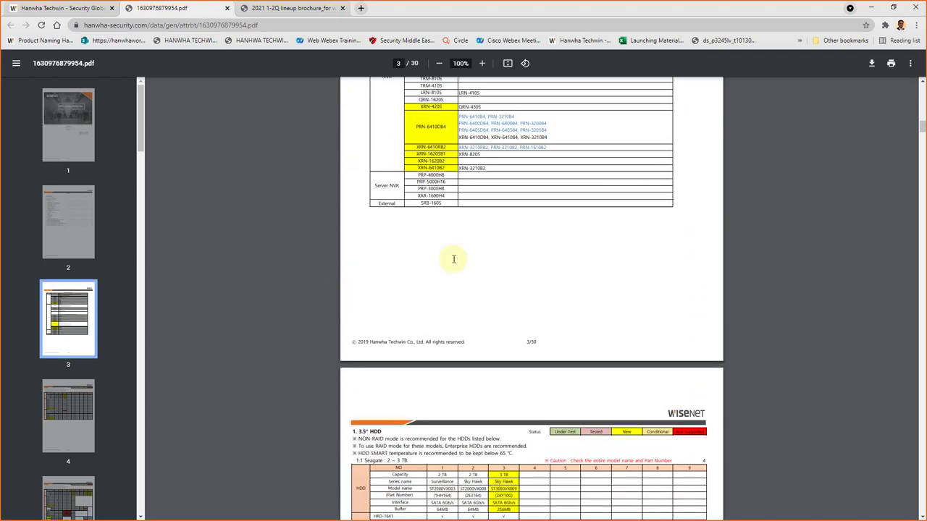
pyautogui.keyDown('ctrl'); pyautogui.scroll(2, 412, 243); pyautogui.keyUp('ctrl')
pyautogui.keyDown('ctrl'); pyautogui.scroll(3, 413, 243); pyautogui.keyUp('ctrl')
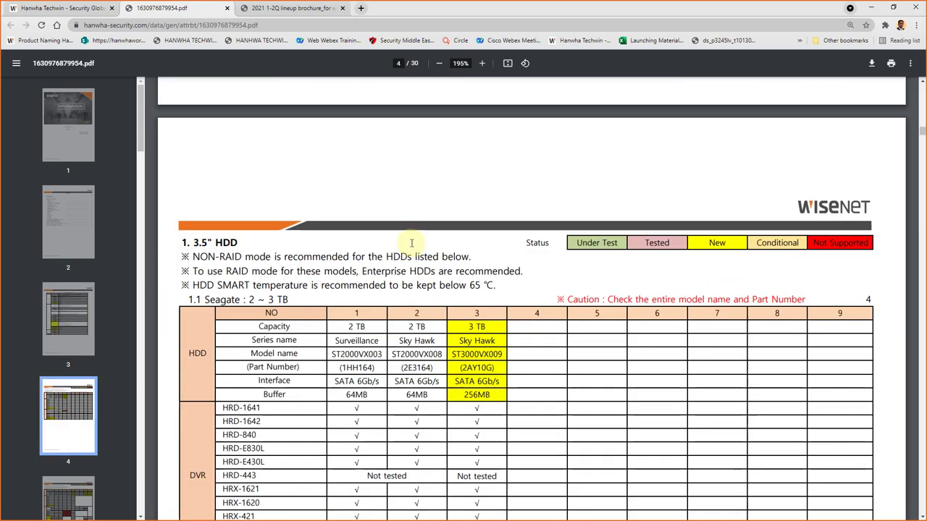
# - Search the HDD compatibility document for 'qrn-16'
pyautogui.hotkey('ctrl', 'f')
pyautogui.write('qrn')
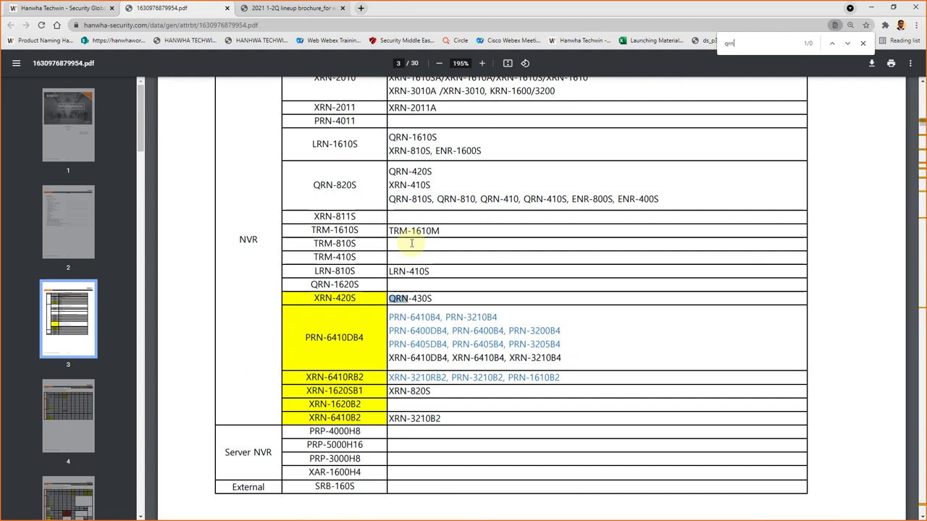
pyautogui.write('-1610')
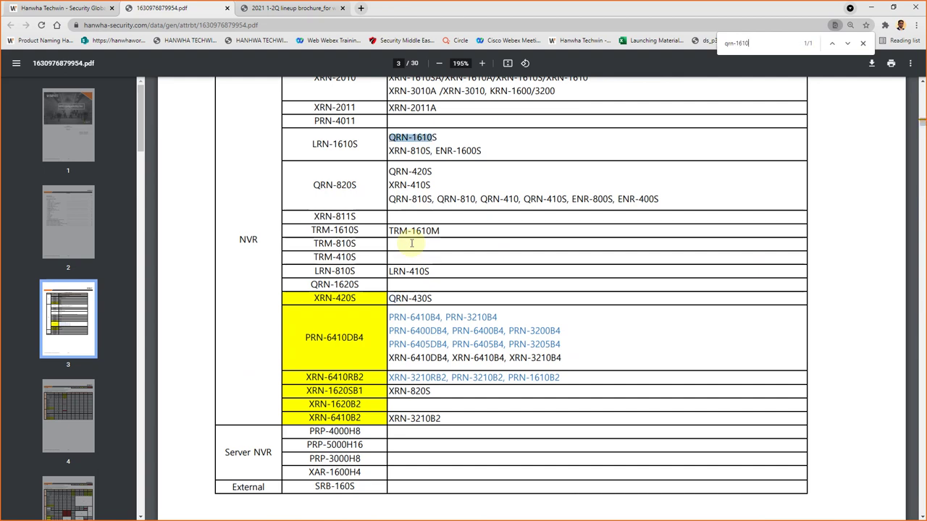
pyautogui.scroll(2, 598, 289)
pyautogui.scroll(2, 413, 299)
pyautogui.scroll(1, 418, 303)
pyautogui.scroll(-3, 421, 296)
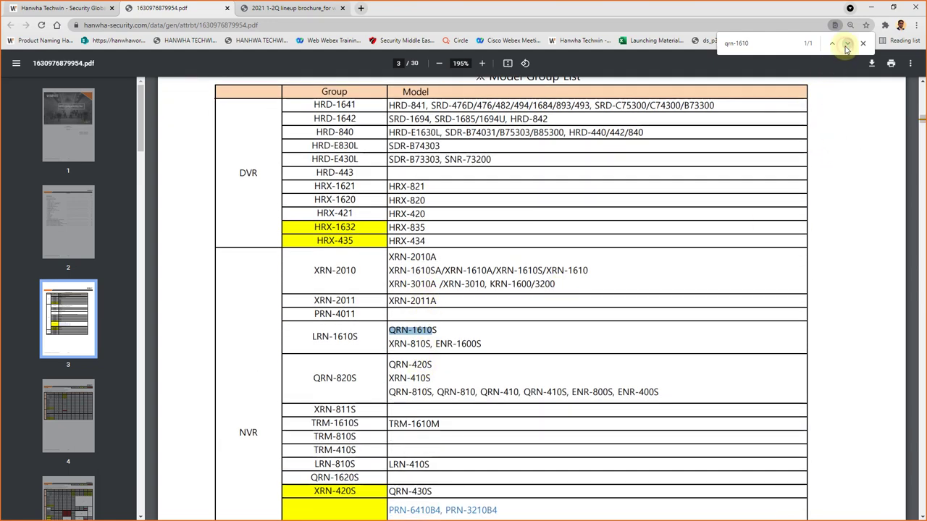
pyautogui.scroll(1, 478, 395)
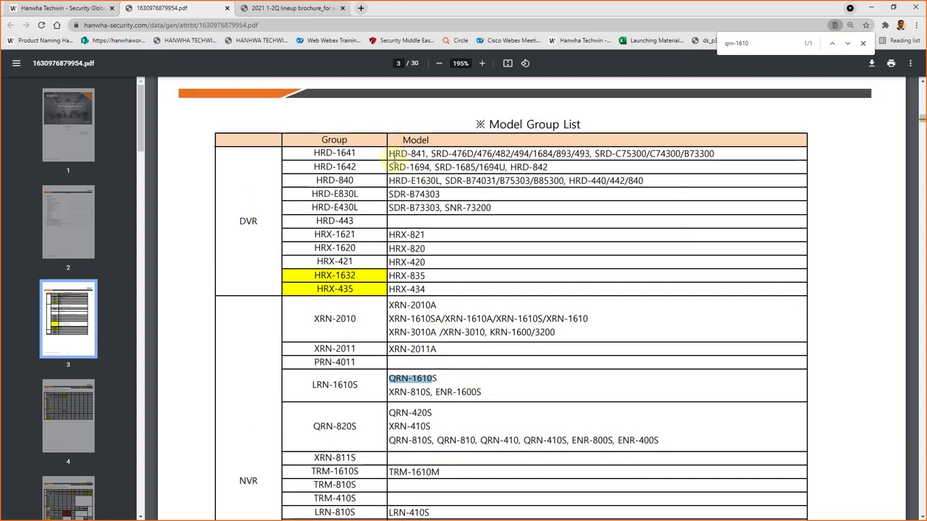
# - Highlight QRN-1610S and its LRN-1610S group name in the Model Group List
pyautogui.moveTo(389, 377); pyautogui.dragTo(437, 375)
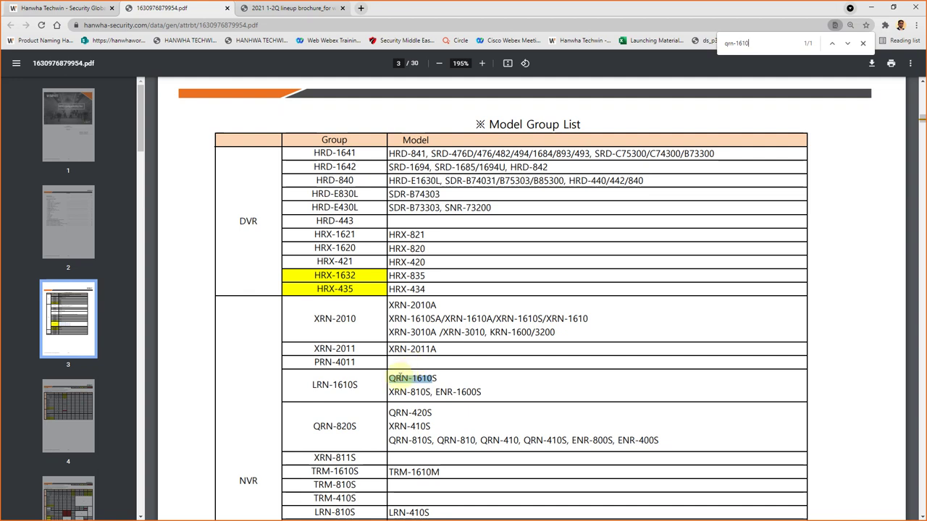
pyautogui.moveTo(313, 391); pyautogui.dragTo(437, 383)
pyautogui.click(353, 387)
pyautogui.click(316, 383)
pyautogui.click(339, 389)
pyautogui.moveTo(314, 385); pyautogui.dragTo(427, 392)
# - Select the PRN-6410DB4 and XRN-3210B4 entries, then the LRN-1610S group name again
pyautogui.scroll(-4, 381, 329)
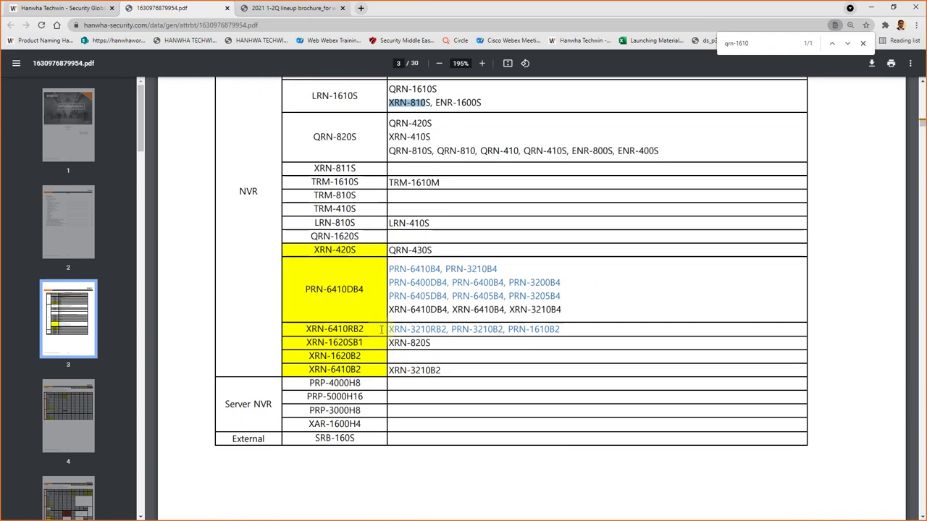
pyautogui.moveTo(307, 289); pyautogui.dragTo(352, 289)
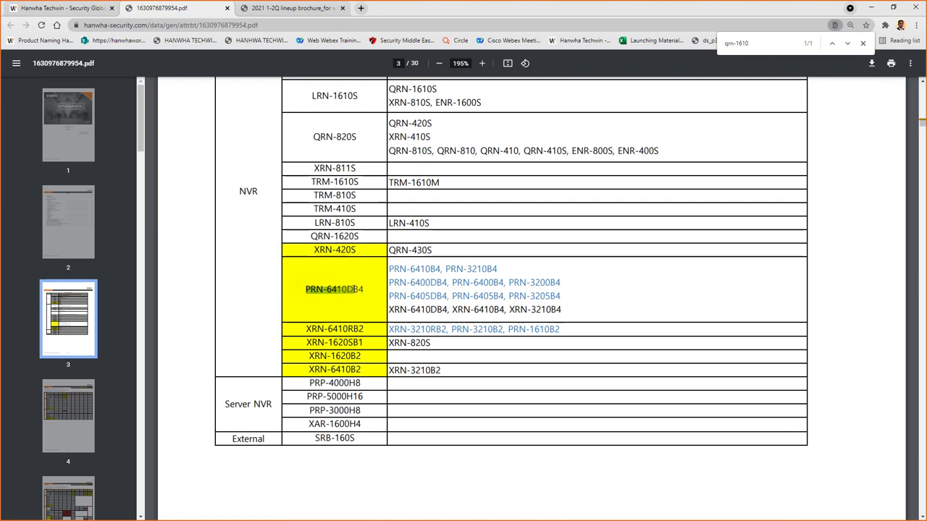
pyautogui.moveTo(509, 309); pyautogui.dragTo(560, 310)
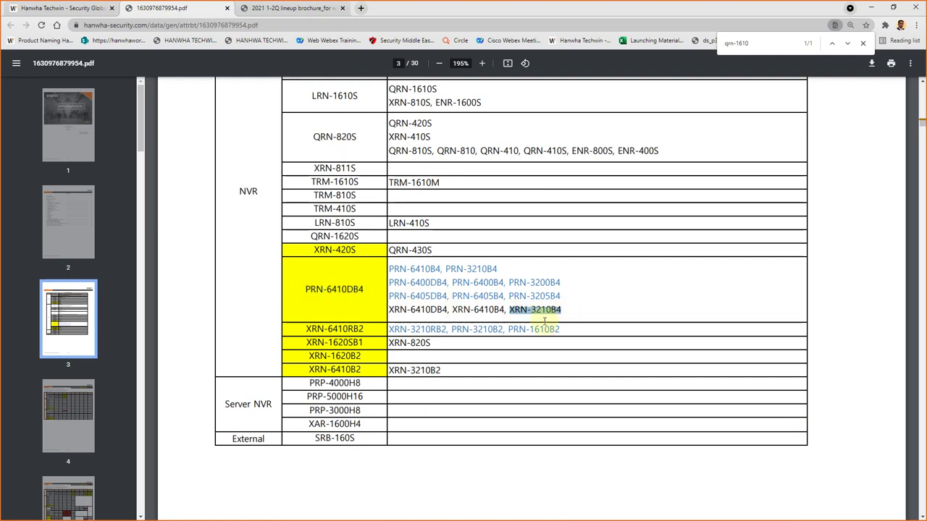
pyautogui.scroll(3, 556, 195)
pyautogui.scroll(2, 557, 194)
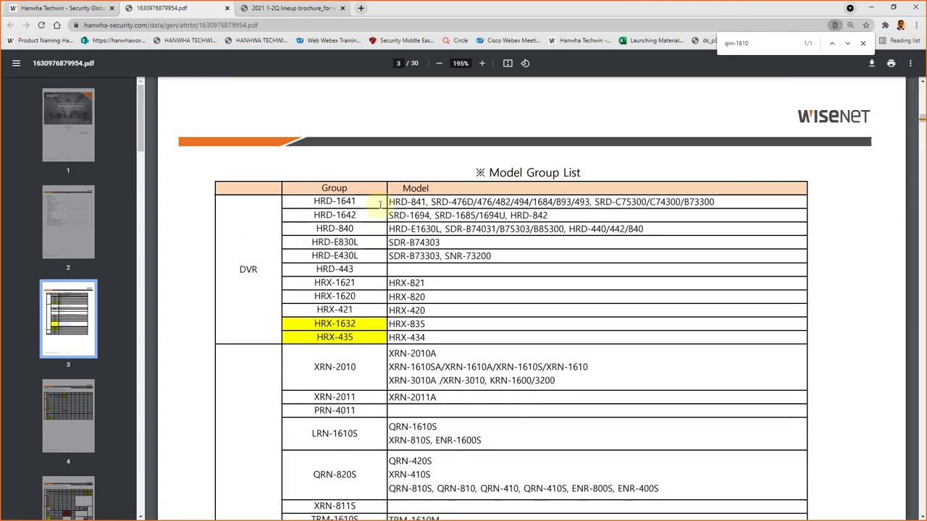
pyautogui.moveTo(310, 385); pyautogui.dragTo(353, 378)
# - Search the PDF for LRN-1610S and check its tick against the ST4000VX000 drive
pyautogui.hotkey('ctrl', 'c')
pyautogui.tripleClick(768, 44)
pyautogui.hotkey('ctrl', 'v')
pyautogui.press('Return')
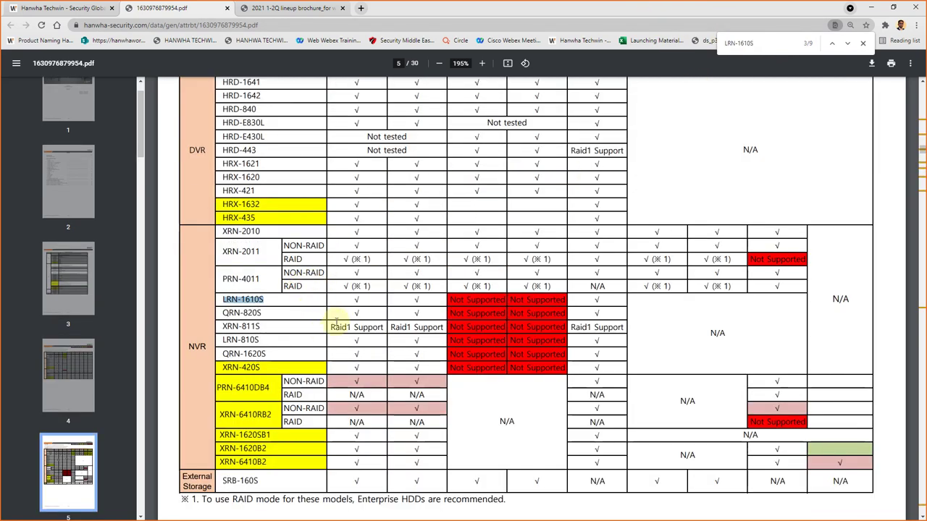
pyautogui.doubleClick(356, 299)
pyautogui.scroll(1, 377, 197)
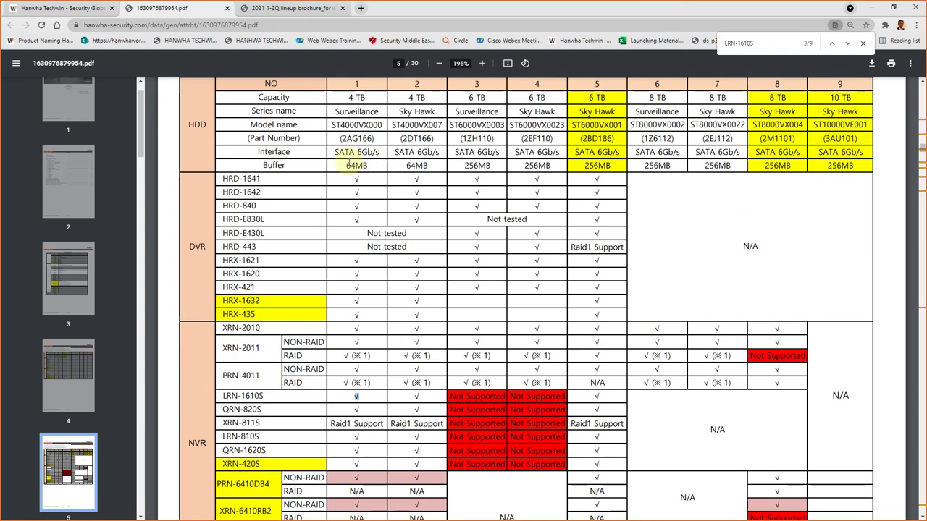
pyautogui.moveTo(332, 124); pyautogui.dragTo(373, 125)
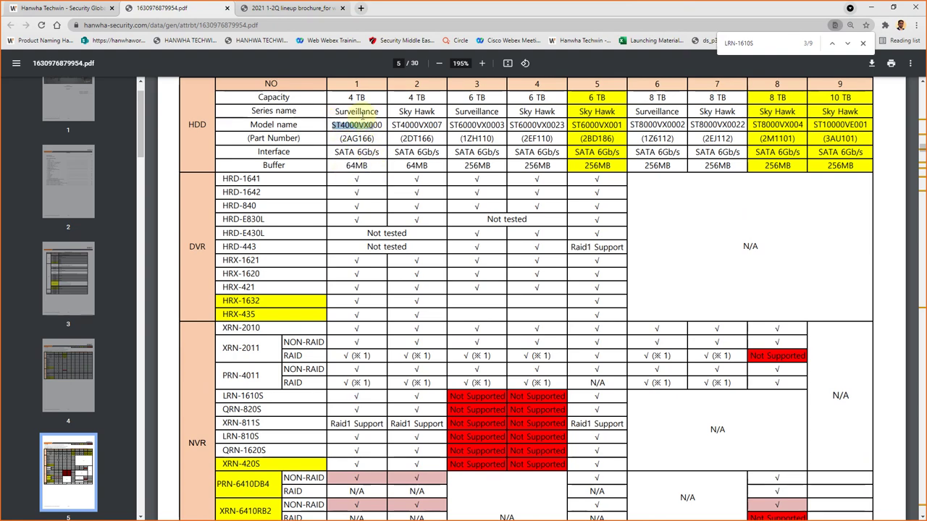
# - Step through the further LRN-1610S matches on pages 5–6, then return to the HDD Compatibility web page
pyautogui.click(848, 44)
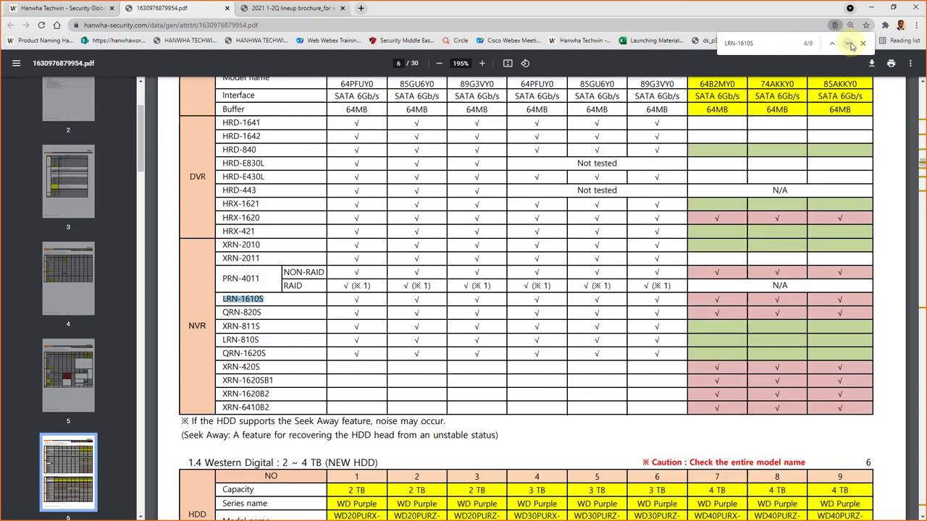
pyautogui.scroll(2, 540, 303)
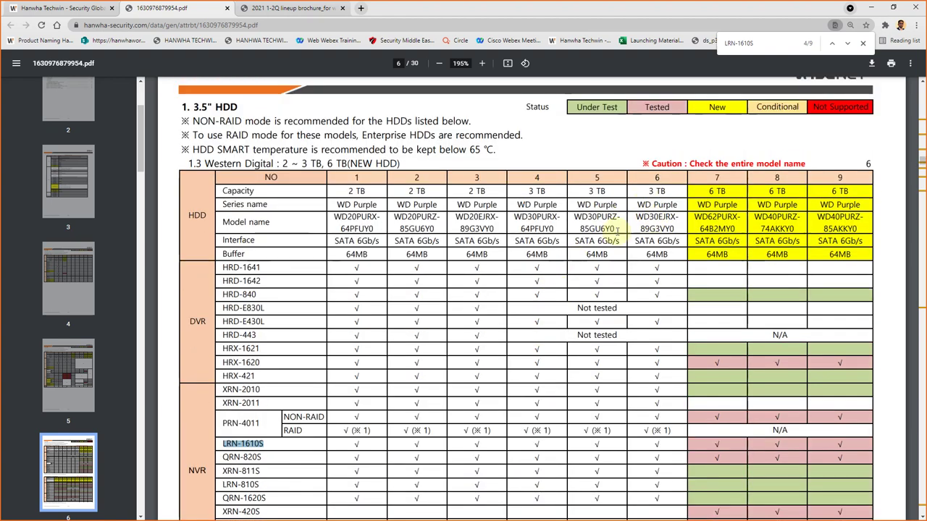
pyautogui.click(846, 45)
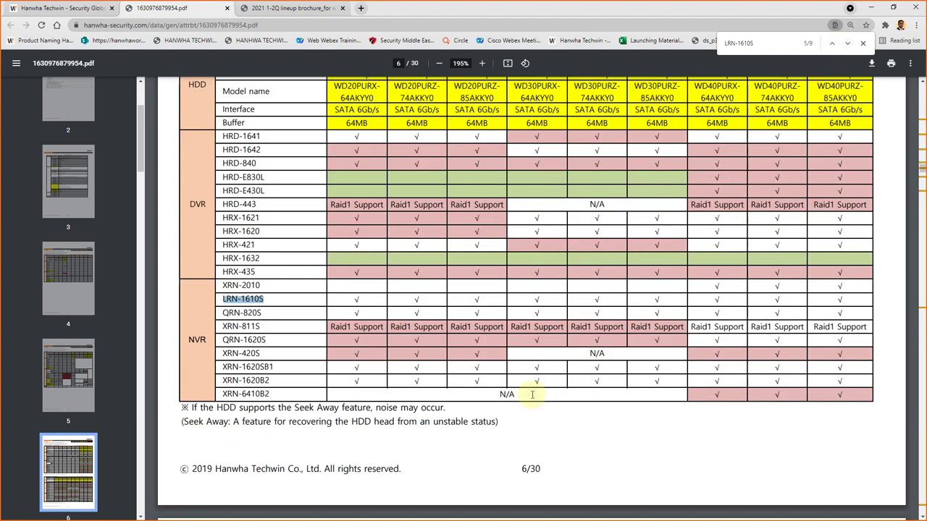
pyautogui.scroll(2, 819, 319)
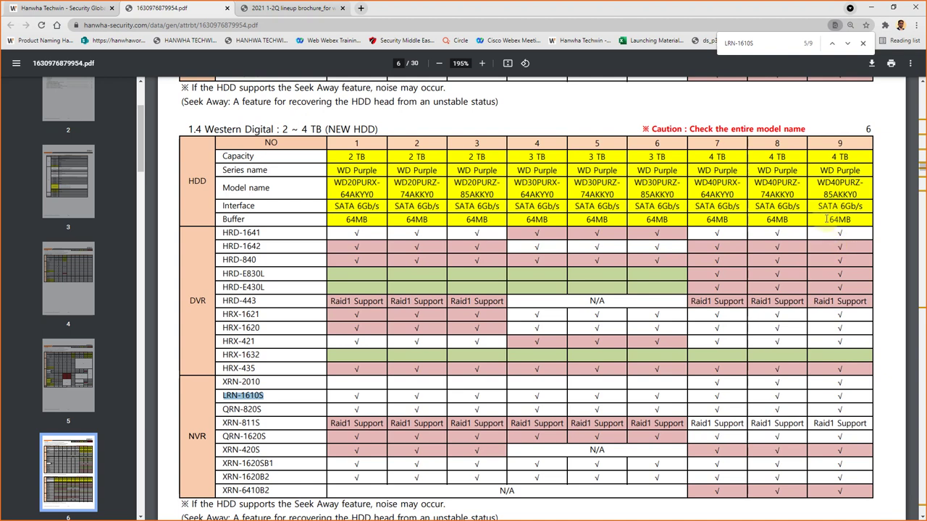
pyautogui.click(103, 6)
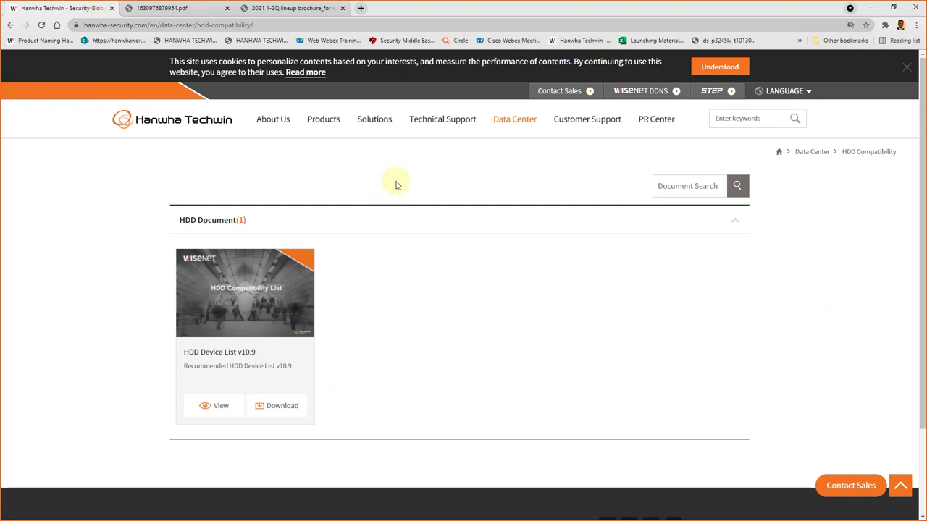
# - Switch to the 2021 lineup brochure and browse the page 66 NVR table, selecting the QRN-410S heading
pyautogui.click(260, 7)
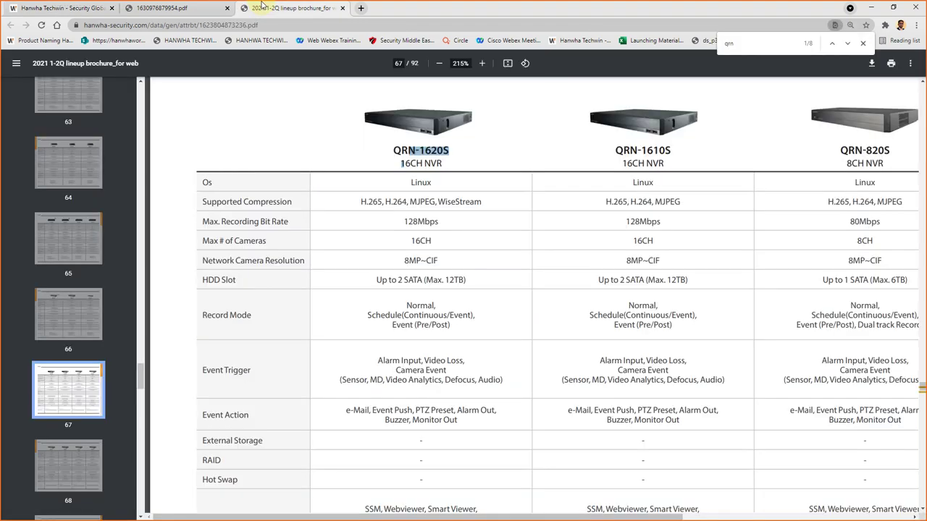
pyautogui.scroll(5, 502, 335)
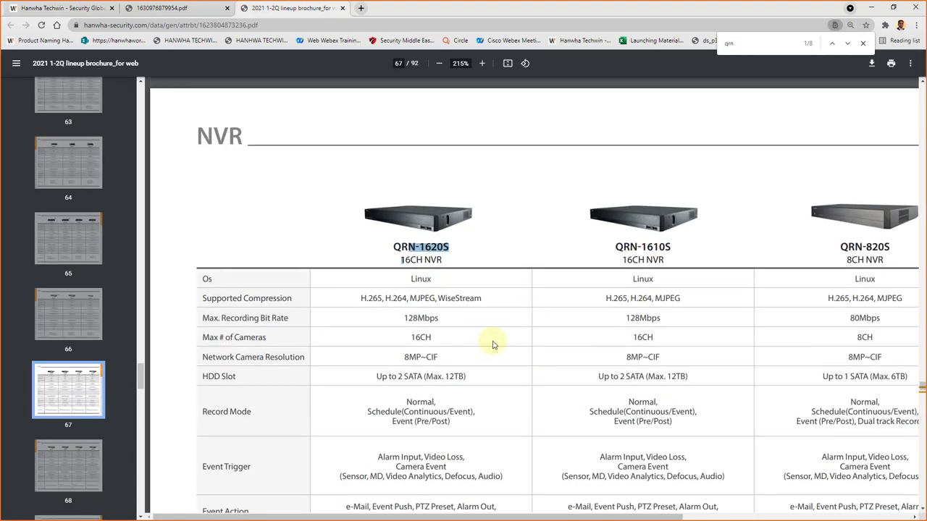
pyautogui.scroll(8, 497, 344)
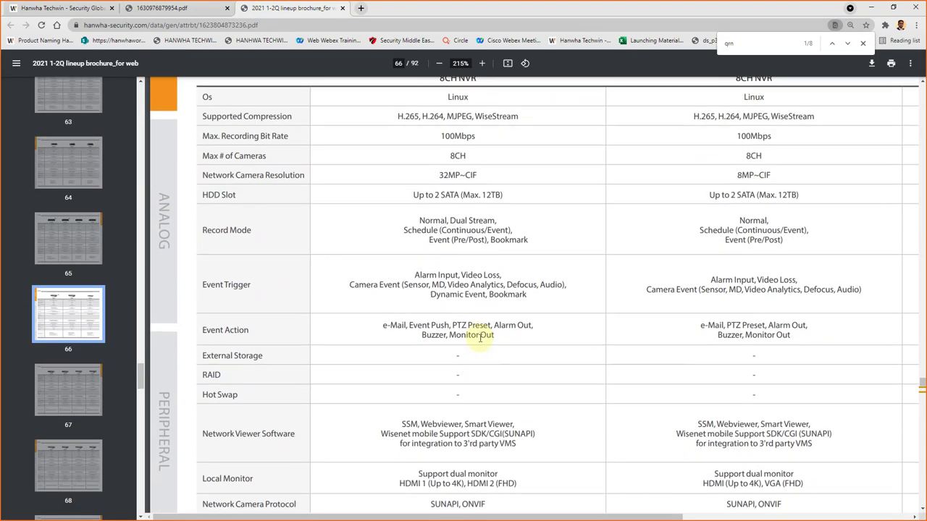
pyautogui.scroll(-20, 480, 337)
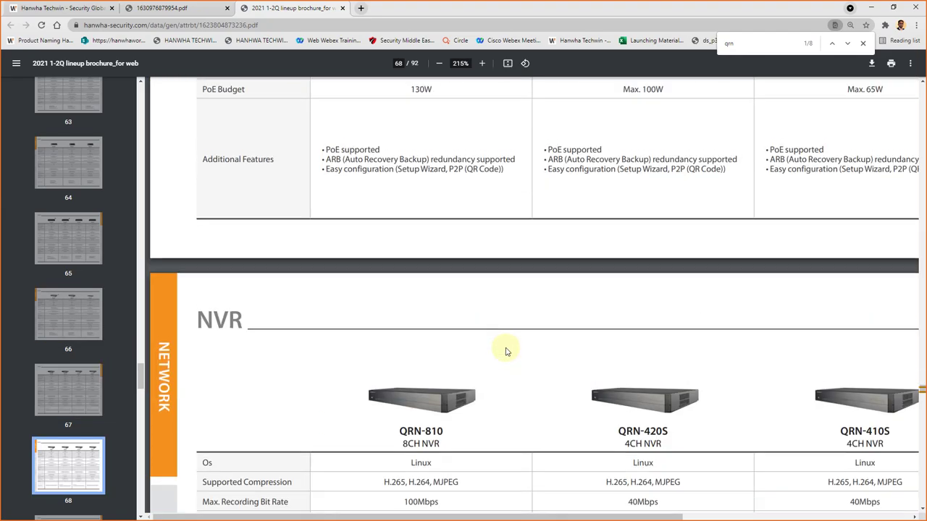
pyautogui.scroll(-3, 506, 351)
pyautogui.scroll(5, 505, 351)
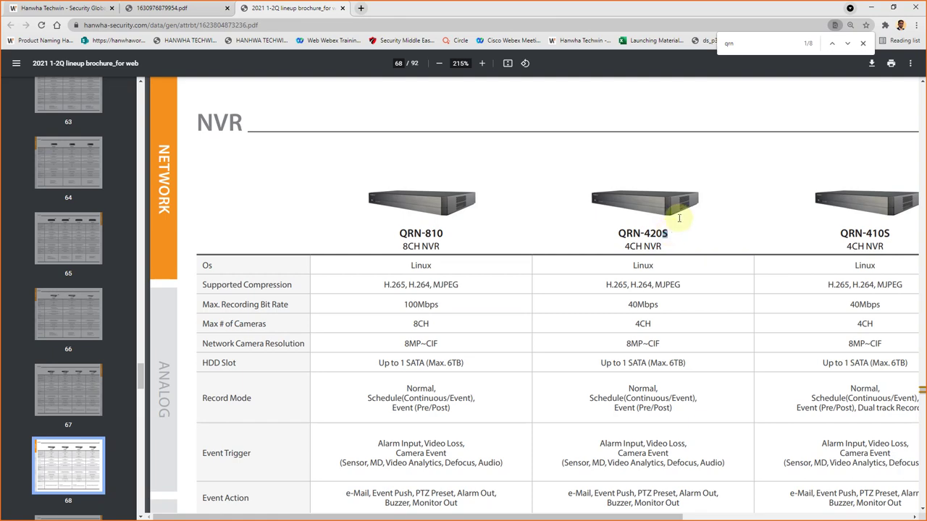
pyautogui.scroll(-4, 672, 233)
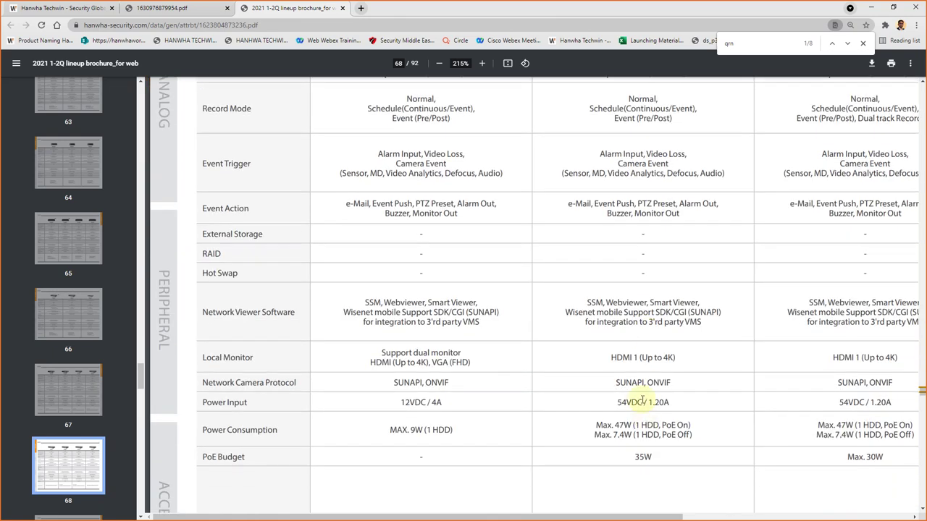
pyautogui.scroll(3, 631, 451)
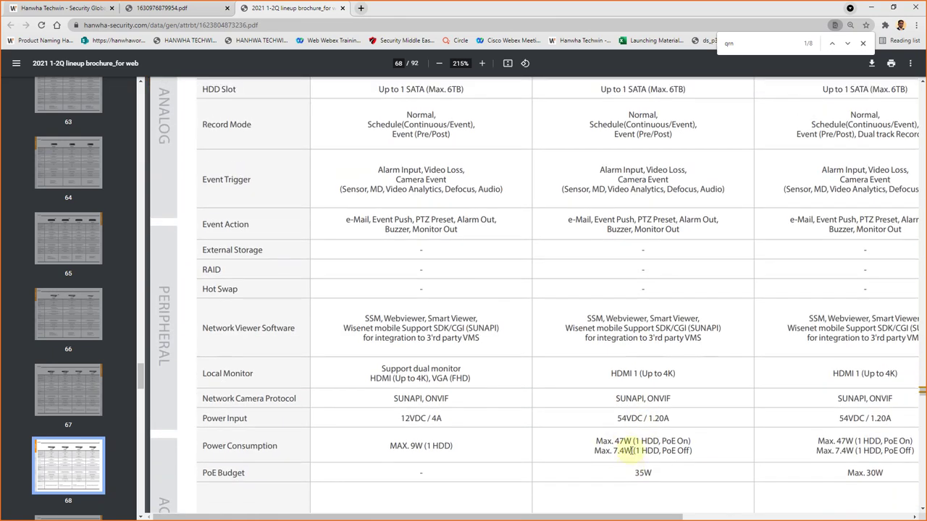
pyautogui.moveTo(866, 139); pyautogui.dragTo(874, 143)
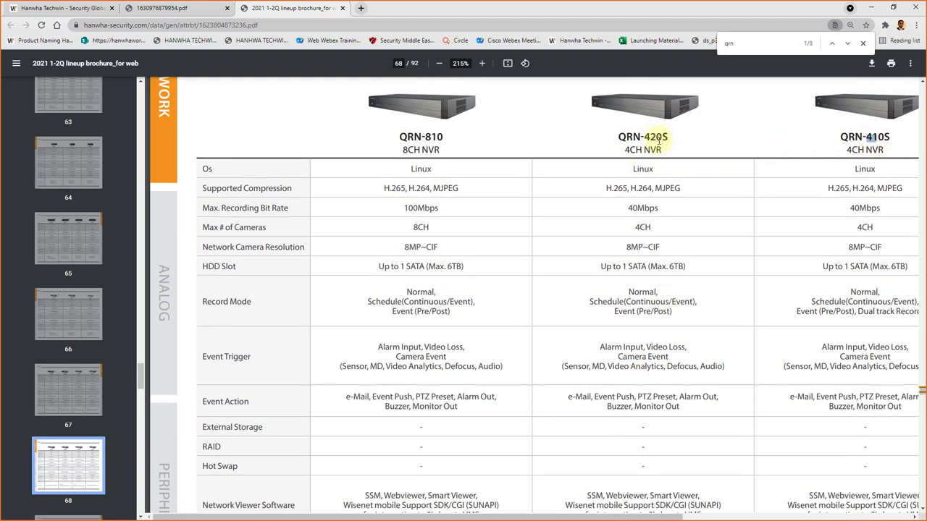
pyautogui.scroll(1, 518, 325)
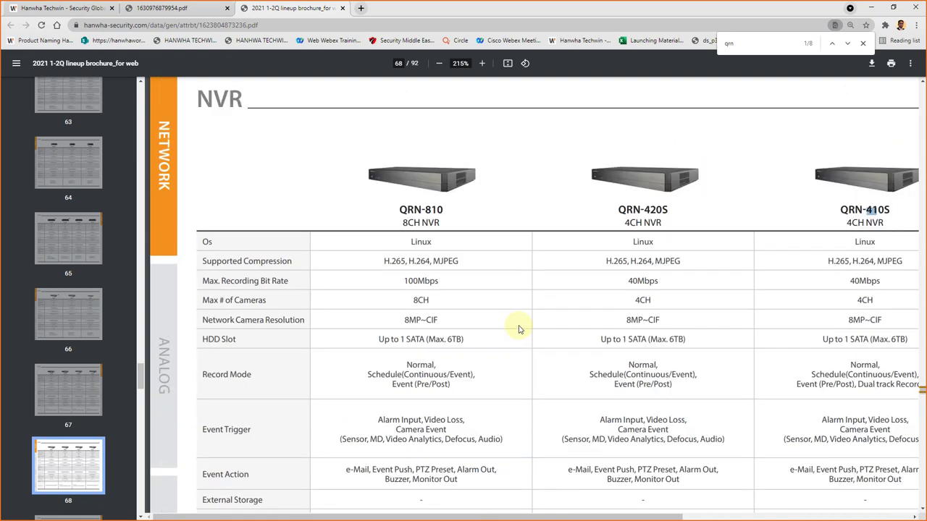
pyautogui.scroll(-1, 517, 326)
pyautogui.click(611, 266)
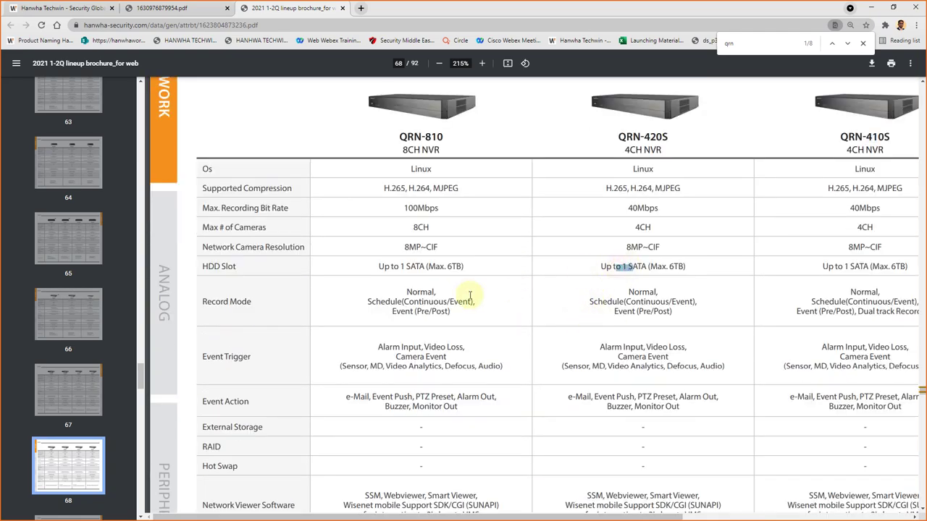
pyautogui.scroll(6, 472, 300)
pyautogui.scroll(6, 470, 299)
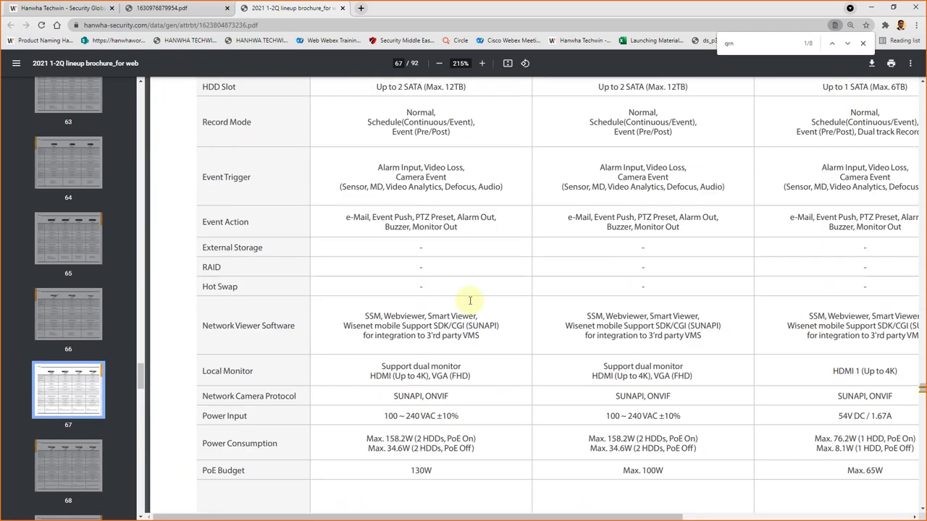
pyautogui.scroll(2, 475, 302)
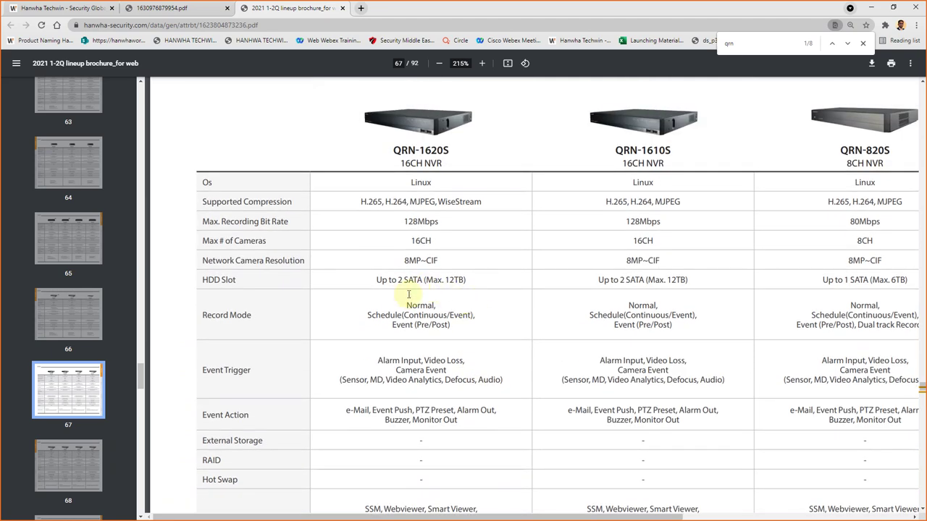
# - Highlight the QRN-1620S 2 SATA slot spec and the XRN-410S/810S names, then reach page 65's 16CH NVRs
pyautogui.moveTo(419, 280); pyautogui.dragTo(436, 282)
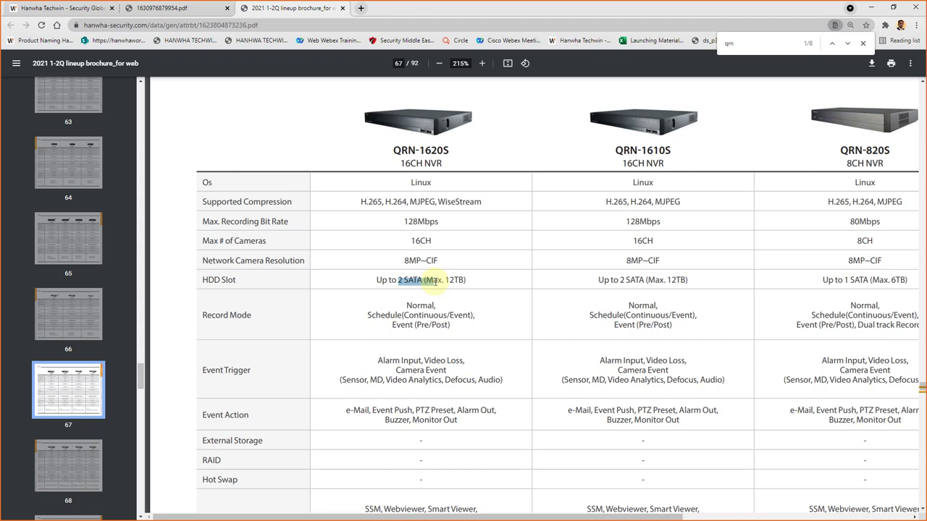
pyautogui.scroll(15, 435, 282)
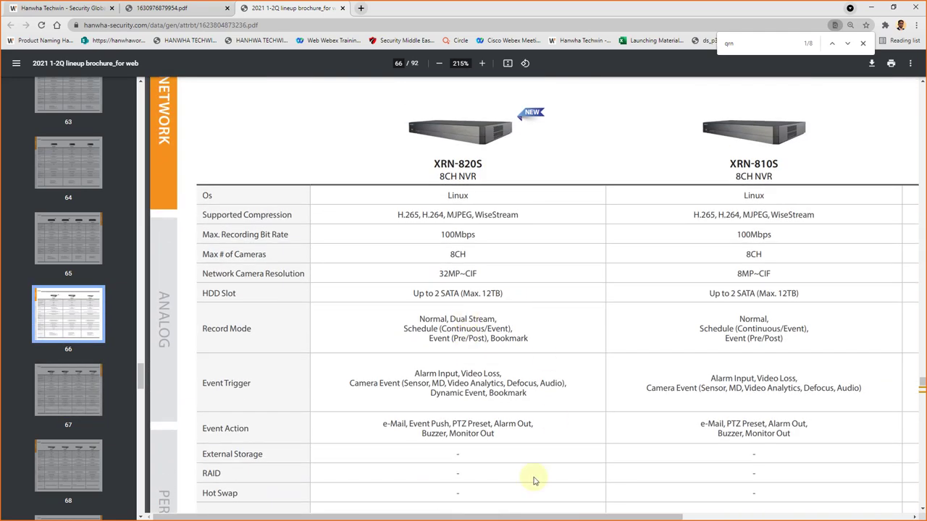
pyautogui.moveTo(584, 517); pyautogui.dragTo(728, 320)
pyautogui.moveTo(837, 163); pyautogui.dragTo(880, 165)
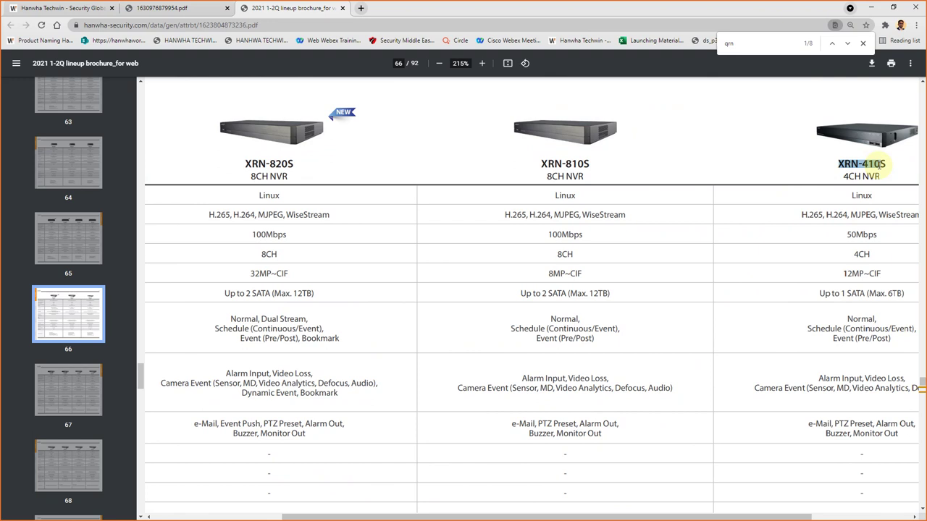
pyautogui.moveTo(655, 518); pyautogui.dragTo(688, 518)
pyautogui.click(838, 164)
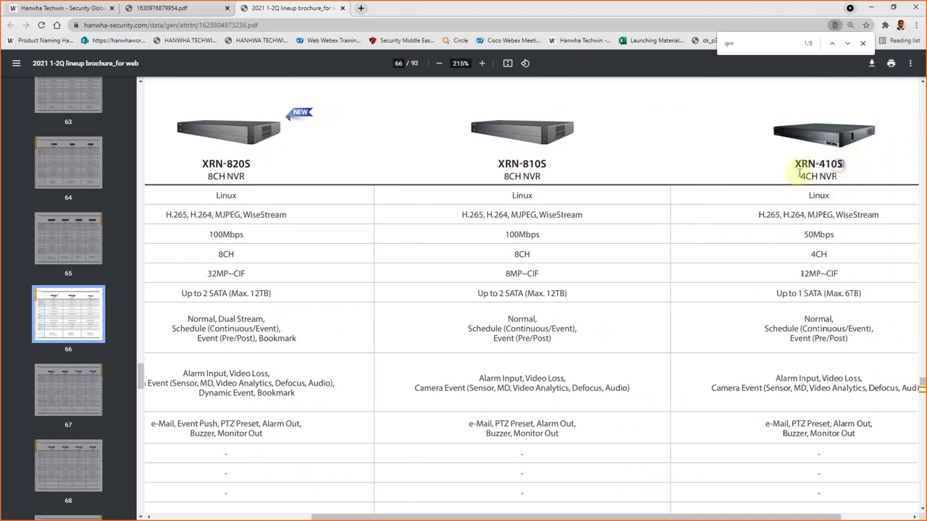
pyautogui.moveTo(548, 164); pyautogui.dragTo(522, 164)
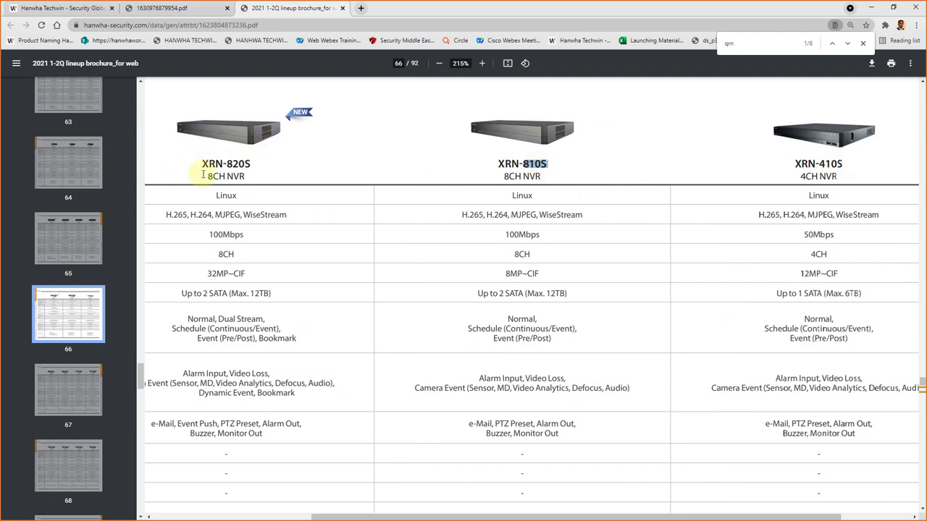
pyautogui.click(228, 164)
pyautogui.scroll(10, 244, 182)
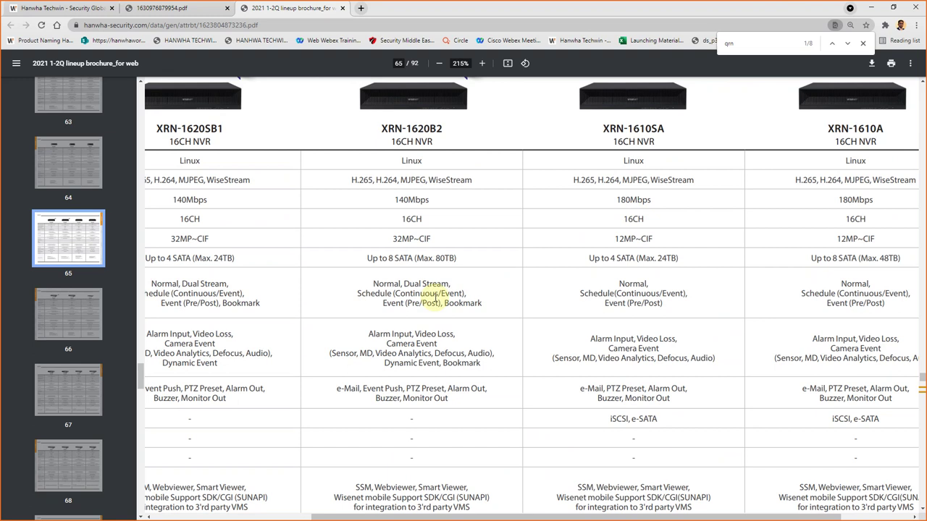
pyautogui.scroll(-10, 413, 294)
pyautogui.scroll(-3, 425, 296)
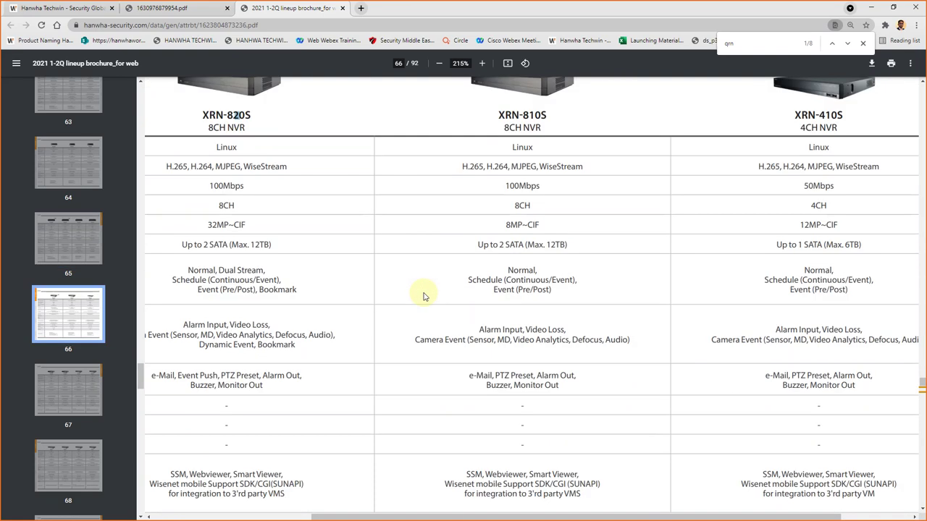
pyautogui.scroll(2, 427, 301)
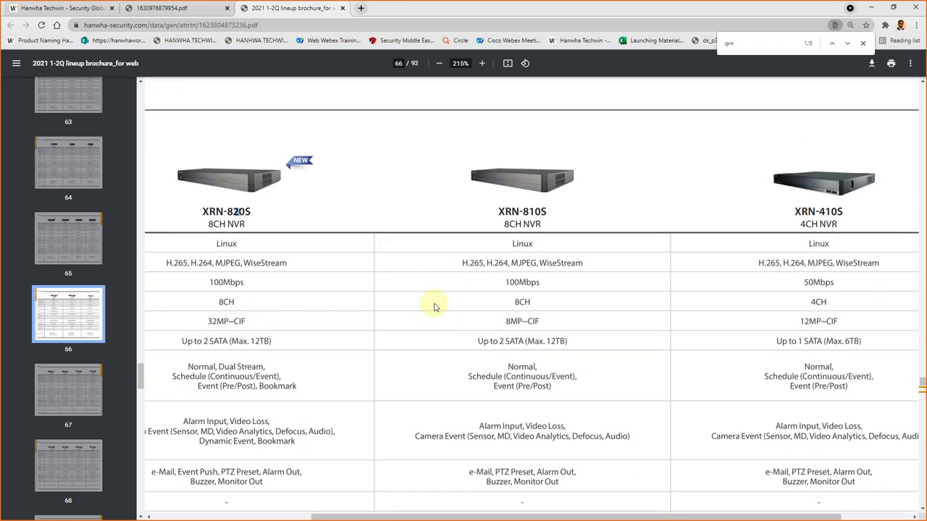
pyautogui.scroll(-5, 326, 279)
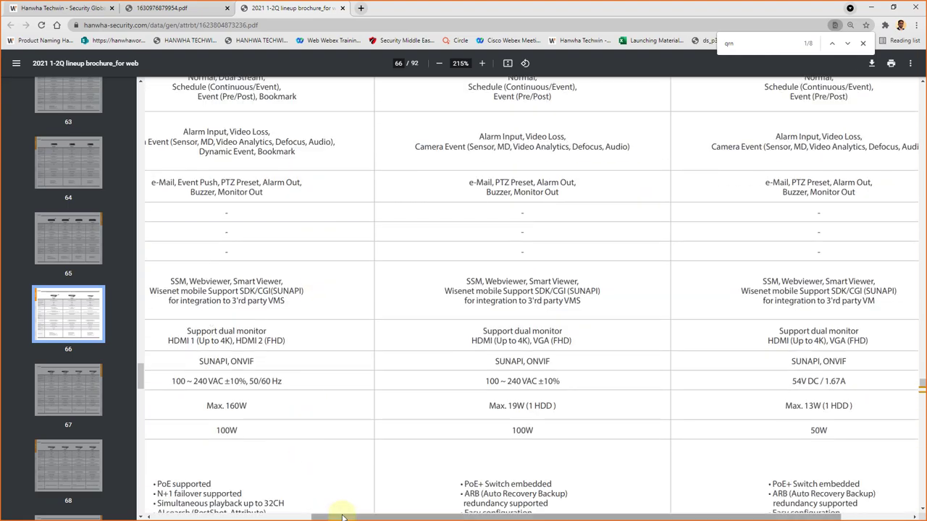
pyautogui.moveTo(343, 517); pyautogui.dragTo(307, 517)
pyautogui.scroll(15, 406, 300)
pyautogui.scroll(6, 402, 304)
pyautogui.scroll(-1, 359, 280)
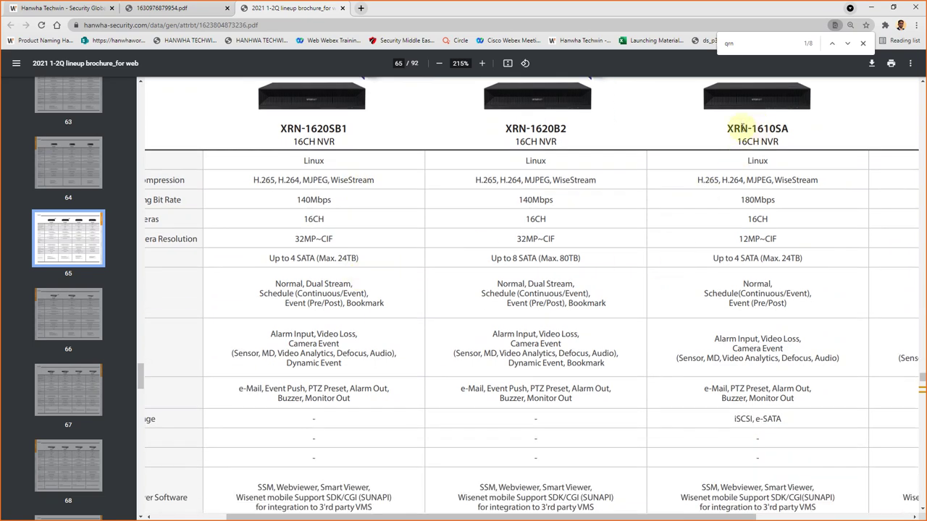
# - Highlight the XRN-1610SA's 220W PoE budget and the XRN-1620B2's 8 SATA HDD slots
pyautogui.scroll(-4, 735, 250)
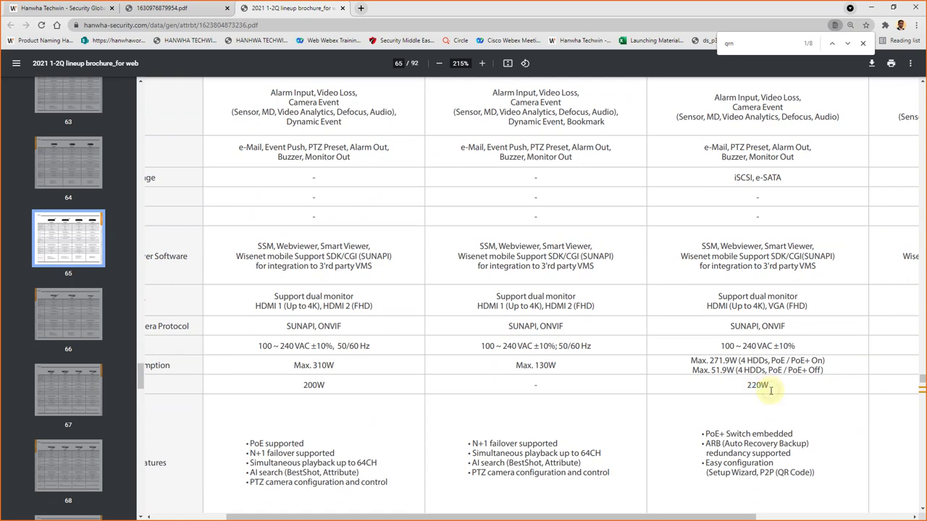
pyautogui.keyDown('ctrl'); pyautogui.scroll(3, 773, 390); pyautogui.keyUp('ctrl')
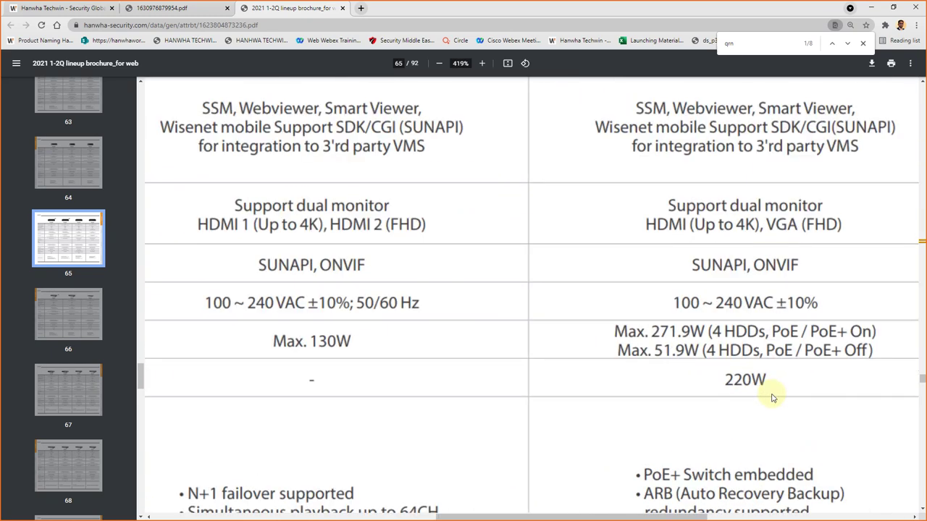
pyautogui.moveTo(712, 382); pyautogui.dragTo(756, 384)
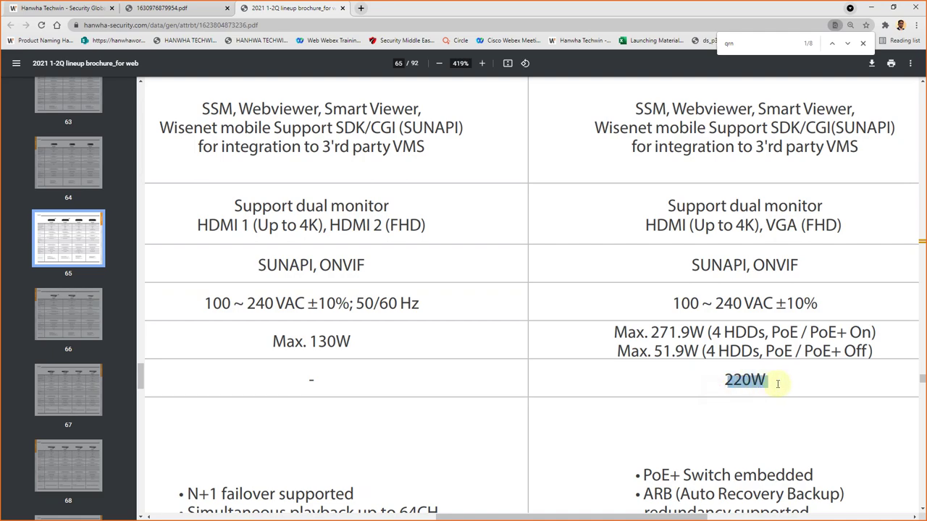
pyautogui.keyDown('ctrl'); pyautogui.scroll(-4, 782, 382); pyautogui.keyUp('ctrl')
pyautogui.scroll(2, 587, 232)
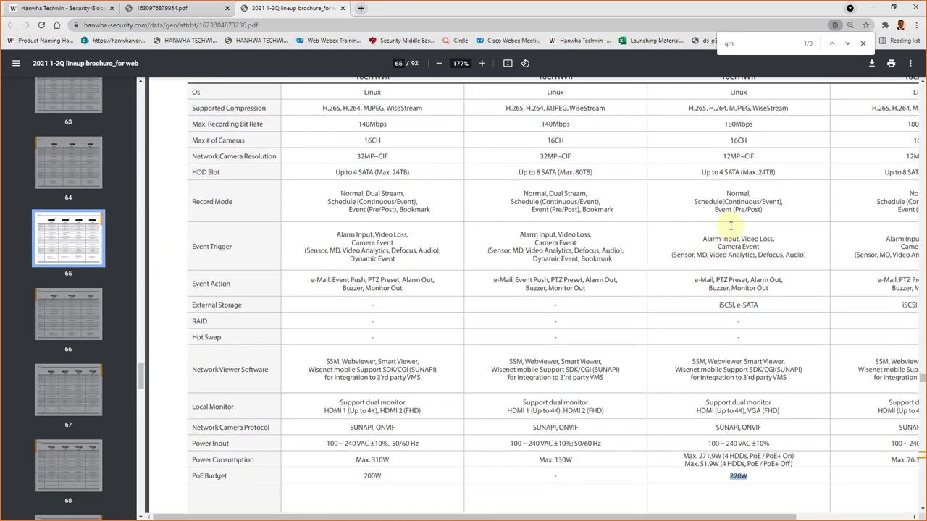
pyautogui.keyDown('ctrl'); pyautogui.scroll(2, 713, 174); pyautogui.keyUp('ctrl')
pyautogui.scroll(2, 720, 187)
pyautogui.scroll(1, 712, 298)
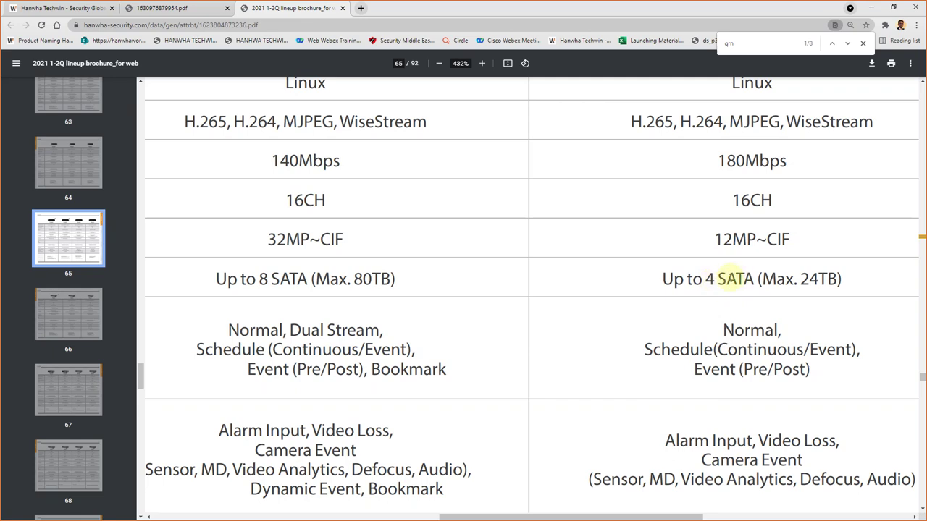
pyautogui.moveTo(260, 283); pyautogui.dragTo(297, 284)
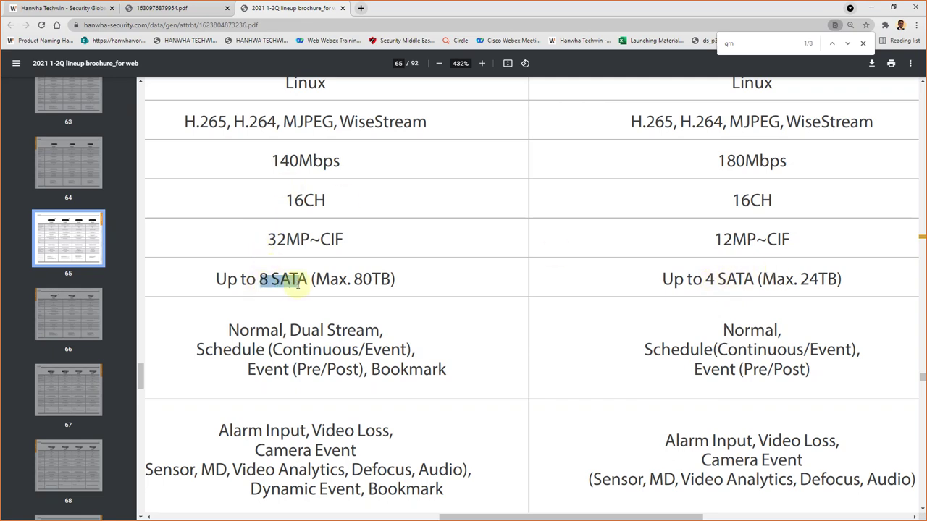
pyautogui.scroll(-3, 297, 284)
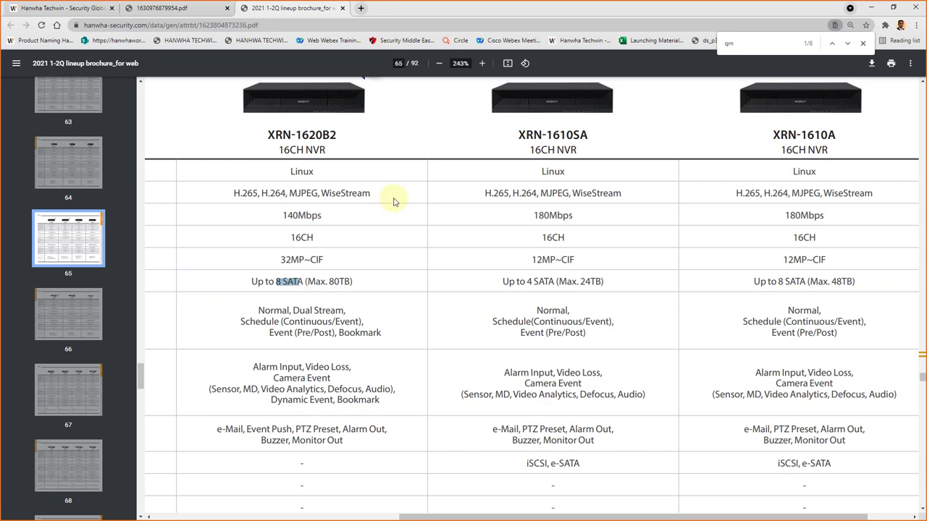
pyautogui.scroll(-1, 393, 202)
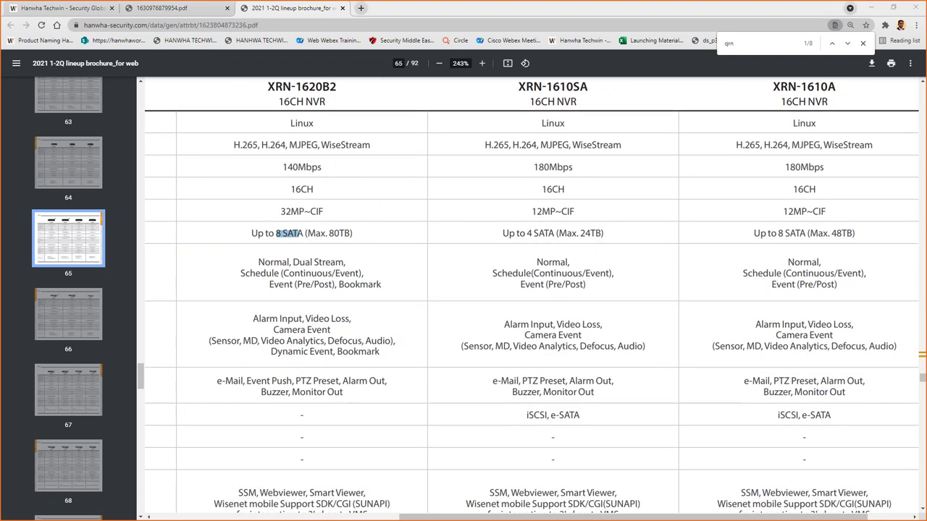
# - Glance at Calculator, then highlight the XRN-1620B2's N+1 failover support and scroll on to page 67
pyautogui.hotkey('alt', 'Tab')
pyautogui.doubleClick(502, 346)
pyautogui.scroll(-6, 510, 323)
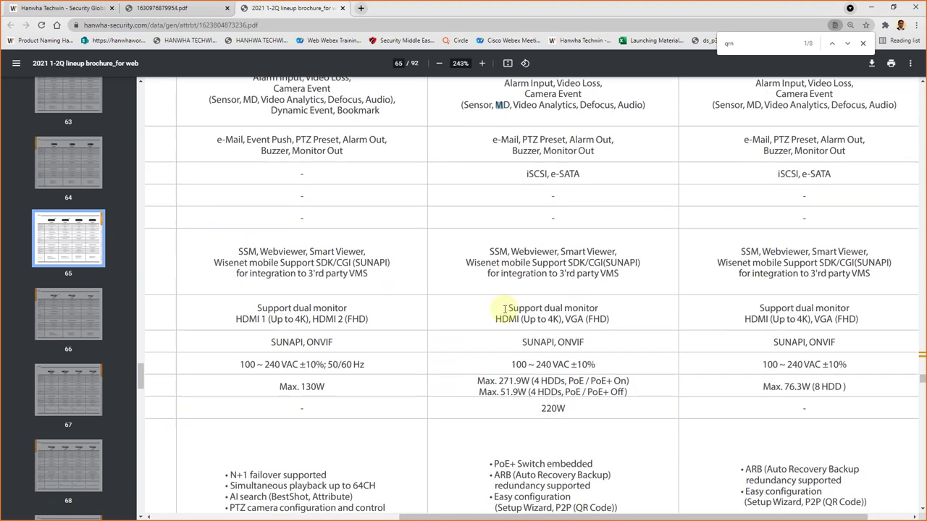
pyautogui.moveTo(225, 427); pyautogui.dragTo(328, 426)
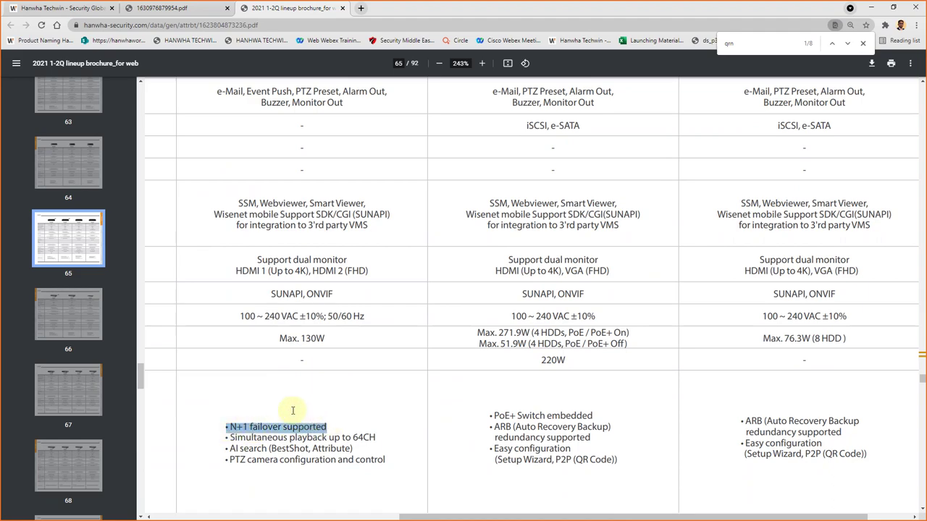
pyautogui.scroll(2, 272, 394)
pyautogui.scroll(-8, 285, 381)
pyautogui.scroll(-20, 319, 362)
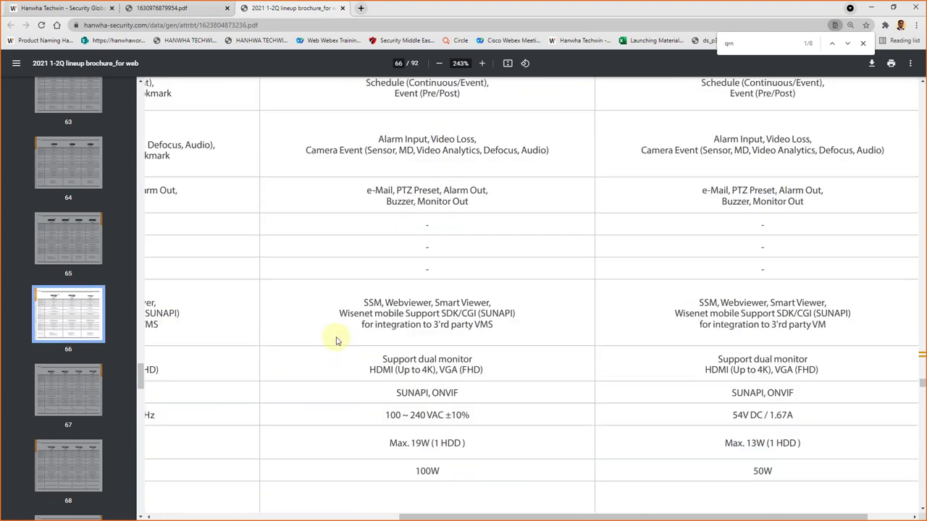
pyautogui.scroll(-5, 348, 355)
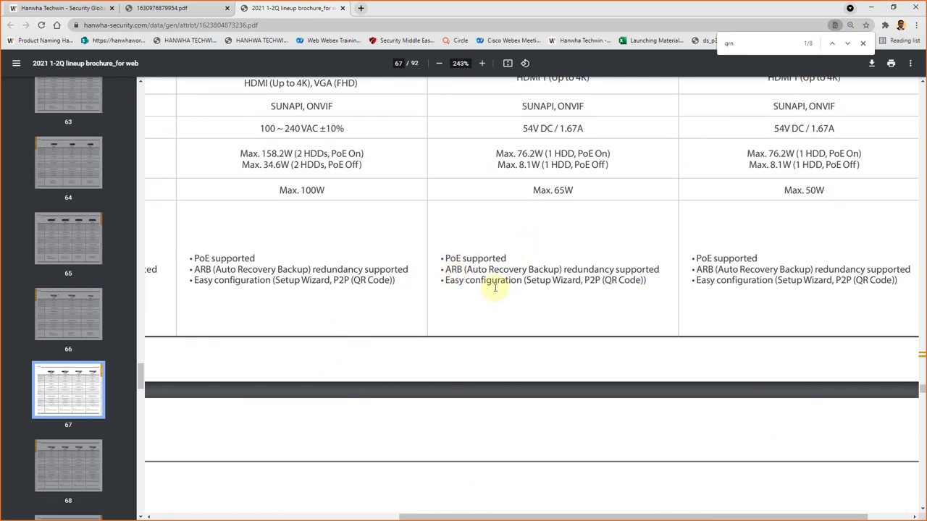
# - Scroll back up from page 67 through page 66, selecting N+1 failover lines along the way
pyautogui.scroll(6, 371, 246)
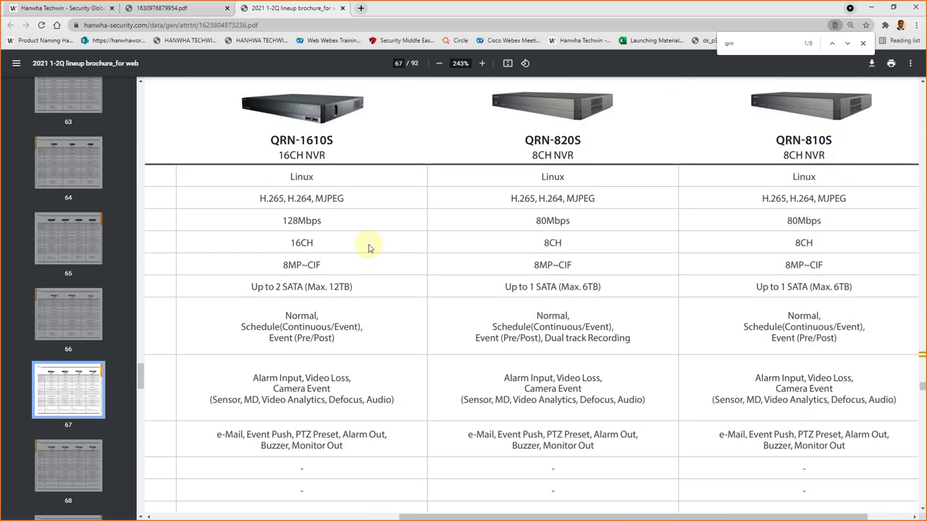
pyautogui.scroll(1, 368, 247)
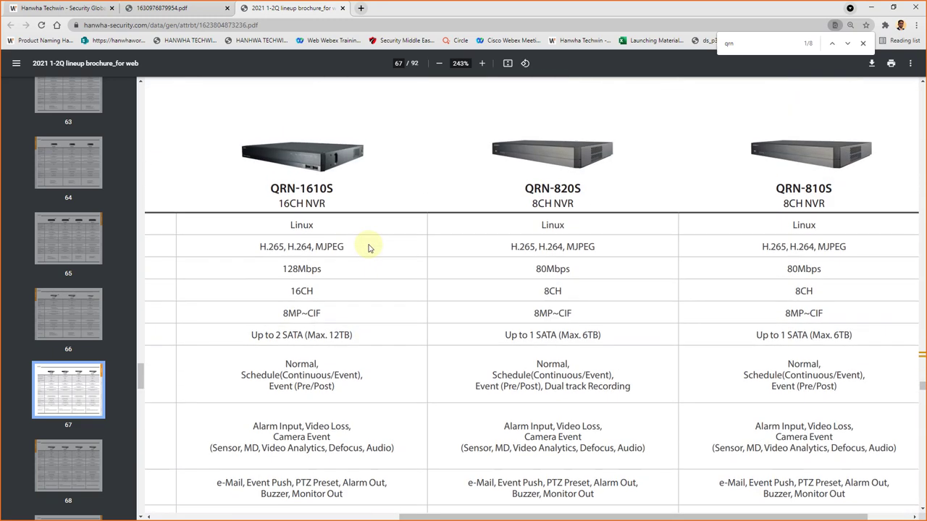
pyautogui.scroll(15, 368, 247)
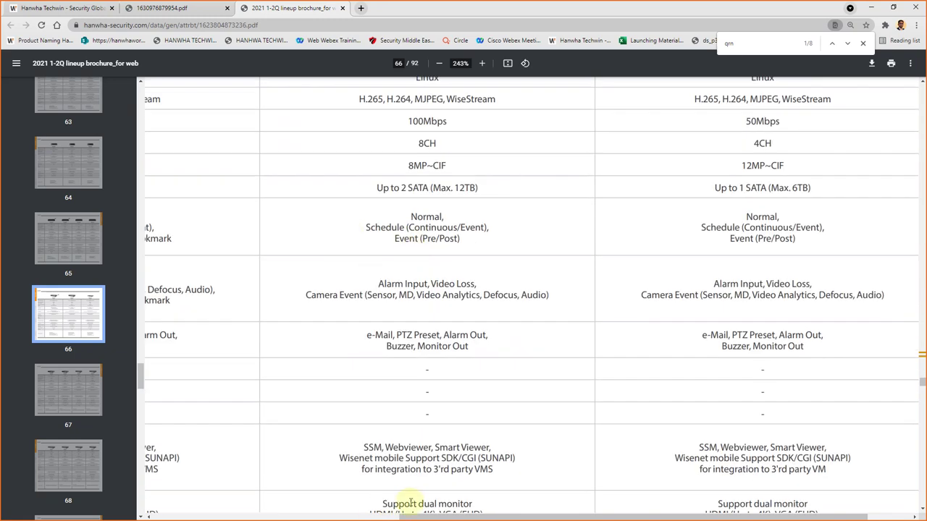
pyautogui.moveTo(432, 516); pyautogui.dragTo(233, 515)
pyautogui.scroll(6, 326, 341)
pyautogui.scroll(10, 339, 339)
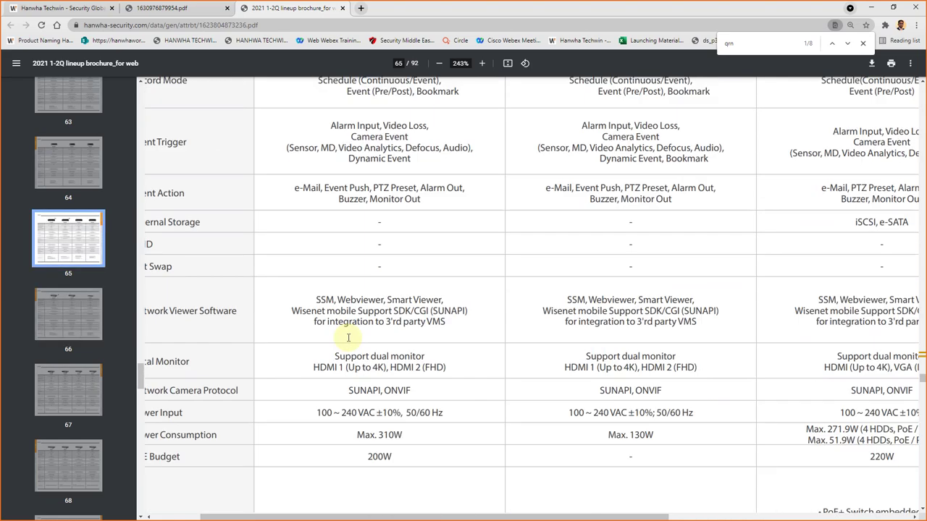
pyautogui.scroll(2, 348, 336)
pyautogui.moveTo(340, 184); pyautogui.dragTo(380, 183)
pyautogui.scroll(-6, 386, 245)
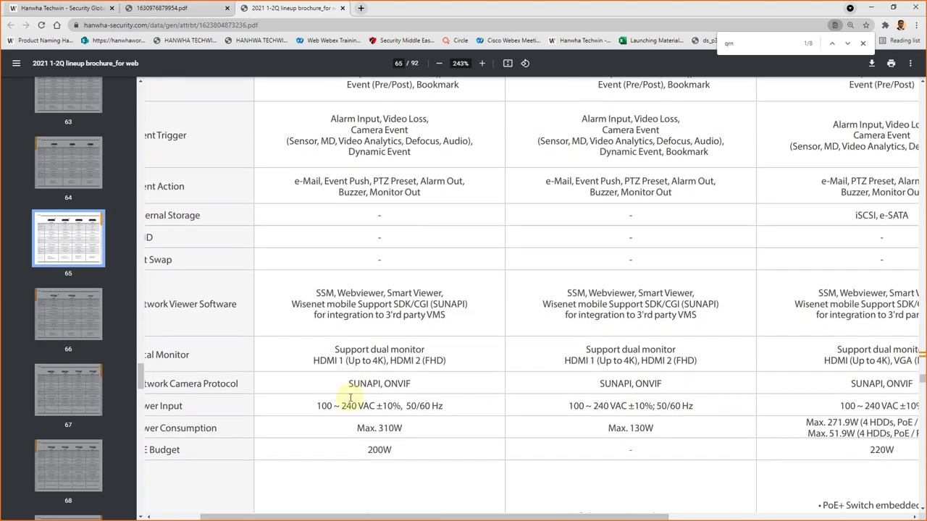
# - Highlight the XRN-1620SB1's N+1 failover support and return to the XRN-1620SB1 header on page 65
pyautogui.moveTo(299, 389); pyautogui.dragTo(410, 384)
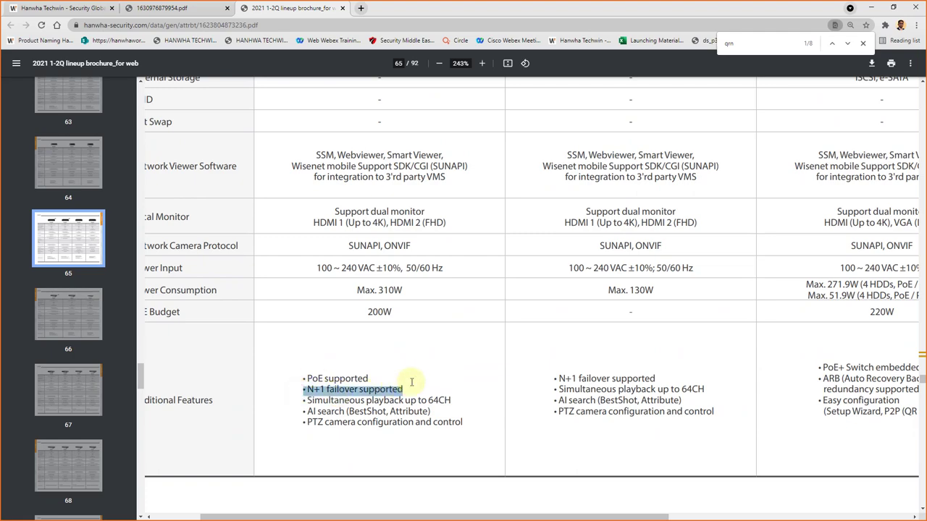
pyautogui.scroll(10, 672, 424)
pyautogui.scroll(-5, 675, 429)
pyautogui.scroll(-10, 607, 389)
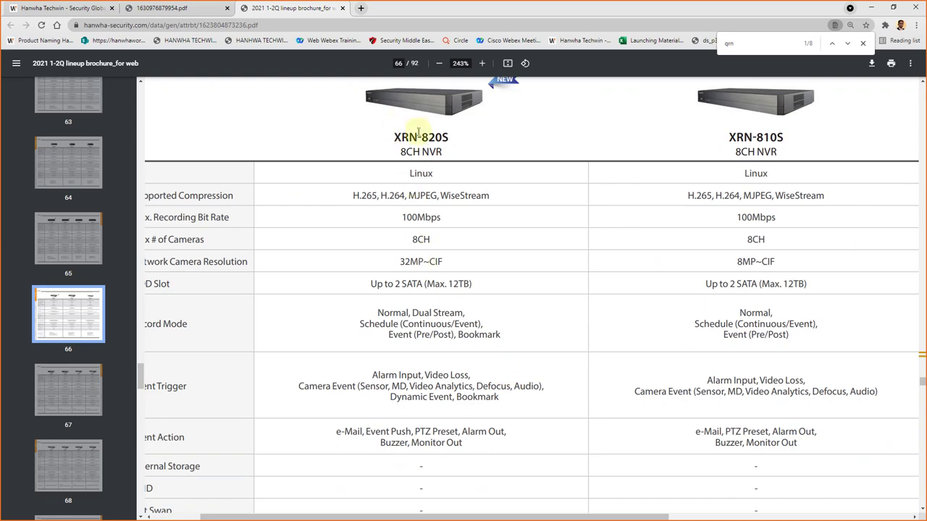
pyautogui.scroll(-3, 429, 393)
pyautogui.scroll(-3, 417, 395)
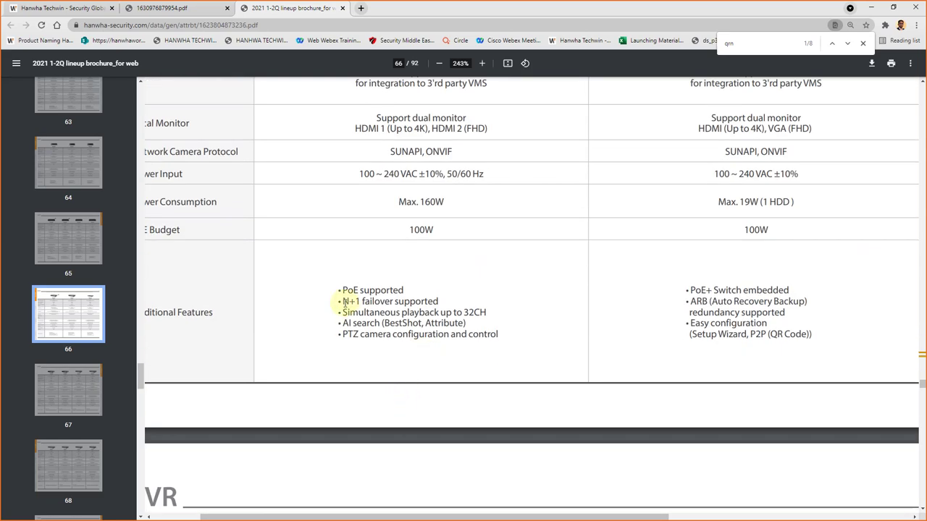
pyautogui.moveTo(343, 303); pyautogui.dragTo(453, 313)
pyautogui.scroll(5, 464, 308)
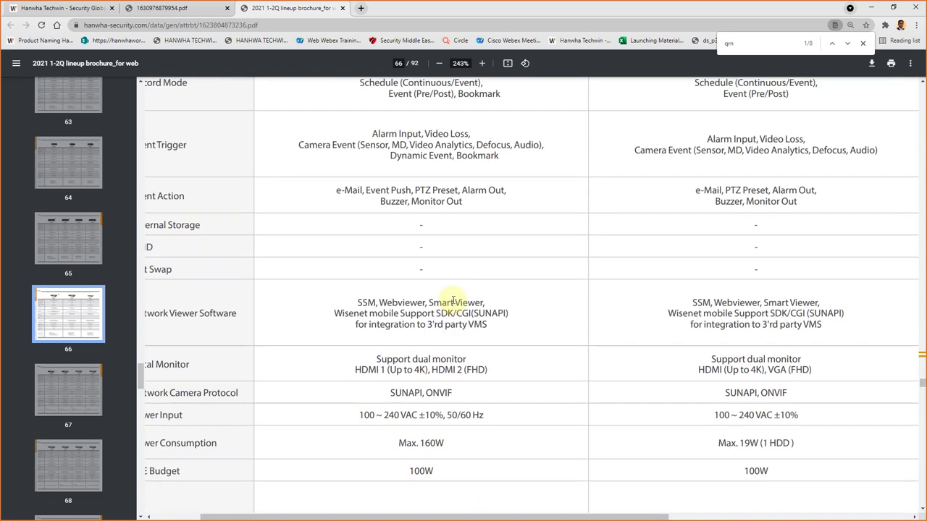
pyautogui.scroll(8, 463, 306)
pyautogui.scroll(-5, 463, 311)
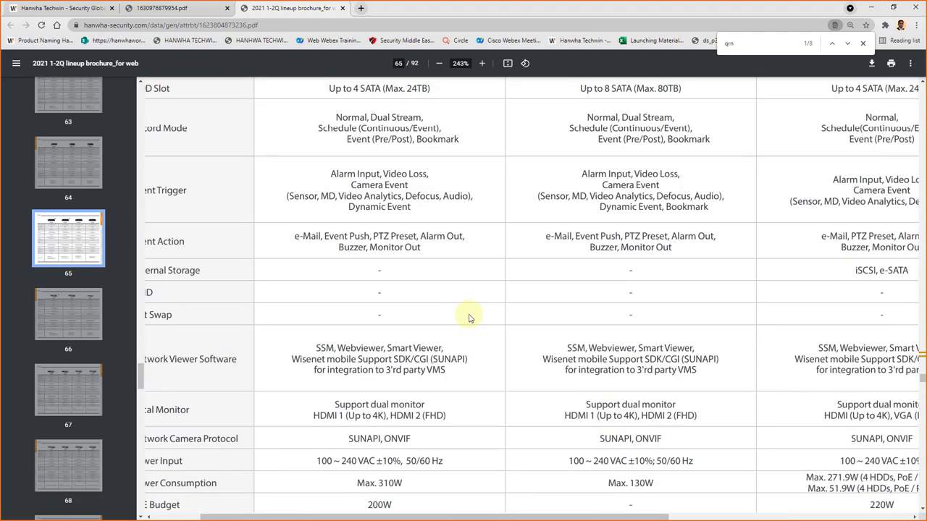
pyautogui.scroll(3, 475, 317)
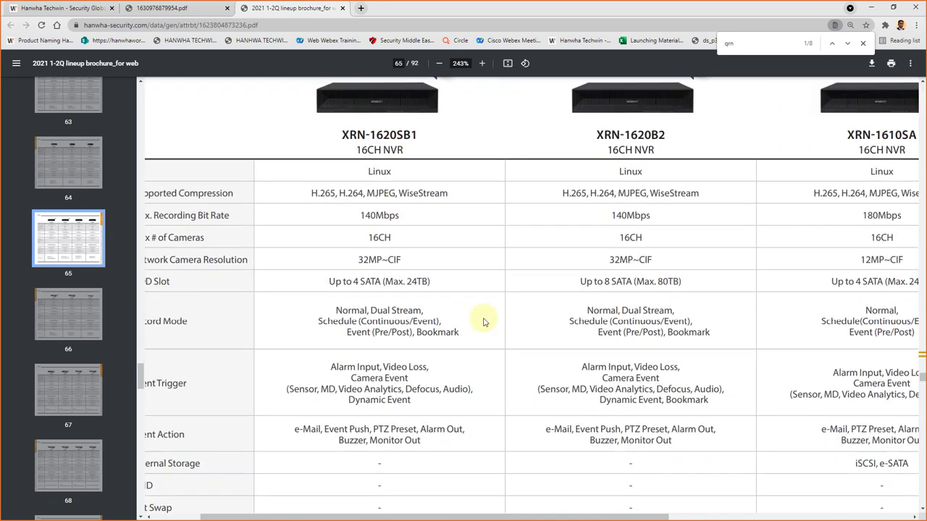
pyautogui.scroll(8, 487, 324)
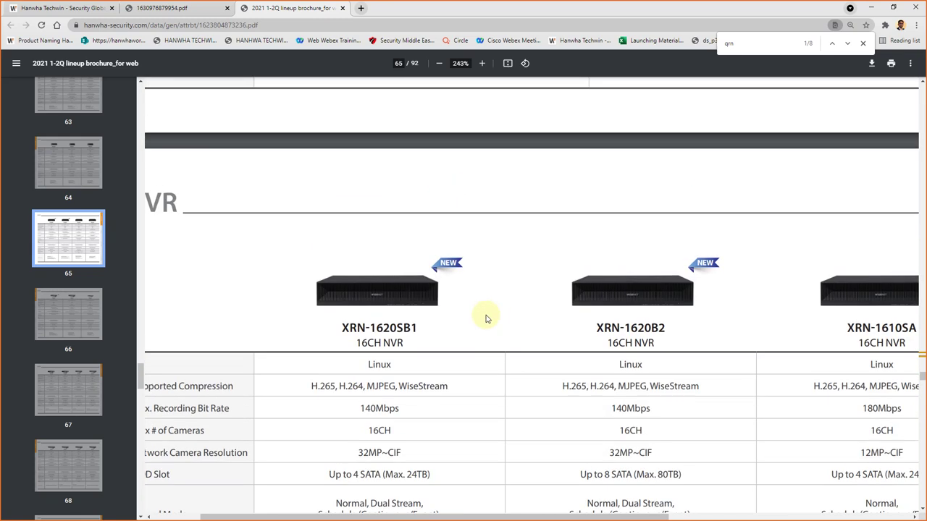
# - Scroll up to page 63 and select a couple of spec values there
pyautogui.scroll(-2, 487, 319)
pyautogui.scroll(4, 488, 316)
pyautogui.scroll(1, 411, 292)
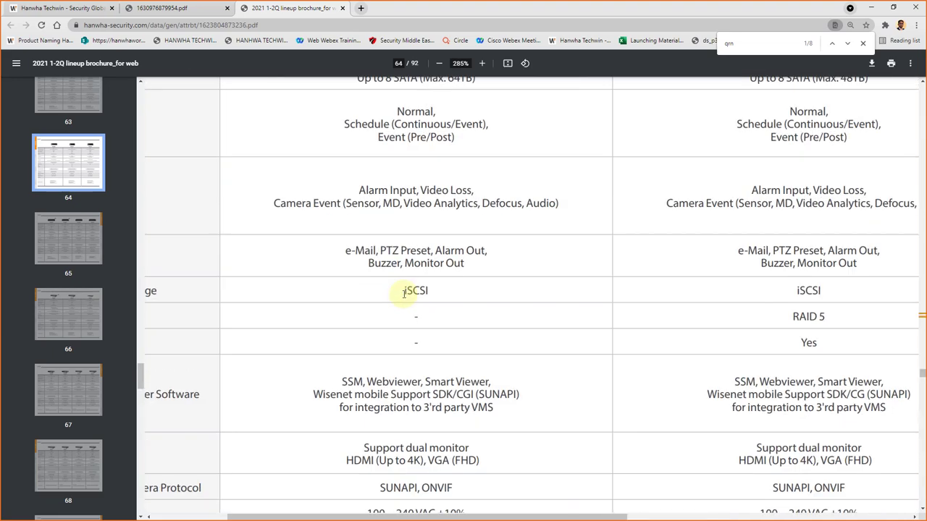
pyautogui.scroll(3, 420, 297)
pyautogui.scroll(-2, 425, 361)
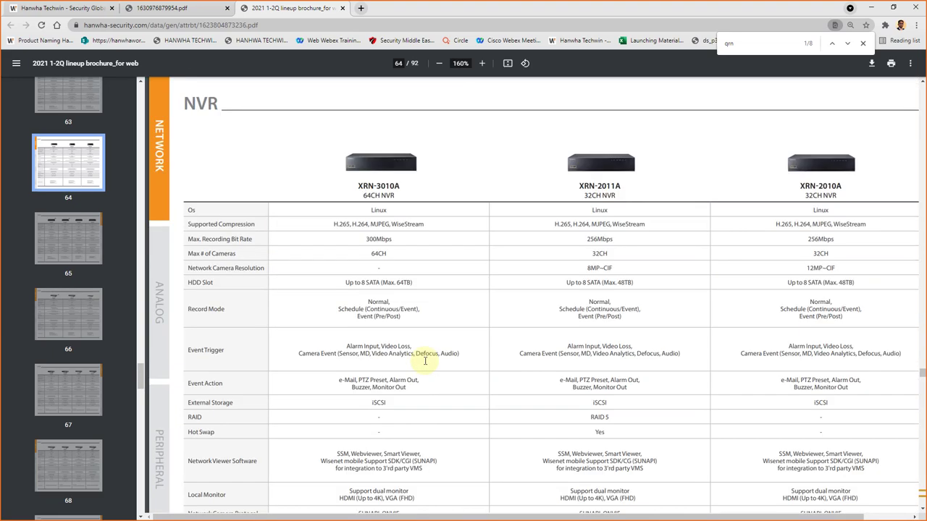
pyautogui.scroll(6, 491, 319)
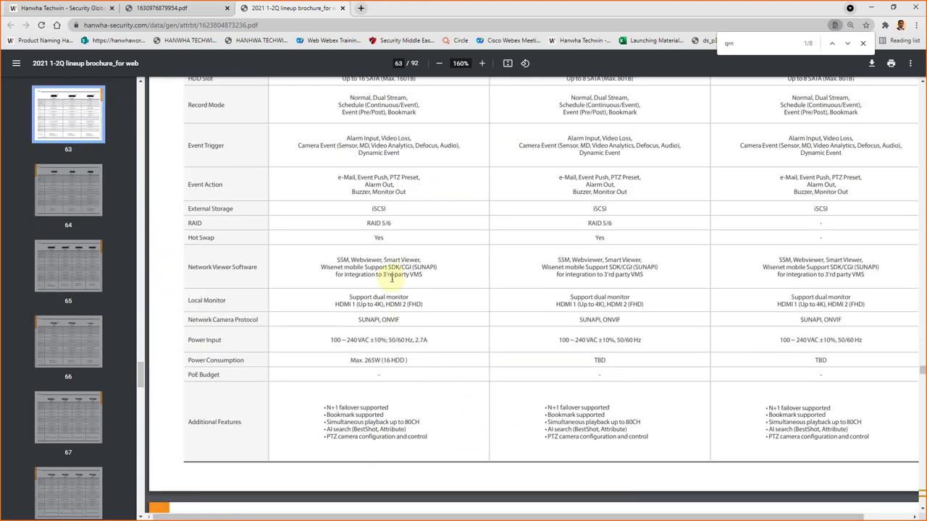
pyautogui.scroll(3, 367, 230)
pyautogui.moveTo(386, 222); pyautogui.dragTo(403, 219)
pyautogui.moveTo(372, 517); pyautogui.dragTo(311, 511)
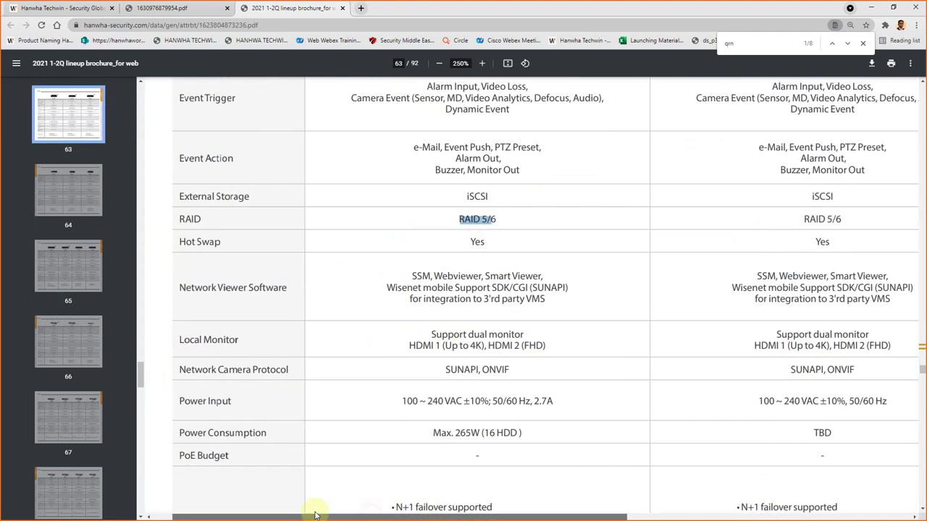
pyautogui.scroll(2, 541, 331)
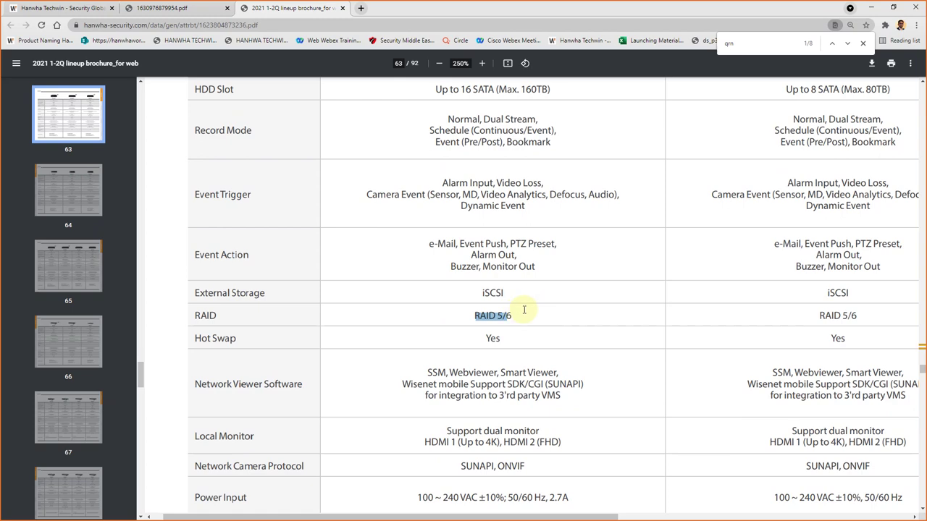
pyautogui.scroll(3, 507, 318)
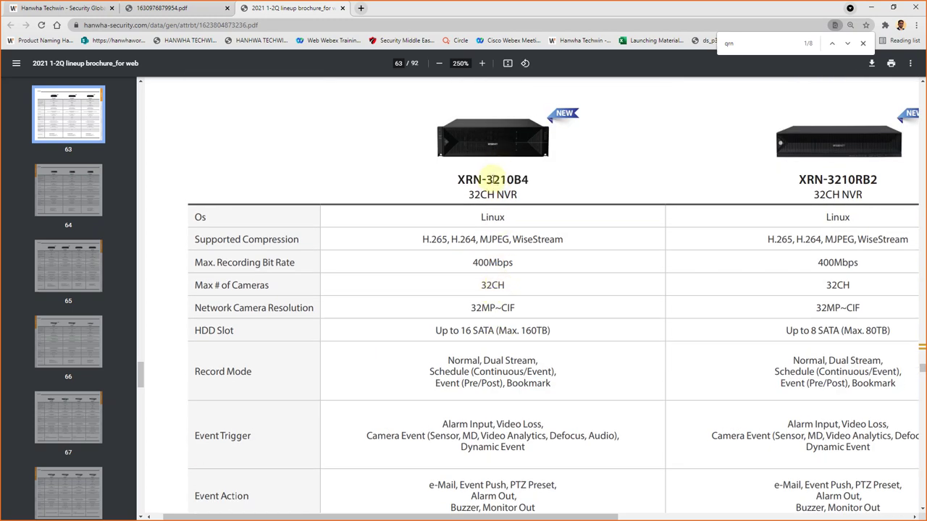
pyautogui.scroll(-3, 492, 340)
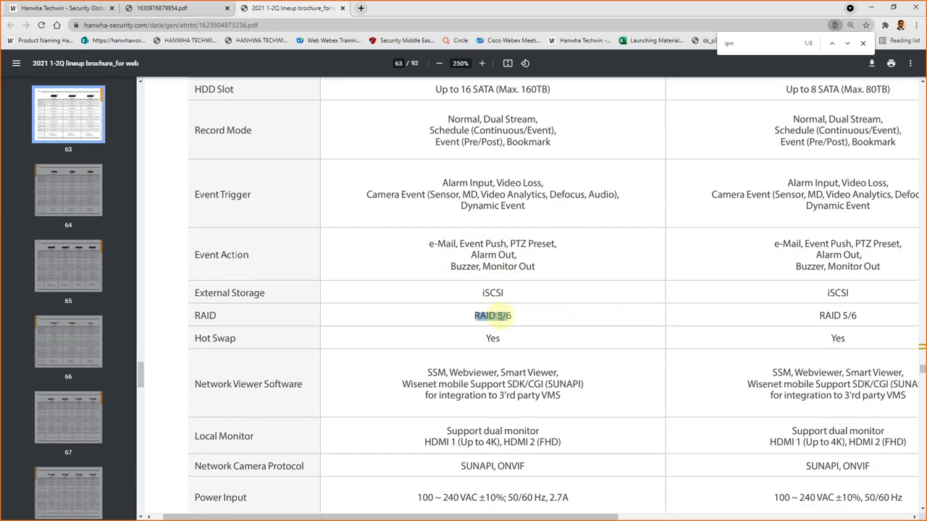
pyautogui.scroll(-2, 500, 316)
pyautogui.scroll(4, 536, 274)
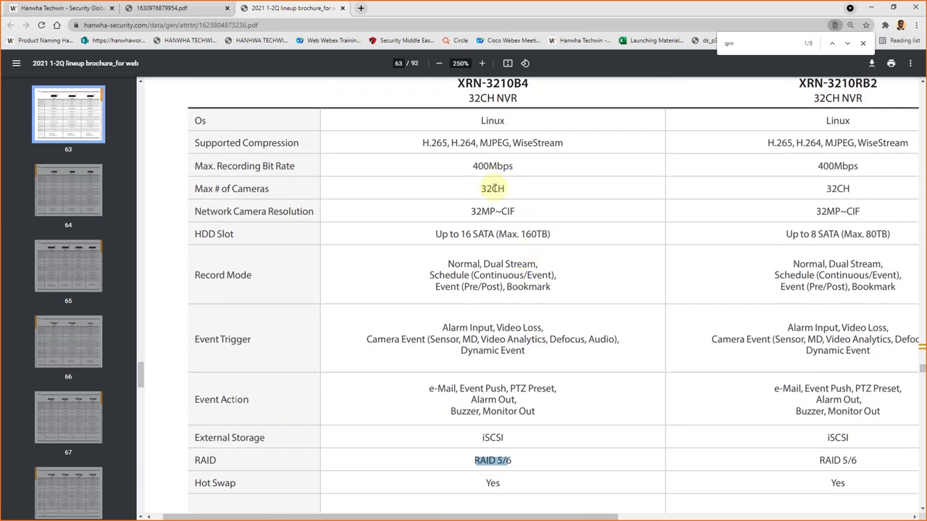
# - Highlight the 32MP camera resolution and 400Mbps recording bit rate, then scroll up to page 62
pyautogui.moveTo(470, 211); pyautogui.dragTo(501, 217)
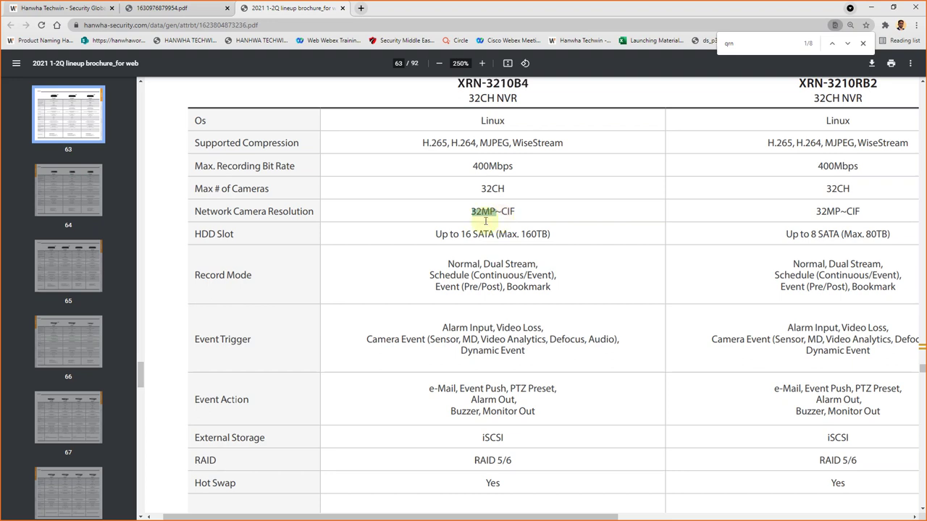
pyautogui.moveTo(472, 166); pyautogui.dragTo(510, 175)
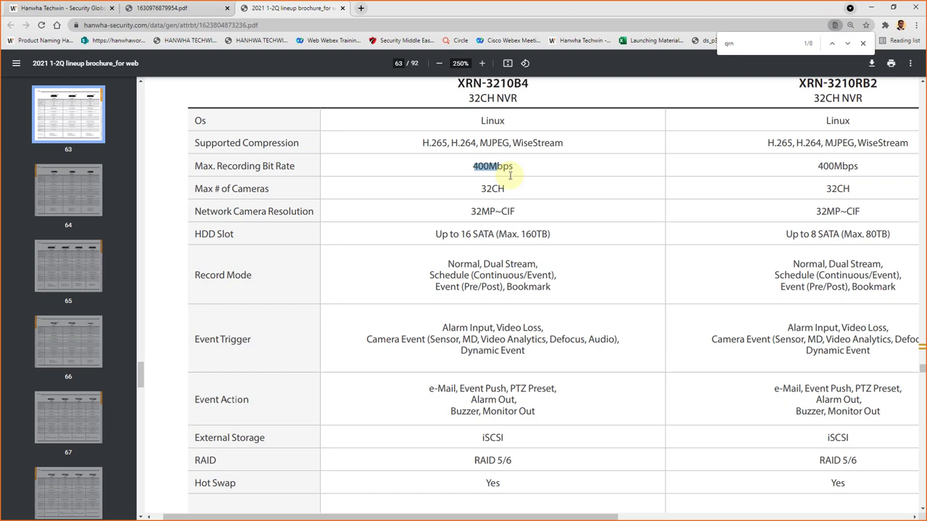
pyautogui.scroll(10, 636, 256)
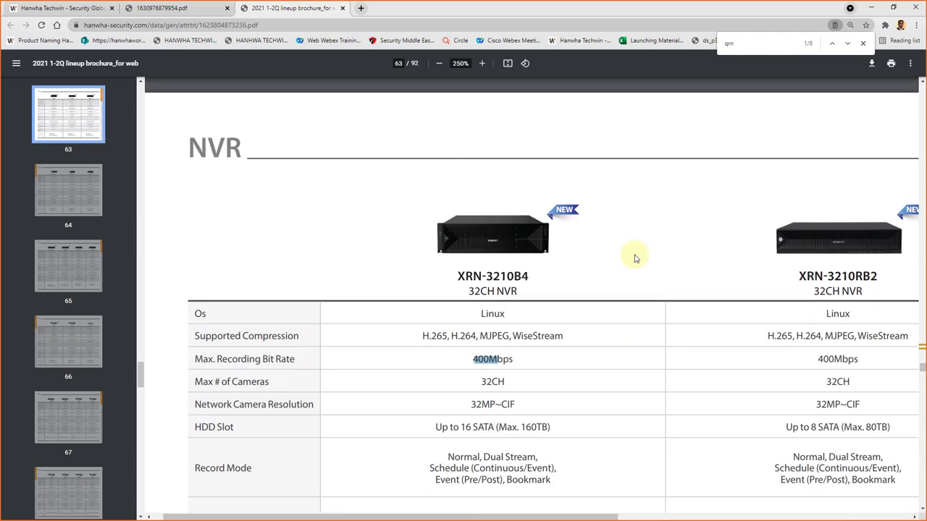
pyautogui.scroll(10, 559, 380)
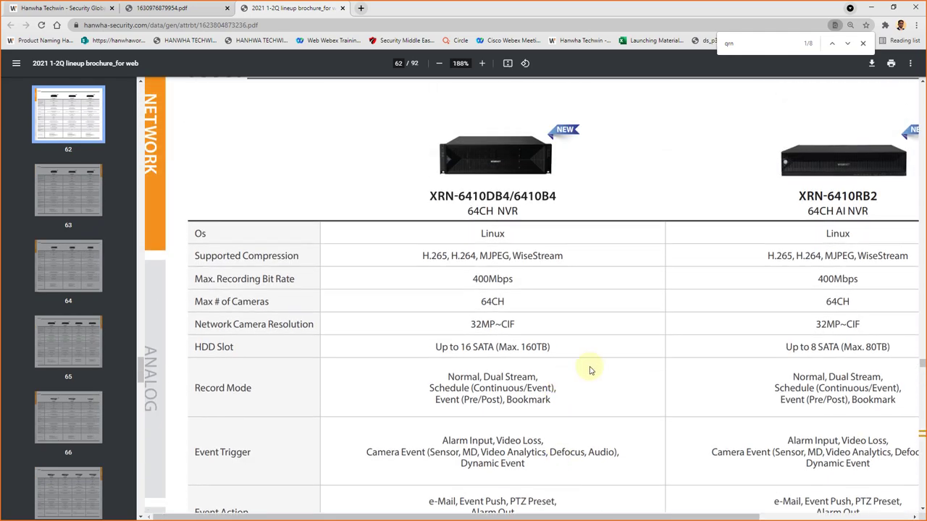
# - Scroll through the XRN-6410DB4/6410B4 spec table and briefly highlight the Dual SMPS power input note
pyautogui.scroll(-2, 470, 182)
pyautogui.scroll(3, 445, 227)
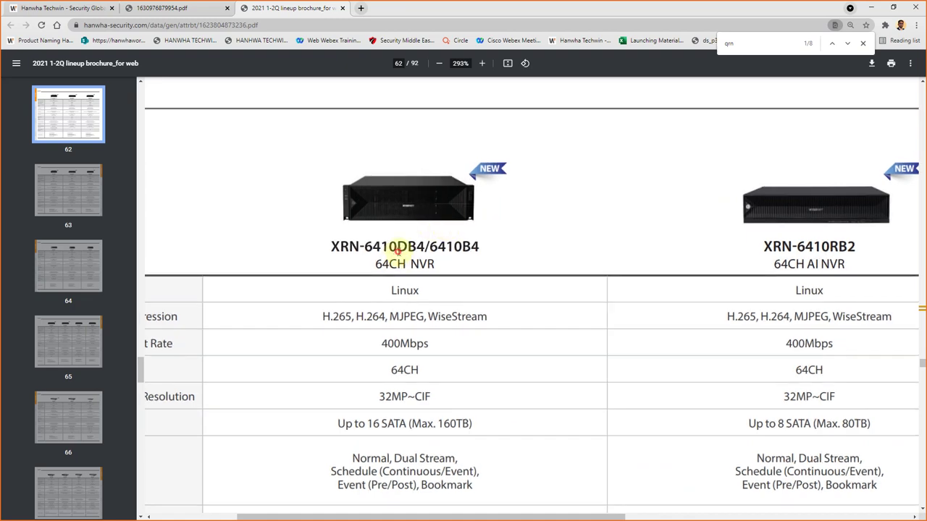
pyautogui.scroll(3, 402, 247)
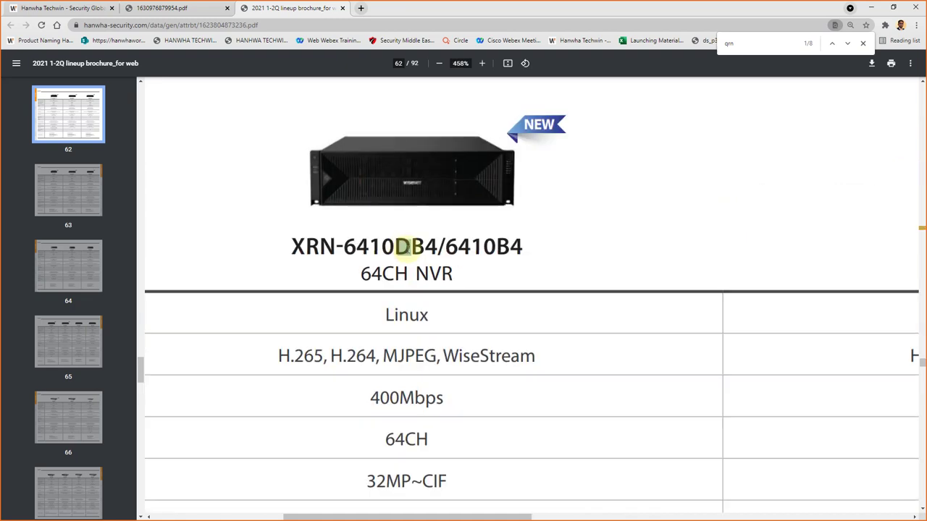
pyautogui.scroll(-10, 412, 322)
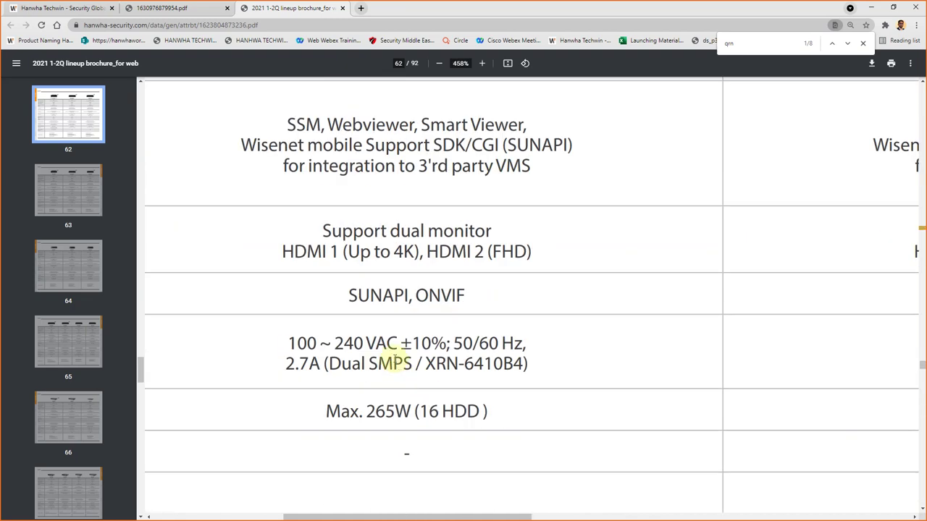
pyautogui.scroll(-3, 397, 373)
pyautogui.scroll(-4, 376, 382)
pyautogui.scroll(2, 369, 386)
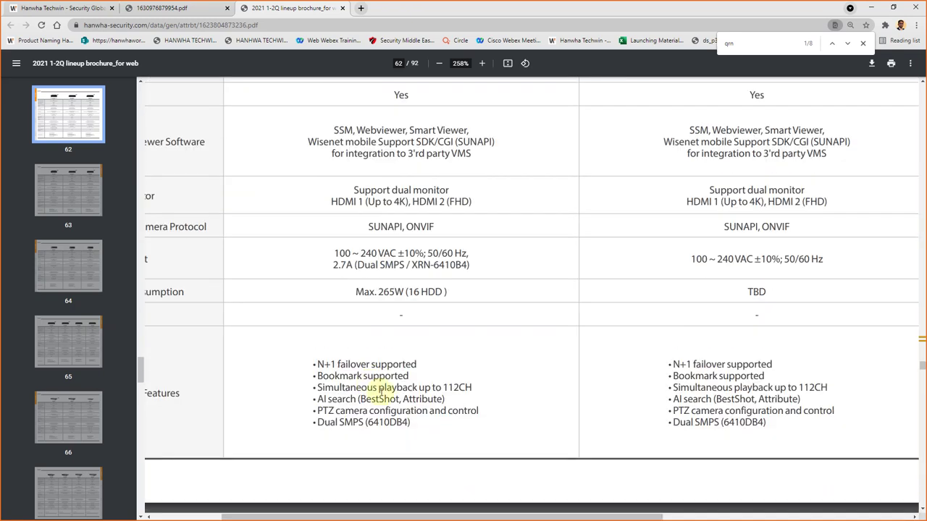
pyautogui.moveTo(389, 517); pyautogui.dragTo(319, 515)
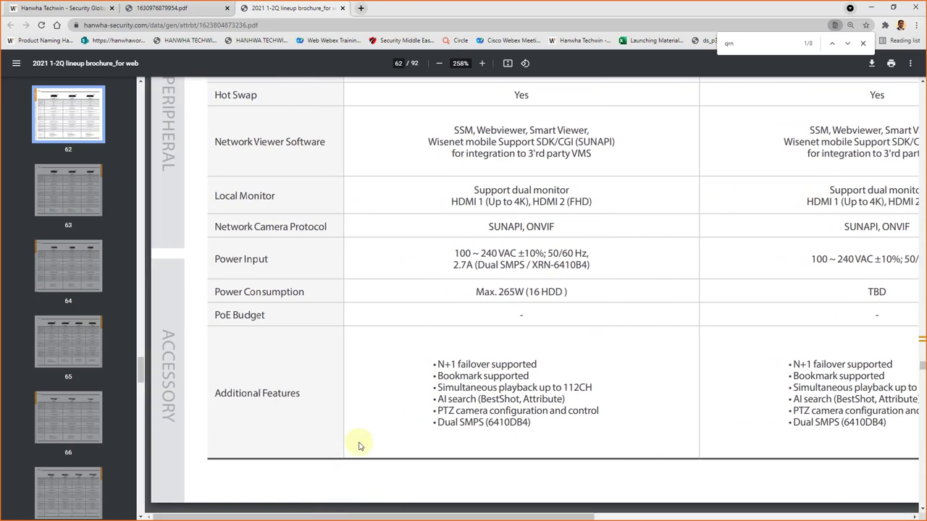
pyautogui.scroll(2, 463, 326)
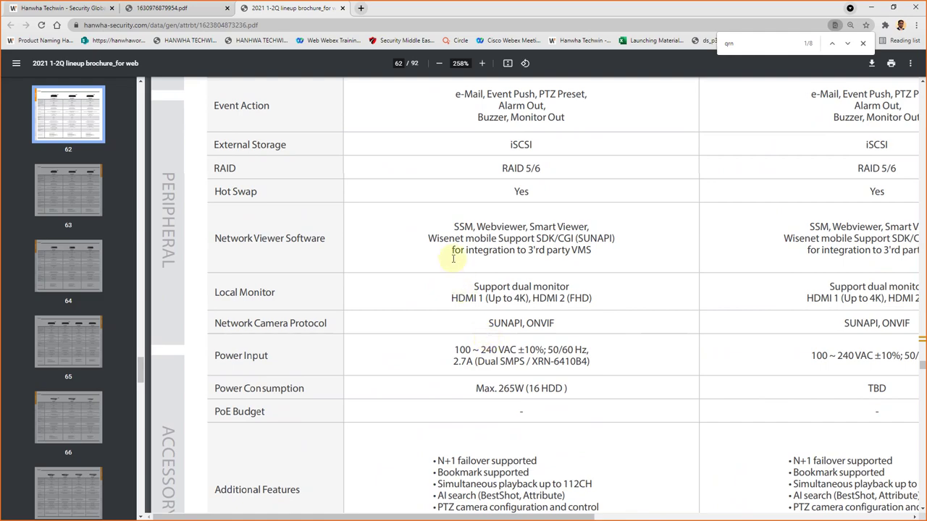
pyautogui.scroll(3, 521, 270)
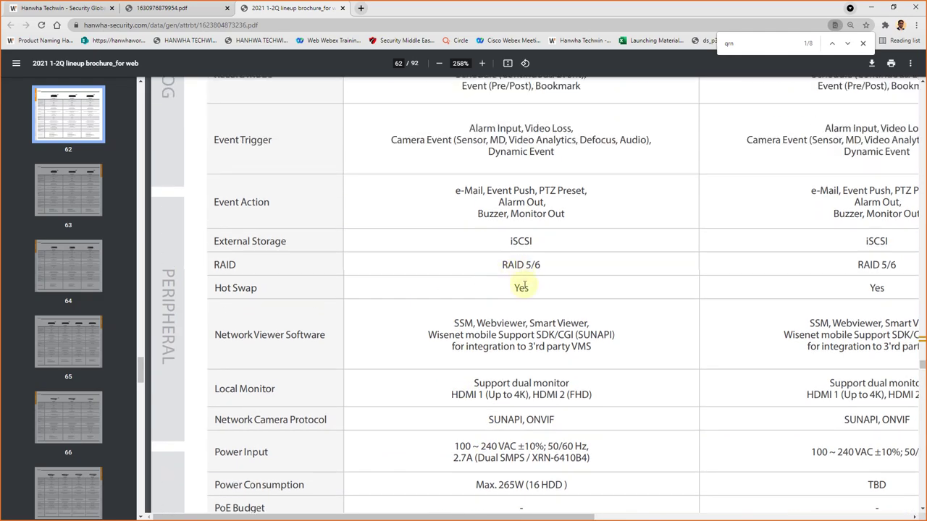
pyautogui.scroll(8, 516, 297)
pyautogui.scroll(-7, 514, 317)
pyautogui.scroll(-4, 516, 316)
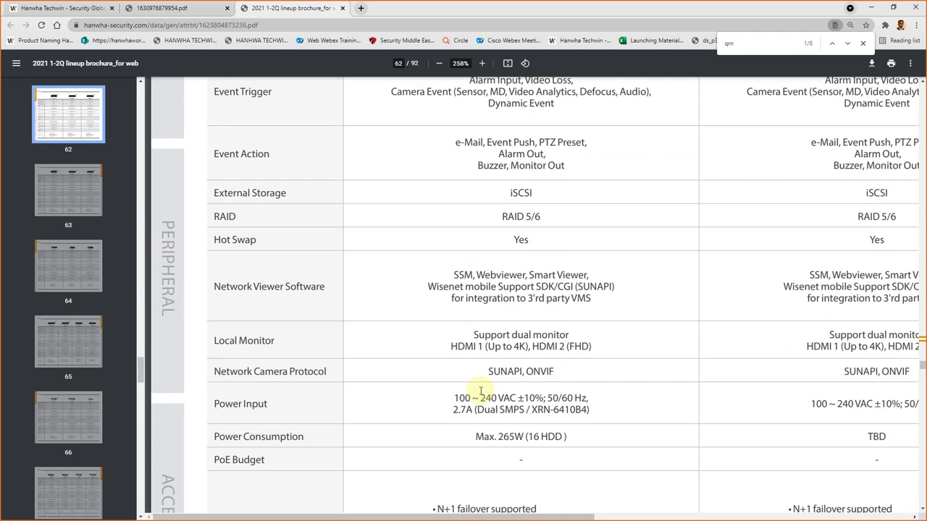
pyautogui.scroll(2, 480, 413)
pyautogui.moveTo(475, 402); pyautogui.dragTo(569, 404)
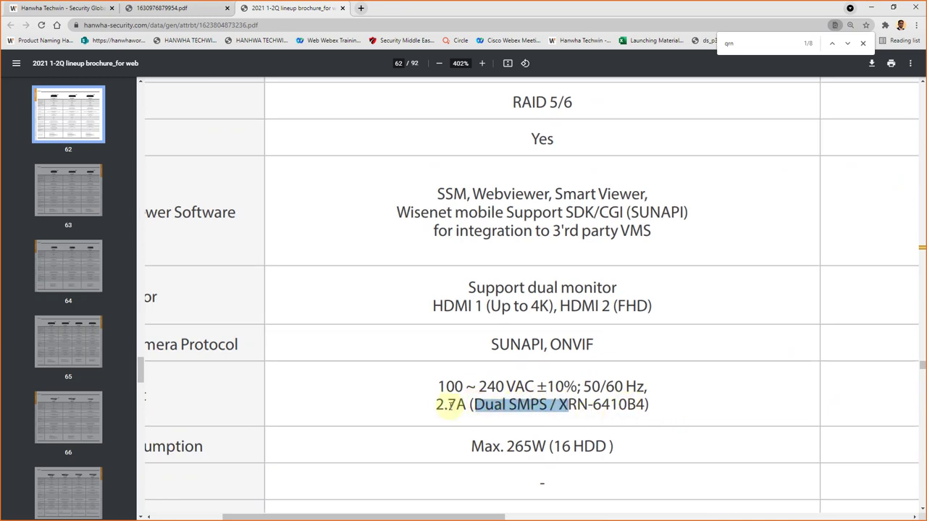
pyautogui.click(443, 405)
# - Highlight the AI search line under Additional Features and minimise the brochure window
pyautogui.scroll(-1, 440, 405)
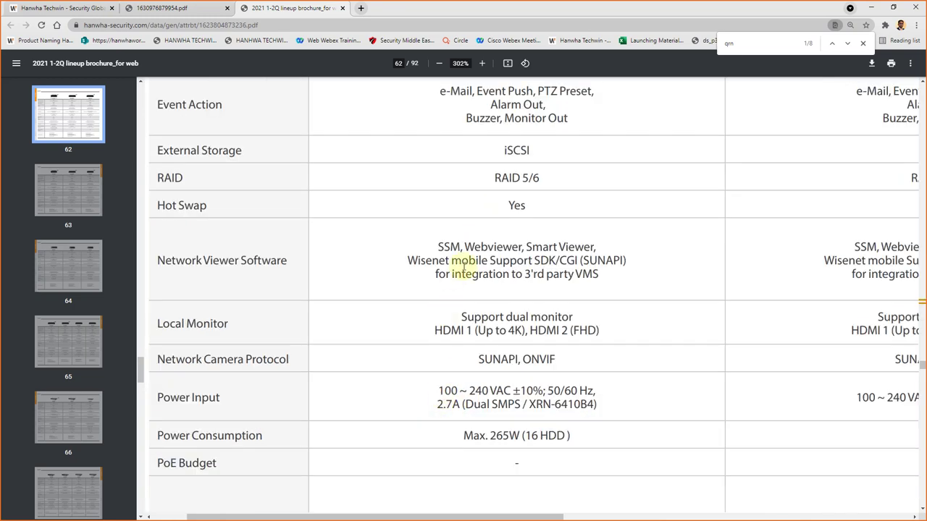
pyautogui.scroll(8, 464, 263)
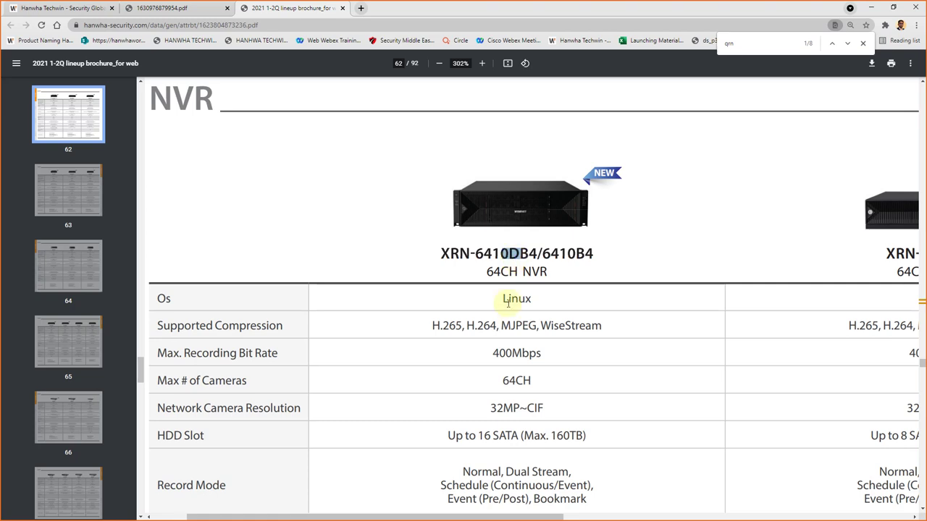
pyautogui.scroll(-8, 515, 259)
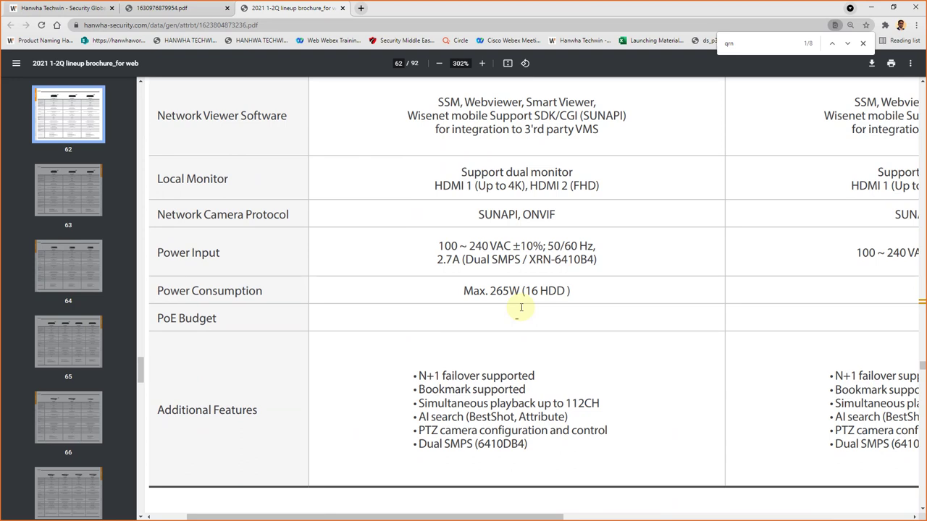
pyautogui.moveTo(414, 417); pyautogui.dragTo(464, 418)
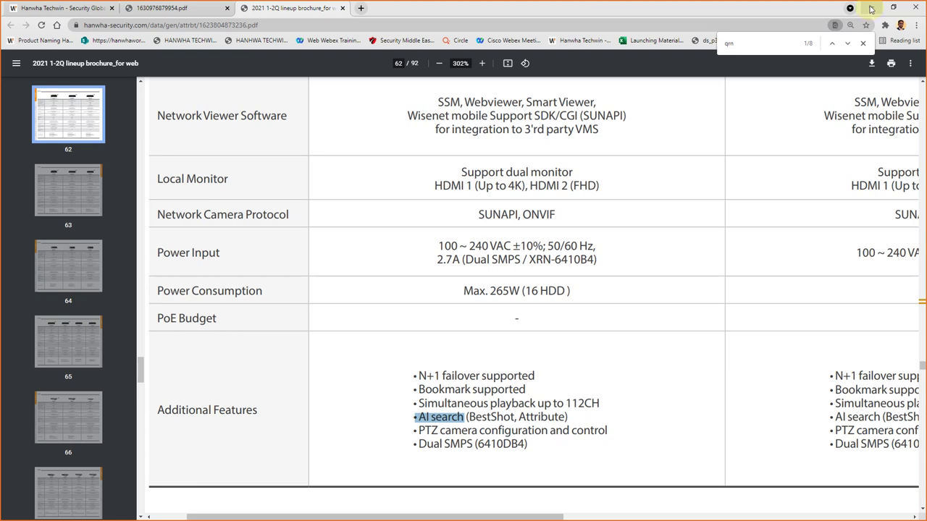
pyautogui.click(871, 9)
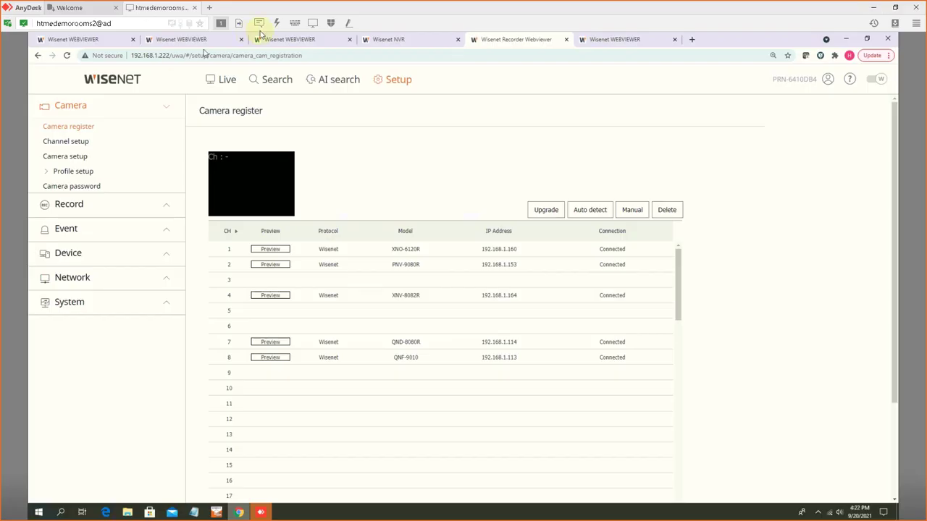
# - Open the NVR's AI search page, look over the gender, clothing and bag filters, and switch to Vehicle search
pyautogui.click(336, 84)
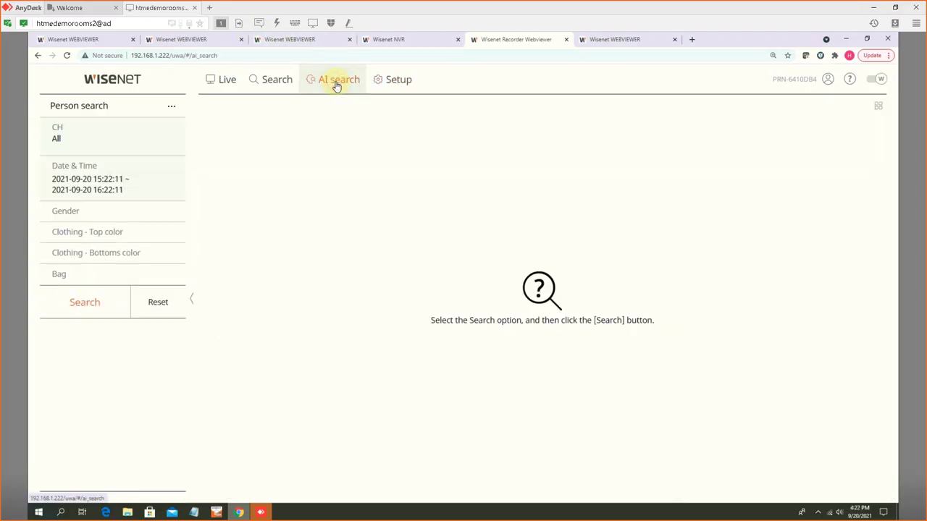
pyautogui.click(99, 211)
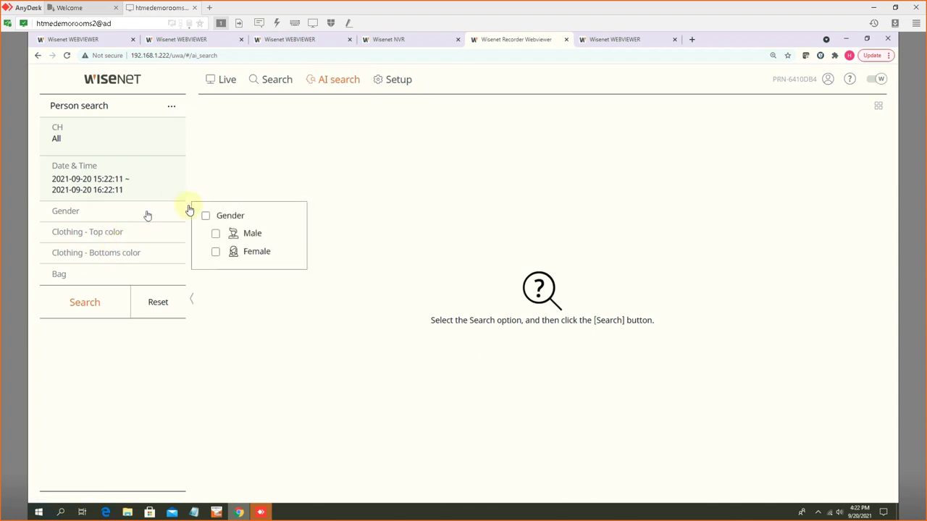
pyautogui.click(116, 254)
pyautogui.click(131, 283)
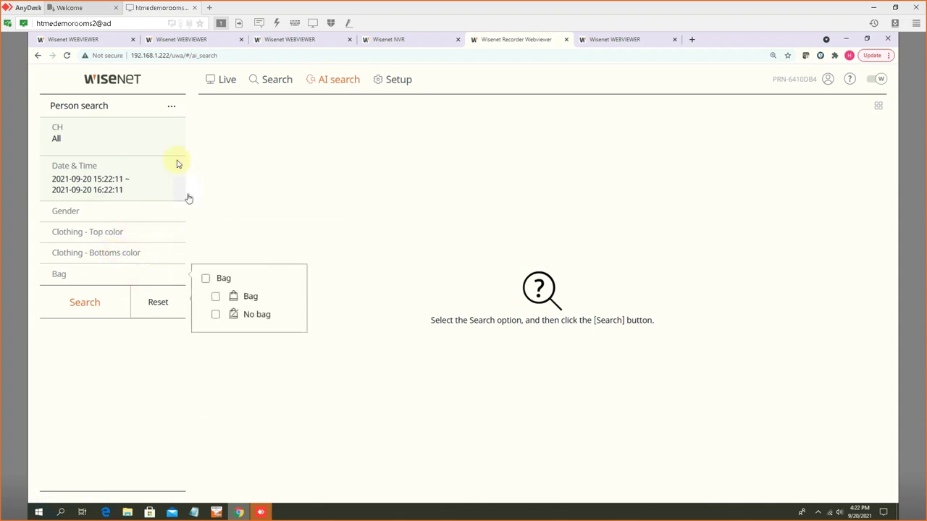
pyautogui.click(171, 106)
pyautogui.click(155, 150)
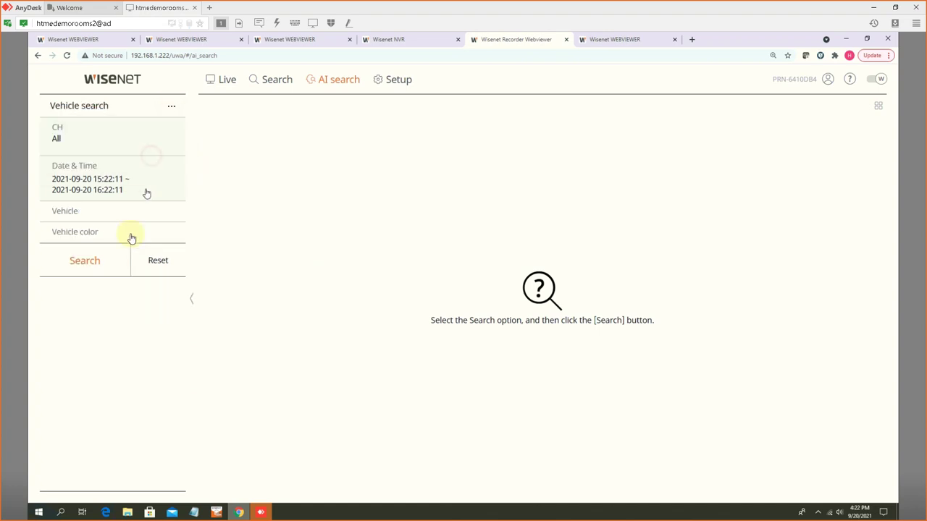
# - Add White and Red as vehicle colour filters, then switch to the camera web viewer and minimise AnyDesk
pyautogui.click(124, 216)
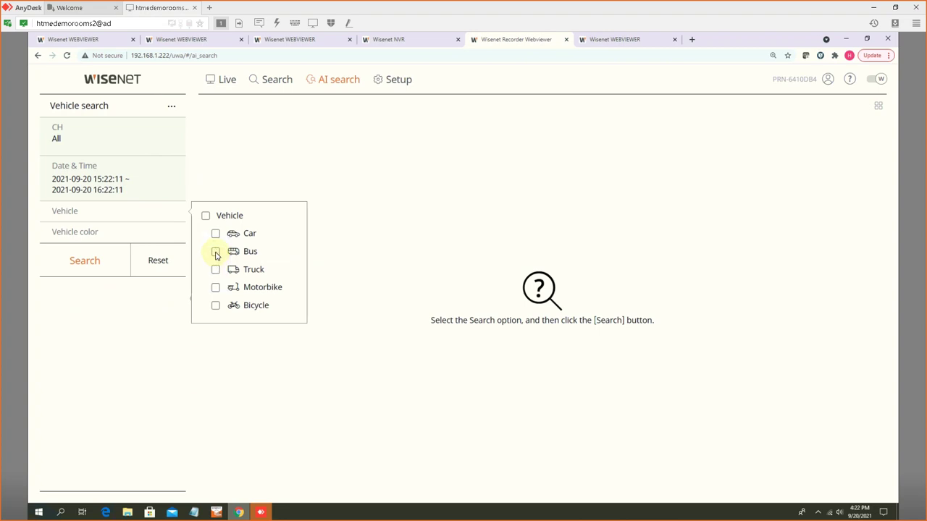
pyautogui.click(136, 234)
pyautogui.click(215, 291)
pyautogui.click(216, 308)
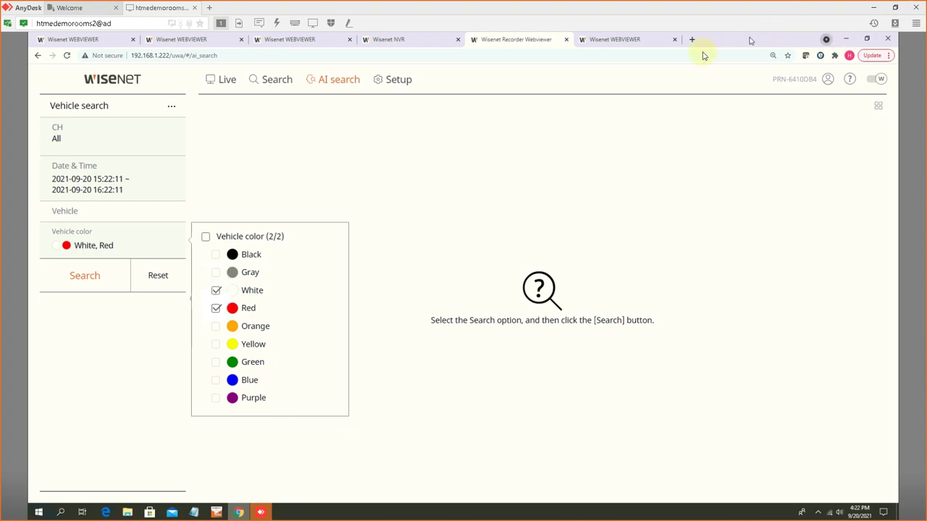
pyautogui.click(606, 45)
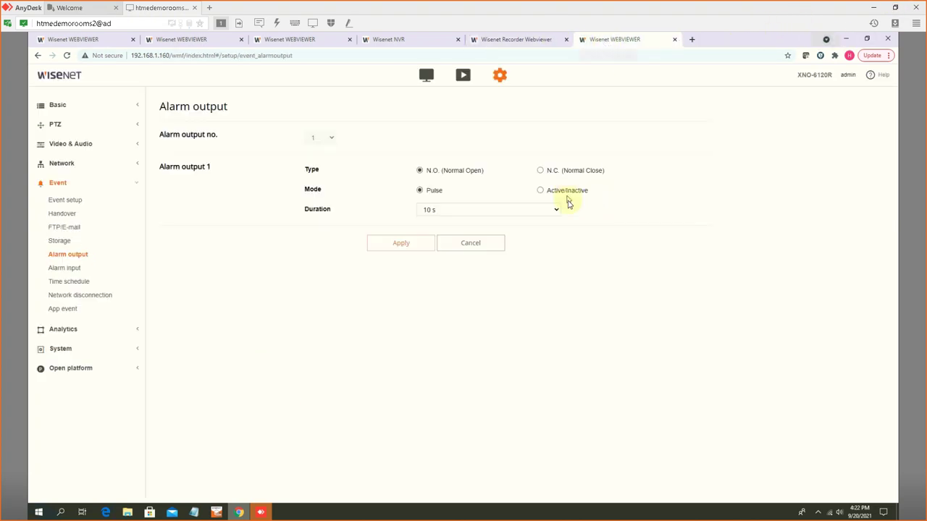
pyautogui.click(873, 7)
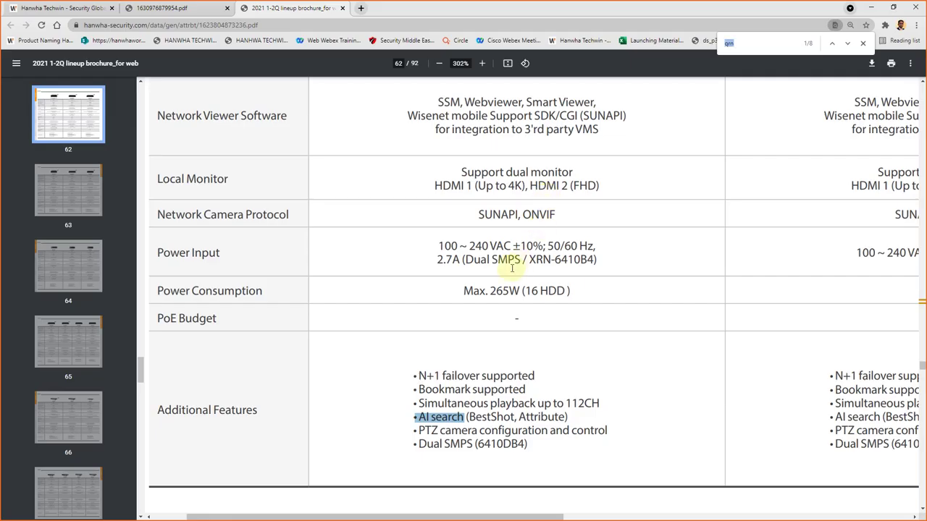
# - Search the brochure for the PNO-A models, then replace the search with 'PRN-4011' to reach page 60
pyautogui.write('no-a')
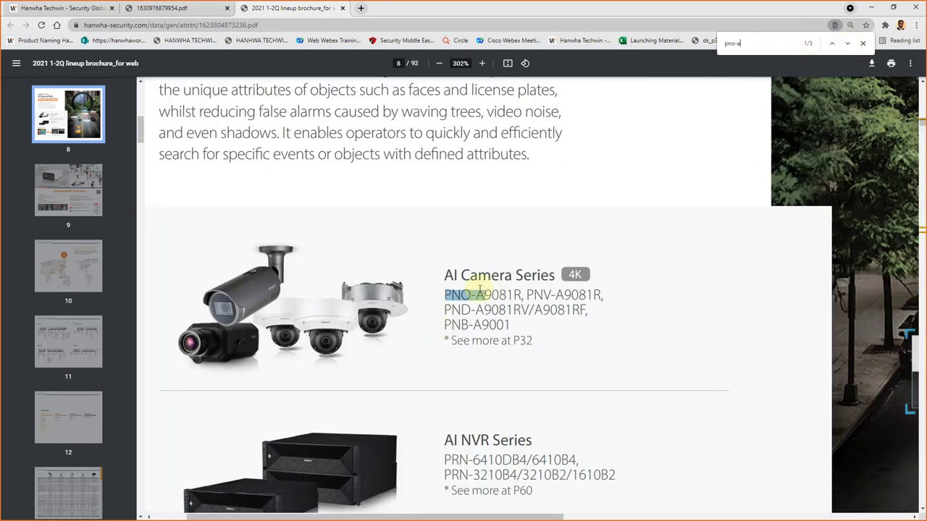
pyautogui.scroll(-5, 478, 293)
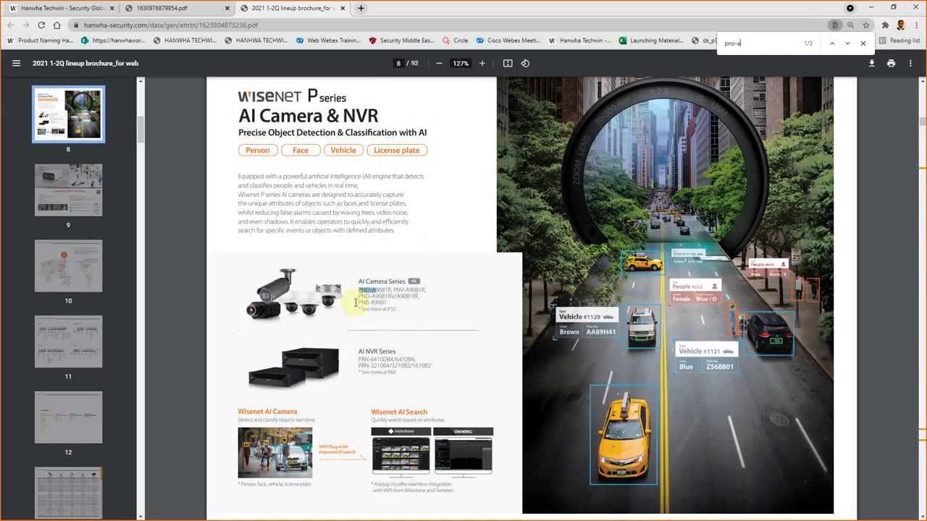
pyautogui.scroll(3, 355, 303)
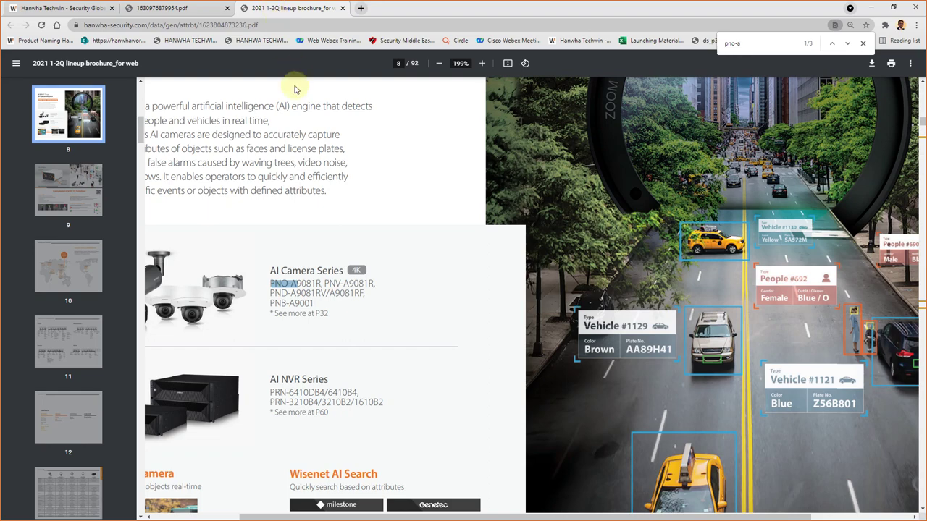
pyautogui.hotkey('ctrl', 'f')
pyautogui.write('PRN-4011')
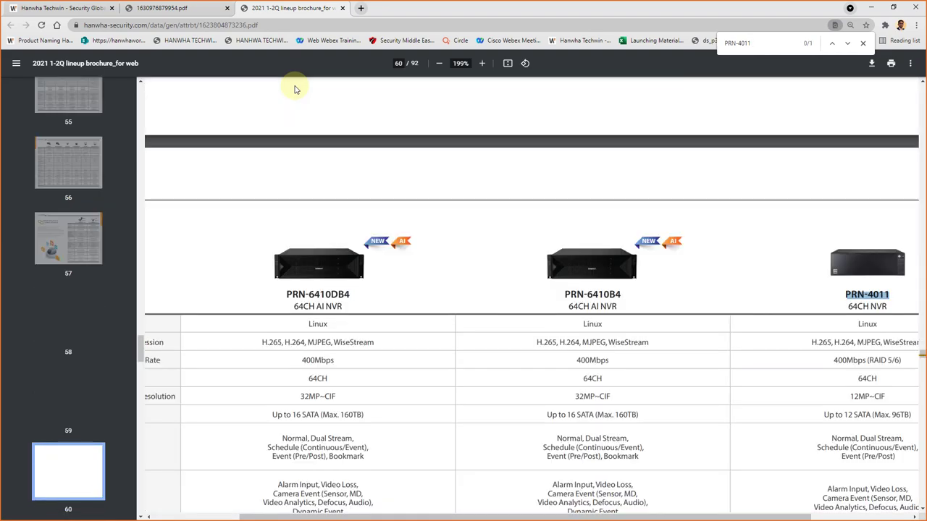
# - Scroll through the NVR lineup brochure and highlight the AI search attribute feature bullet
pyautogui.moveTo(631, 517); pyautogui.dragTo(761, 516)
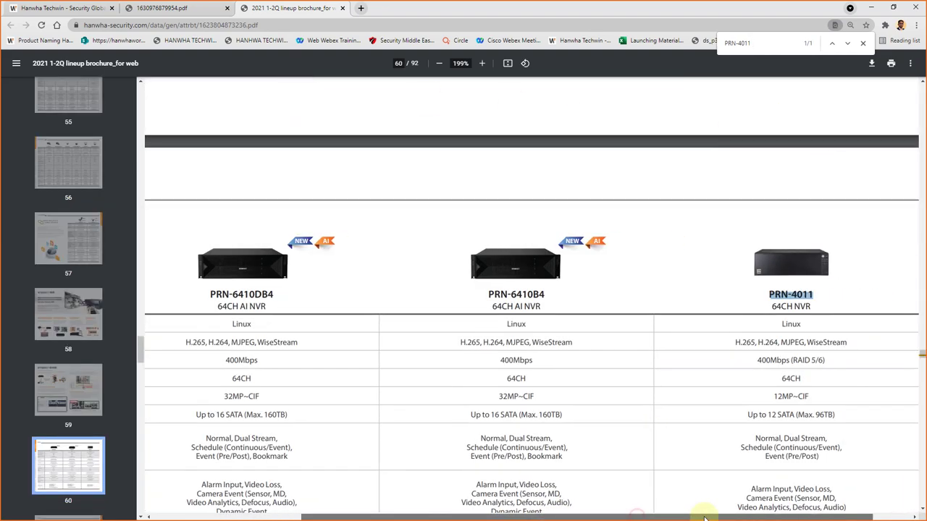
pyautogui.scroll(-8, 732, 265)
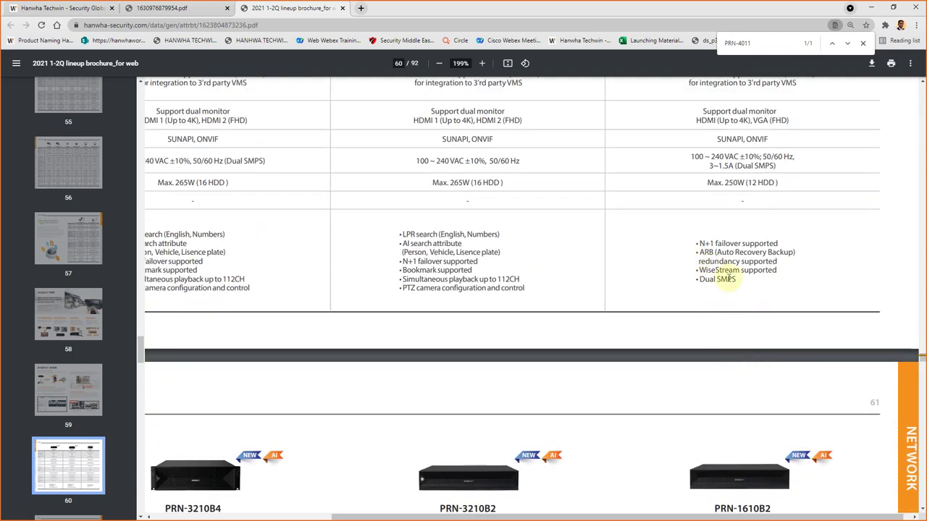
pyautogui.scroll(3, 699, 261)
pyautogui.scroll(10, 735, 281)
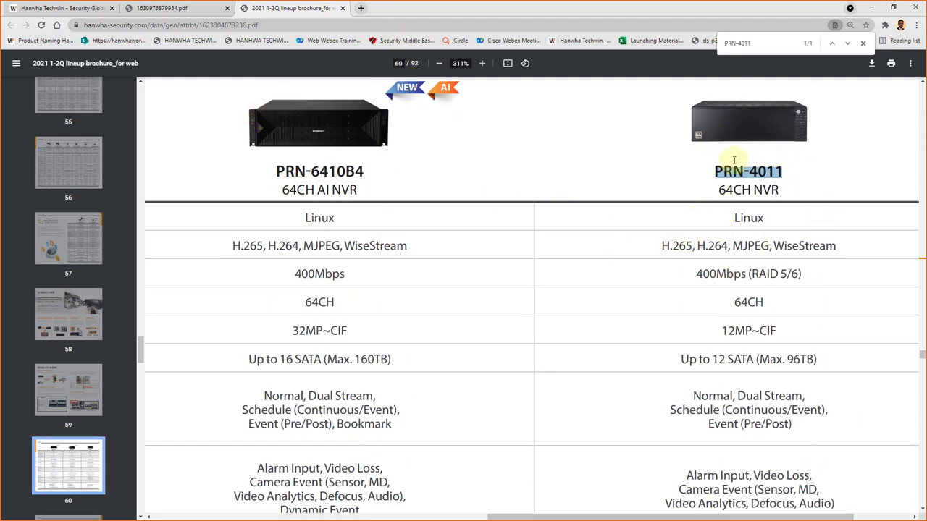
pyautogui.scroll(-4, 713, 156)
pyautogui.scroll(-5, 728, 138)
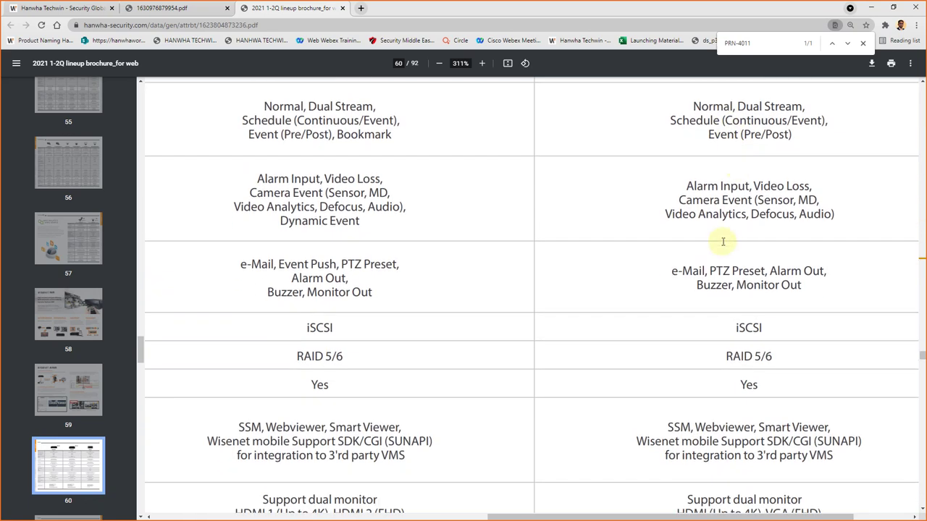
pyautogui.scroll(-1, 719, 316)
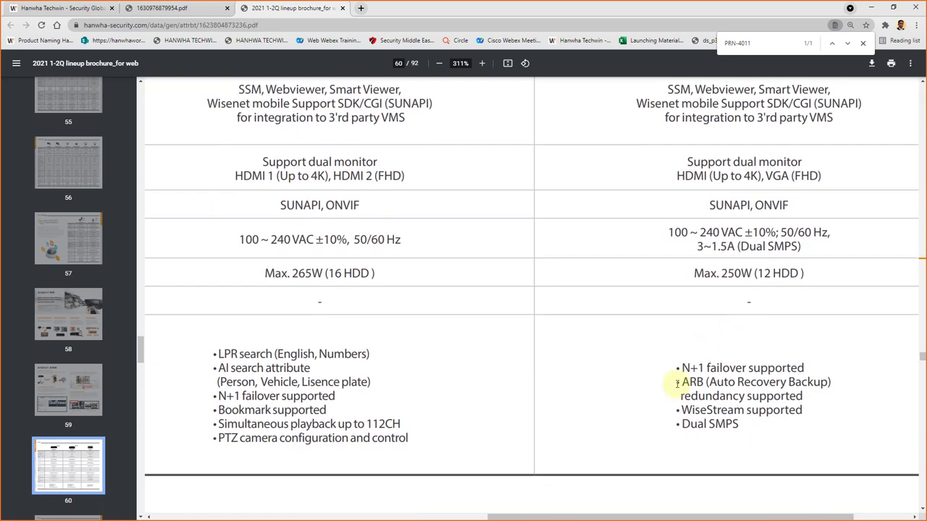
pyautogui.moveTo(215, 371); pyautogui.dragTo(312, 352)
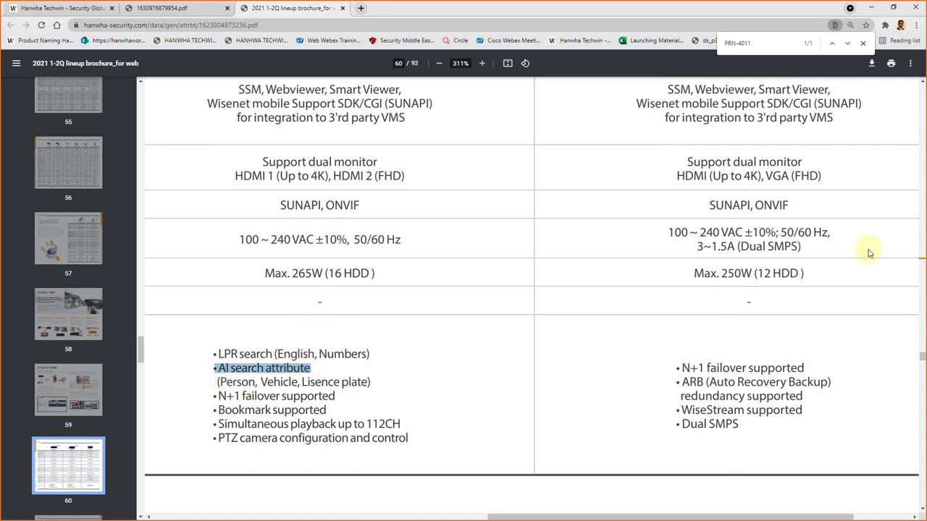
pyautogui.scroll(10, 847, 224)
pyautogui.scroll(2, 751, 199)
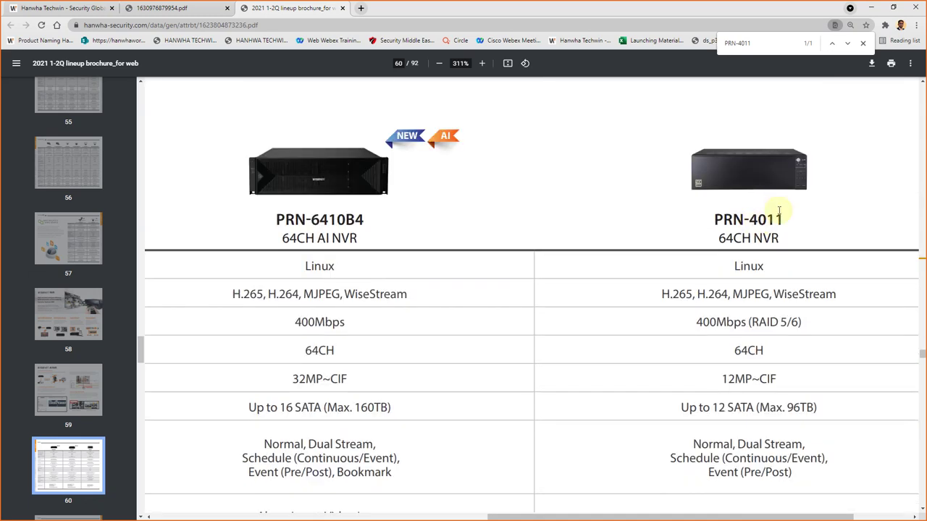
# - Highlight the PRN-4011 model name, review its spec rows, then return to the HDD compatibility PDF
pyautogui.moveTo(714, 219); pyautogui.dragTo(776, 217)
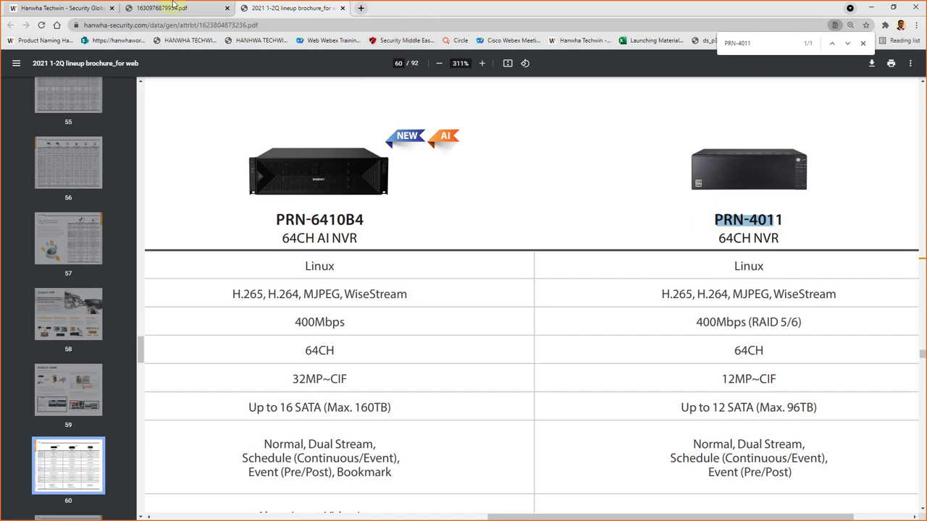
pyautogui.scroll(-3, 54, 334)
pyautogui.scroll(-3, 263, 286)
pyautogui.scroll(-8, 413, 283)
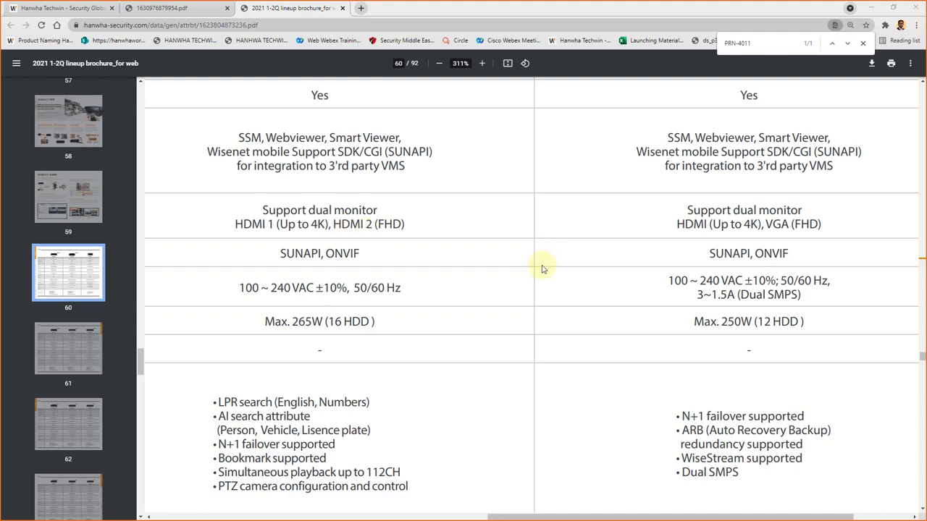
pyautogui.scroll(-10, 511, 327)
pyautogui.scroll(-5, 511, 327)
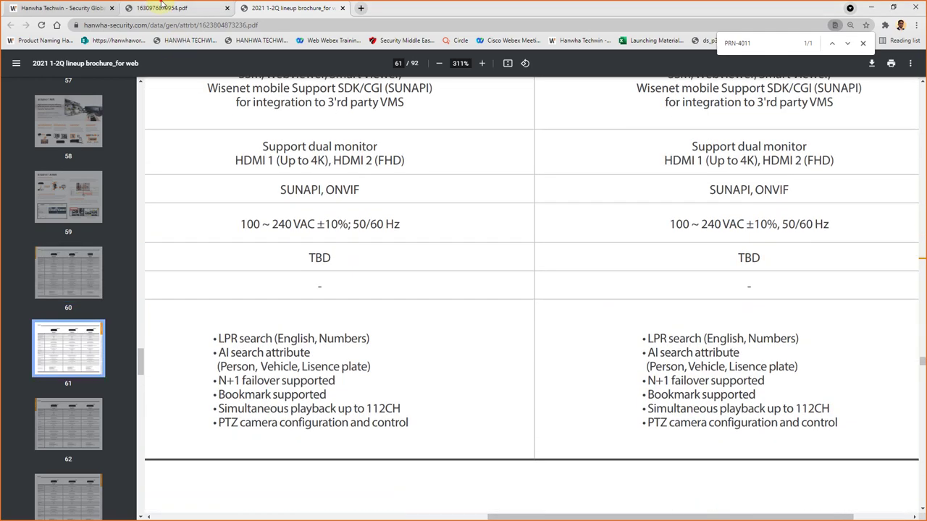
pyautogui.click(167, 8)
pyautogui.scroll(-4, 435, 341)
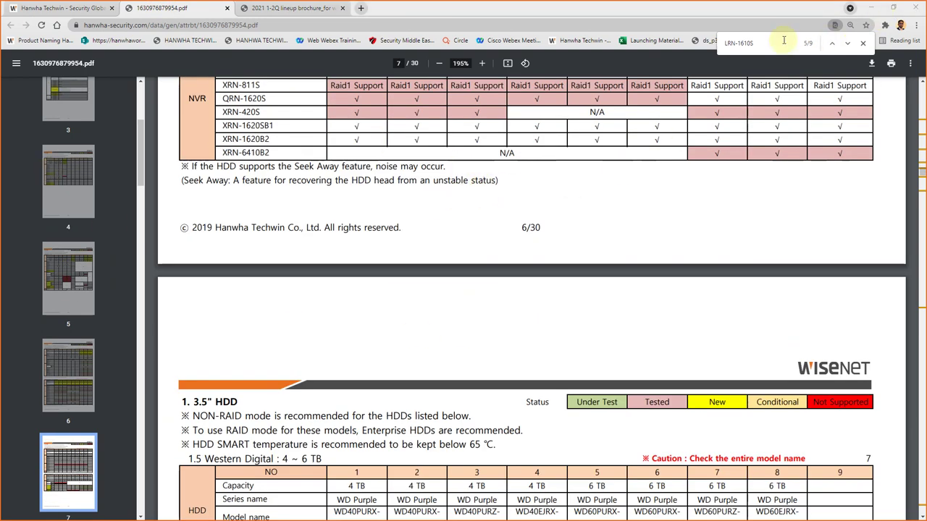
# - Search the HDD compatibility list for XRN-6410B2 and jump to its match on page 5
pyautogui.hotkey('ctrl', 'f')
pyautogui.write('xrn-6410')
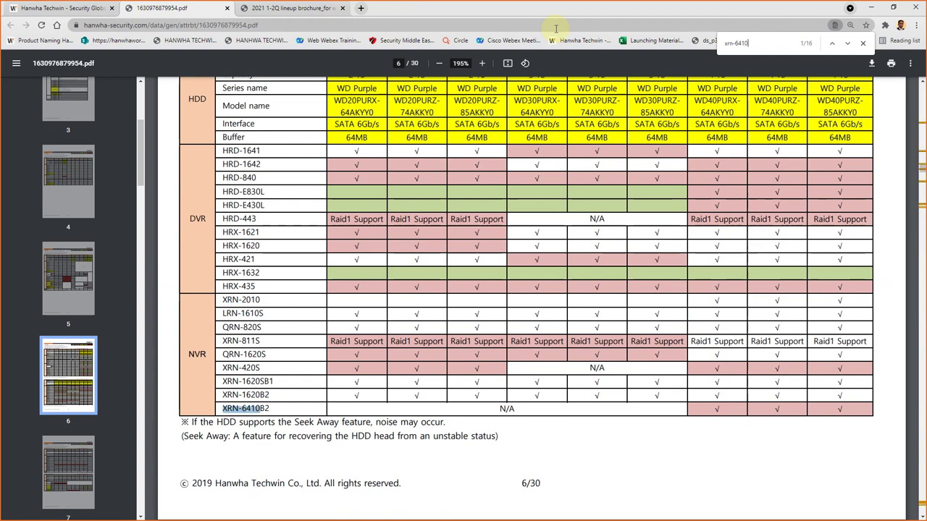
pyautogui.press('Return')
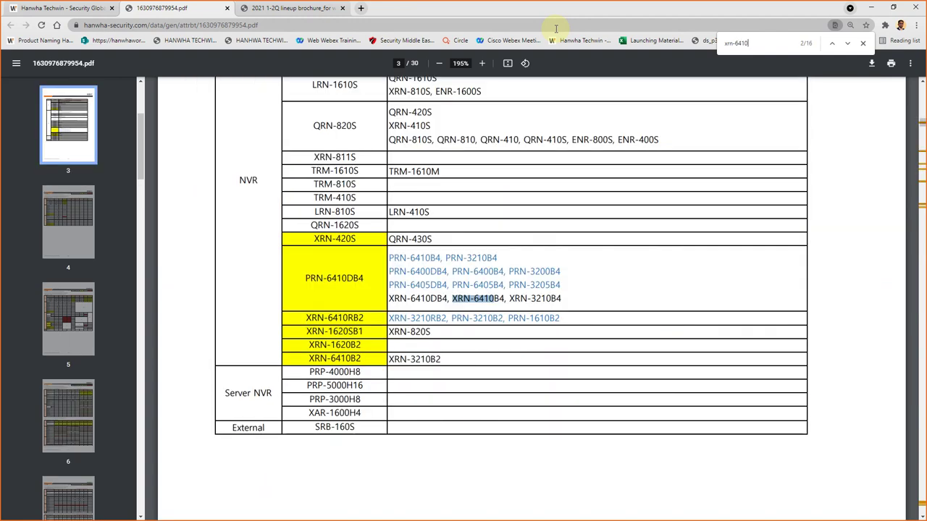
pyautogui.click(489, 301)
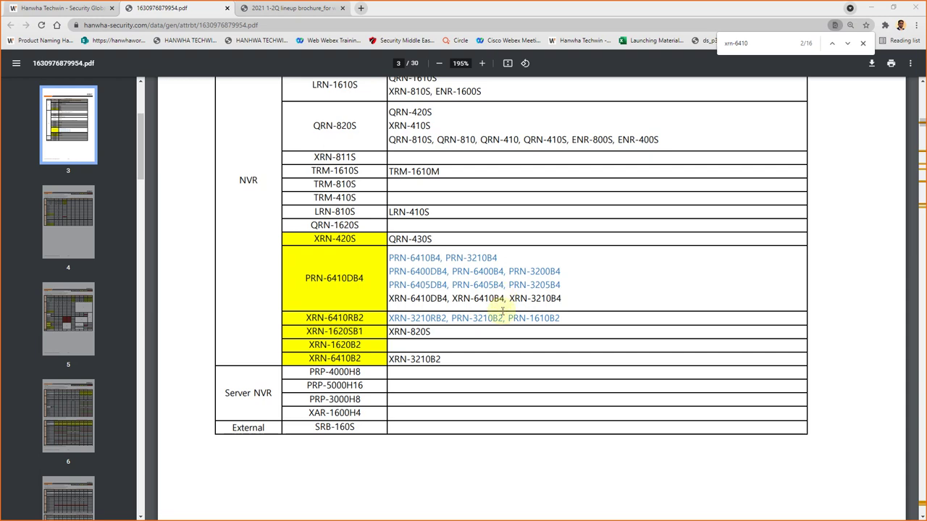
pyautogui.click(765, 41)
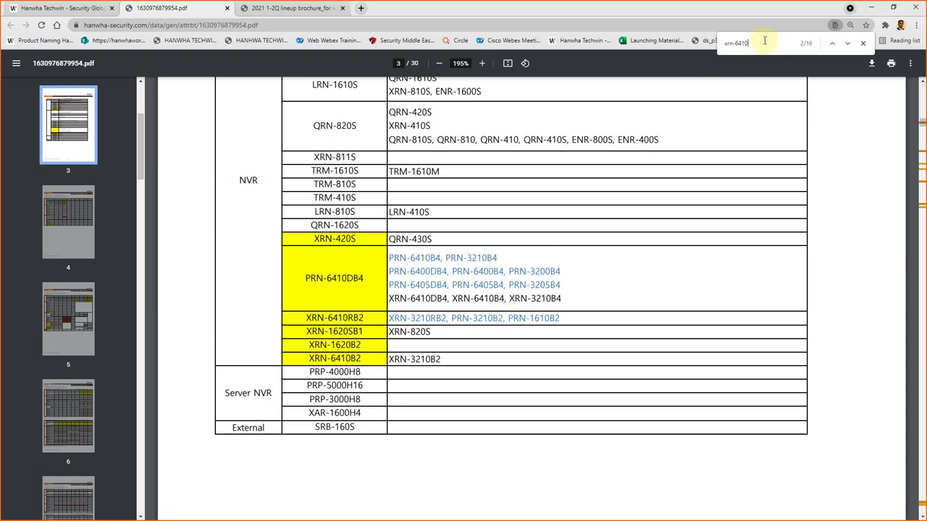
pyautogui.write('b3')
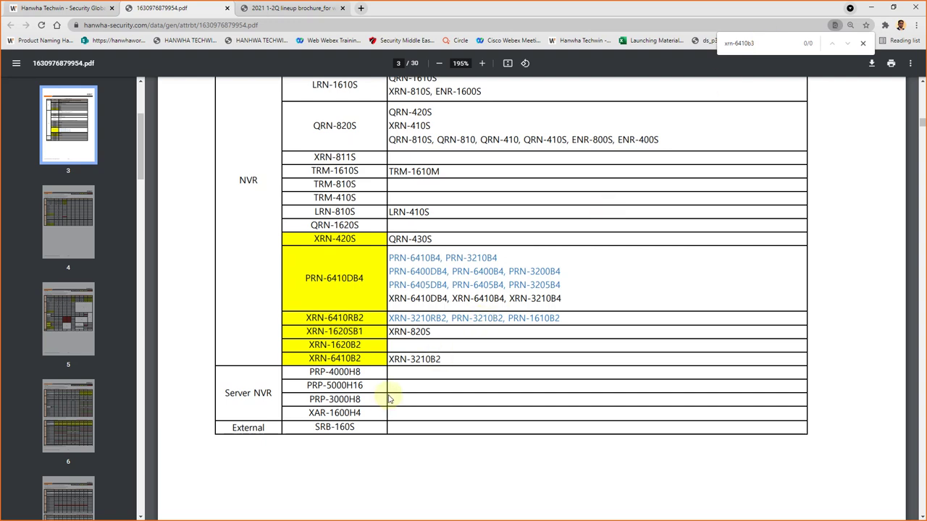
pyautogui.press('BackSpace')
pyautogui.write('2')
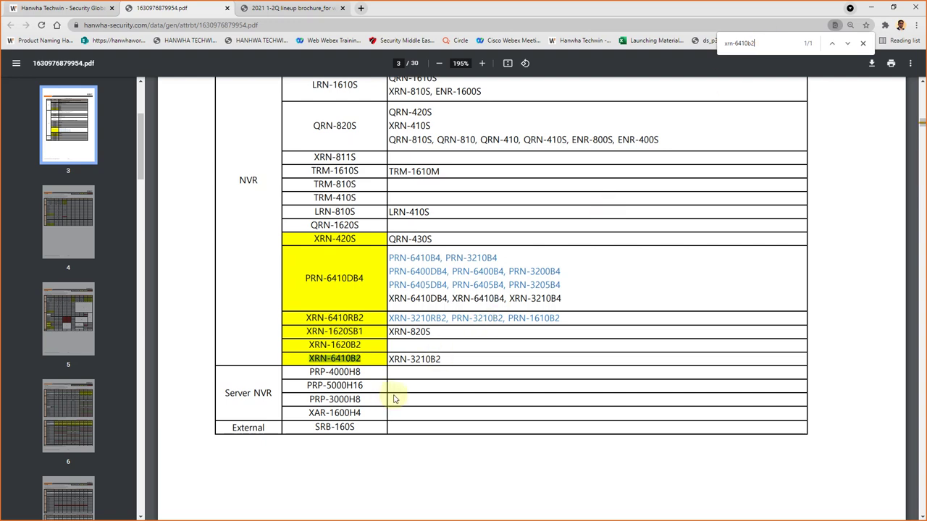
pyautogui.press('Return')
# - Highlight the 10 TB ST10000VE001 drive in the Seagate table and check the XRN-6410B2 row
pyautogui.scroll(5, 683, 289)
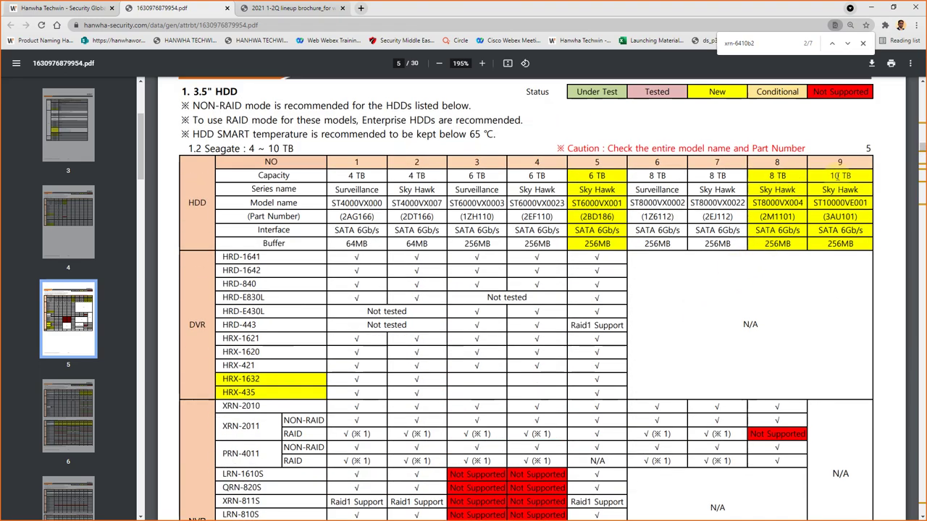
pyautogui.scroll(-3, 854, 326)
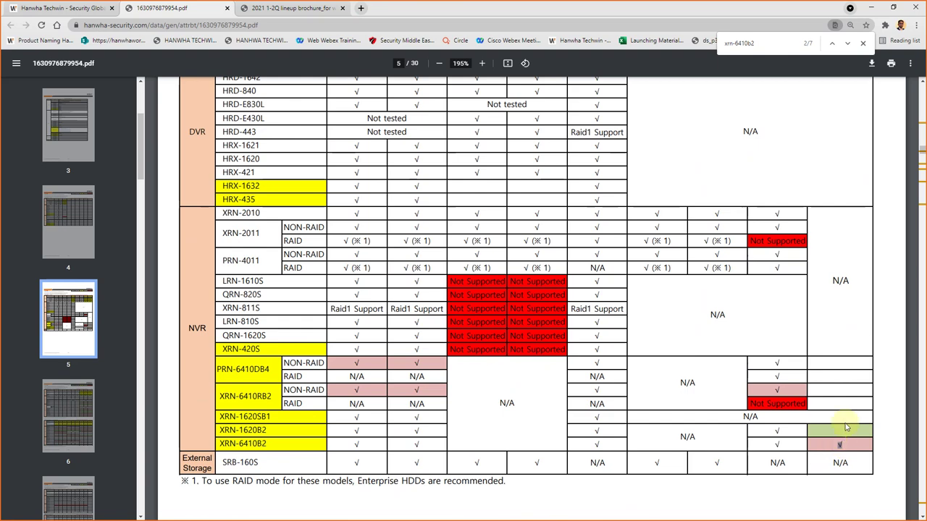
pyautogui.scroll(4, 838, 443)
pyautogui.moveTo(813, 250); pyautogui.dragTo(867, 248)
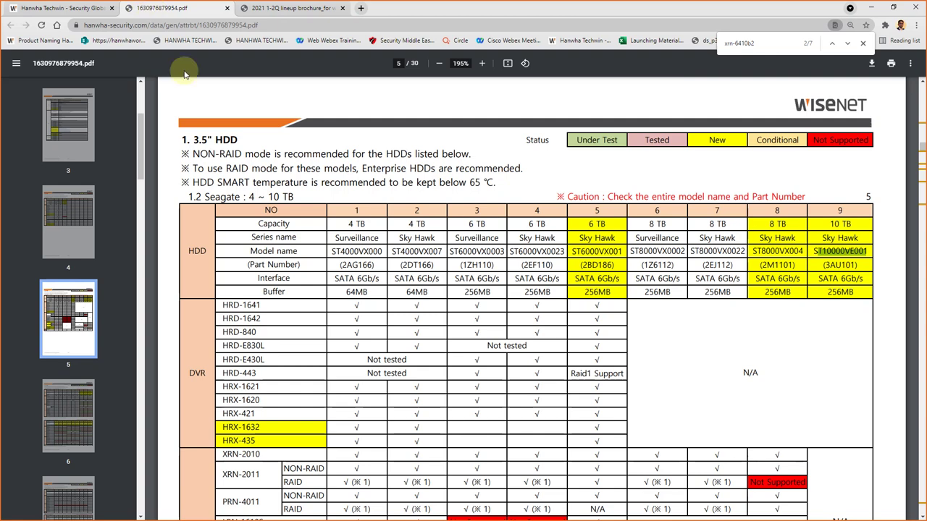
pyautogui.scroll(-2, 297, 149)
pyautogui.scroll(-1, 298, 149)
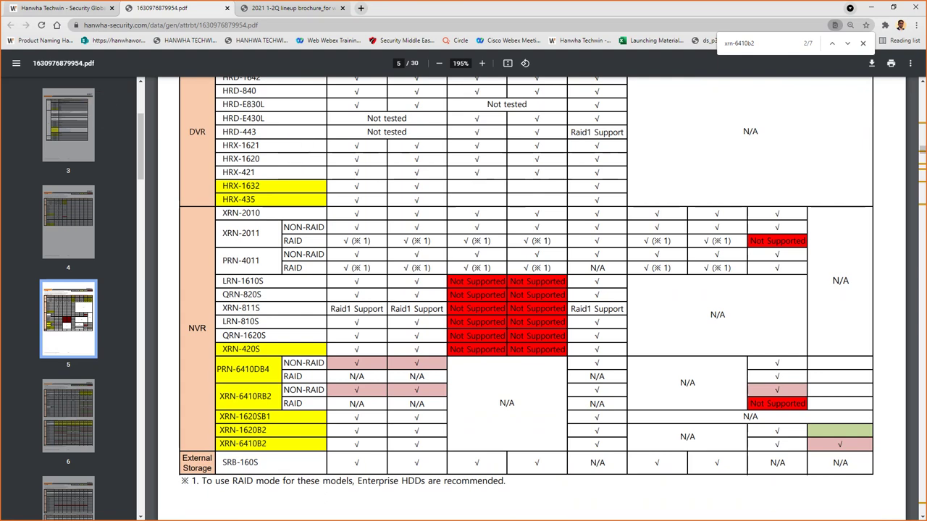
pyautogui.scroll(-3, 638, 239)
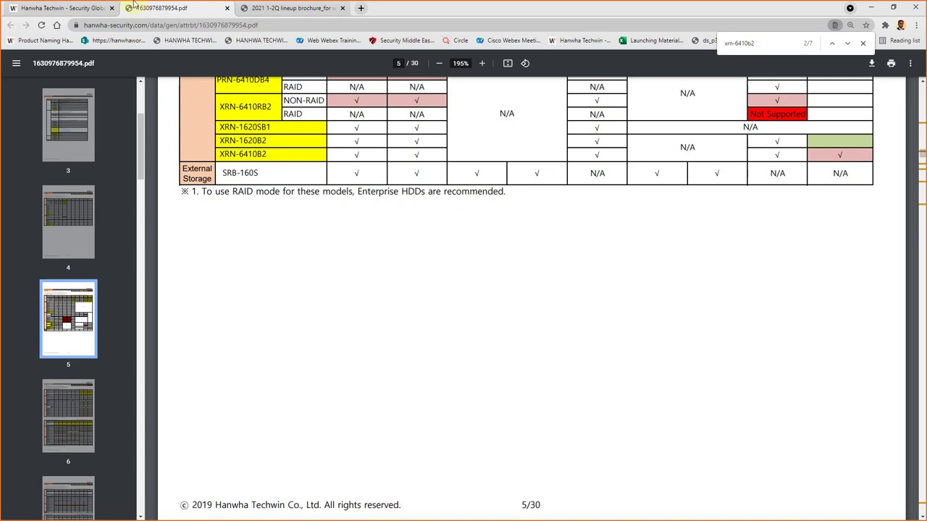
# - Return from the PDF tabs to the Hanwha HDD Compatibility web page
pyautogui.click(62, 8)
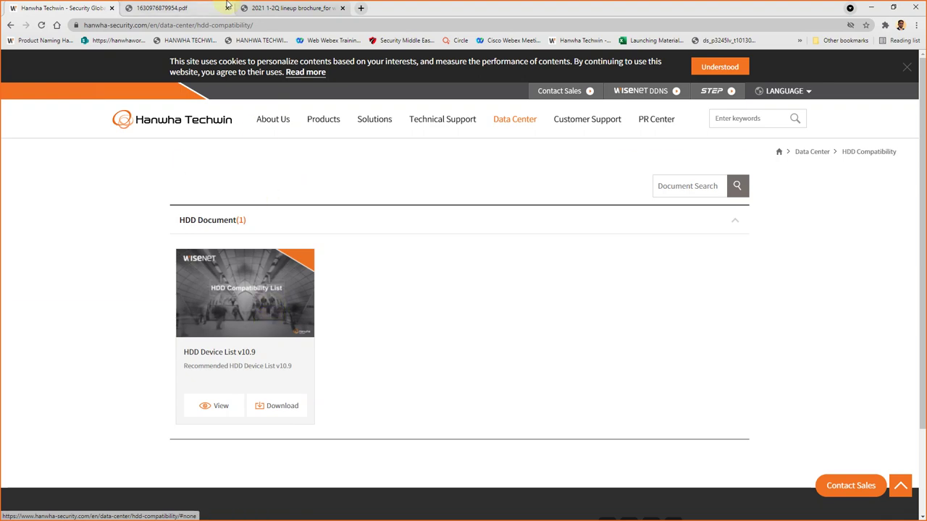
pyautogui.click(310, 10)
pyautogui.click(187, 7)
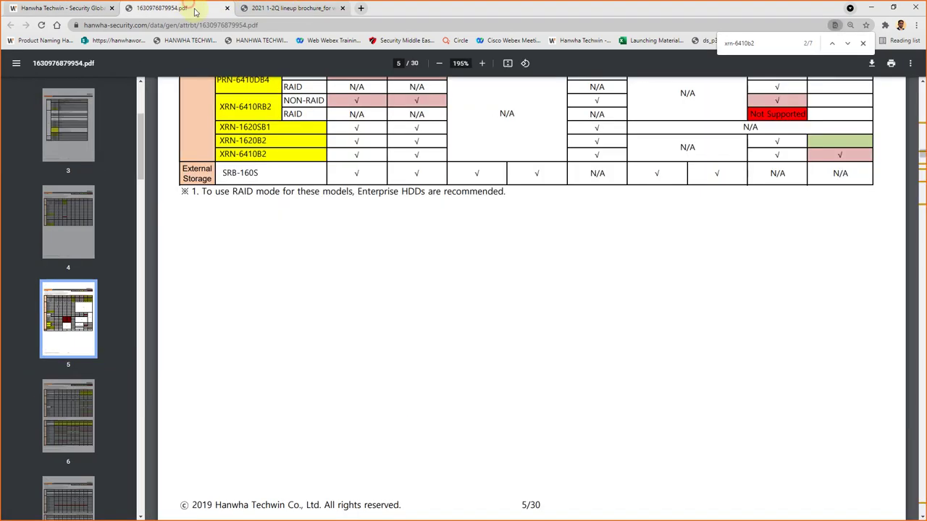
pyautogui.click(49, 6)
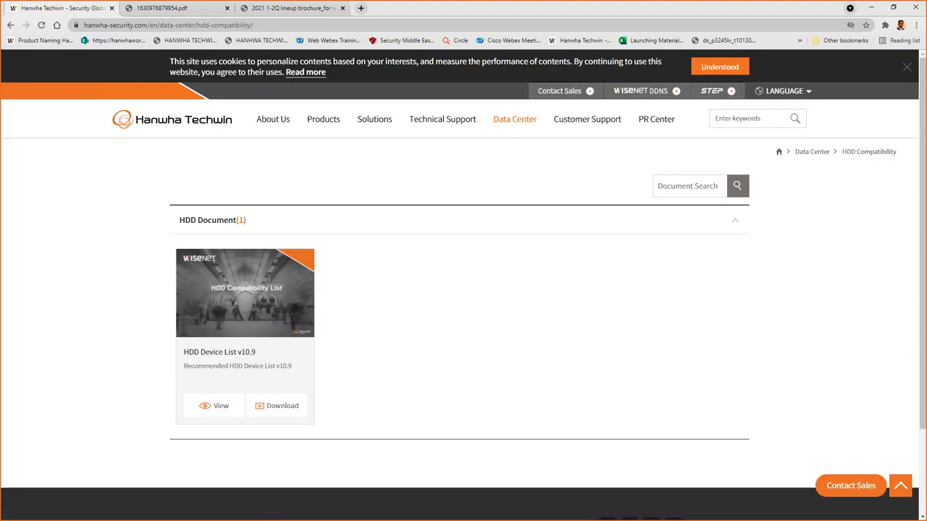
pyautogui.scroll(-3, 400, 275)
pyautogui.scroll(3, 182, 163)
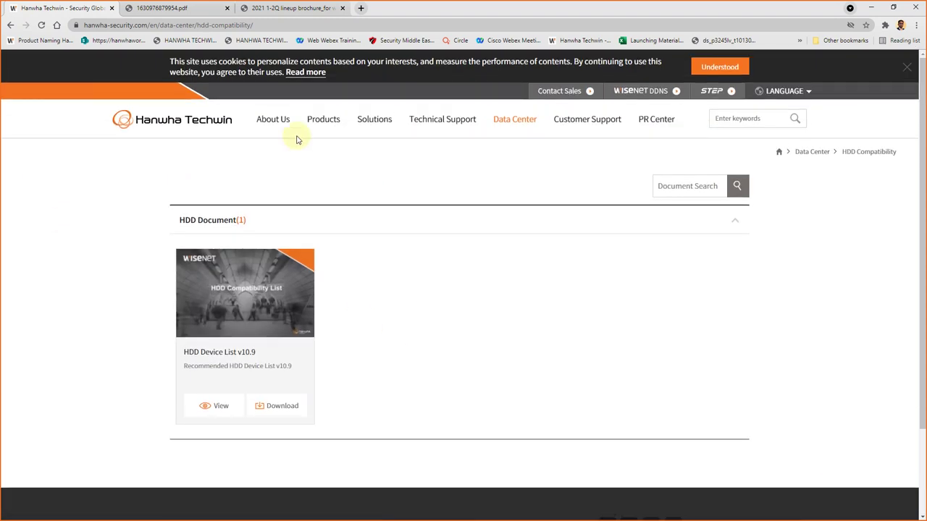
# - Open Wisenet Toolbox PLUS in a new tab via the 'Go to Wisenet Toolbox' banner
pyautogui.moveTo(443, 123)
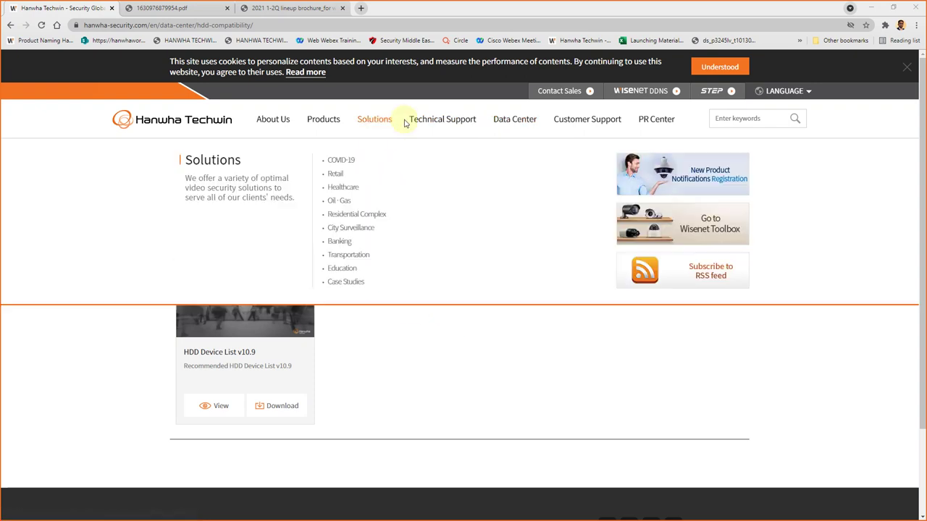
pyautogui.moveTo(617, 116)
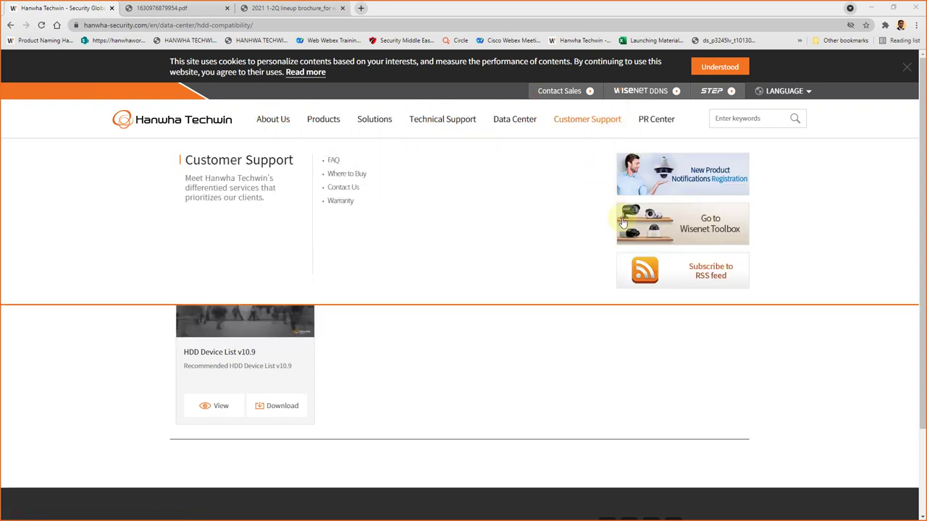
pyautogui.click(696, 232)
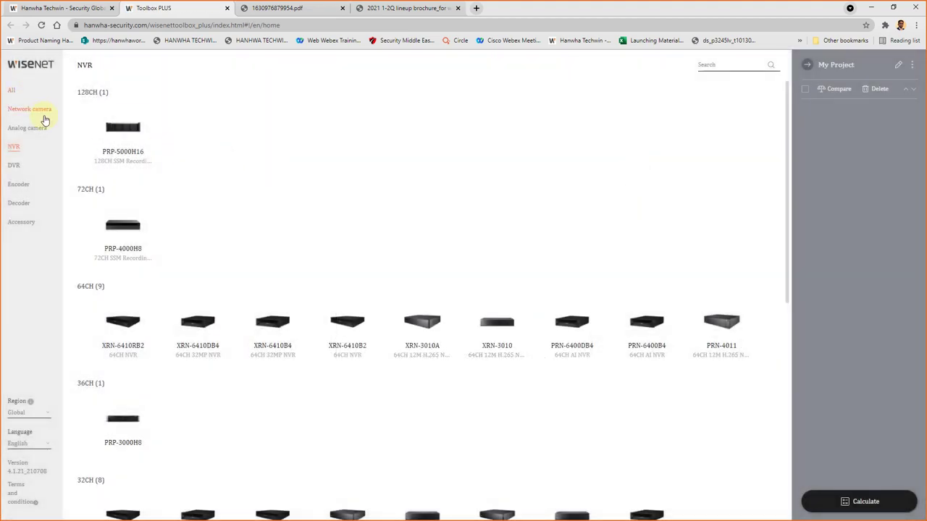
# - Show the Network camera catalogue with its Box and Bullet categories
pyautogui.click(42, 115)
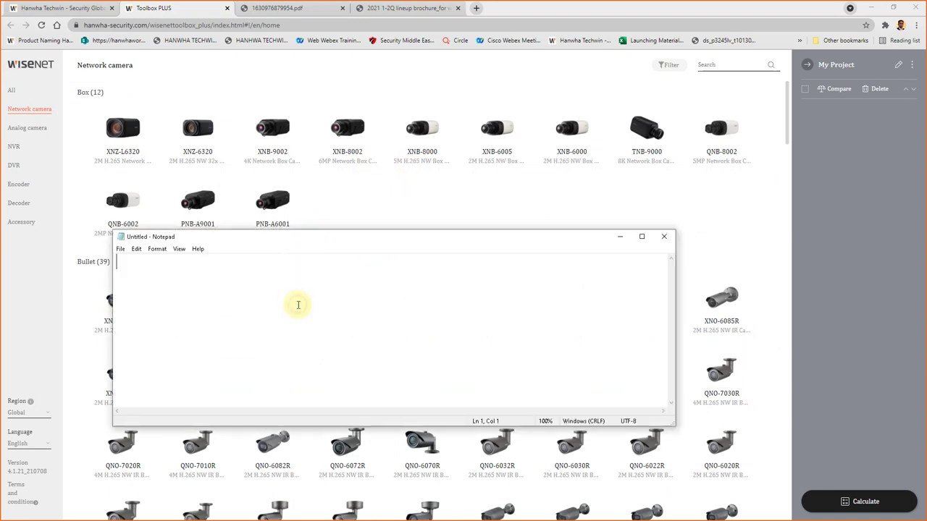
# - Note '500 cameras, 2MP -- 31 days' in Notepad and return to the catalogue
pyautogui.write('500 cameras')
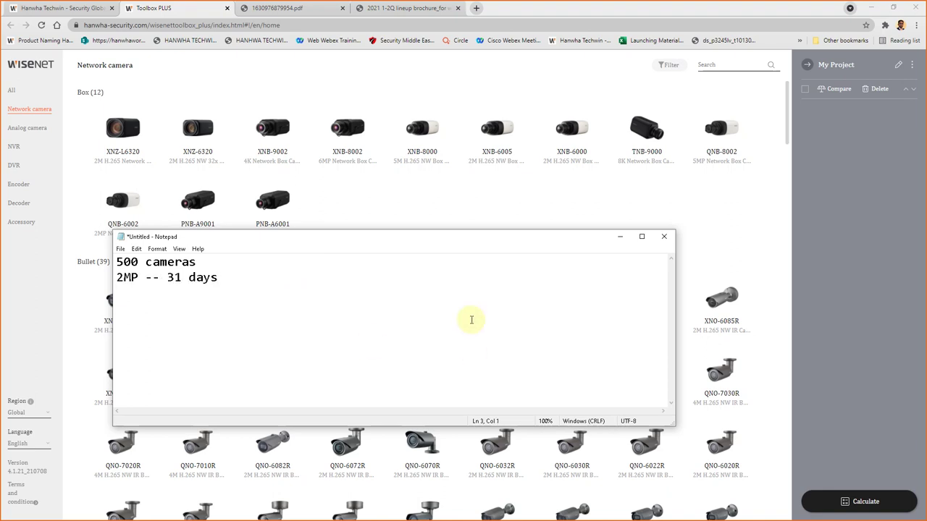
pyautogui.write('25 FPS')
pyautogui.click(441, 192)
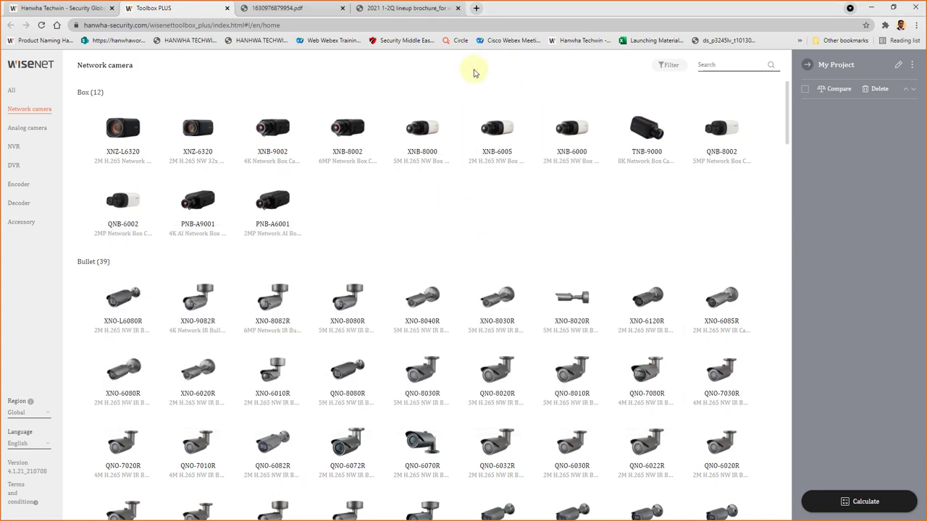
# - Filter cameras to 2MP Dome and Bullet, add the XNO-L6080R to My Project, and calculate
pyautogui.click(667, 65)
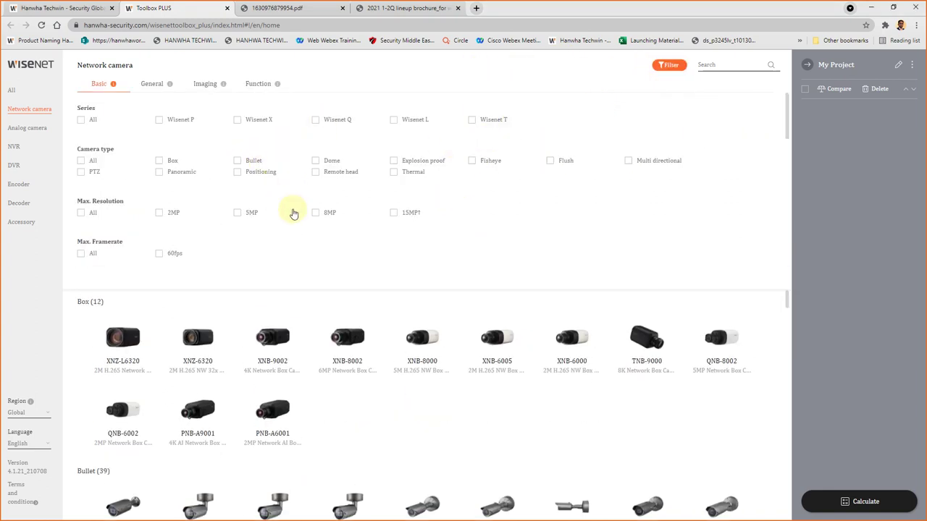
pyautogui.click(174, 213)
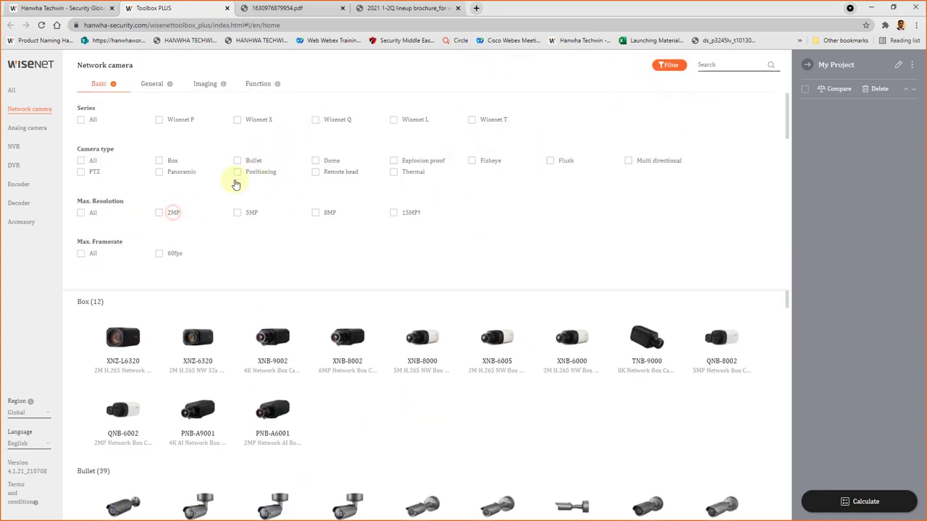
pyautogui.click(670, 70)
pyautogui.click(668, 65)
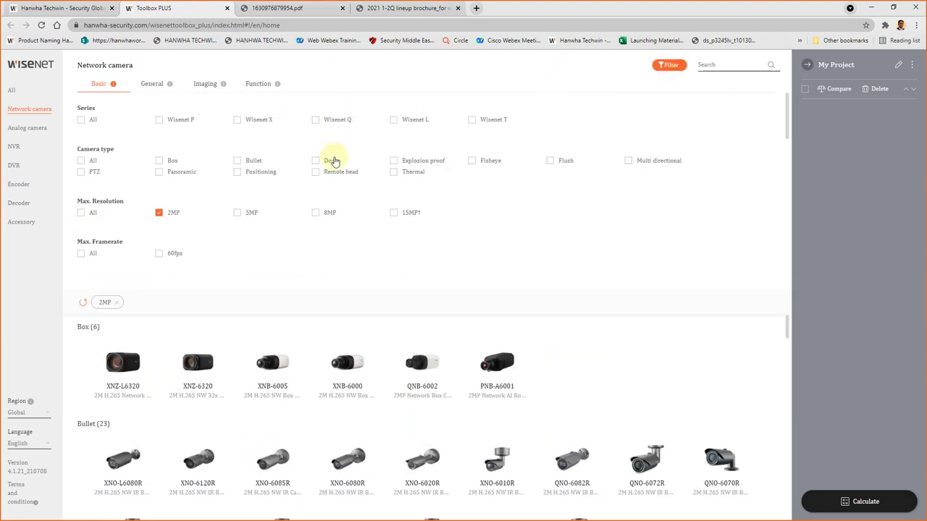
pyautogui.click(671, 66)
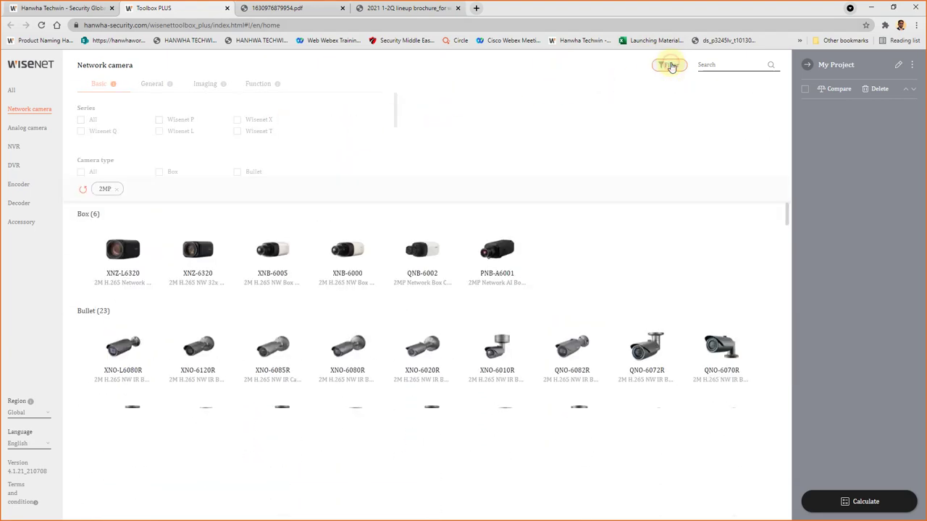
pyautogui.click(669, 65)
pyautogui.click(323, 165)
pyautogui.click(255, 165)
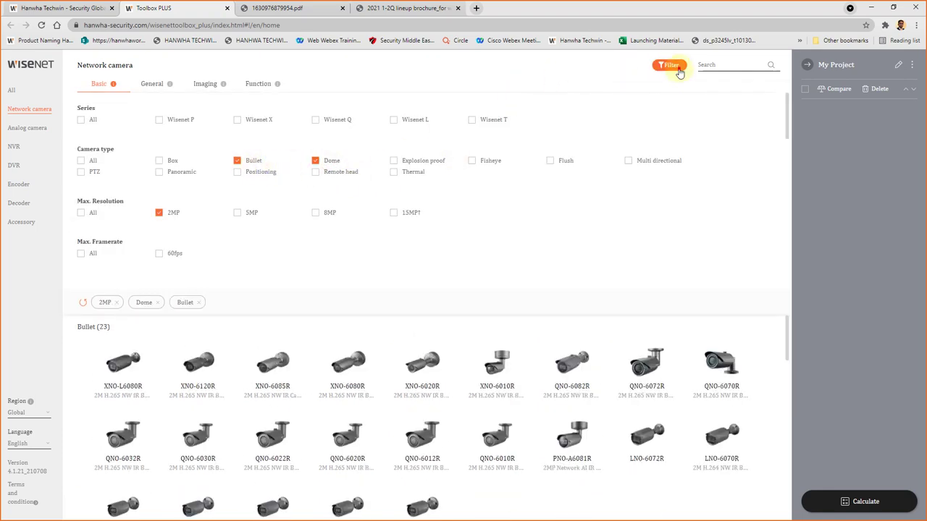
pyautogui.click(679, 69)
pyautogui.moveTo(826, 192); pyautogui.dragTo(861, 132)
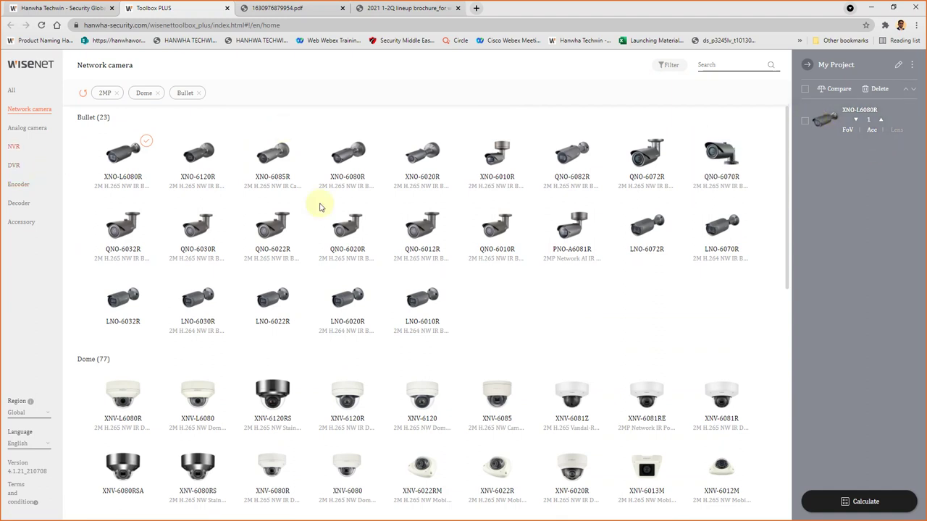
pyautogui.click(854, 500)
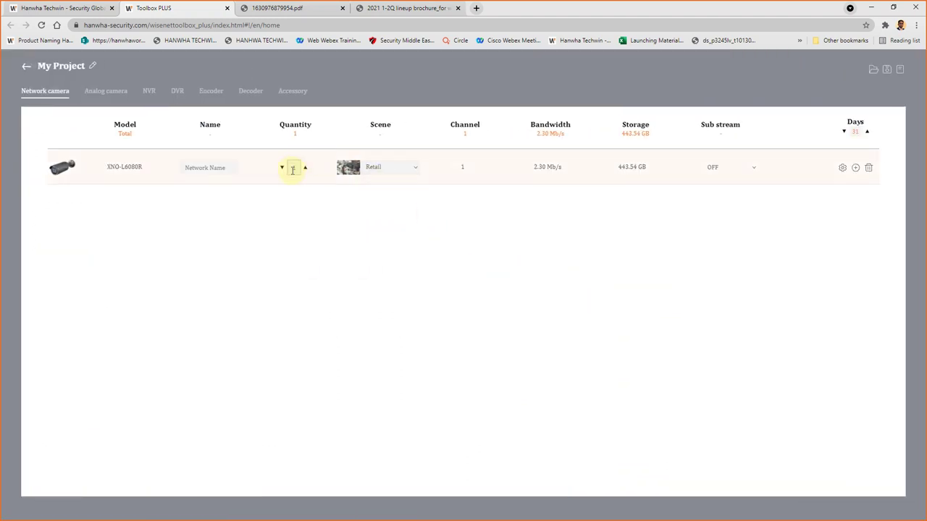
# - Set the quantity to 500 and make the motion recording period continuous
pyautogui.write('500')
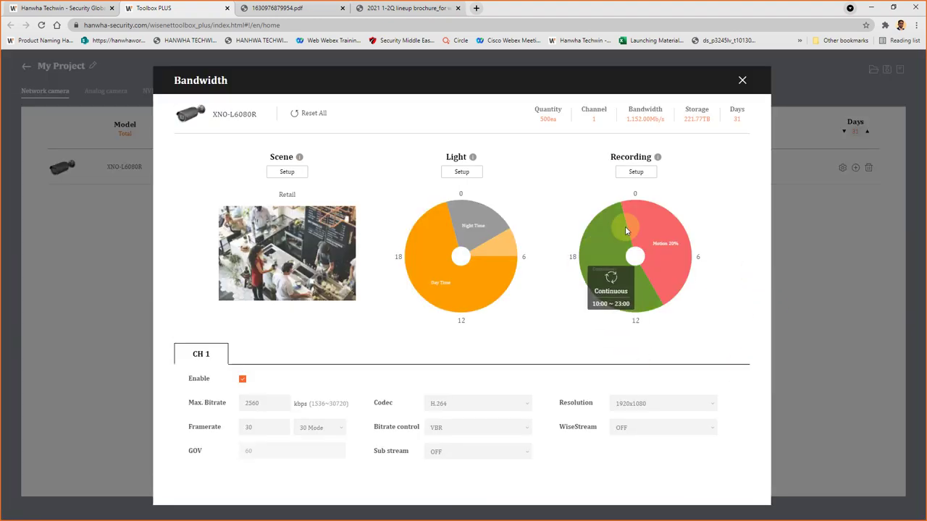
pyautogui.moveTo(666, 238)
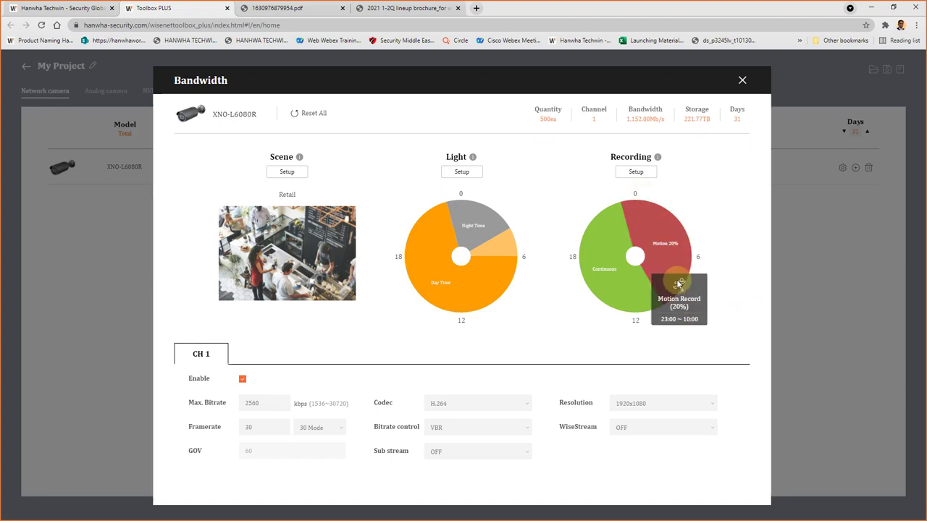
pyautogui.click(636, 178)
pyautogui.click(471, 293)
pyautogui.click(459, 315)
pyautogui.click(741, 108)
# - Add a 00–12 recording period and set it to continuous recording
pyautogui.moveTo(650, 239)
pyautogui.click(644, 174)
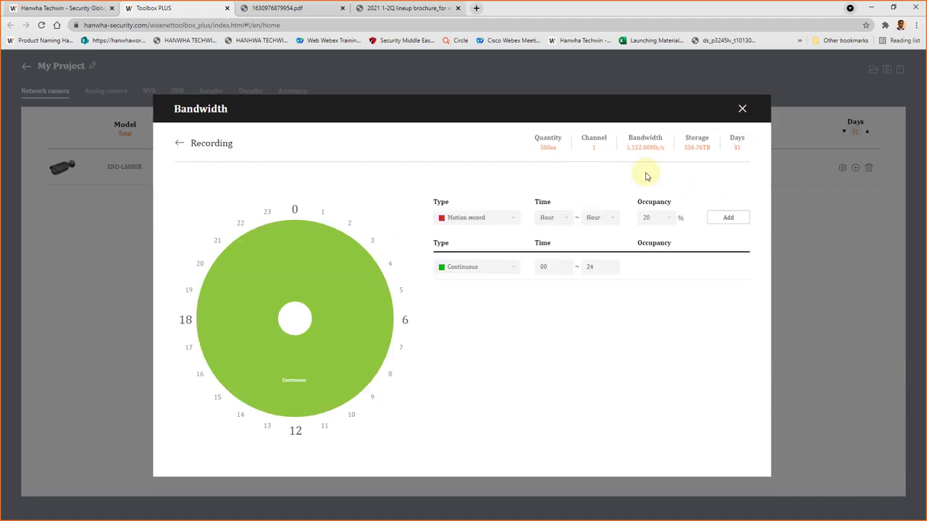
pyautogui.click(560, 220)
pyautogui.click(555, 239)
pyautogui.click(590, 218)
pyautogui.scroll(-3, 602, 359)
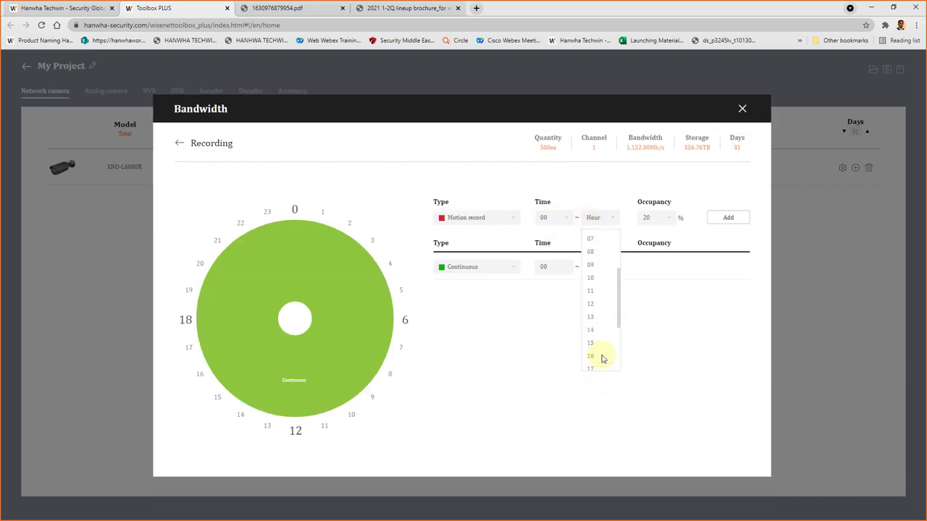
pyautogui.click(599, 300)
pyautogui.click(717, 221)
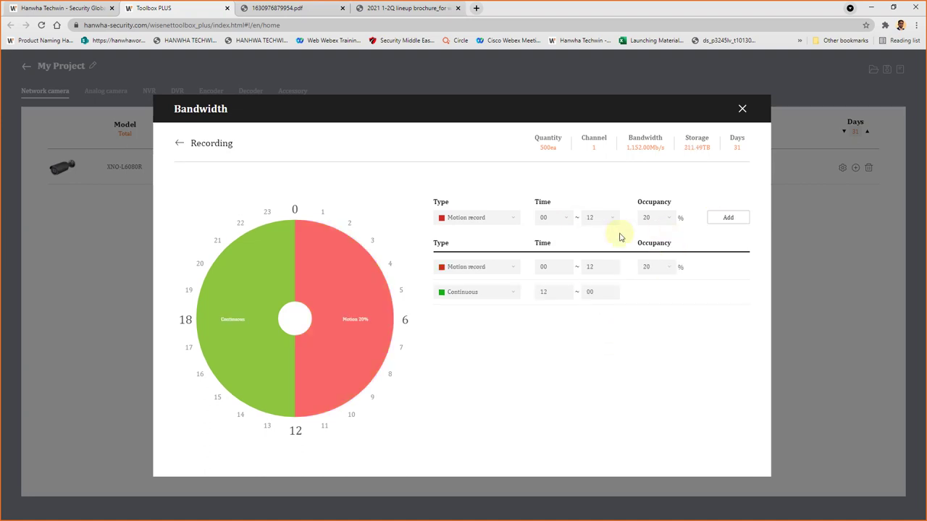
pyautogui.click(470, 267)
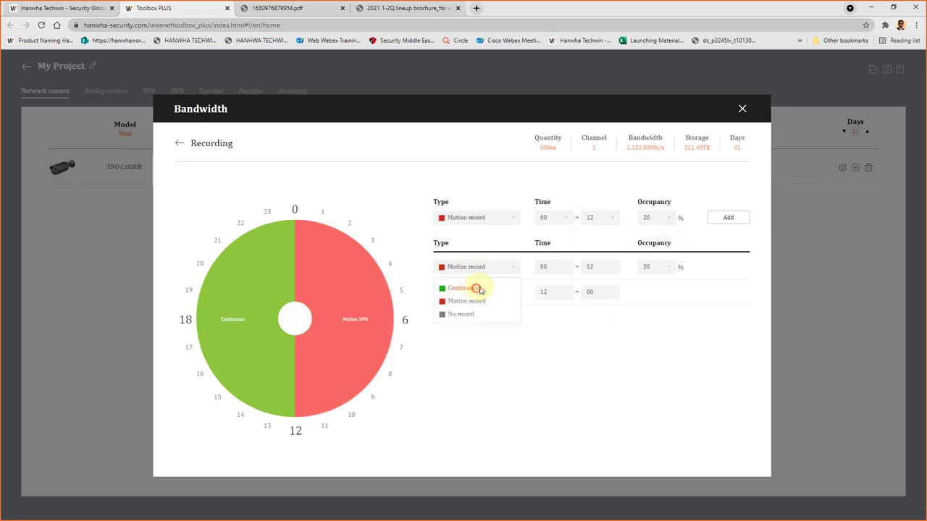
pyautogui.click(474, 282)
pyautogui.click(742, 107)
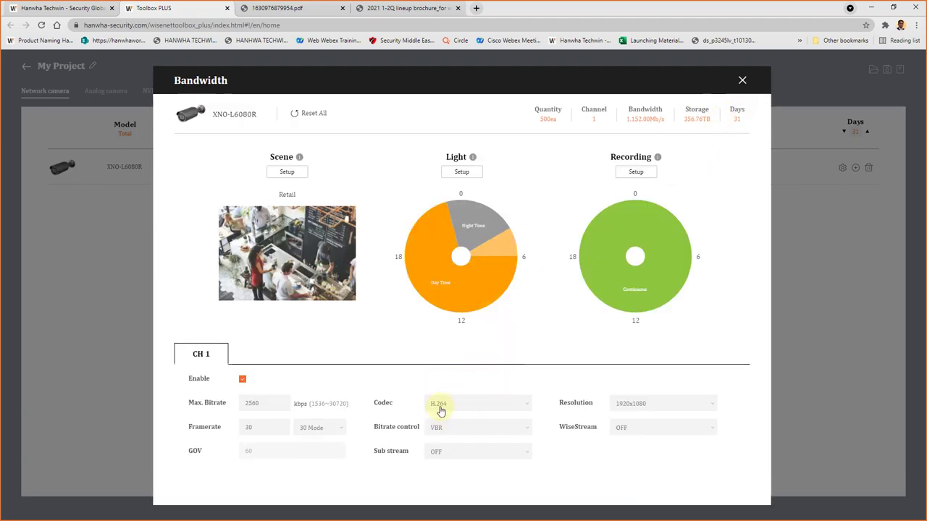
# - Switch the codec to H.265 and close the Bandwidth settings
pyautogui.hotkey('ctrl', '+')
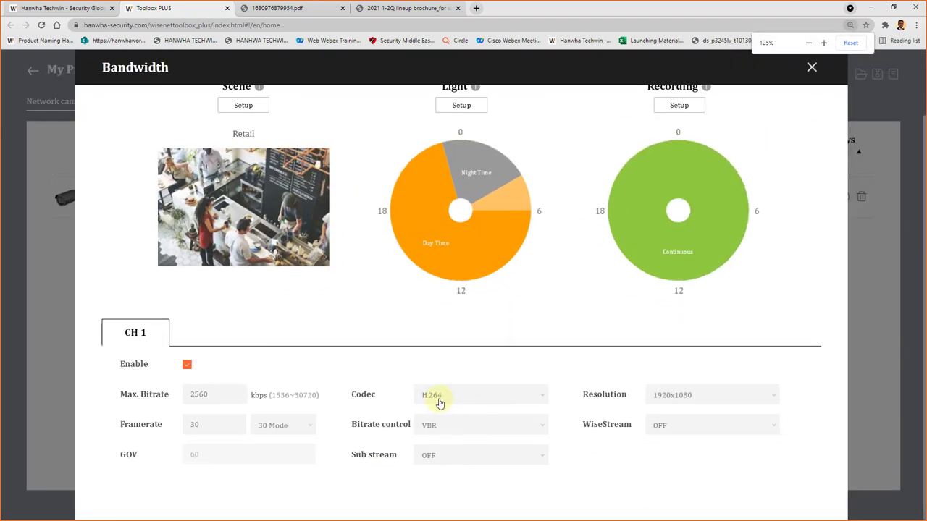
pyautogui.click(438, 403)
pyautogui.click(434, 439)
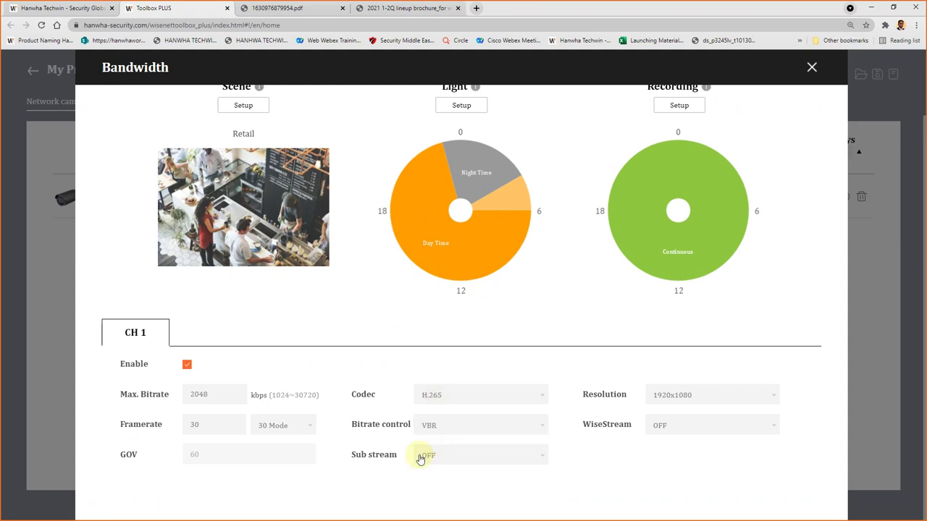
pyautogui.click(811, 67)
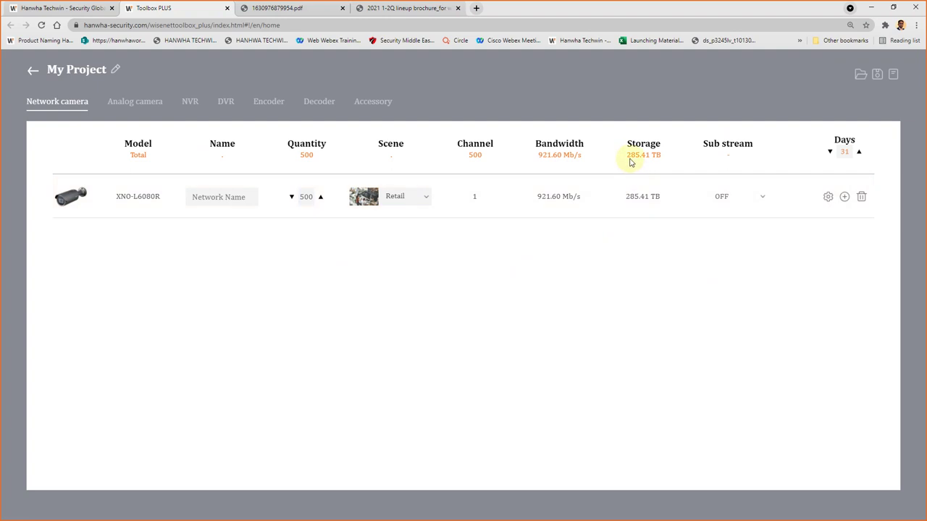
# - Go back from the project table to the NVR product catalogue
pyautogui.click(32, 69)
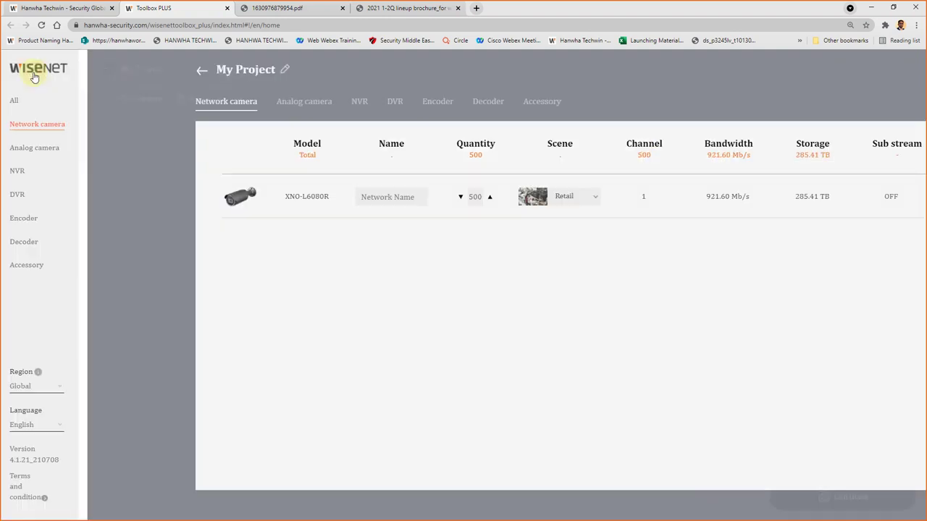
pyautogui.click(18, 171)
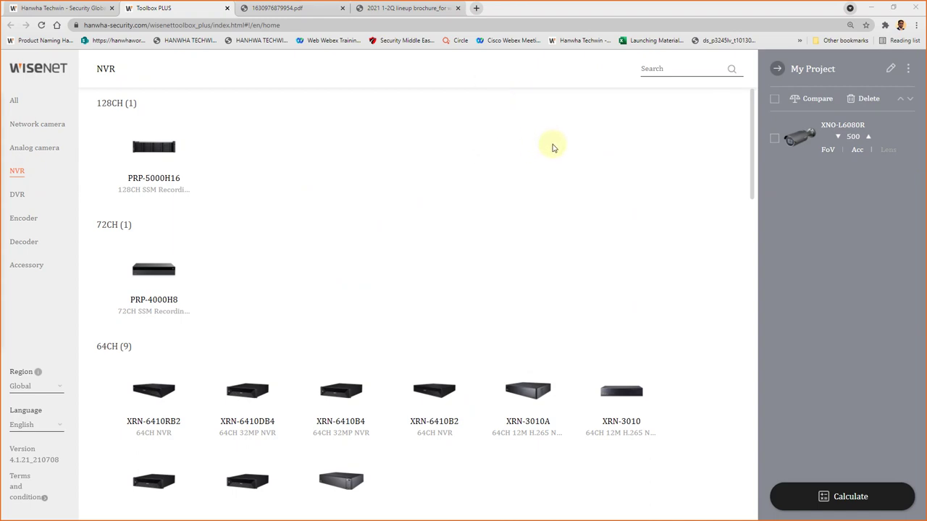
pyautogui.scroll(-1, 507, 210)
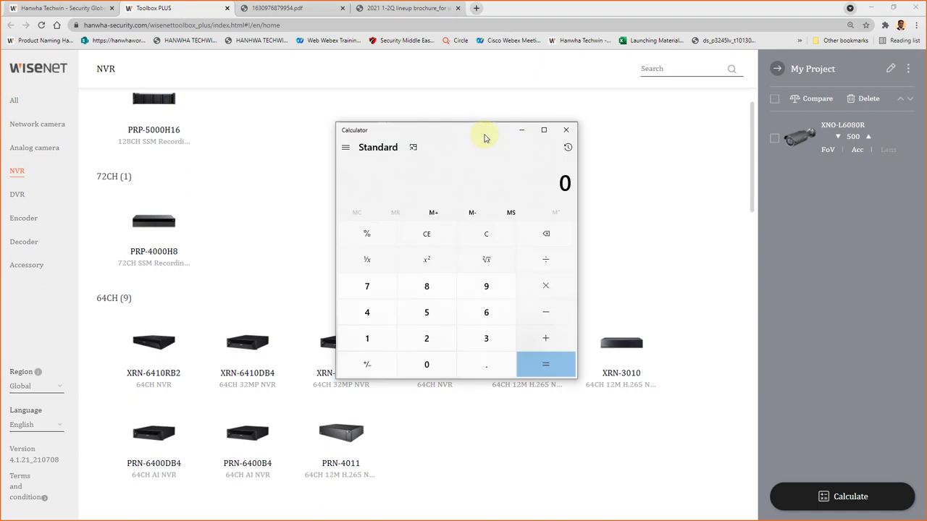
# - Compute 500 ÷ 64 = 7.8125 in Calculator, then reload the NVR list
pyautogui.write('00/64')
pyautogui.press('Return')
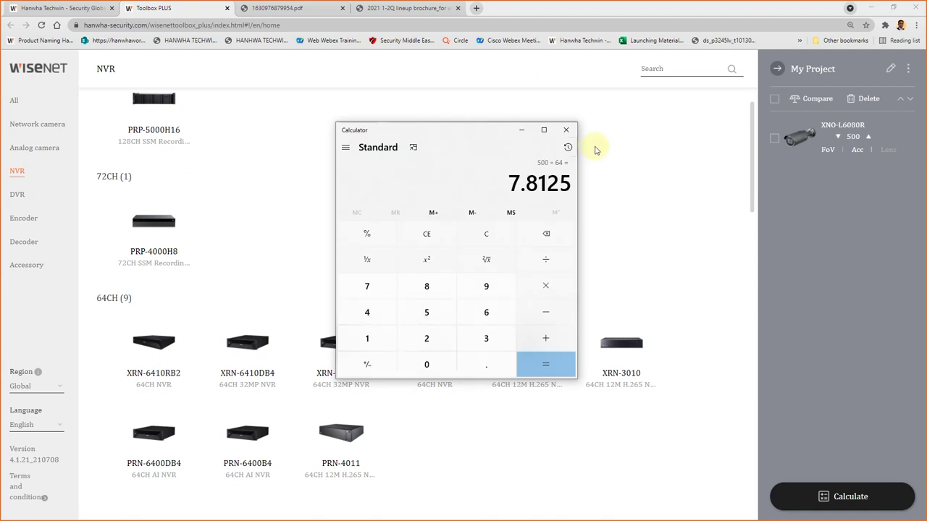
pyautogui.click(640, 188)
pyautogui.scroll(-2, 433, 228)
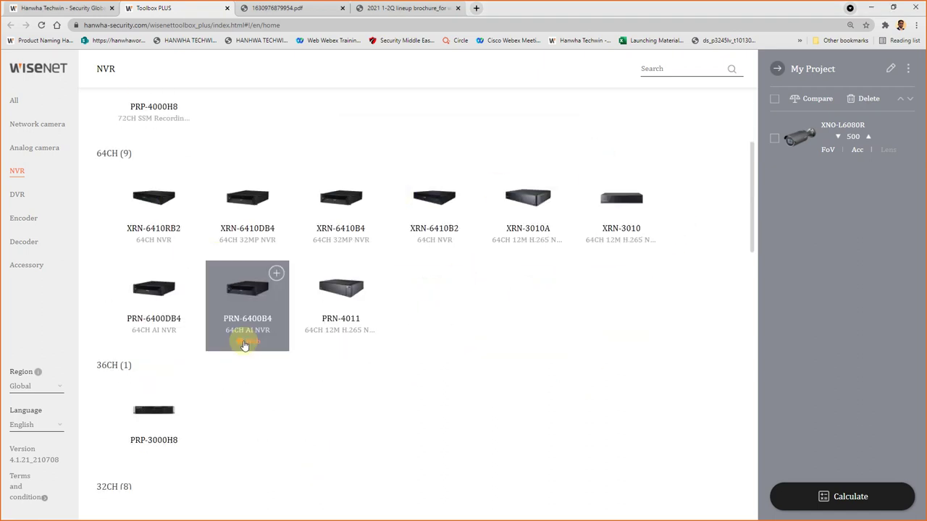
pyautogui.click(23, 178)
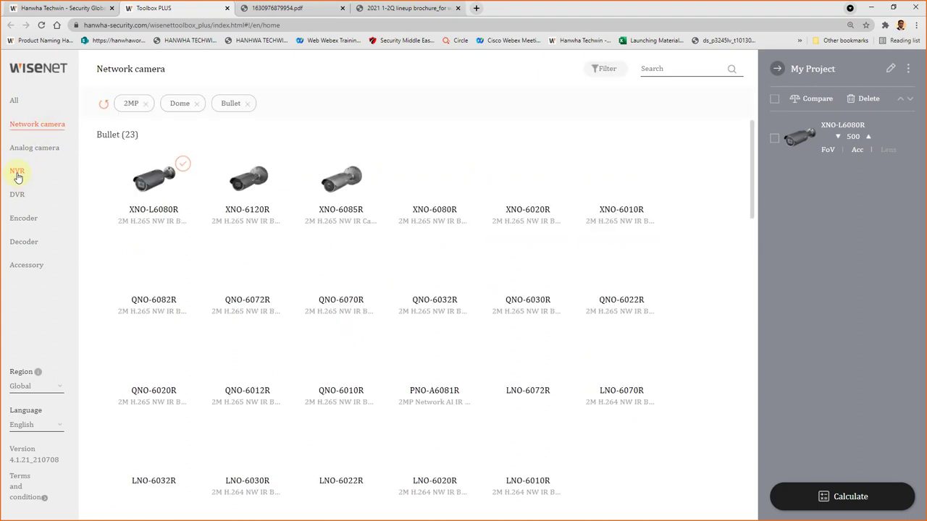
pyautogui.click(17, 174)
pyautogui.scroll(-1, 212, 288)
# - Scroll the 64CH NVR models and open the calculation for the 500 XNO-L6080R cameras
pyautogui.scroll(-1, 212, 289)
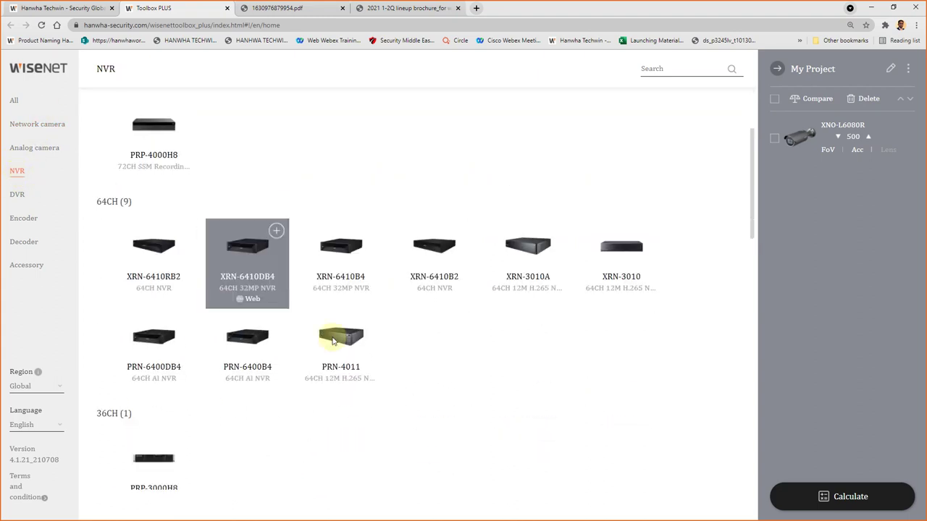
pyautogui.scroll(-1, 471, 294)
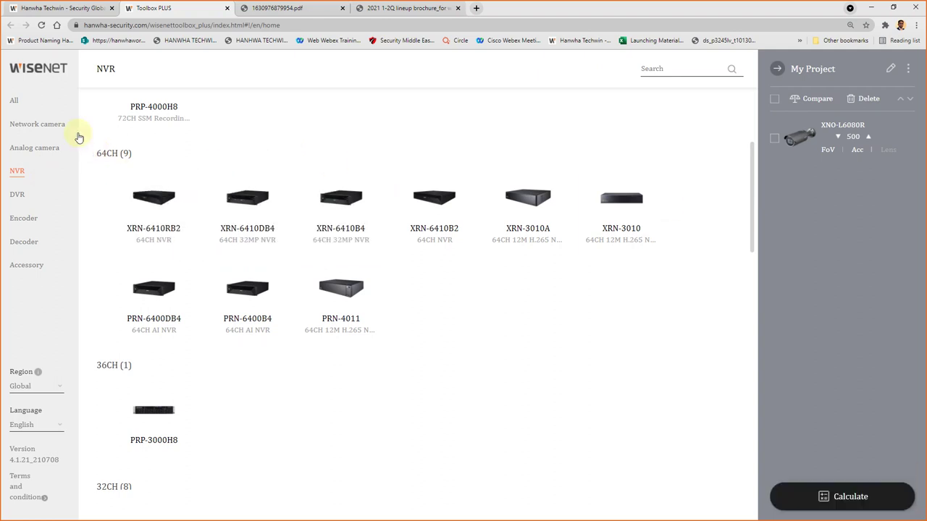
pyautogui.click(811, 500)
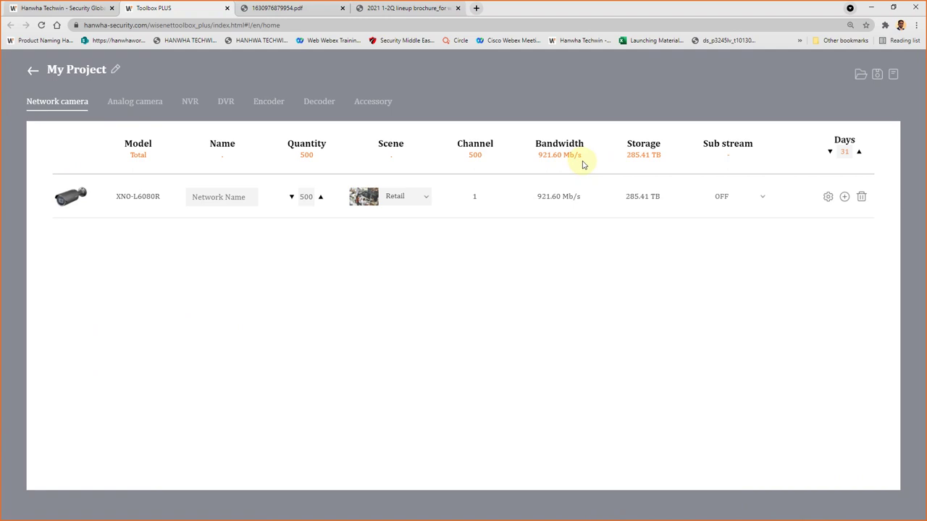
# - Review the bandwidth and storage totals, then return to the NVR catalogue
pyautogui.click(32, 70)
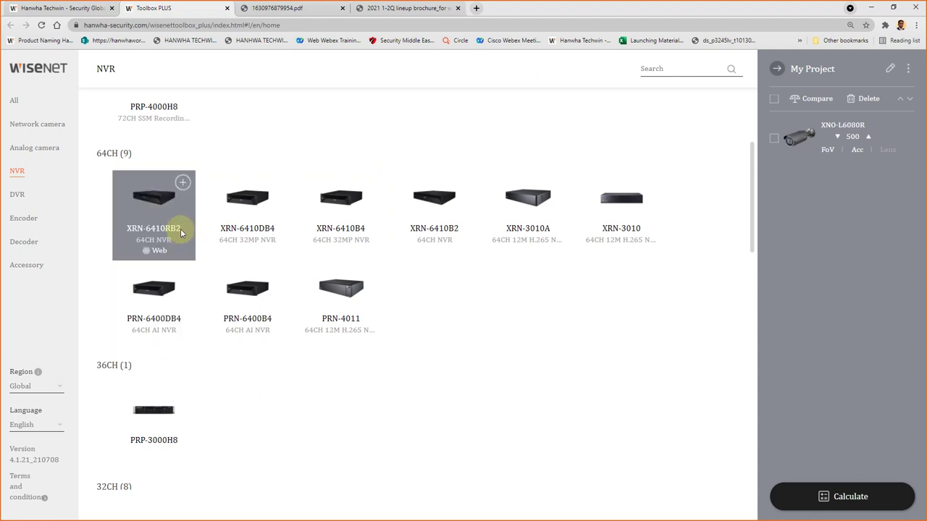
# - Add the XRN-6410RB2, XRN-6410B2 and XRN-3010A NVRs to the project, swapping out XRN-3010
pyautogui.click(183, 188)
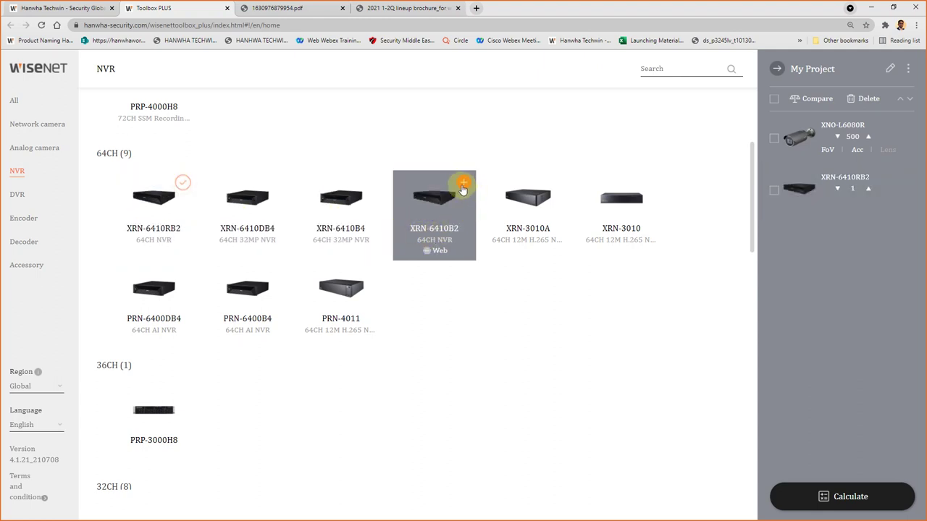
pyautogui.click(464, 187)
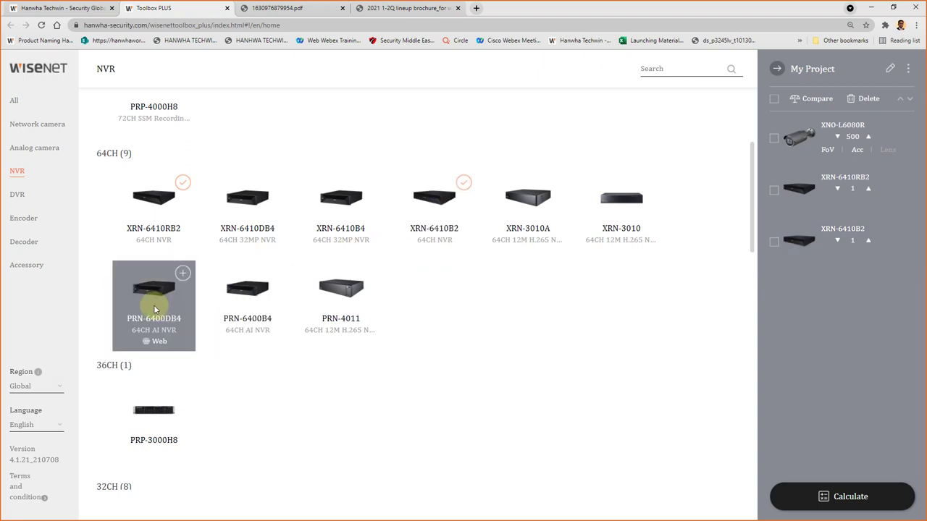
pyautogui.click(653, 186)
pyautogui.click(920, 273)
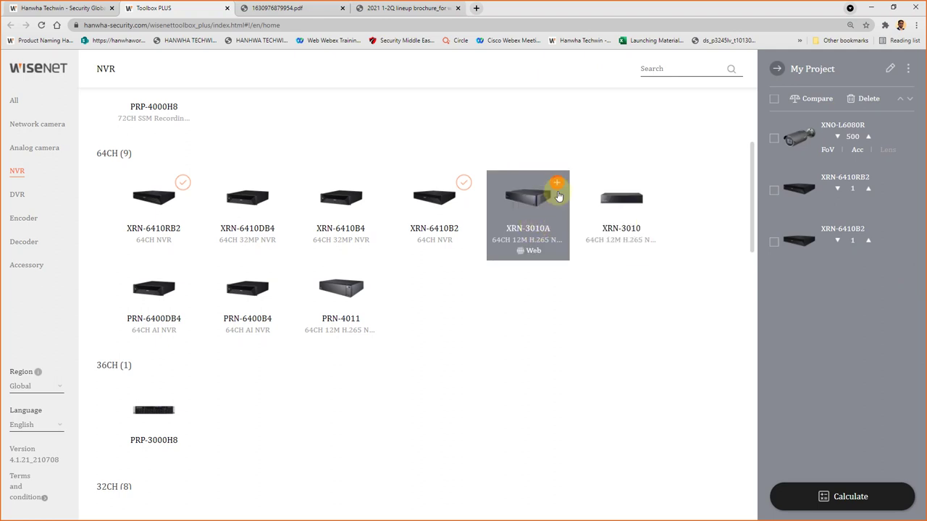
pyautogui.click(557, 185)
# - Compare the XRN-6410RB2, XRN-6410B2 and XRN-3010A datasheets side by side
pyautogui.click(775, 191)
pyautogui.click(776, 243)
pyautogui.click(774, 293)
pyautogui.click(802, 102)
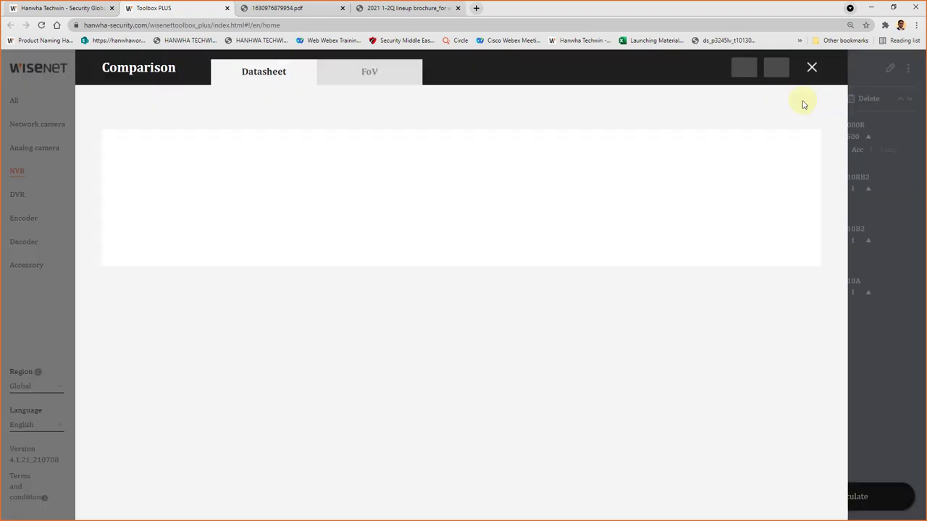
# - Review the three NVRs' RAID, max HDD size and hot-swap rows in the comparison, then close it
pyautogui.scroll(-1, 485, 364)
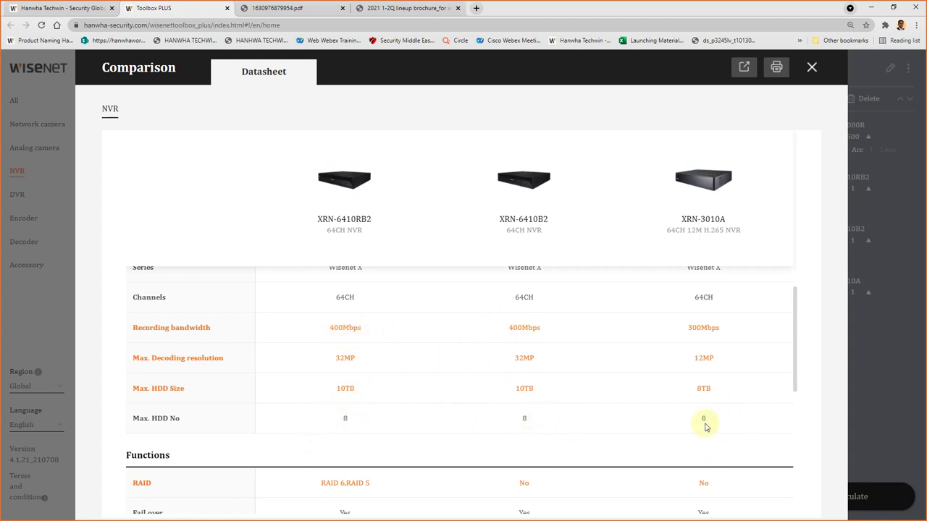
pyautogui.scroll(-1, 693, 414)
pyautogui.scroll(-3, 675, 394)
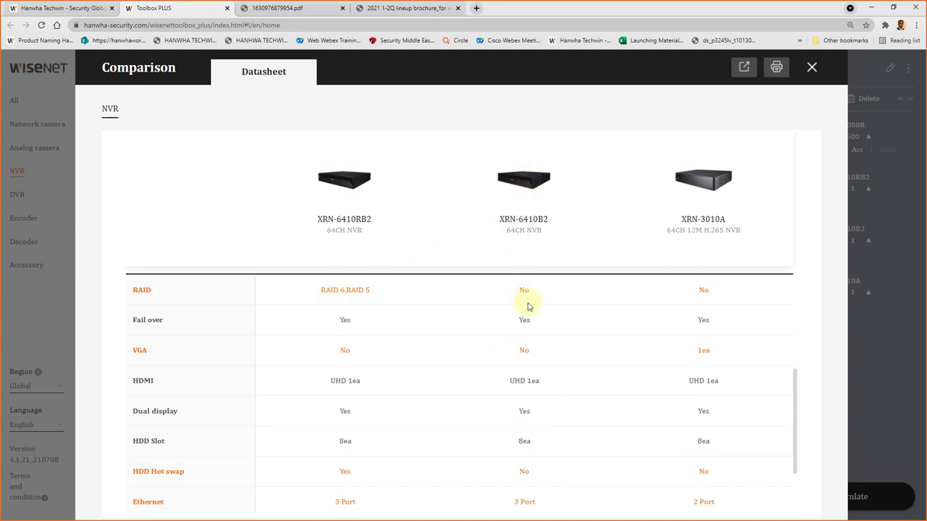
pyautogui.scroll(-2, 528, 306)
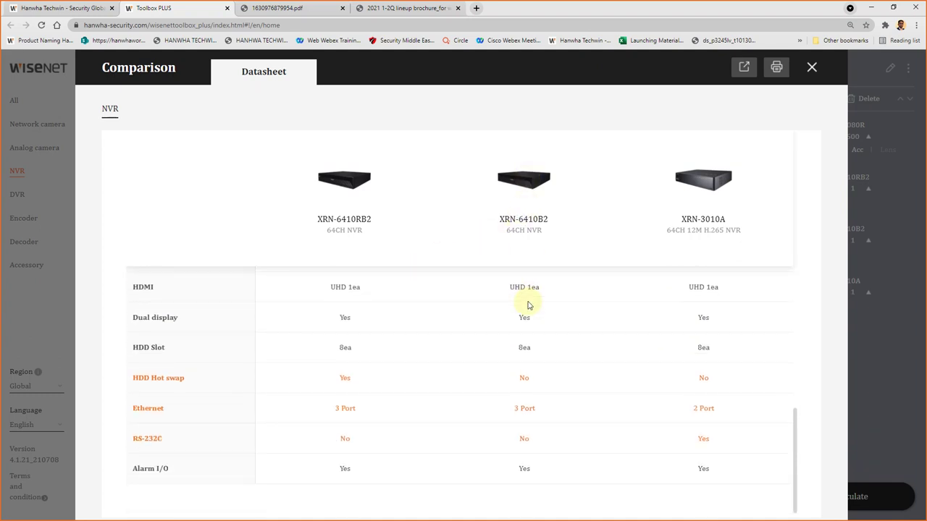
pyautogui.scroll(2, 551, 411)
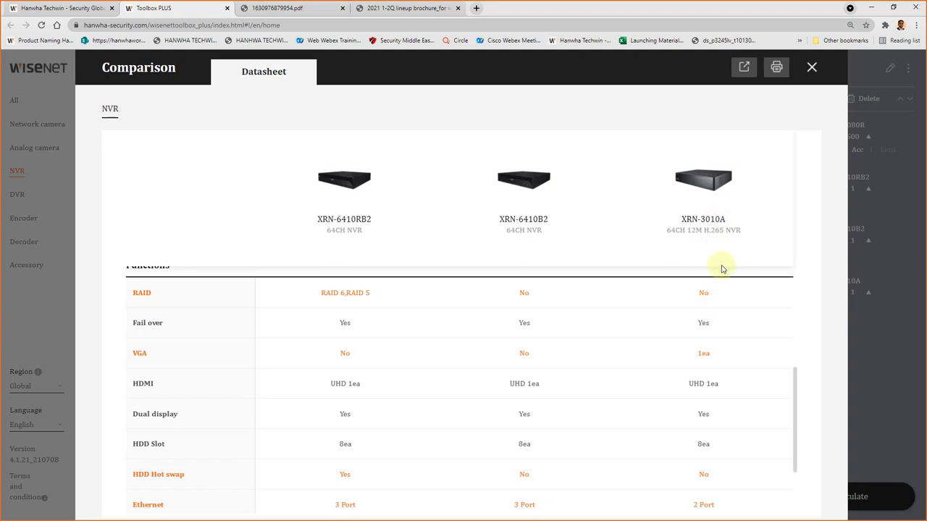
pyautogui.scroll(3, 722, 311)
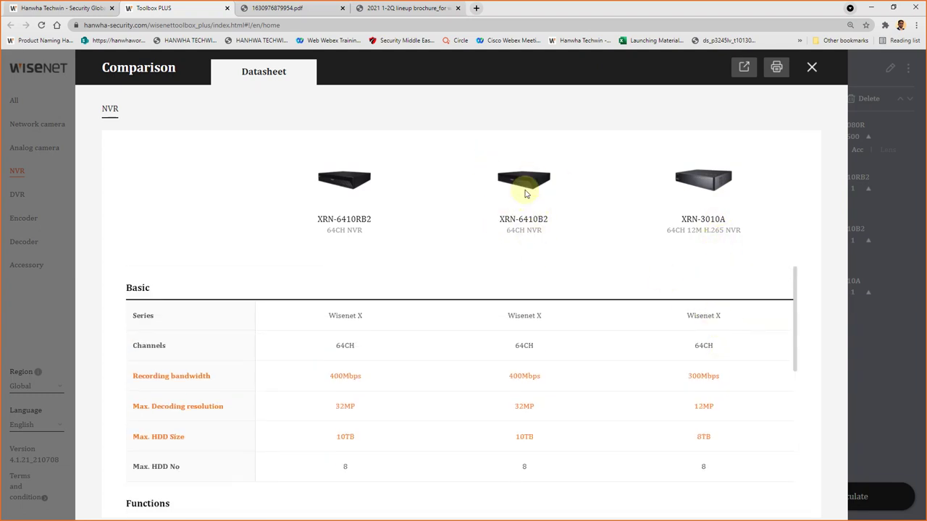
pyautogui.click(813, 68)
# - Switch to the lineup brochure PDF, reset its zoom and bookmark it
pyautogui.click(398, 8)
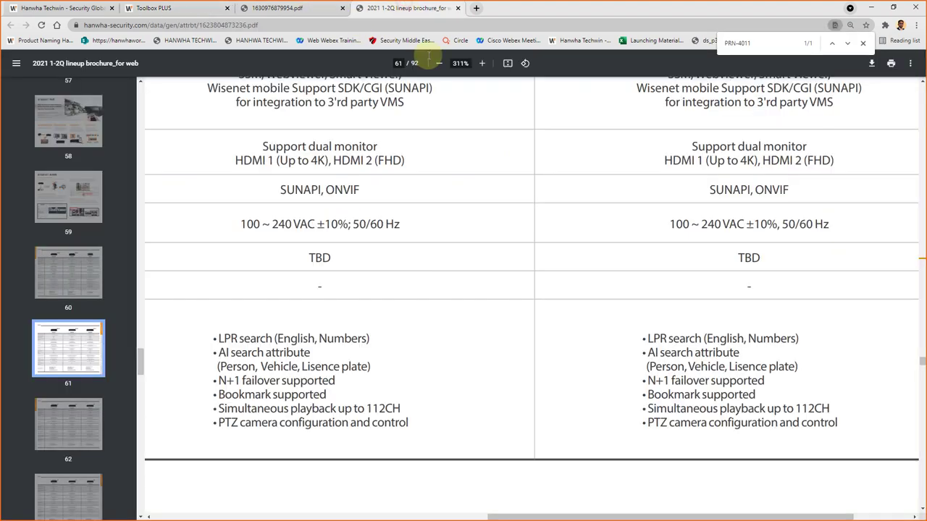
pyautogui.hotkey('ctrl', '0')
pyautogui.hotkey('ctrl', 'd')
pyautogui.press('Escape')
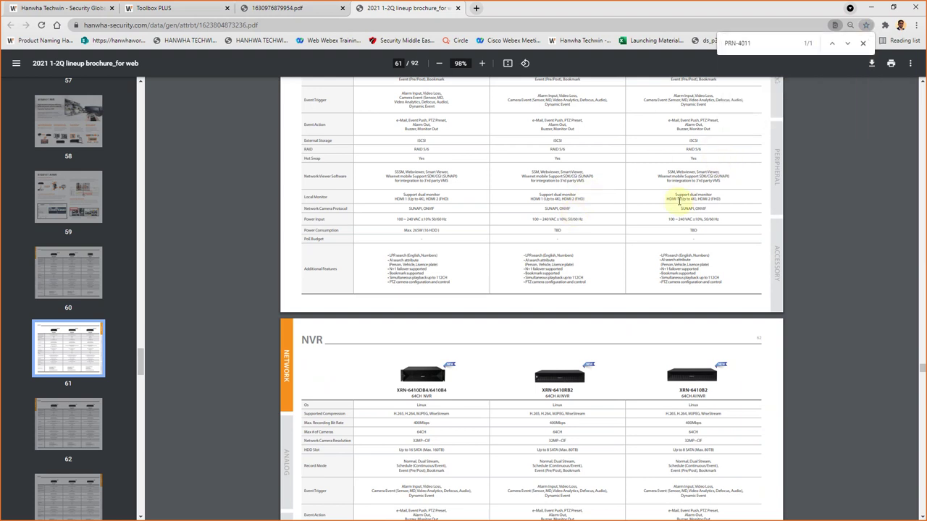
# - Search the brochure for 'xrn-3010' and browse around the match
pyautogui.hotkey('ctrl', 'f')
pyautogui.write('xrn-3010')
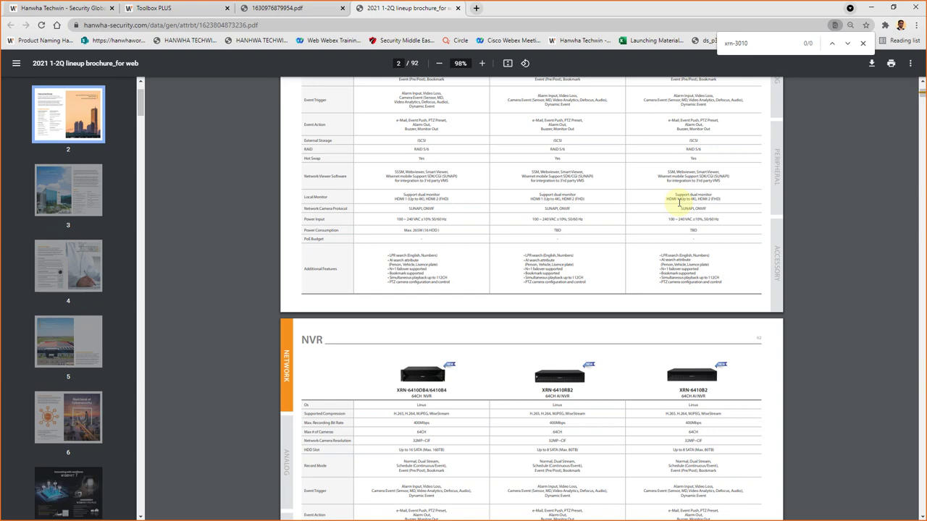
pyautogui.click(846, 45)
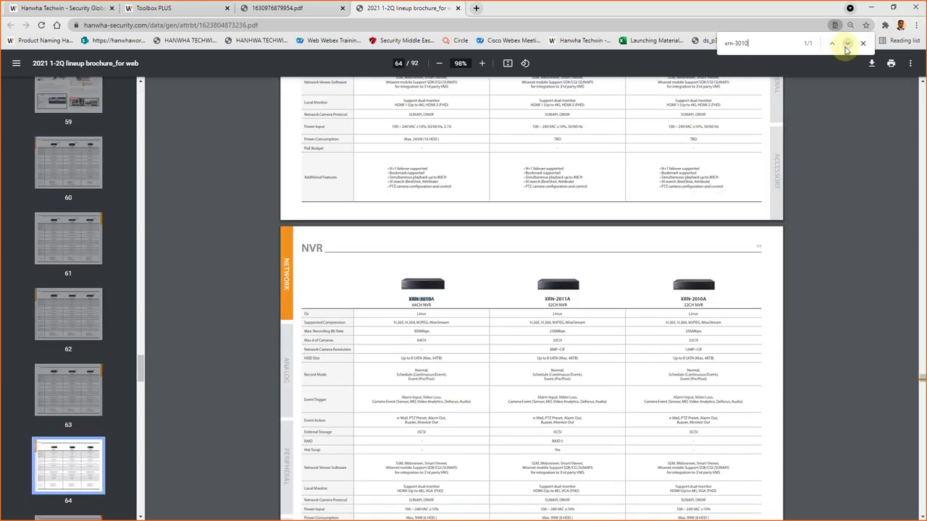
pyautogui.scroll(-3, 456, 286)
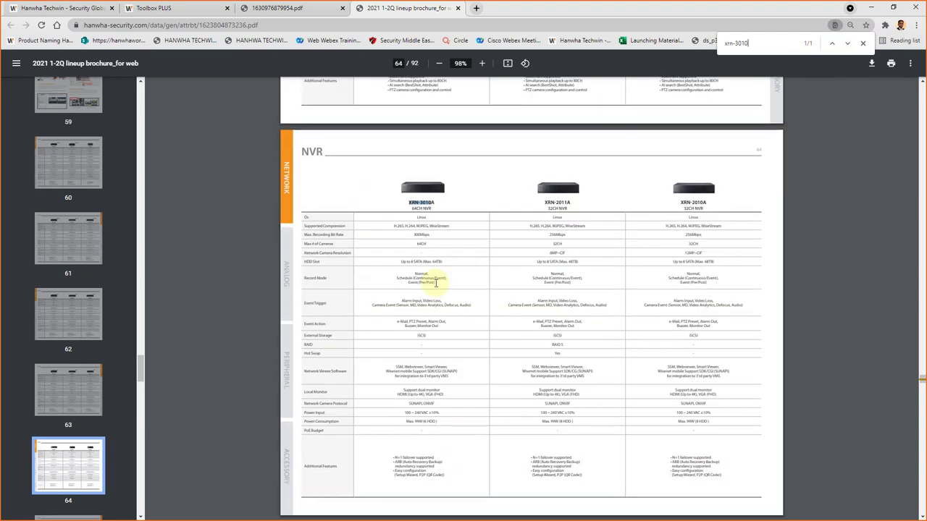
pyautogui.scroll(15, 456, 319)
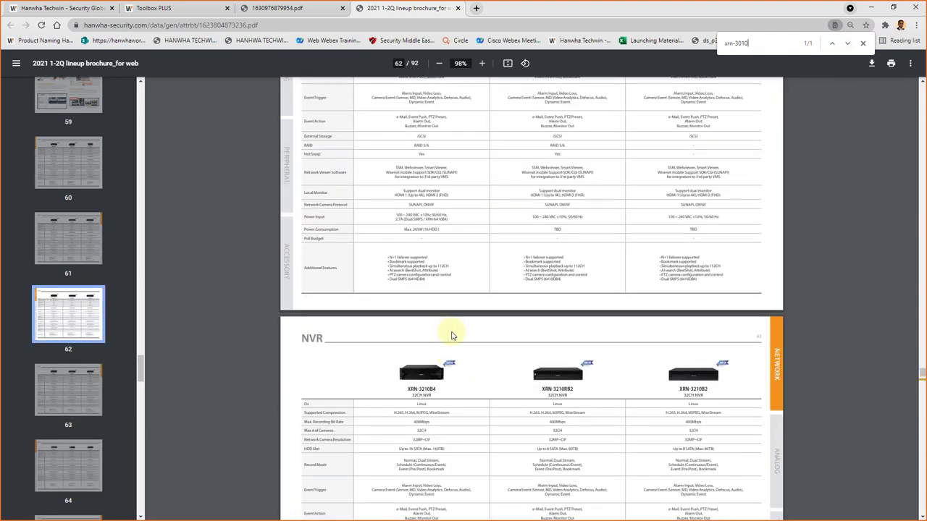
pyautogui.scroll(-3, 485, 297)
pyautogui.scroll(5, 548, 259)
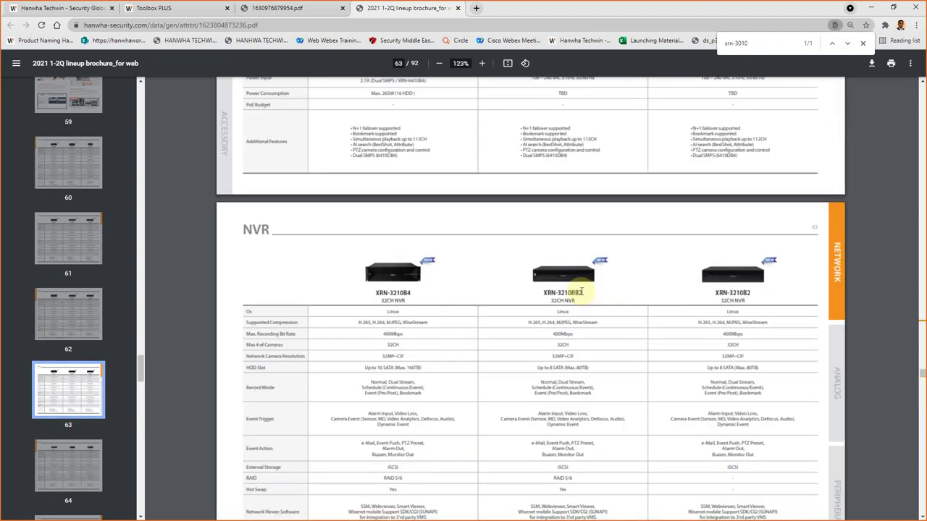
pyautogui.scroll(-12, 325, 327)
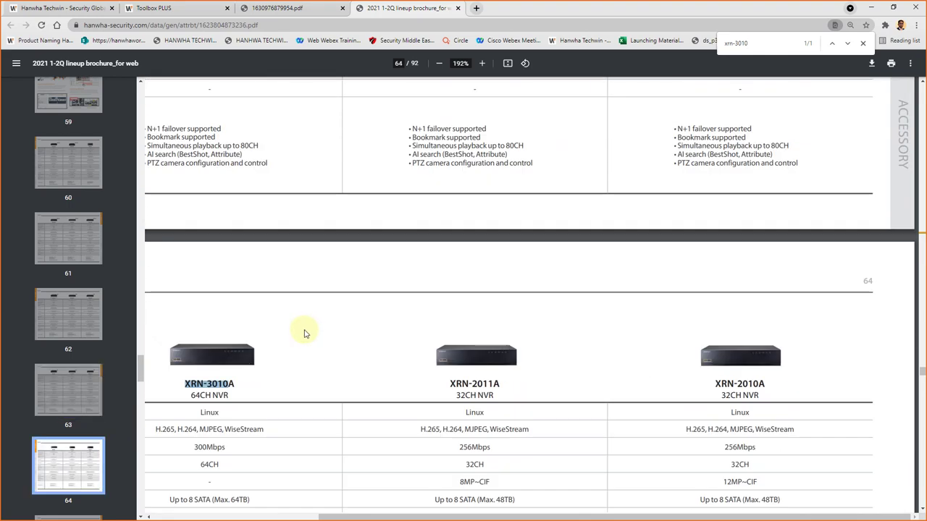
pyautogui.scroll(-8, 265, 355)
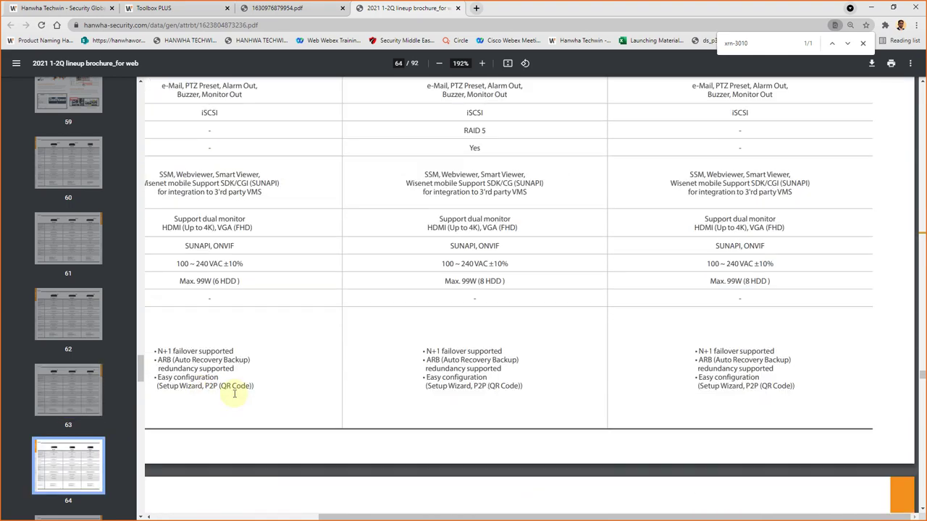
pyautogui.scroll(10, 195, 371)
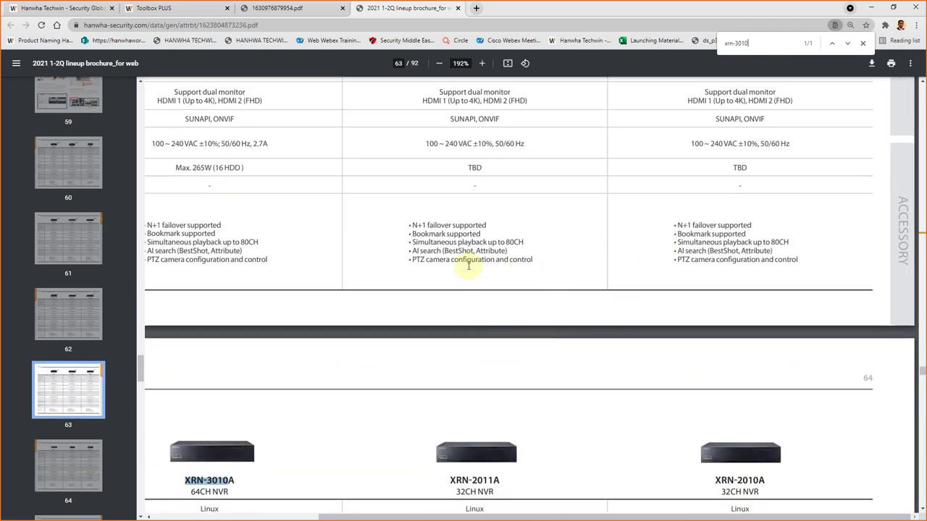
# - Highlight the 80CH playback line and the XRN-2010A, XRN-3010A and XRN-3210RB2 model numbers
pyautogui.moveTo(419, 252); pyautogui.dragTo(432, 243)
pyautogui.scroll(15, 313, 230)
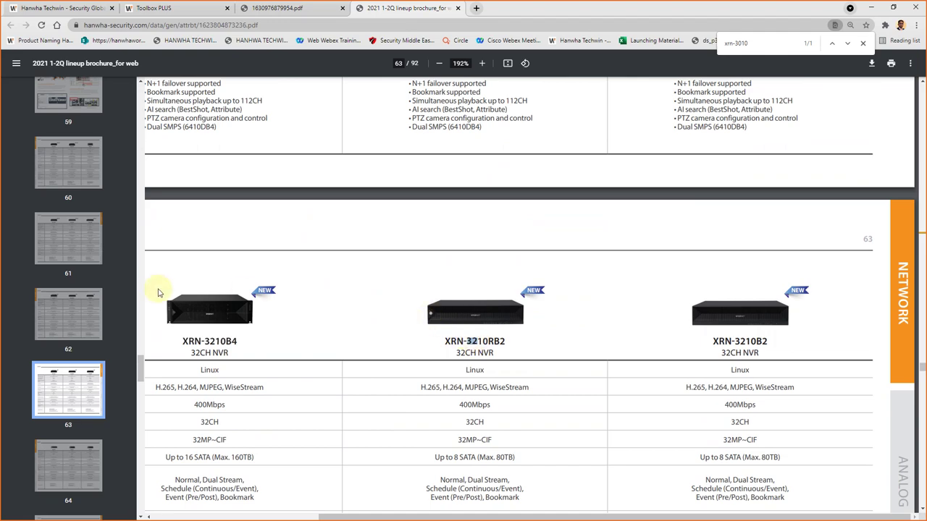
pyautogui.scroll(-8, 159, 296)
pyautogui.scroll(-3, 218, 326)
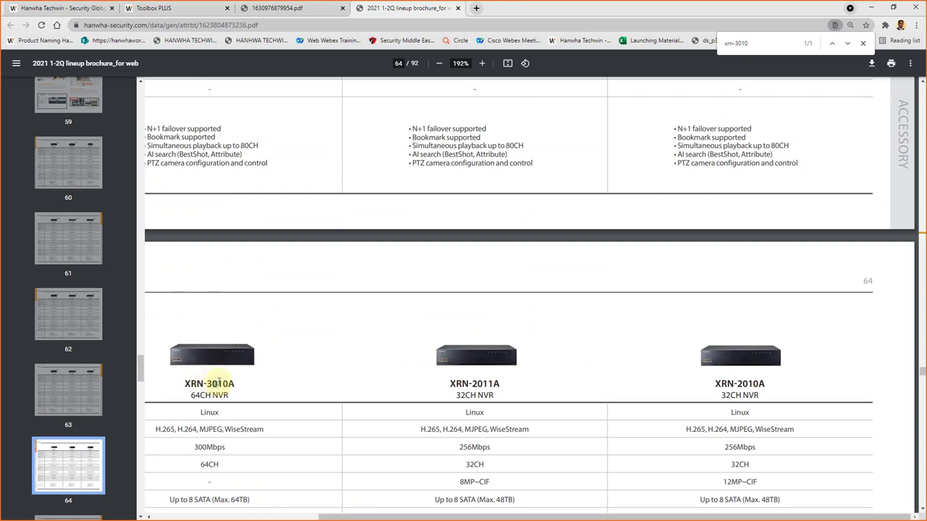
pyautogui.moveTo(733, 383); pyautogui.dragTo(768, 382)
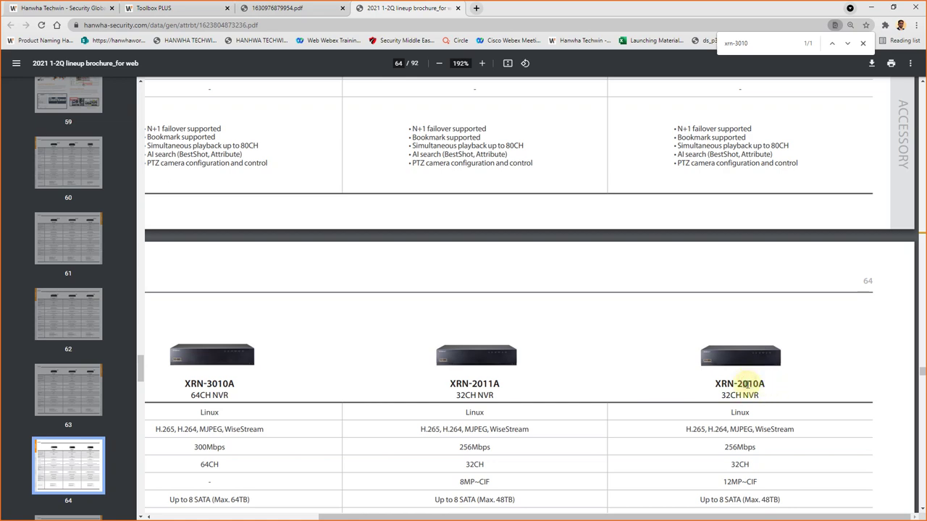
pyautogui.scroll(-1, 742, 383)
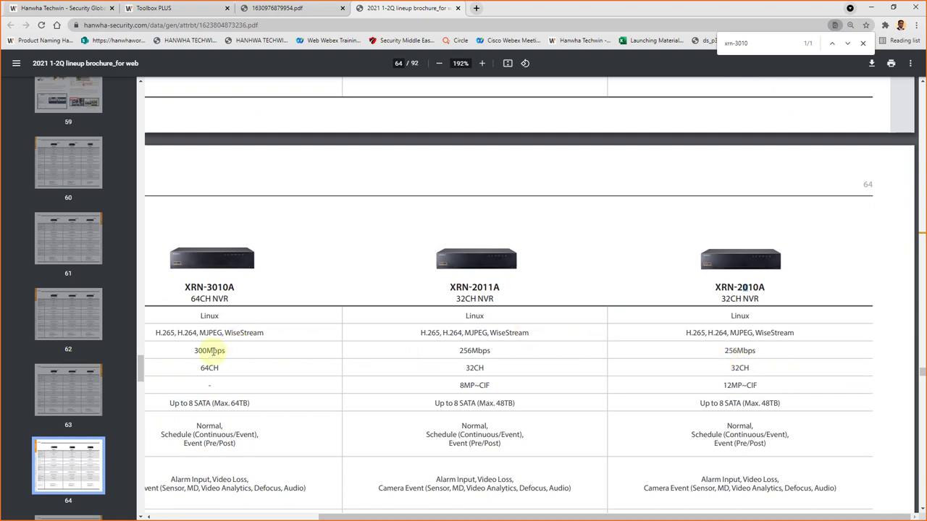
pyautogui.moveTo(206, 287); pyautogui.dragTo(215, 288)
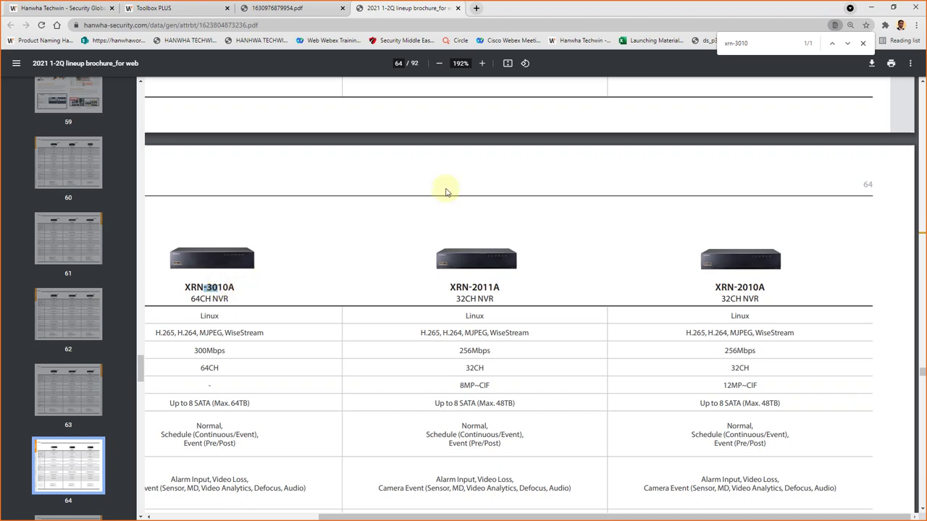
pyautogui.scroll(10, 445, 191)
pyautogui.moveTo(466, 147); pyautogui.dragTo(472, 147)
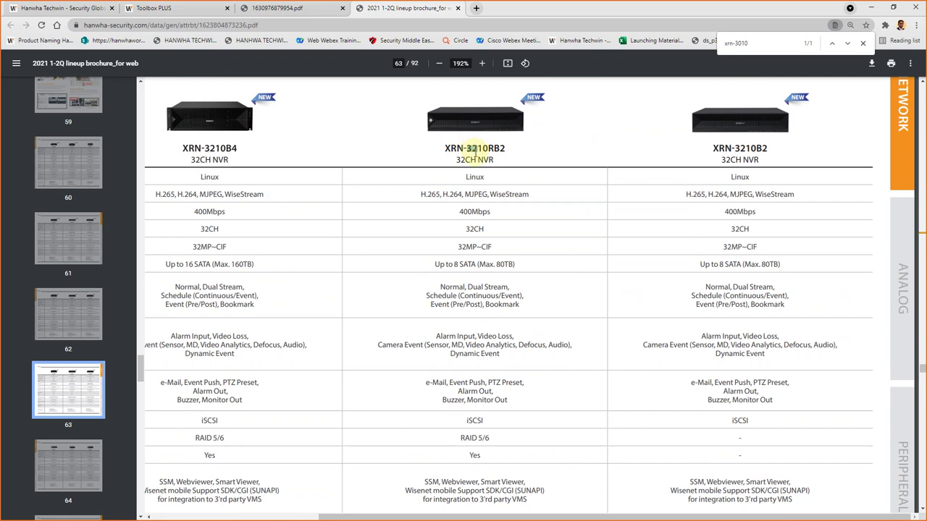
pyautogui.click(202, 7)
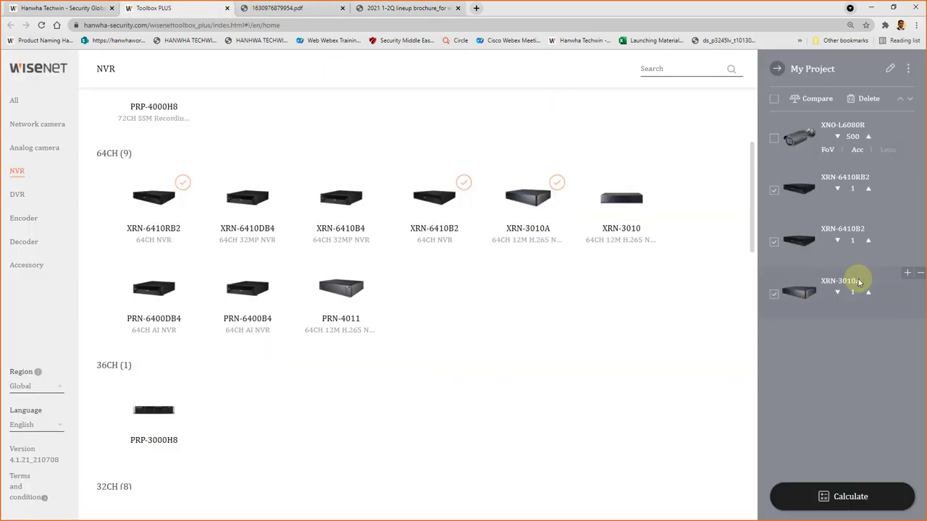
# - Reopen the NVR datasheet comparison and look it over
pyautogui.click(813, 101)
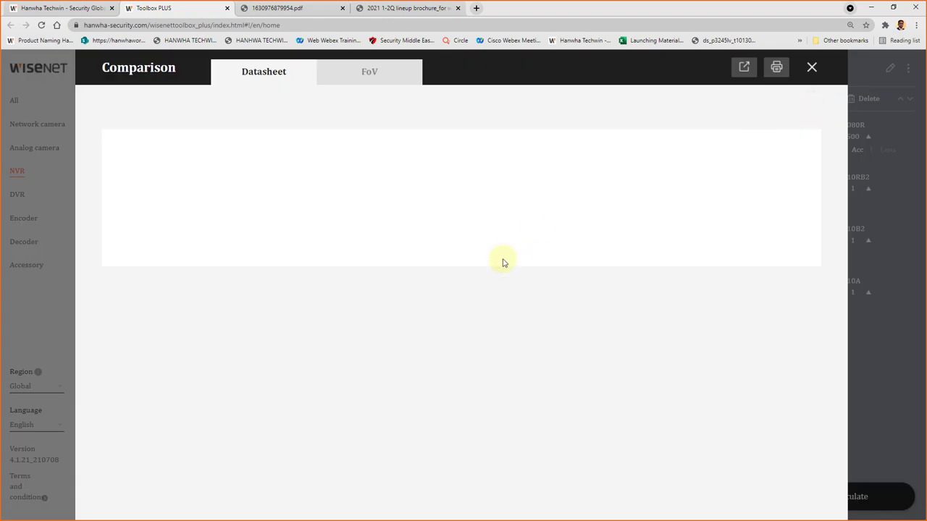
pyautogui.scroll(-5, 343, 370)
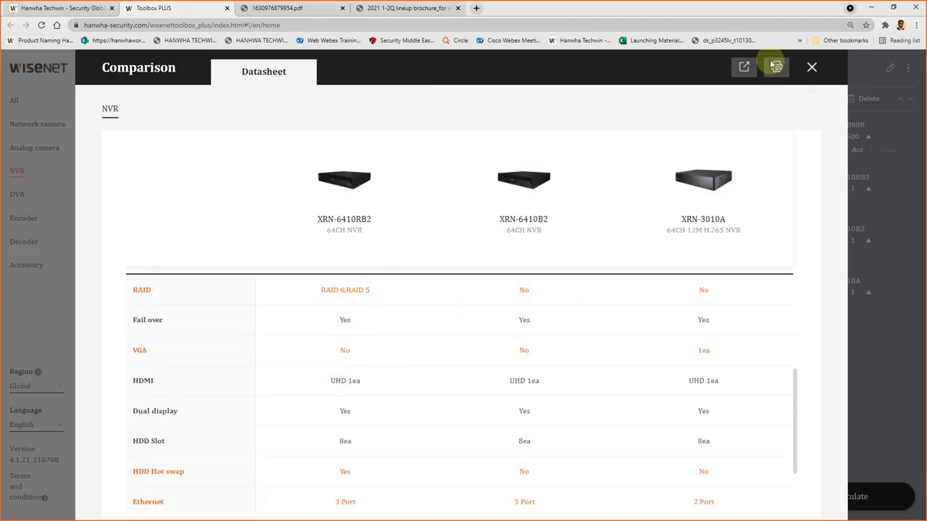
pyautogui.click(812, 66)
# - Remove XRN-3010A and XRN-6410RB2, keeping only XRN-6410B2, and run the project calculation
pyautogui.click(921, 277)
pyautogui.click(919, 170)
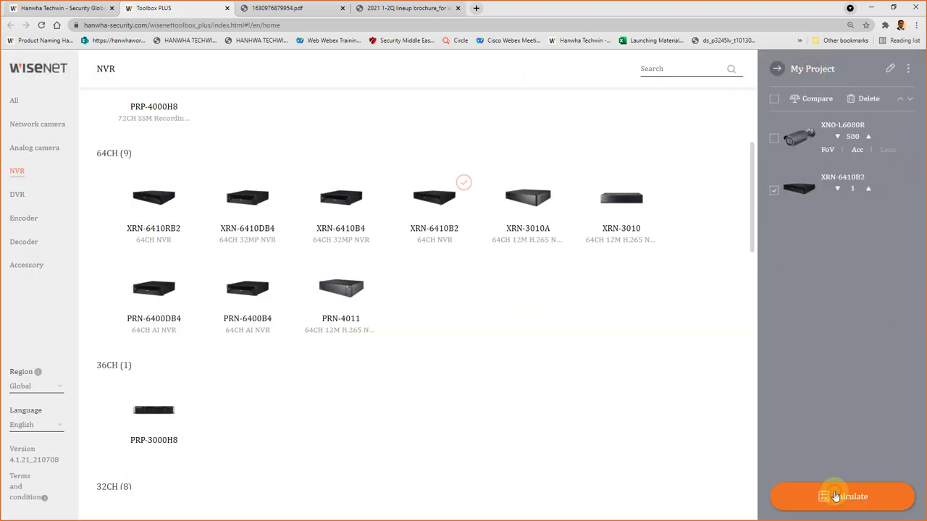
pyautogui.click(837, 496)
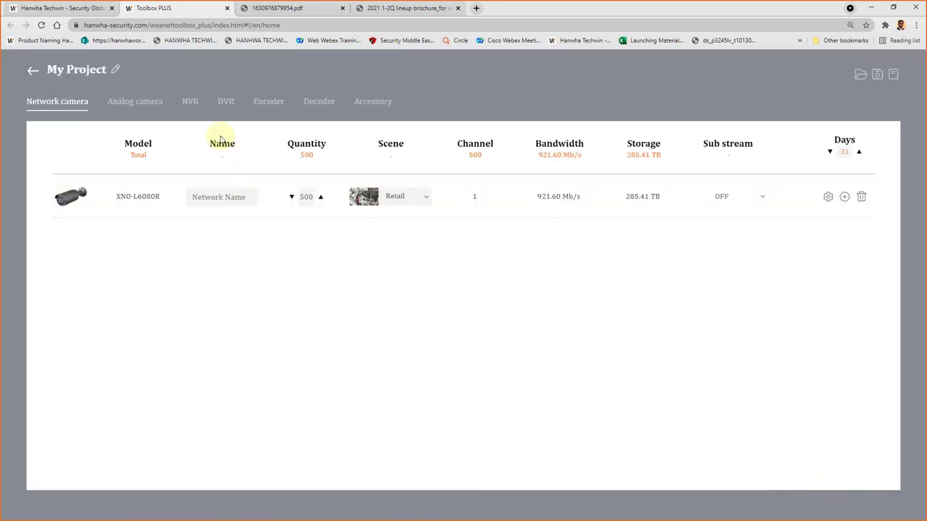
# - On the NVR calculation, raise the XRN-6410B2 quantity to 8 to cover 500/512 channels
pyautogui.click(191, 103)
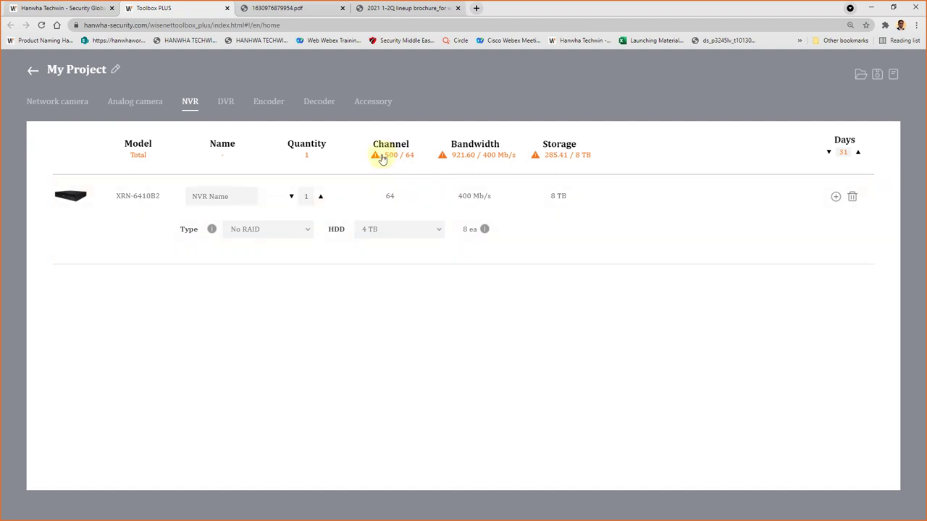
pyautogui.moveTo(382, 159)
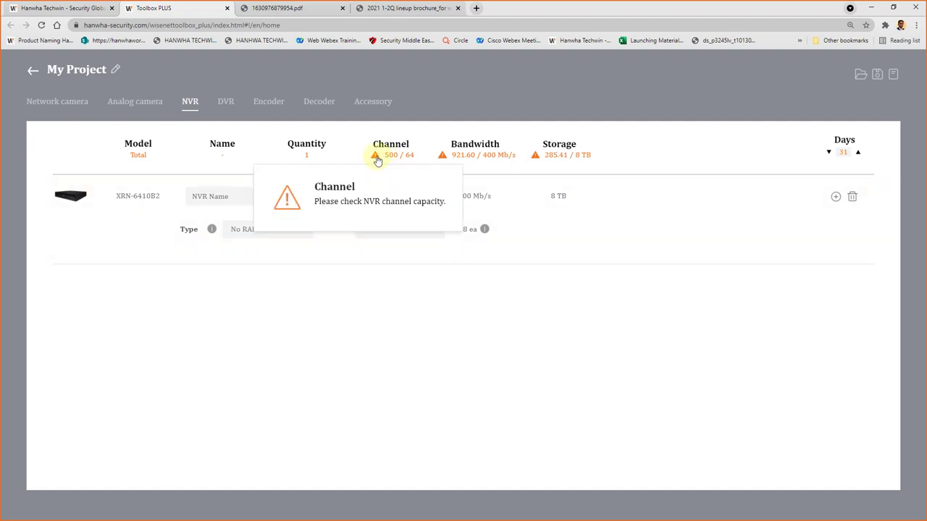
pyautogui.click(320, 200)
pyautogui.click(320, 199)
pyautogui.click(320, 200)
pyautogui.click(320, 200)
pyautogui.click(320, 200)
pyautogui.click(320, 200)
pyautogui.click(320, 200)
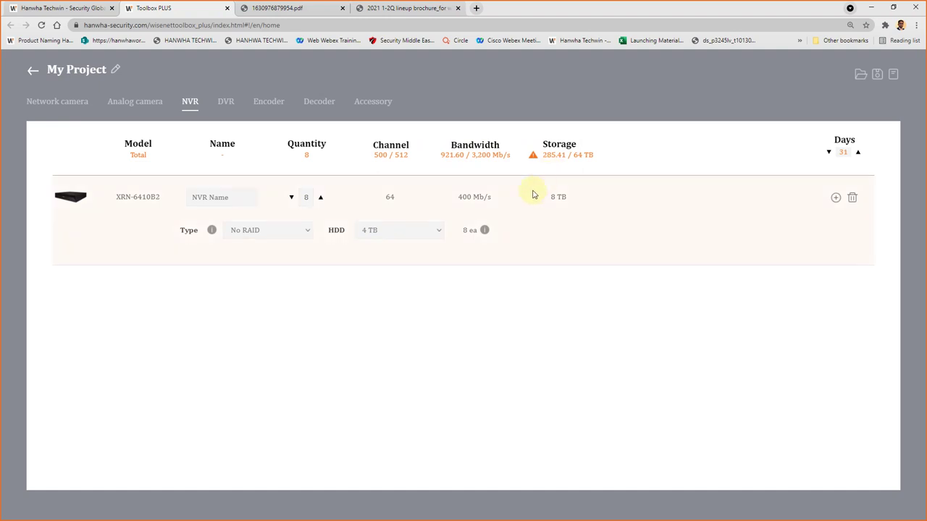
# - Try 6TB then 10TB drives, settling on six 6TB drives per XRN-6410B2 for 288 TB
pyautogui.click(384, 235)
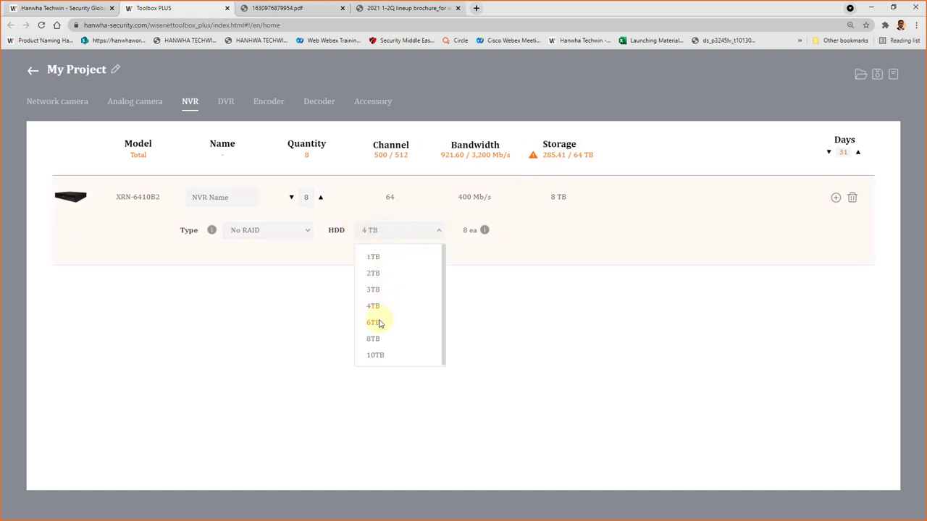
pyautogui.click(381, 321)
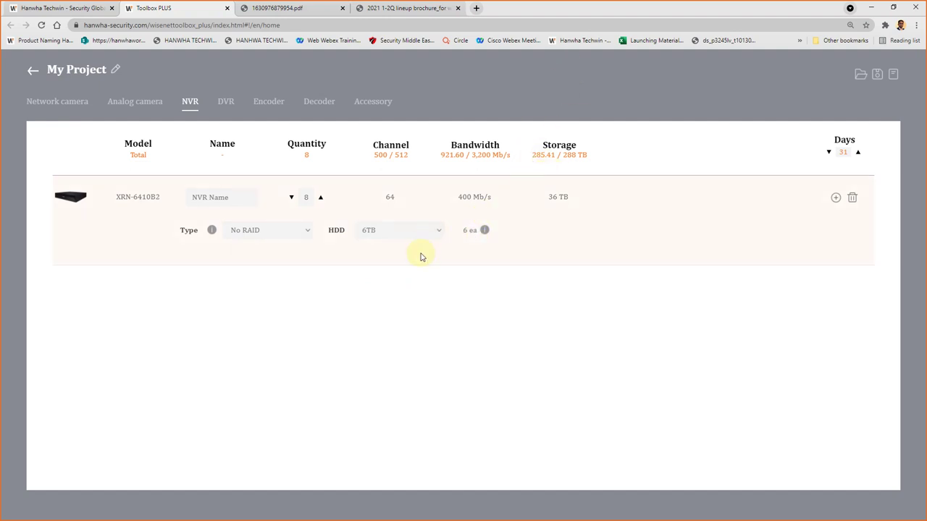
pyautogui.click(306, 197)
pyautogui.click(391, 230)
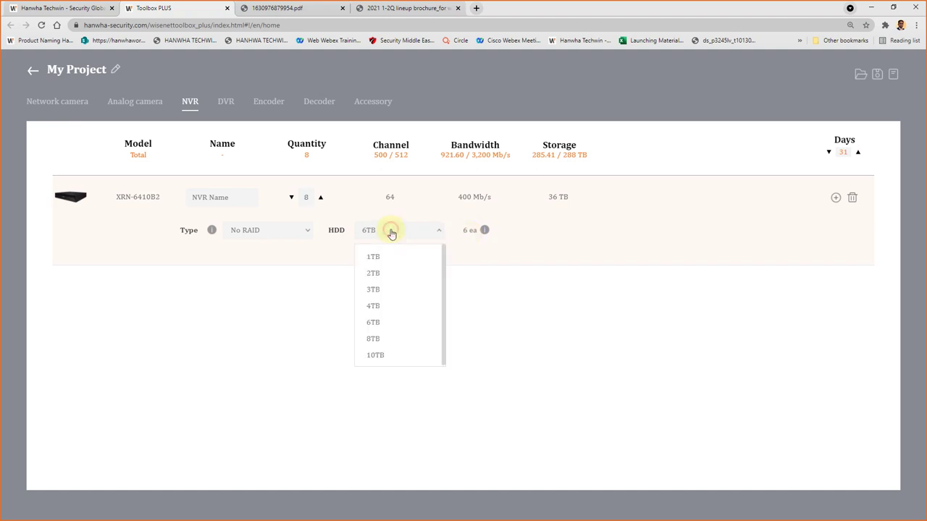
pyautogui.click(374, 354)
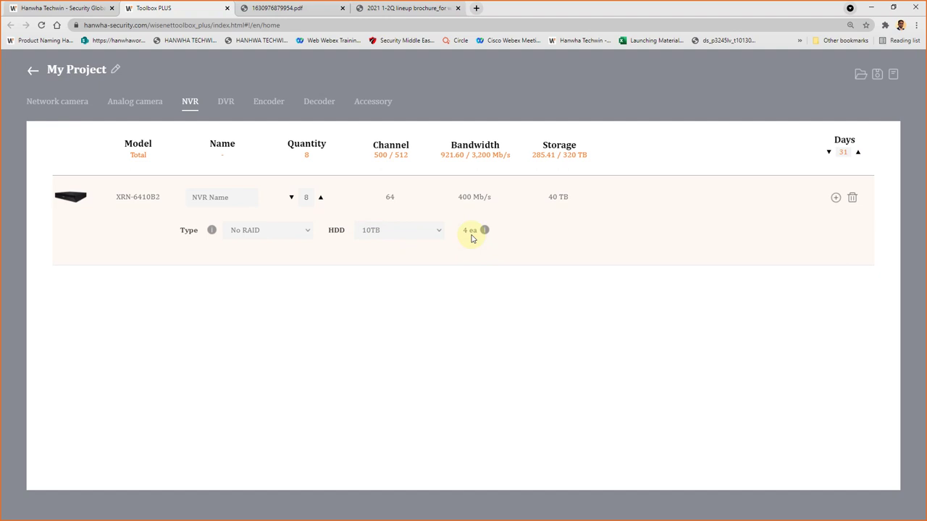
pyautogui.click(386, 224)
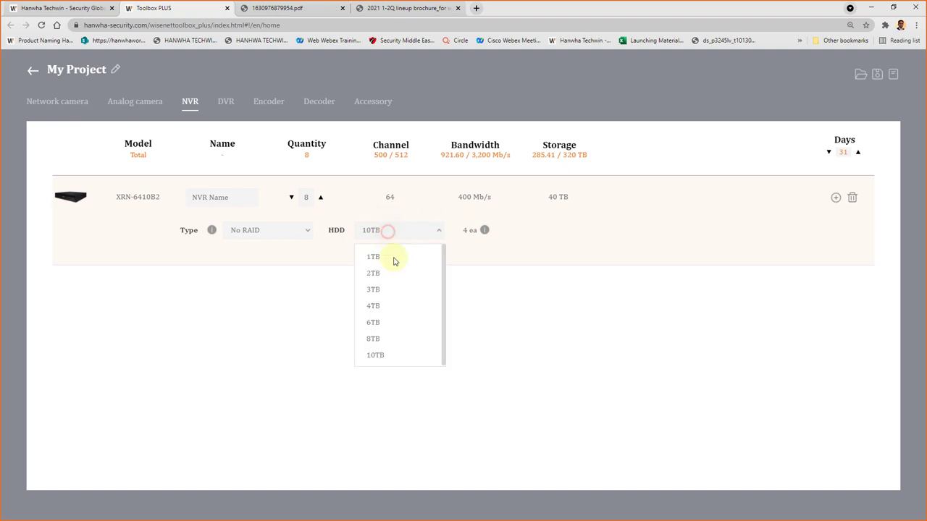
pyautogui.click(385, 324)
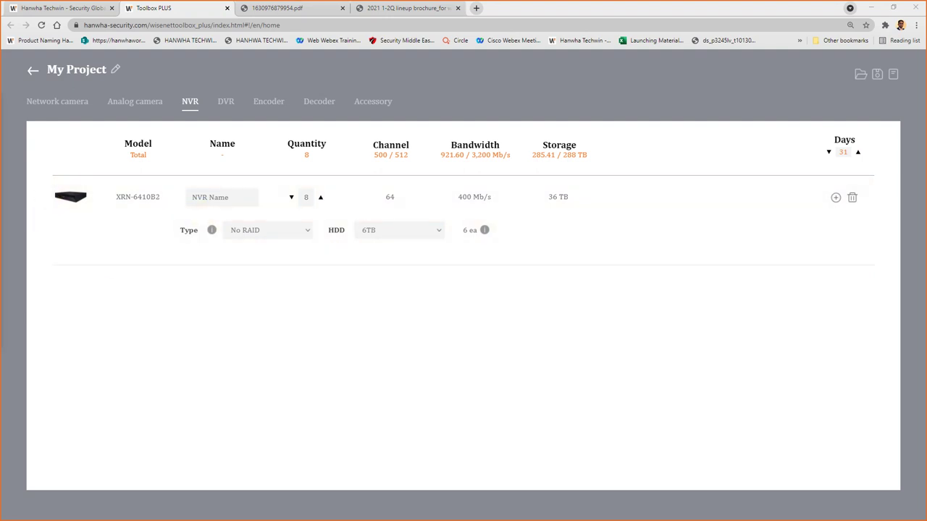
pyautogui.write('8 × ')
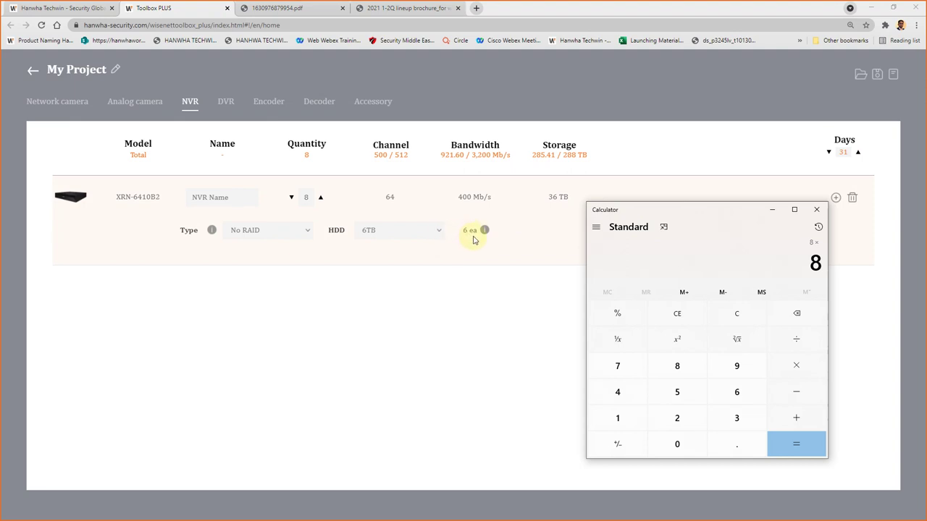
pyautogui.write('6')
# - Total 8×6 drives in Calculator, then switch the NVR drive size to 8TB
pyautogui.press('Return')
pyautogui.click(402, 321)
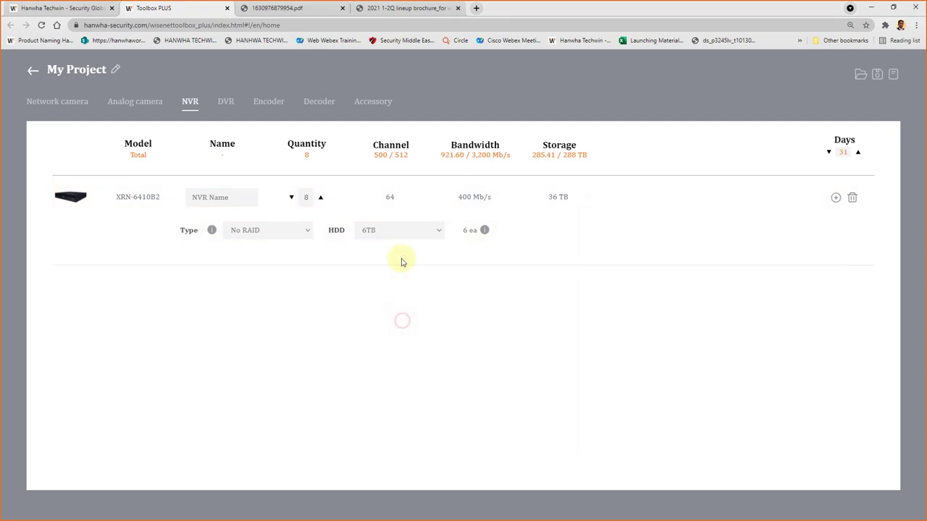
pyautogui.click(402, 233)
pyautogui.click(385, 338)
pyautogui.click(406, 234)
pyautogui.click(371, 342)
# - Compute 8×5 drives and switch the NVR drive size to 10TB
pyautogui.hotkey('alt', 'Tab')
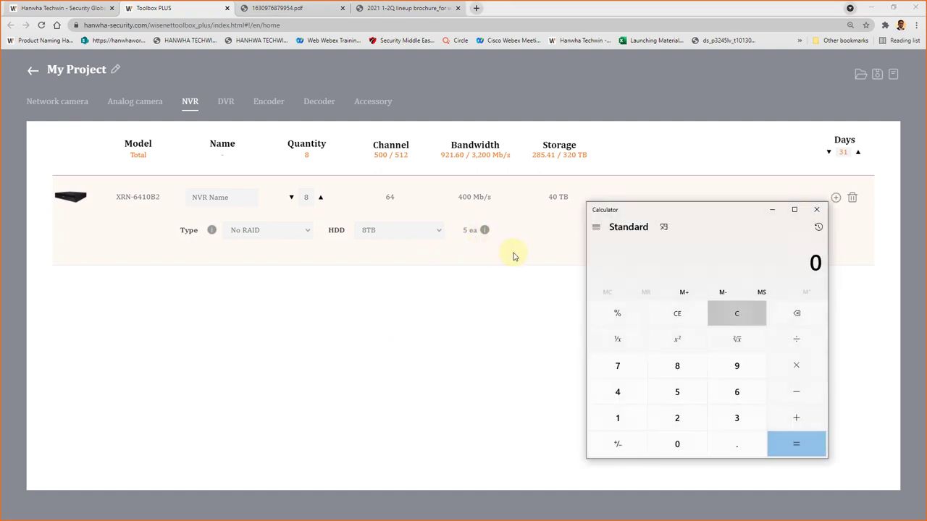
pyautogui.write('8*')
pyautogui.write('5')
pyautogui.press('Return')
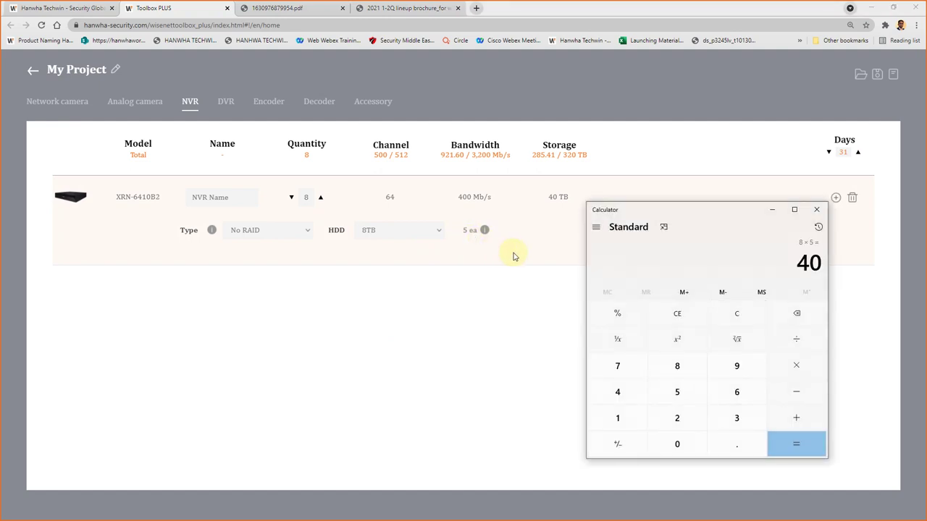
pyautogui.click(403, 230)
pyautogui.click(370, 358)
# - Compute 8×4 = 32 drives, 16 fewer than 48, and close Calculator
pyautogui.hotkey('alt', 'Tab')
pyautogui.click(648, 319)
pyautogui.write('8*4')
pyautogui.press('Return')
pyautogui.write('-48')
pyautogui.press('Return')
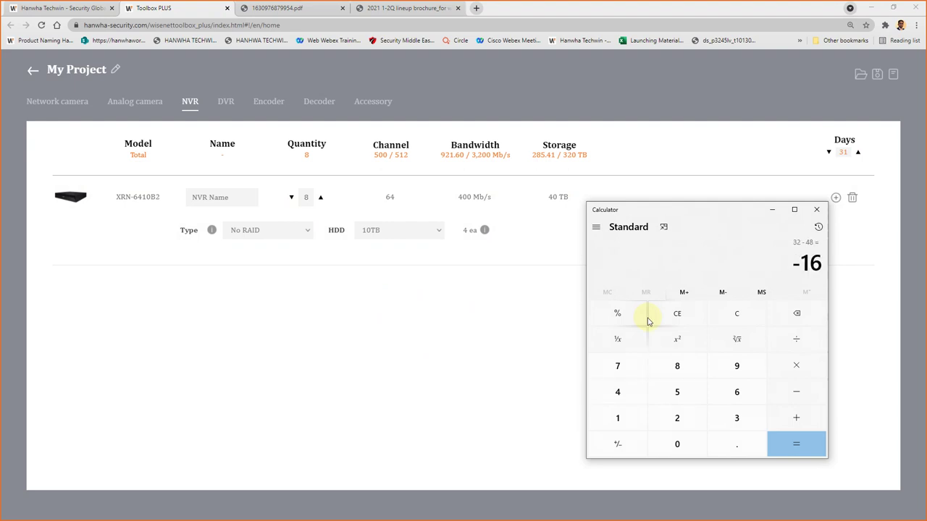
pyautogui.click(816, 210)
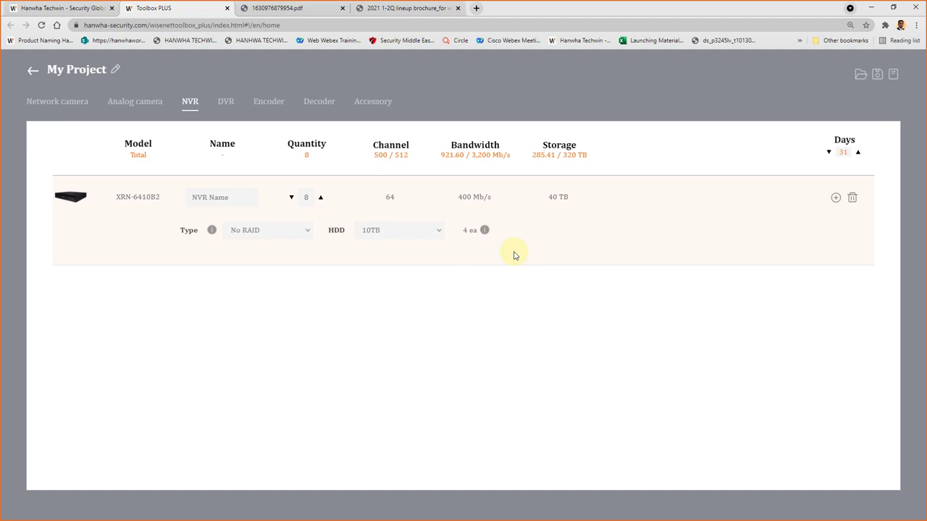
# - Add one each of XRN-6410RB2, XRN-6410DB4 and XRN-6410B4 from the catalogue
pyautogui.click(32, 70)
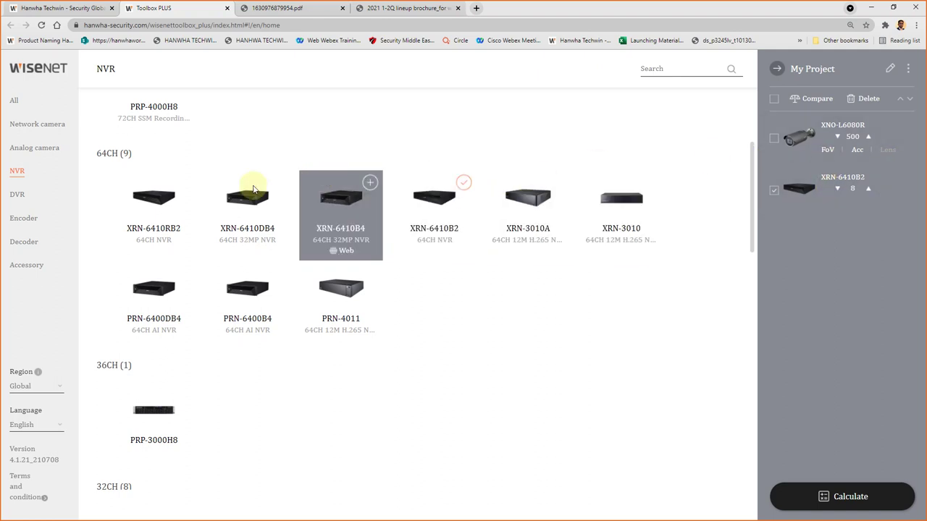
pyautogui.click(182, 185)
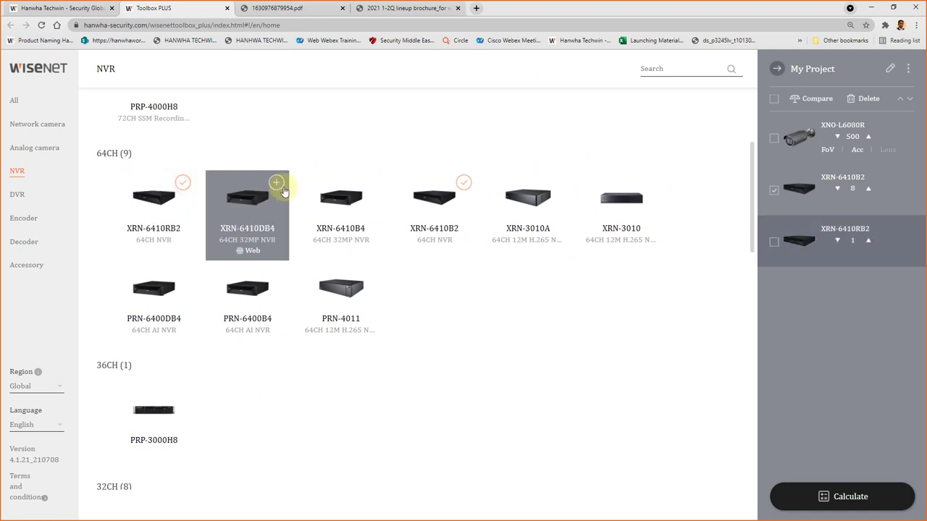
pyautogui.click(275, 183)
pyautogui.click(370, 183)
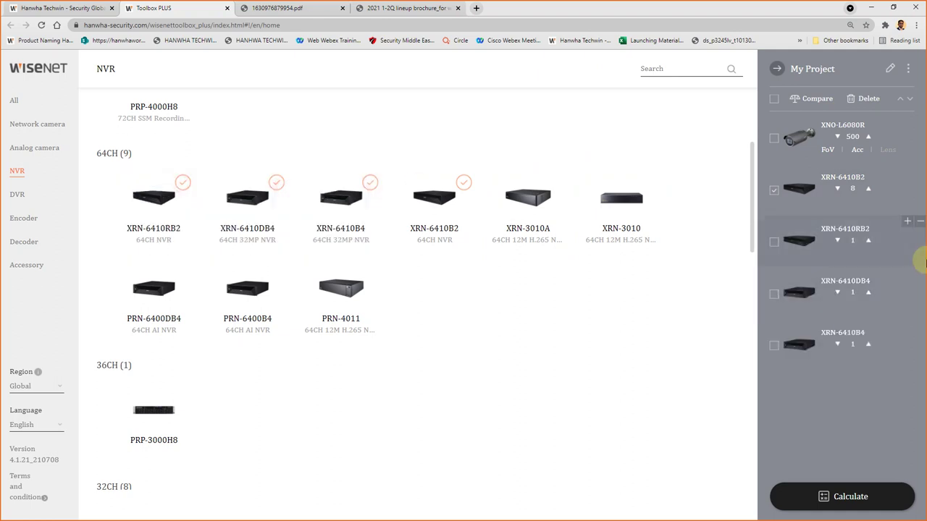
# - Compare the four XRN-6410 models' RAID support in the datasheet, then close it
pyautogui.click(773, 244)
pyautogui.click(774, 294)
pyautogui.click(774, 345)
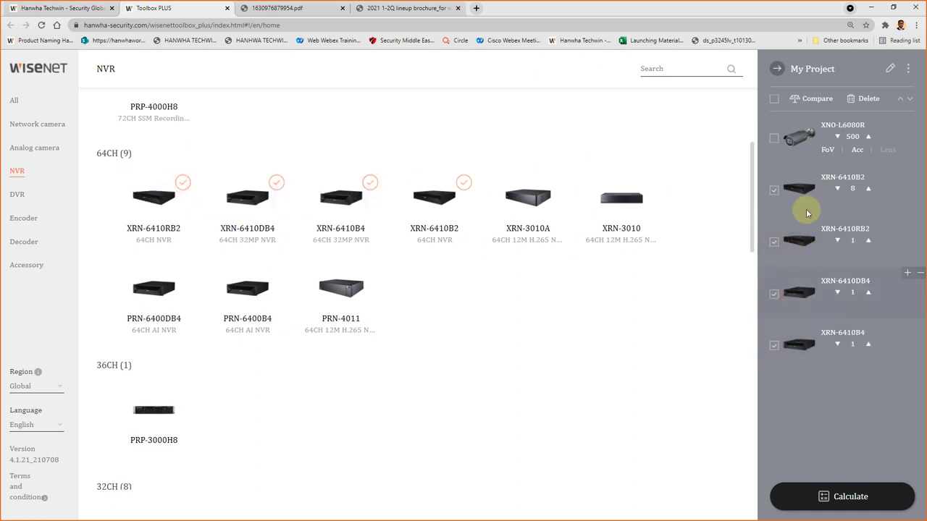
pyautogui.click(829, 103)
pyautogui.scroll(-3, 502, 358)
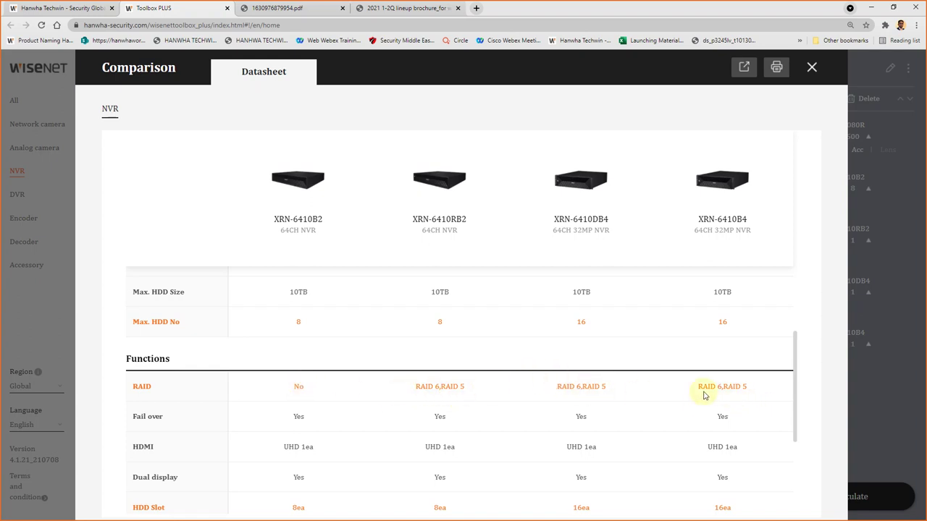
pyautogui.scroll(1, 579, 380)
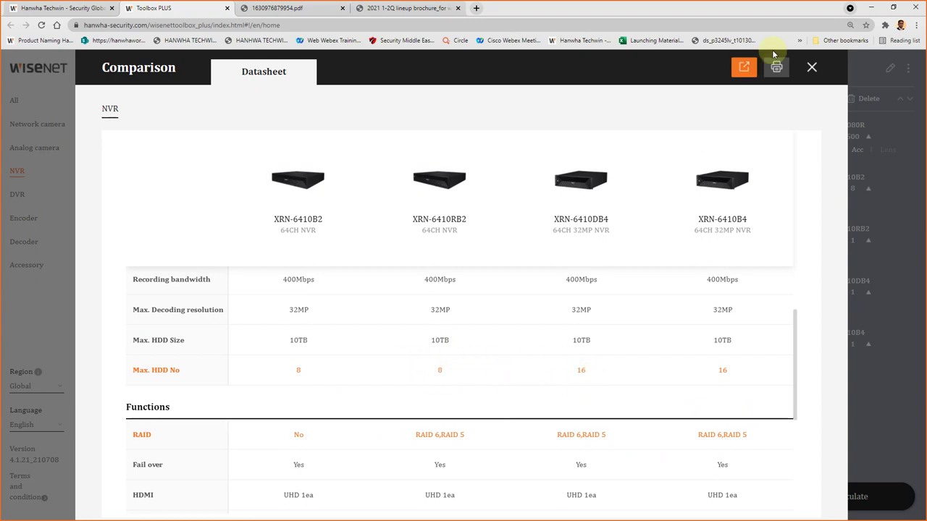
pyautogui.click(811, 66)
# - Set retention to 90 days, raising required storage to 828.61 TB against 360 TB
pyautogui.click(846, 498)
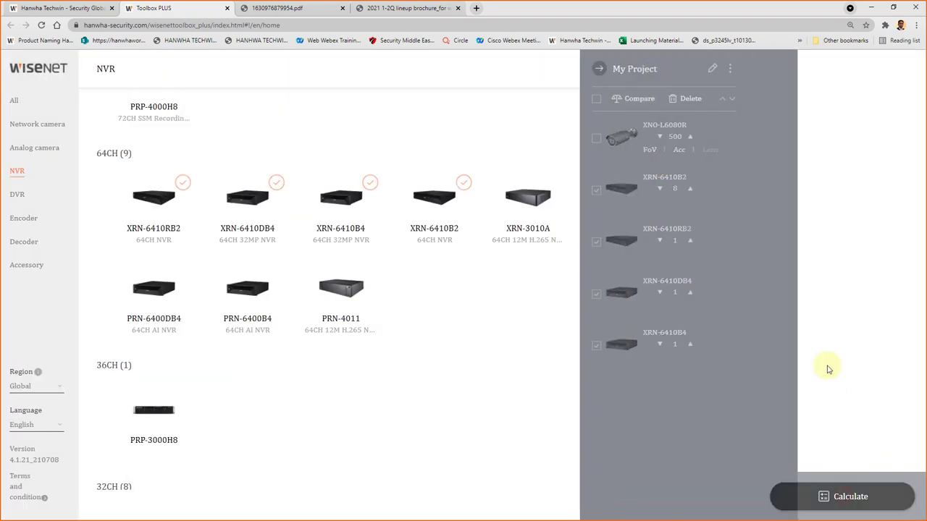
pyautogui.doubleClick(840, 152)
pyautogui.write('90')
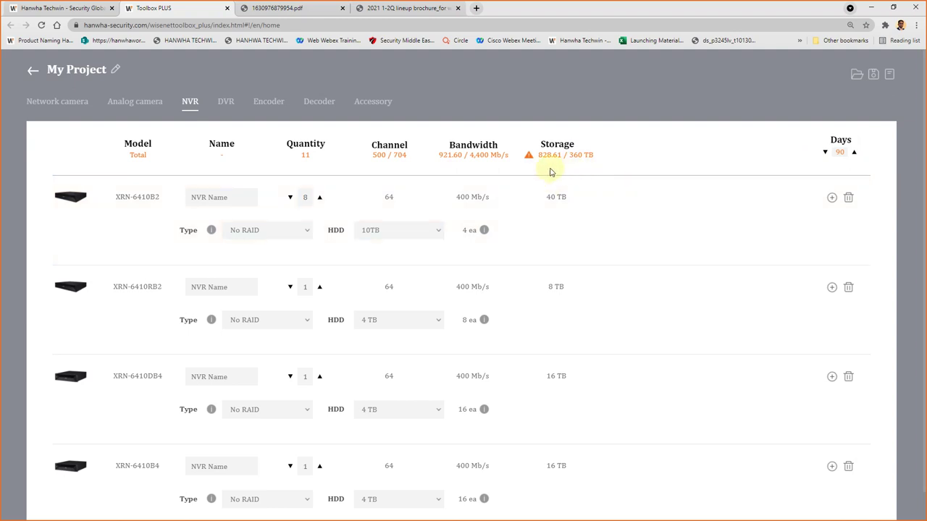
pyautogui.click(31, 75)
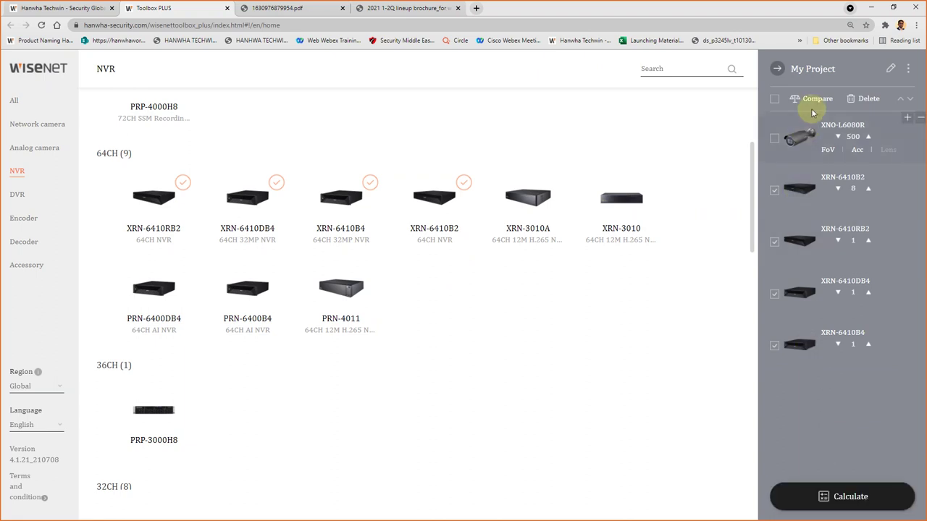
# - Reopen the four-NVR datasheet comparison, scroll through its specs, and close it
pyautogui.click(793, 98)
pyautogui.scroll(-2, 519, 407)
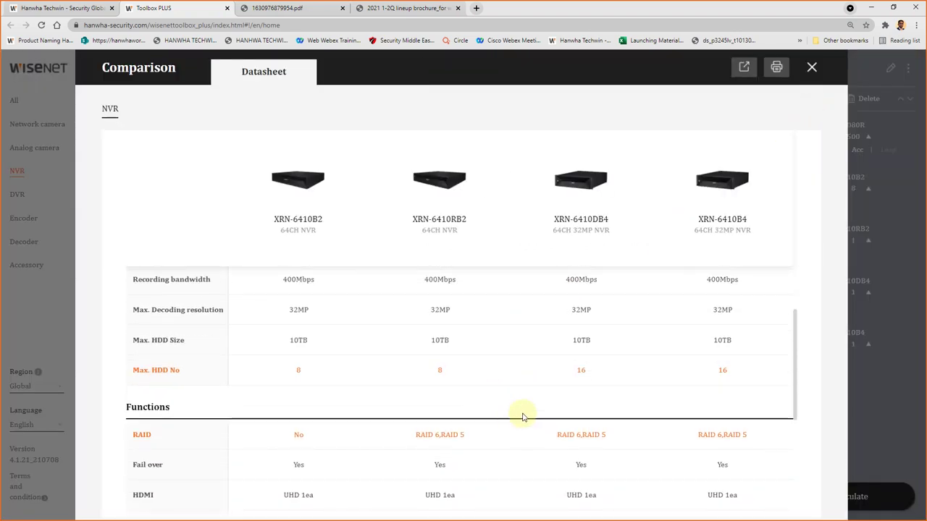
pyautogui.scroll(-1, 529, 412)
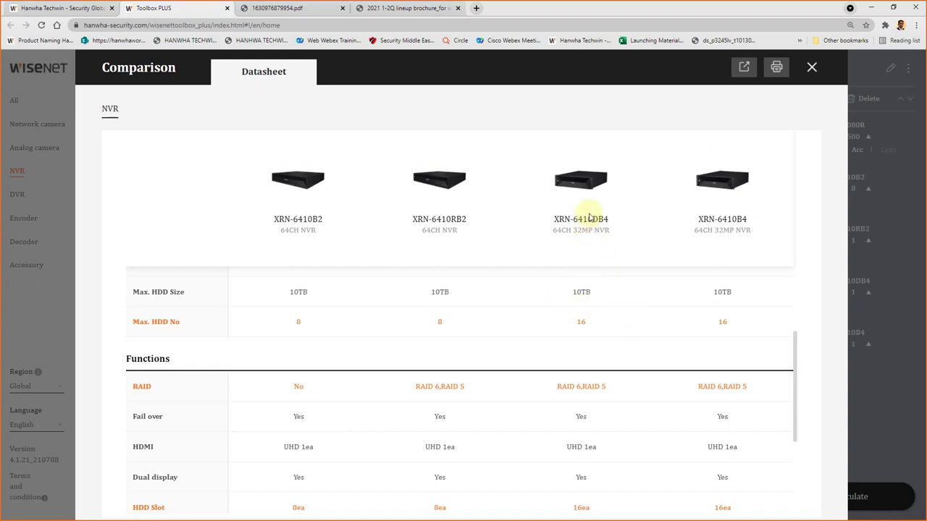
pyautogui.scroll(-2, 623, 359)
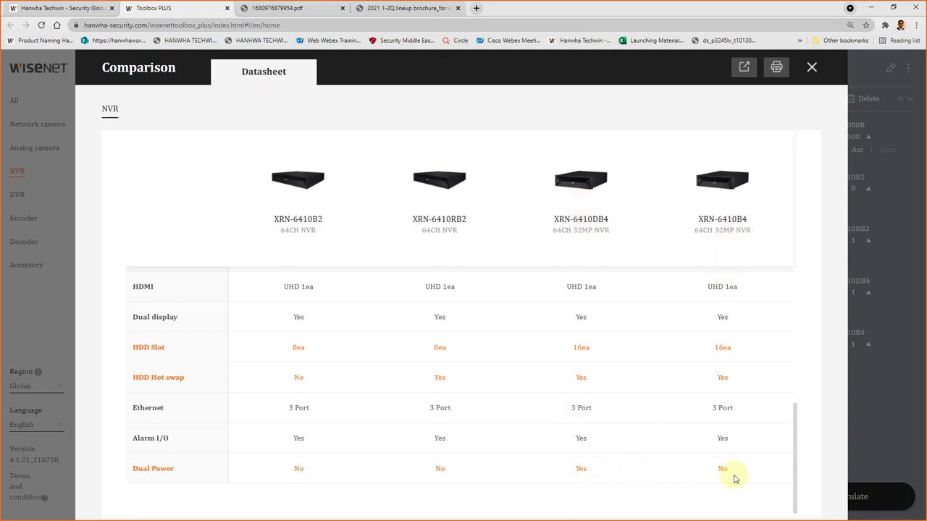
pyautogui.click(811, 66)
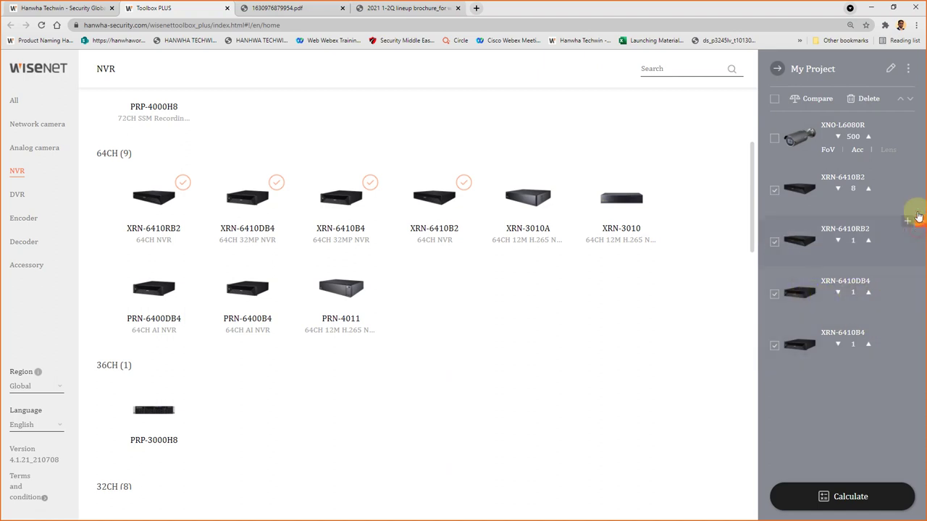
# - Remove the XRN-6410B2, XRN-6410RB2 and XRN-6410DB4 from My Project and calculate
pyautogui.click(921, 170)
pyautogui.click(921, 171)
pyautogui.click(920, 171)
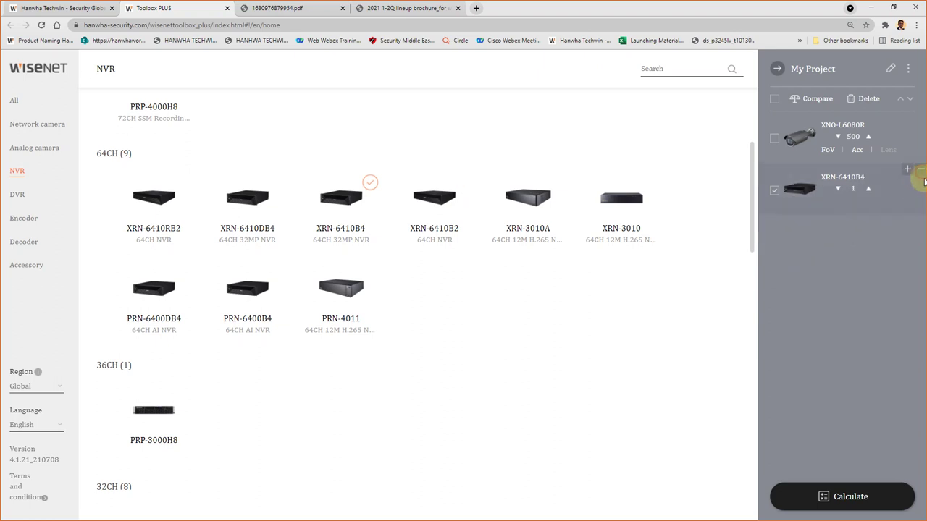
pyautogui.click(850, 499)
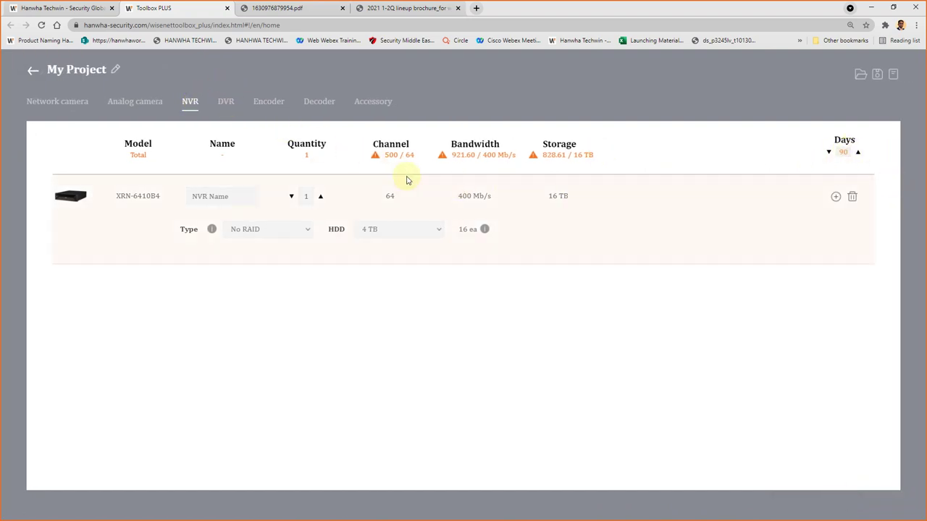
# - Raise the XRN-6410B4 quantity to 8
pyautogui.click(320, 198)
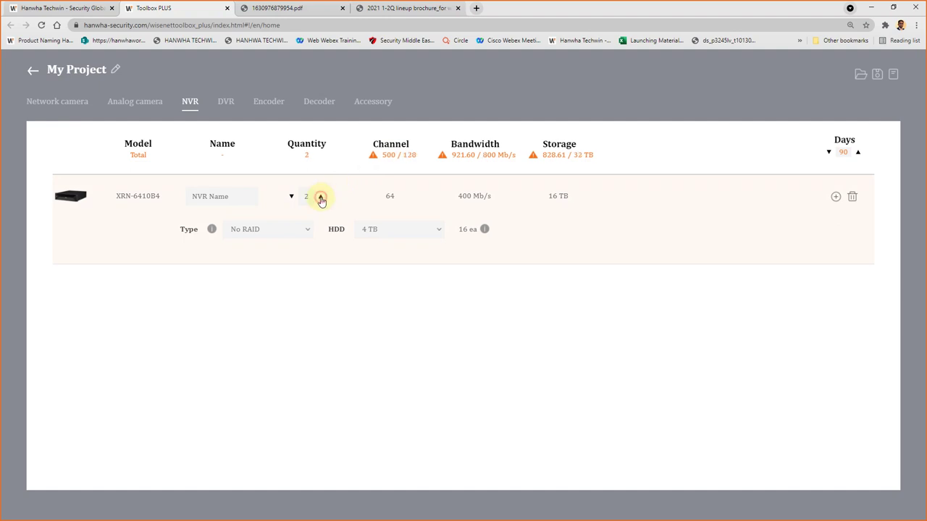
pyautogui.click(321, 198)
pyautogui.click(321, 198)
pyautogui.click(321, 198)
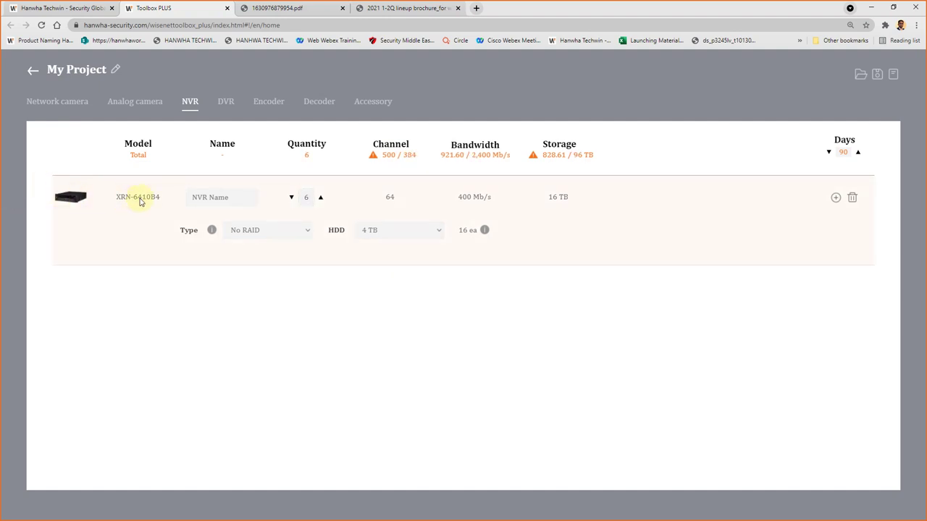
pyautogui.click(322, 199)
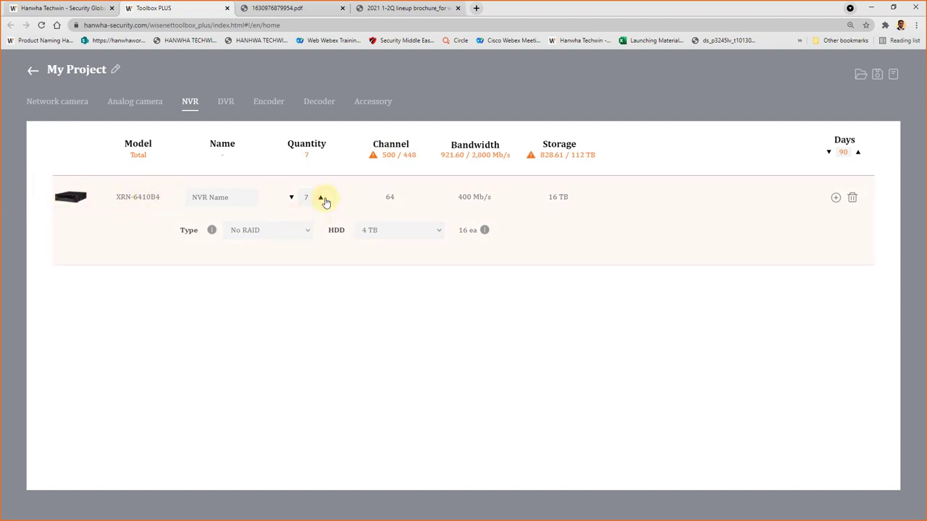
pyautogui.click(322, 199)
# - Fit the NVRs with 10TB drives, then try RAID 5 with 9 NVRs
pyautogui.click(429, 236)
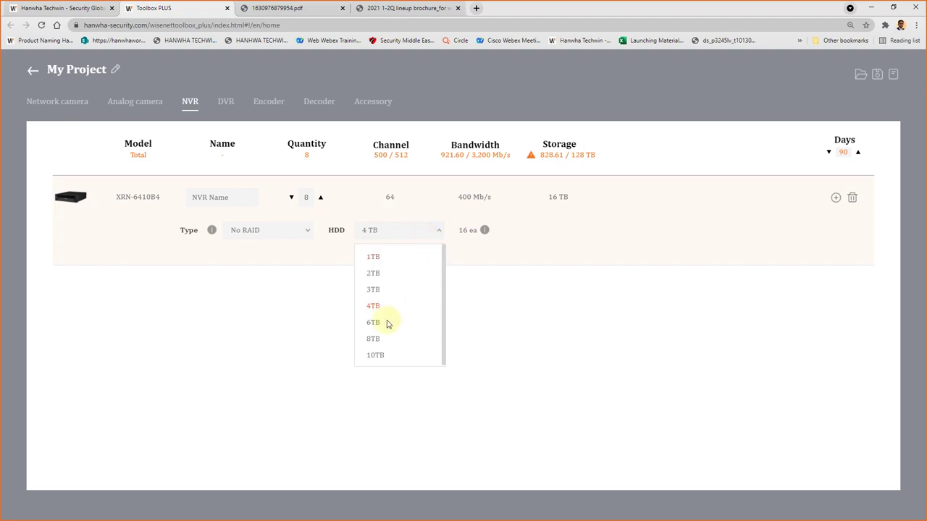
pyautogui.click(376, 355)
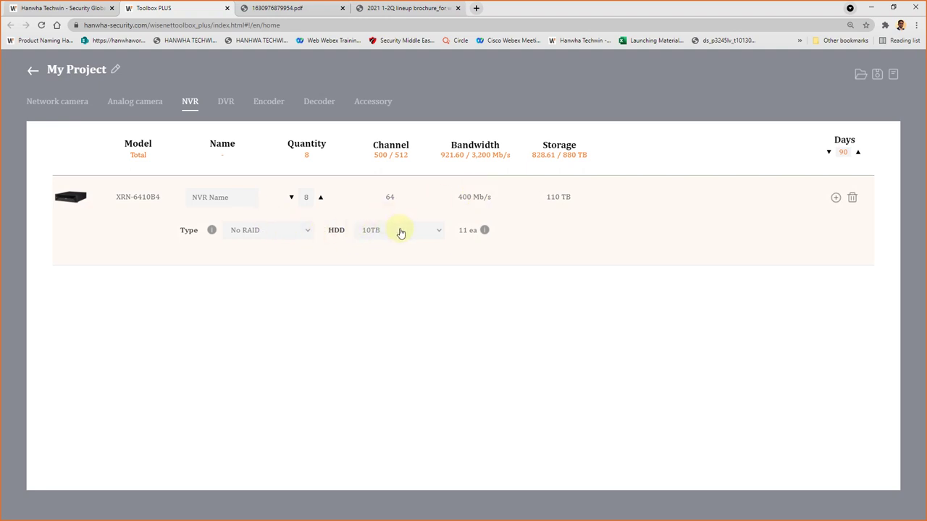
pyautogui.click(289, 237)
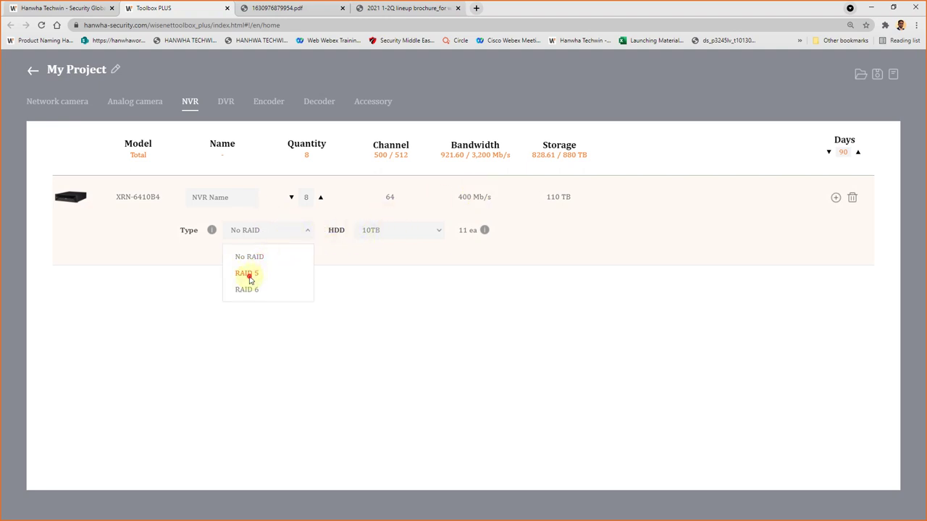
pyautogui.click(246, 274)
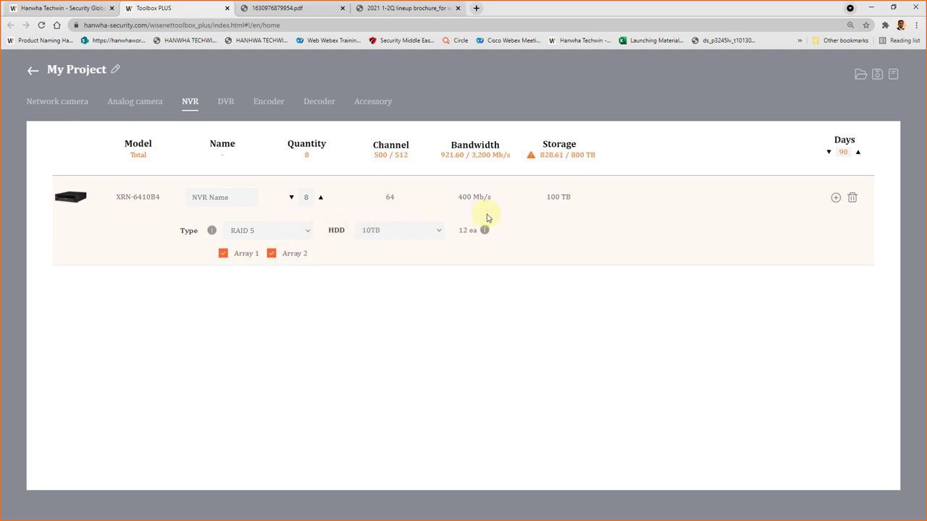
pyautogui.click(321, 198)
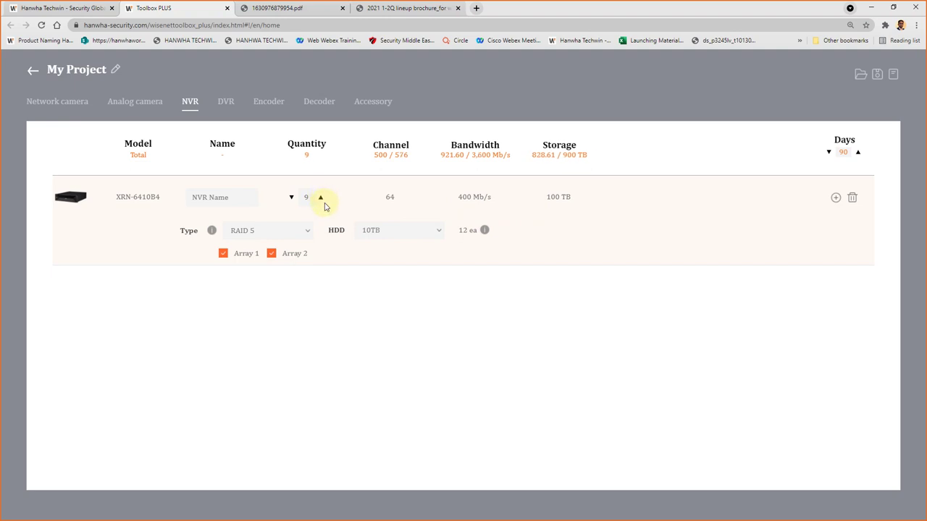
# - Revert the NVRs to No RAID and the quantity back to 8
pyautogui.click(296, 234)
pyautogui.click(275, 259)
pyautogui.click(277, 234)
pyautogui.click(275, 257)
pyautogui.click(291, 198)
# - Compare 8TB against 10TB hard drives and keep 10TB, giving 880 TB total
pyautogui.click(370, 228)
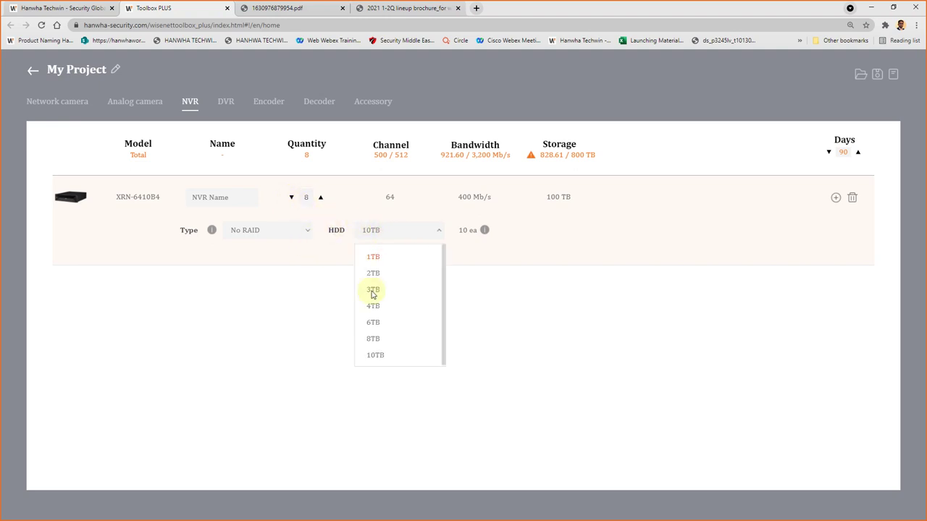
pyautogui.click(379, 353)
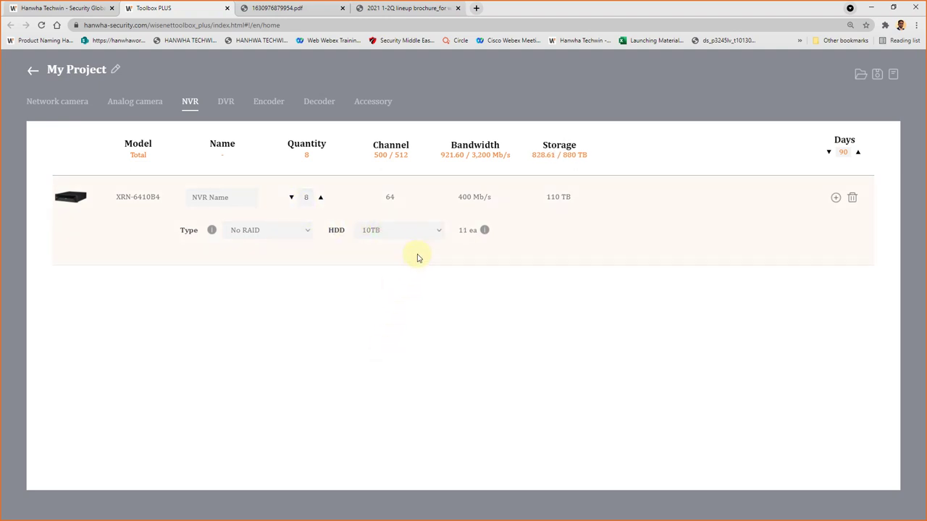
pyautogui.click(397, 234)
pyautogui.click(378, 354)
pyautogui.click(391, 228)
pyautogui.click(377, 339)
pyautogui.click(389, 231)
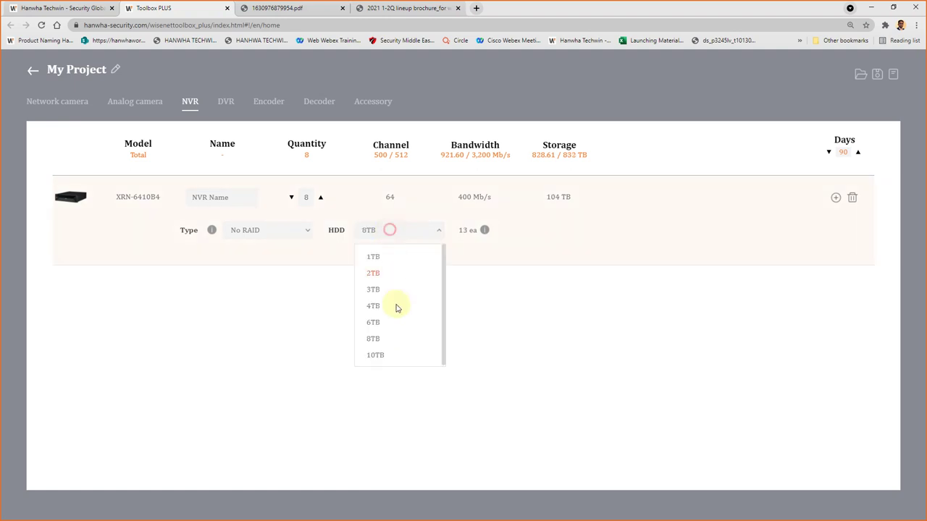
pyautogui.click(383, 356)
pyautogui.click(388, 229)
pyautogui.click(376, 360)
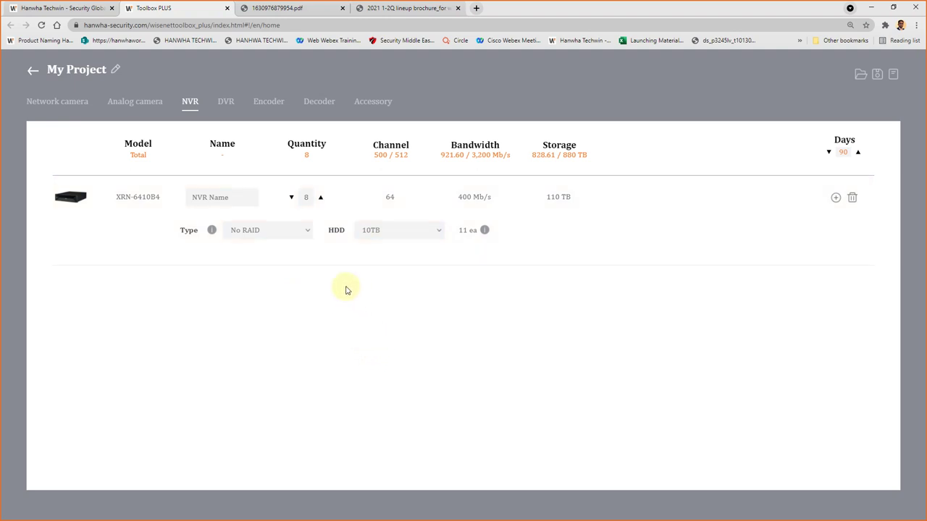
pyautogui.click(297, 240)
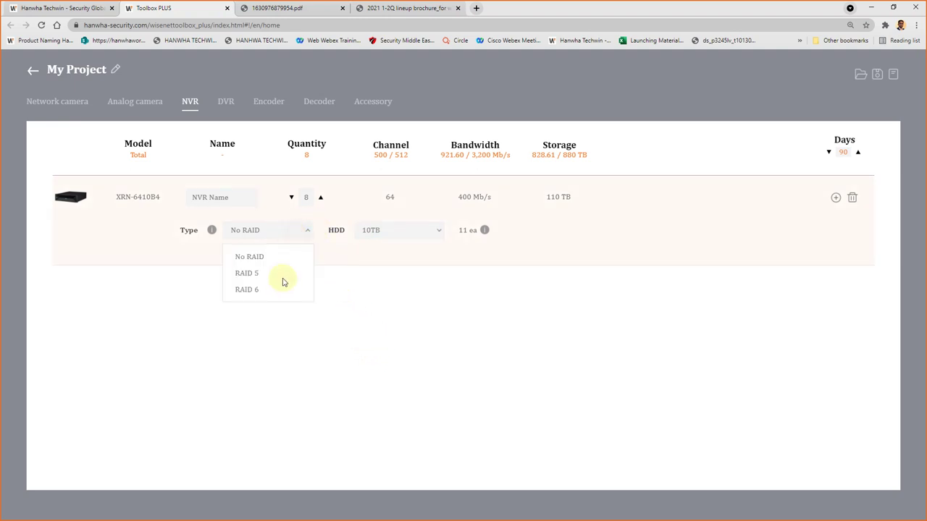
# - Switch the XRN-6410B4s to RAID 6, briefly try 8TB drives, and keep 10TB
pyautogui.click(246, 290)
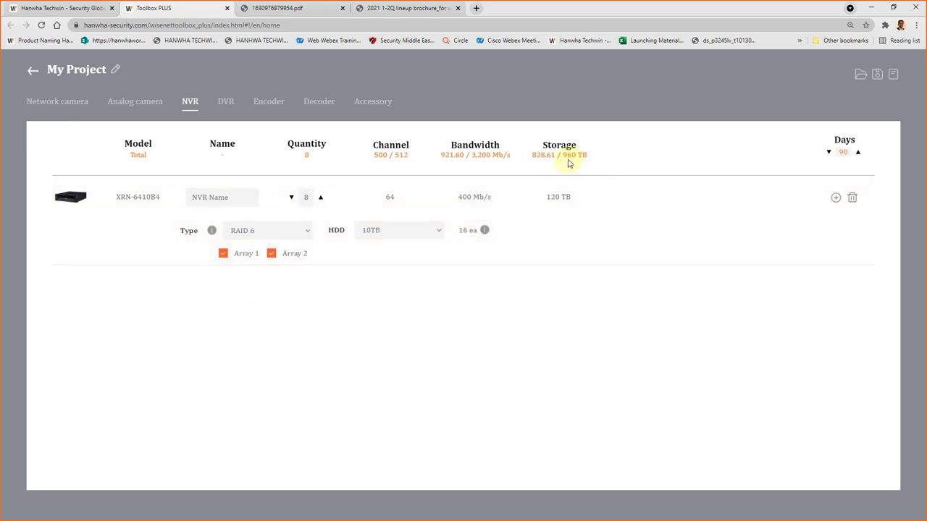
pyautogui.click(371, 235)
pyautogui.click(375, 354)
pyautogui.click(403, 230)
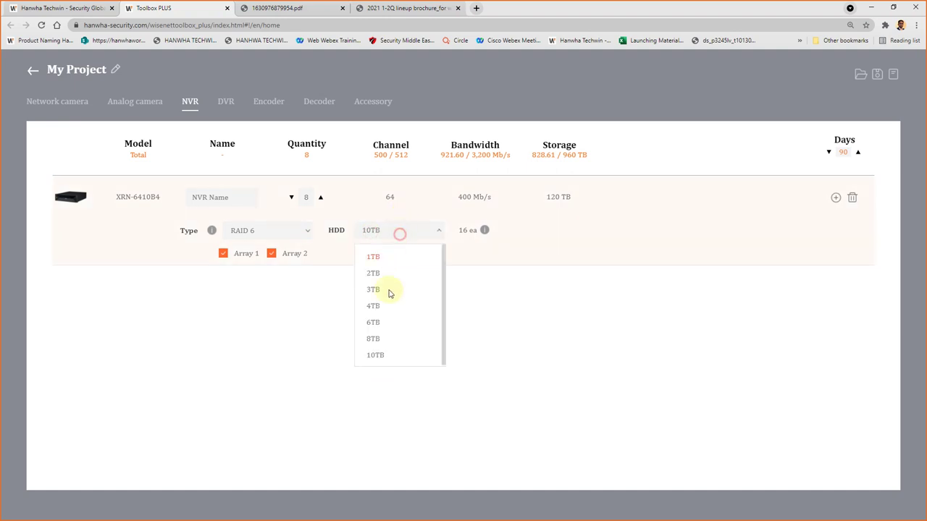
pyautogui.click(374, 338)
pyautogui.click(401, 231)
pyautogui.click(380, 354)
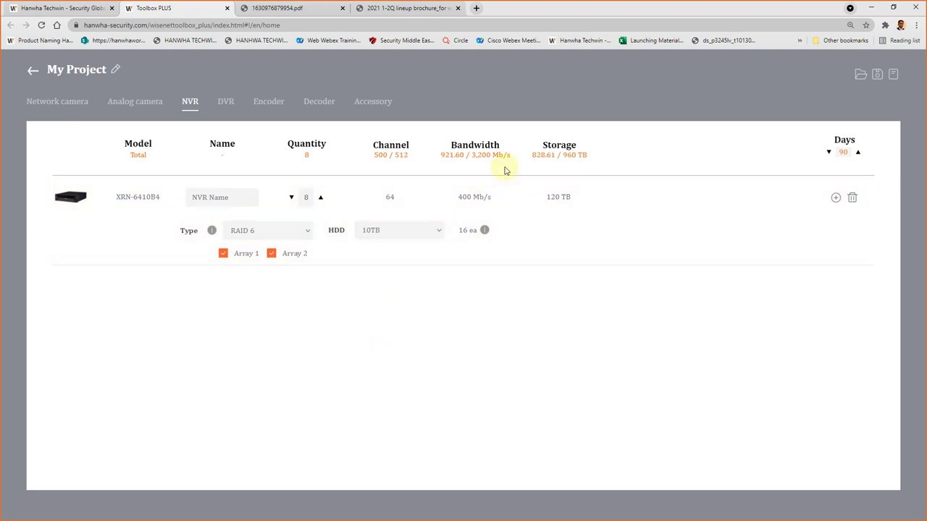
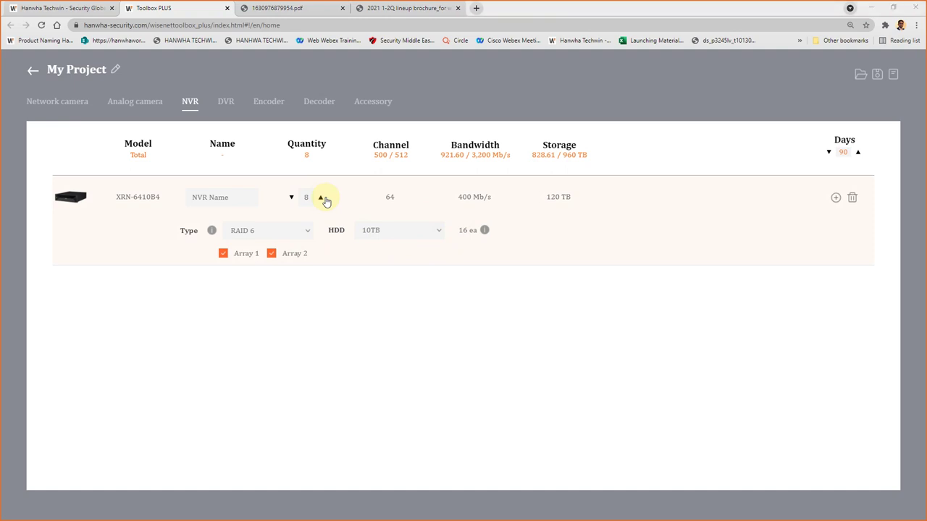
# - Calculate 160 × 8 = 1,280 in Calculator, clear it, and move the window lower
pyautogui.write('160*8')
pyautogui.press('Return')
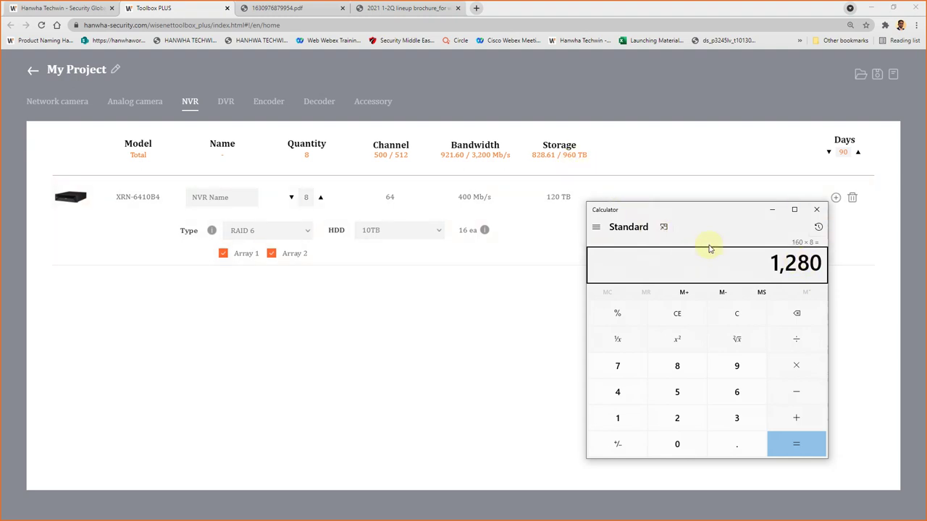
pyautogui.press('Escape')
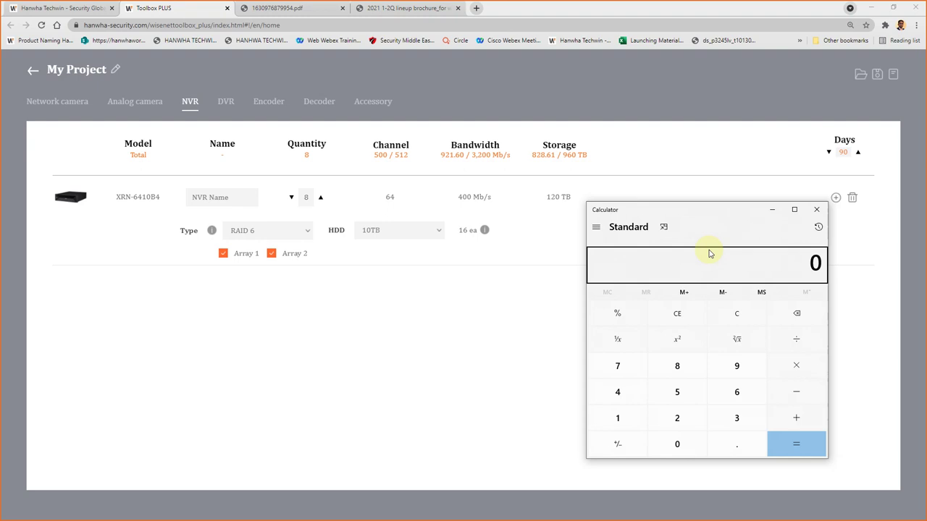
pyautogui.moveTo(642, 209); pyautogui.dragTo(608, 314)
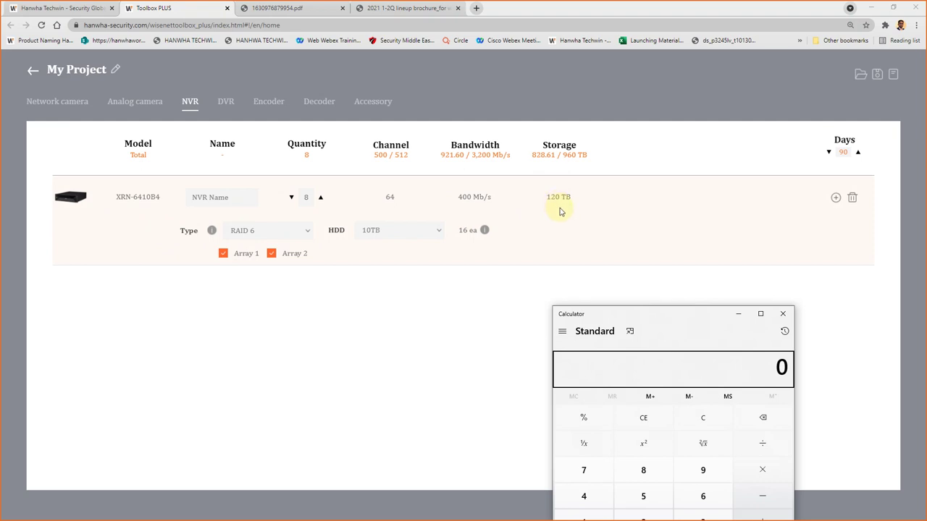
# - Set the NVR to No RAID with 10TB drives and 120 days retention
pyautogui.click(269, 234)
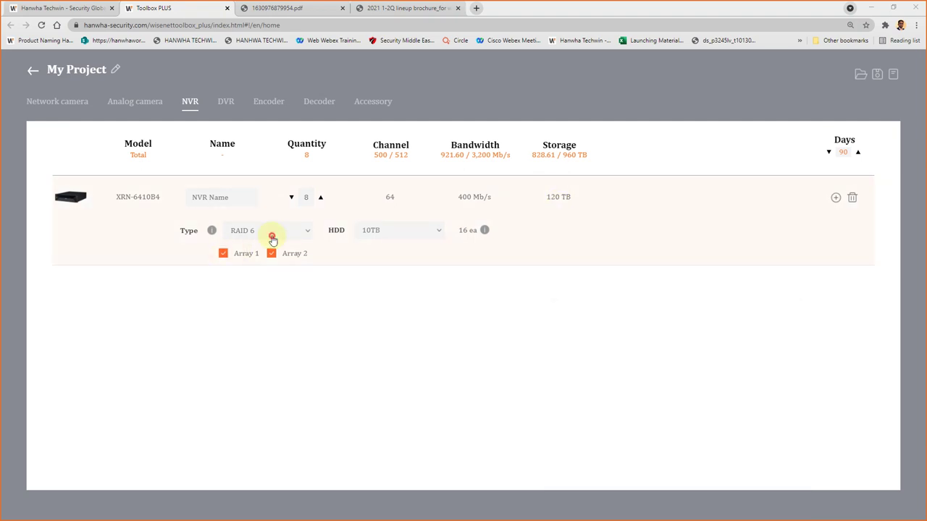
pyautogui.click(266, 262)
pyautogui.click(429, 232)
pyautogui.click(390, 355)
pyautogui.doubleClick(844, 152)
pyautogui.write('120')
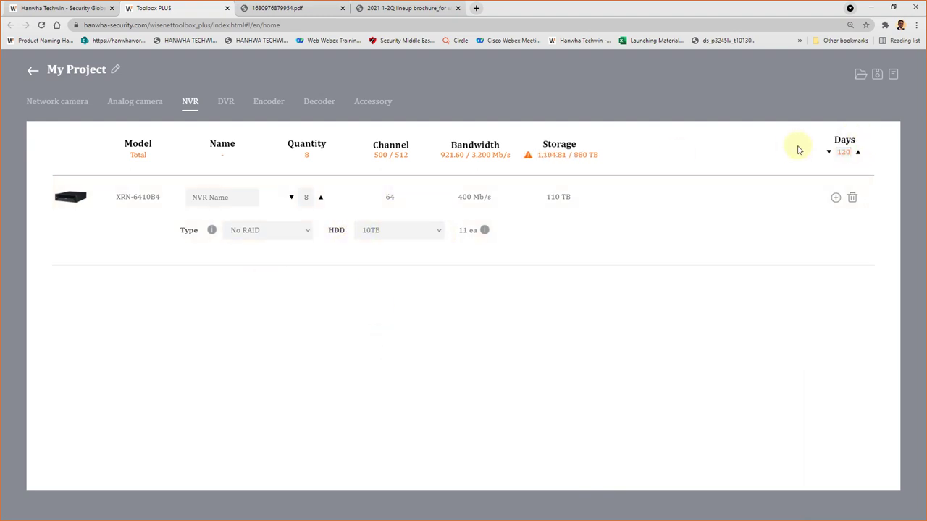
# - Raise retention to 180 days, reapplying 10TB drives to fill all 16 bays
pyautogui.click(409, 239)
pyautogui.click(387, 355)
pyautogui.doubleClick(843, 152)
pyautogui.write('180')
pyautogui.click(414, 236)
pyautogui.click(378, 358)
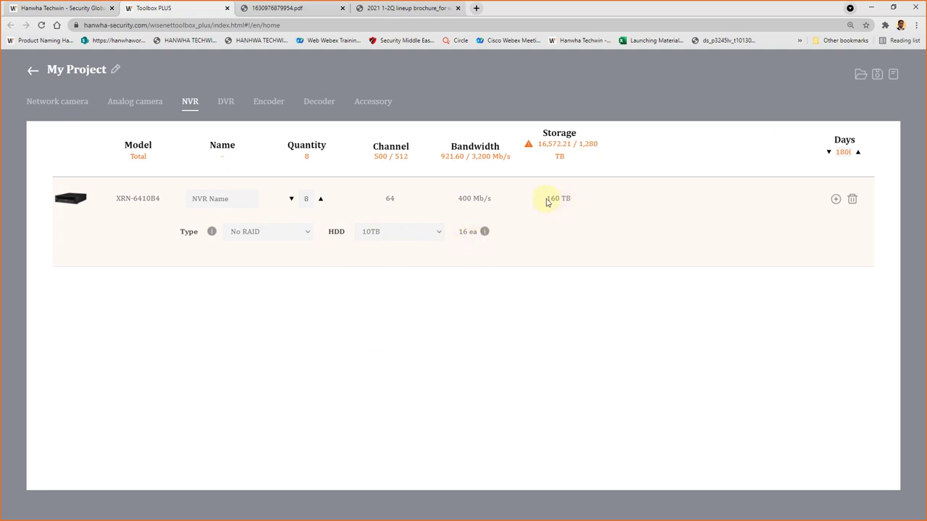
# - Try RAID 5, then put the NVR back on RAID 6, keeping 10TB drives
pyautogui.click(291, 236)
pyautogui.click(265, 274)
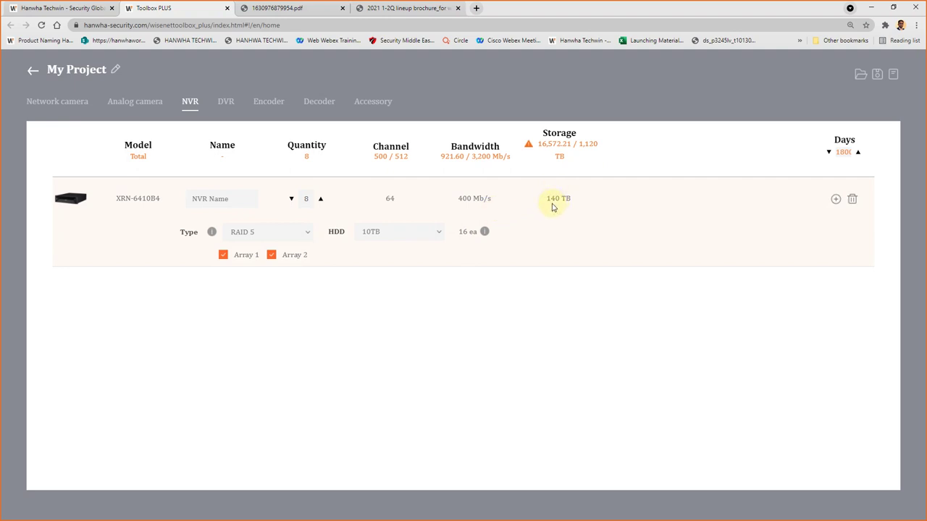
pyautogui.click(279, 232)
pyautogui.click(260, 293)
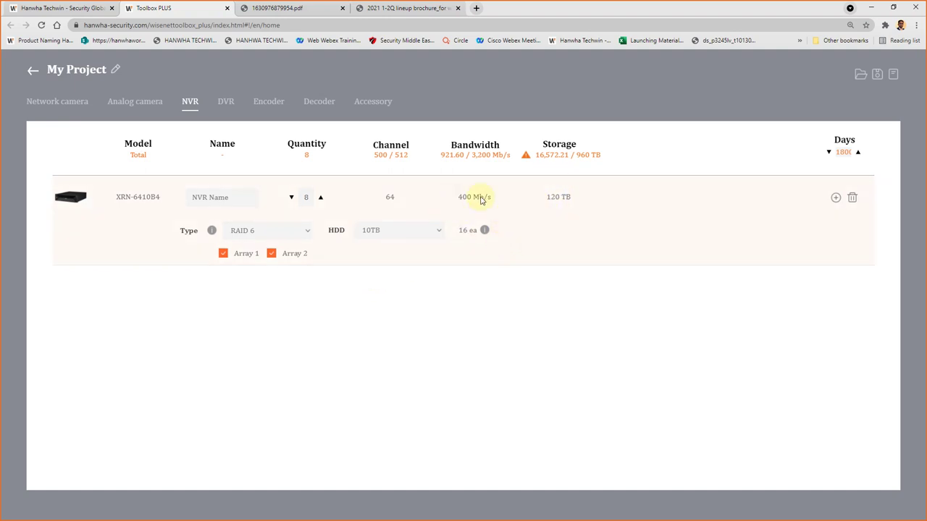
pyautogui.click(406, 232)
pyautogui.click(499, 268)
# - Cut retention from 1800 to 1 day, bringing required storage to 9.21 TB
pyautogui.moveTo(836, 151); pyautogui.dragTo(879, 160)
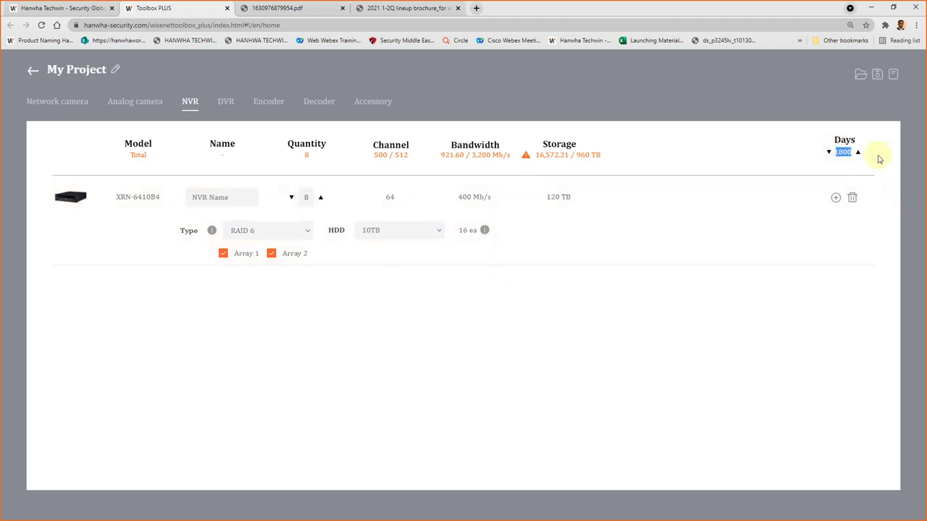
pyautogui.write('1')
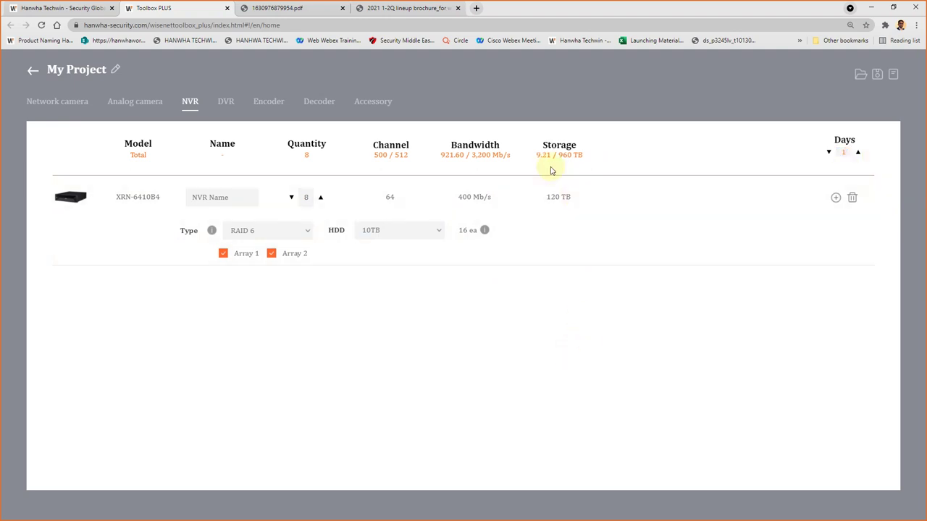
pyautogui.doubleClick(306, 197)
# - Reduce the camera quantity from 500 to 1 and the NVR quantity to 1
pyautogui.click(74, 102)
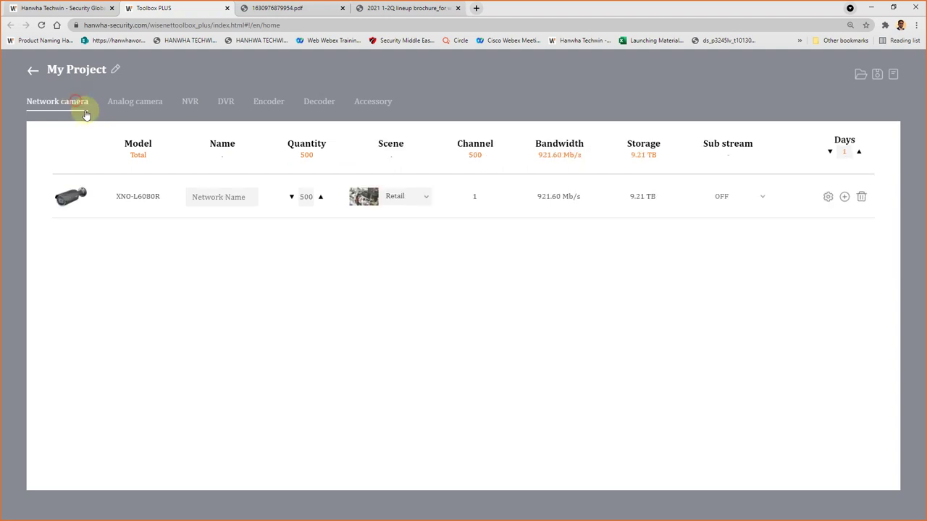
pyautogui.doubleClick(305, 197)
pyautogui.write('1')
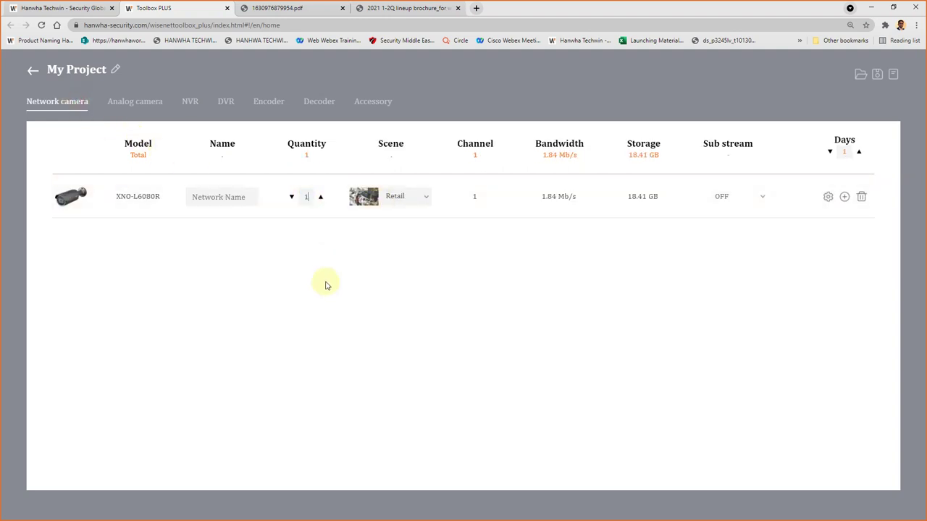
pyautogui.click(226, 101)
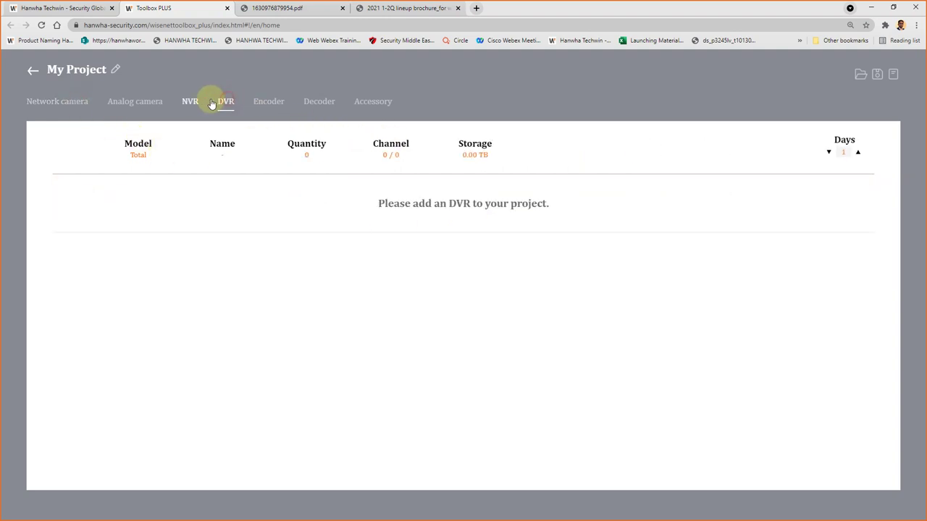
pyautogui.click(193, 101)
pyautogui.doubleClick(303, 197)
pyautogui.write('1')
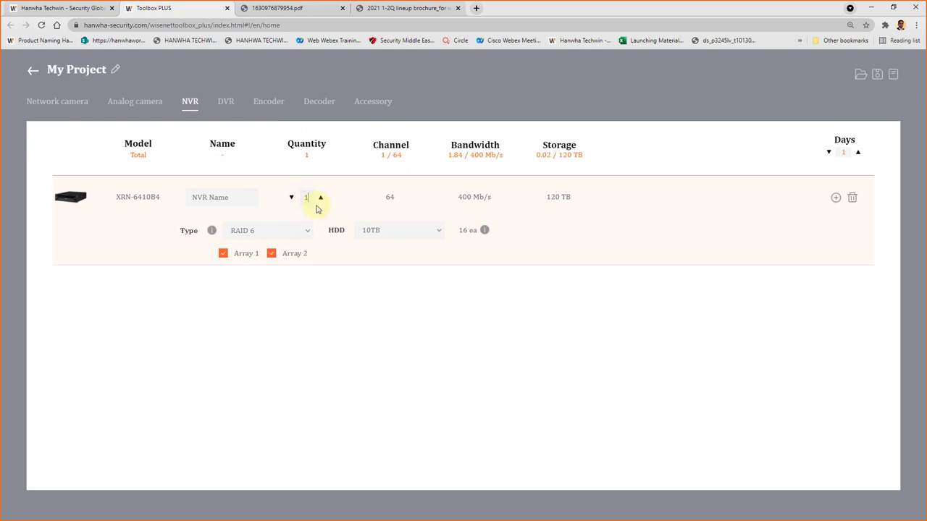
# - Choose 2TB drives, then switch the RAID type from No RAID to RAID 5
pyautogui.click(386, 232)
pyautogui.click(375, 273)
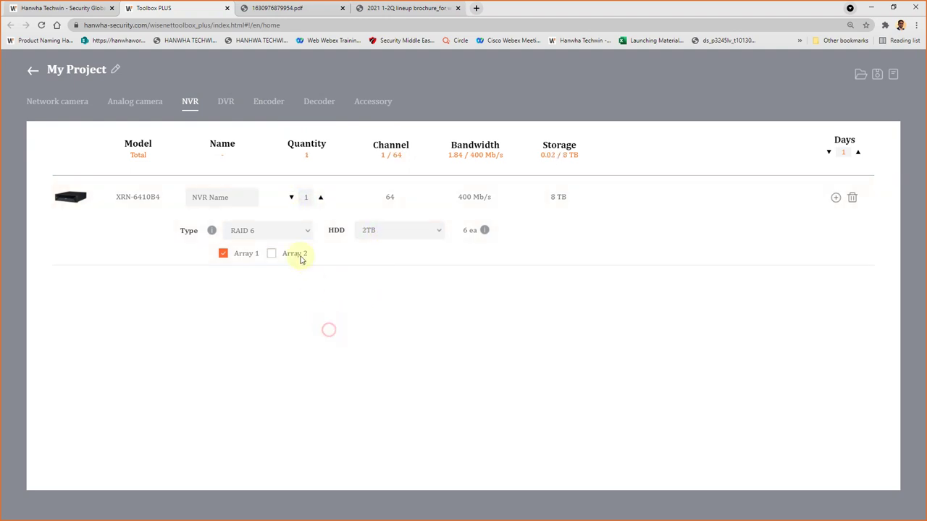
pyautogui.click(292, 233)
pyautogui.click(250, 257)
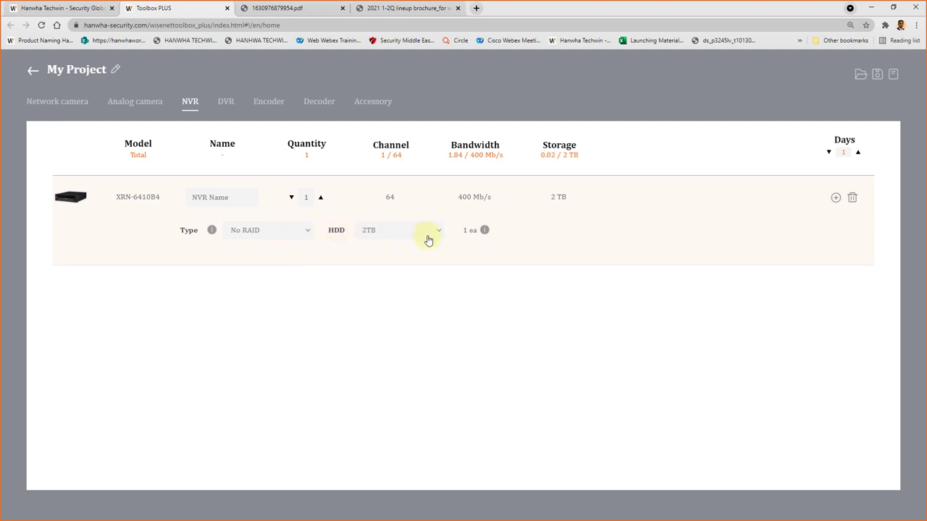
pyautogui.click(253, 232)
pyautogui.click(246, 273)
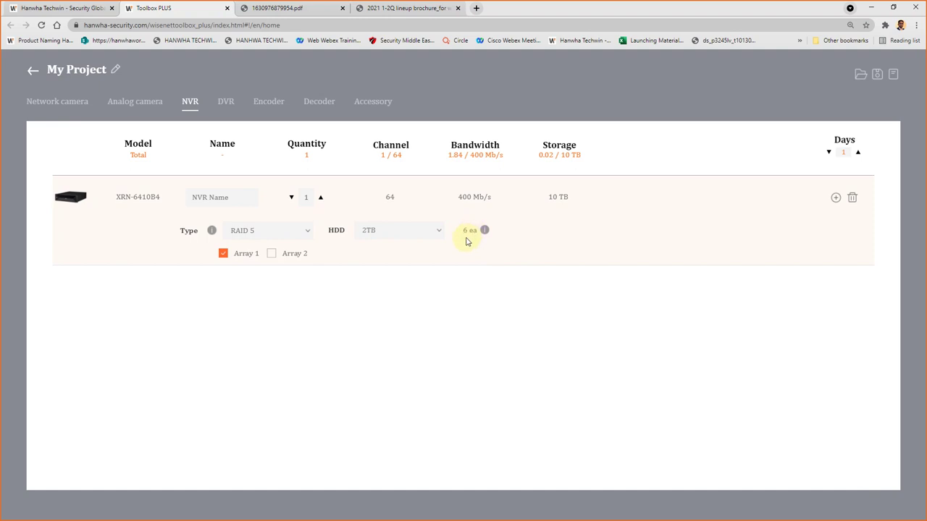
# - Change the drives to 8TB, then 10TB, giving 50 TB of storage
pyautogui.click(402, 233)
pyautogui.click(375, 342)
pyautogui.click(420, 231)
pyautogui.click(381, 355)
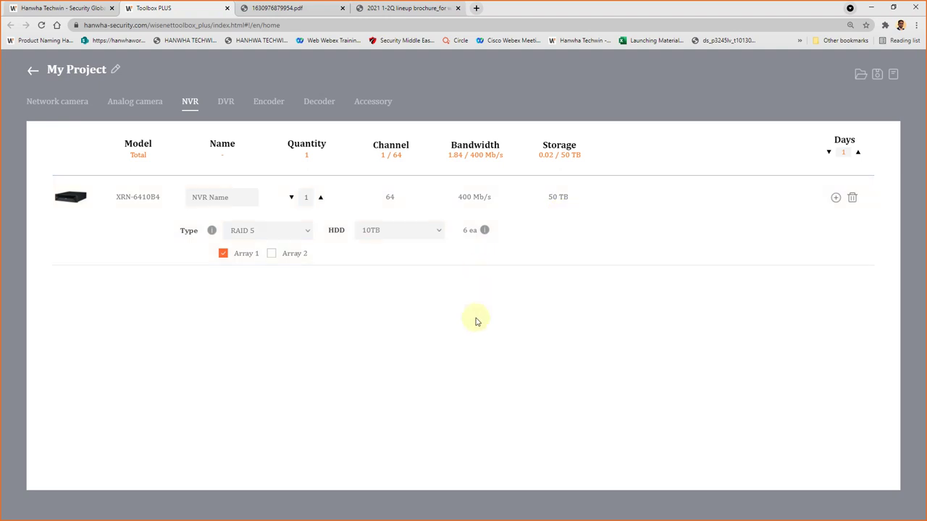
pyautogui.click(839, 151)
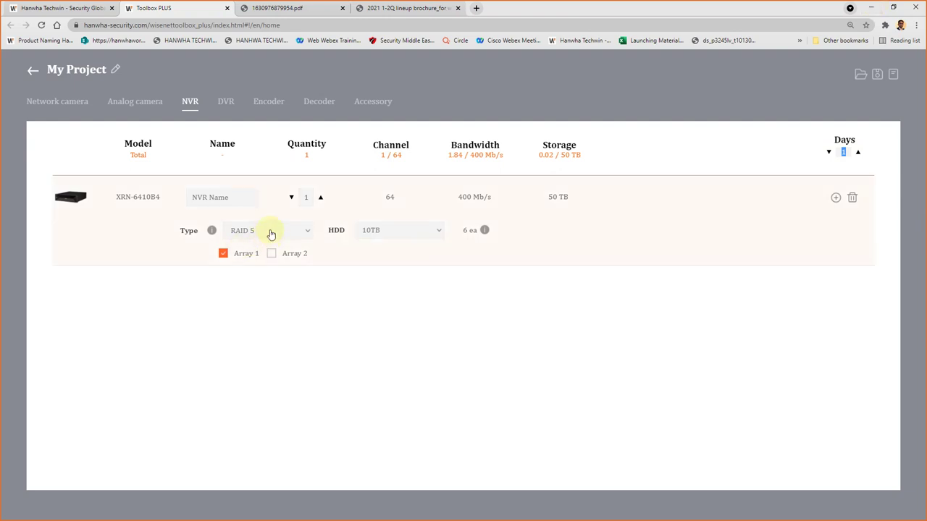
# - Set the XNO-L6080R camera quantity to 100 with 31-day retention
pyautogui.click(57, 101)
pyautogui.click(312, 196)
pyautogui.write('00')
pyautogui.doubleClick(851, 151)
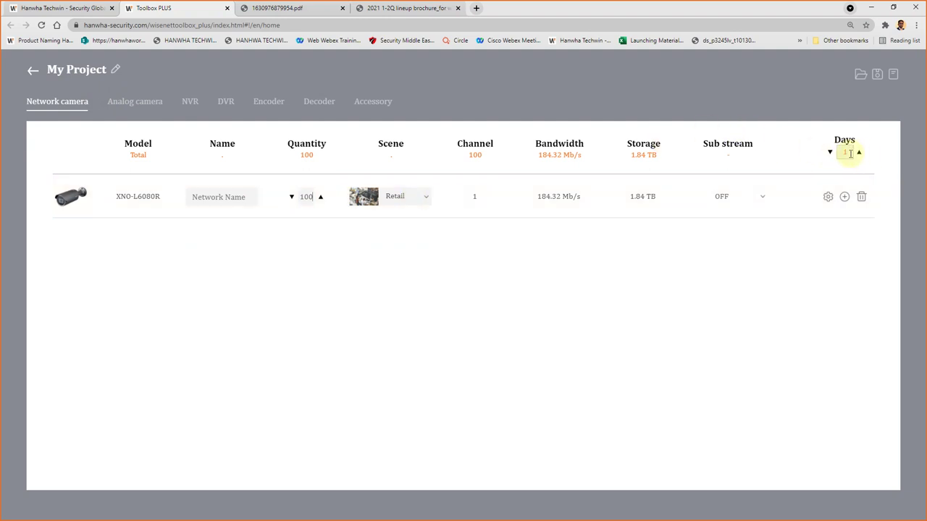
pyautogui.write('31')
pyautogui.click(732, 282)
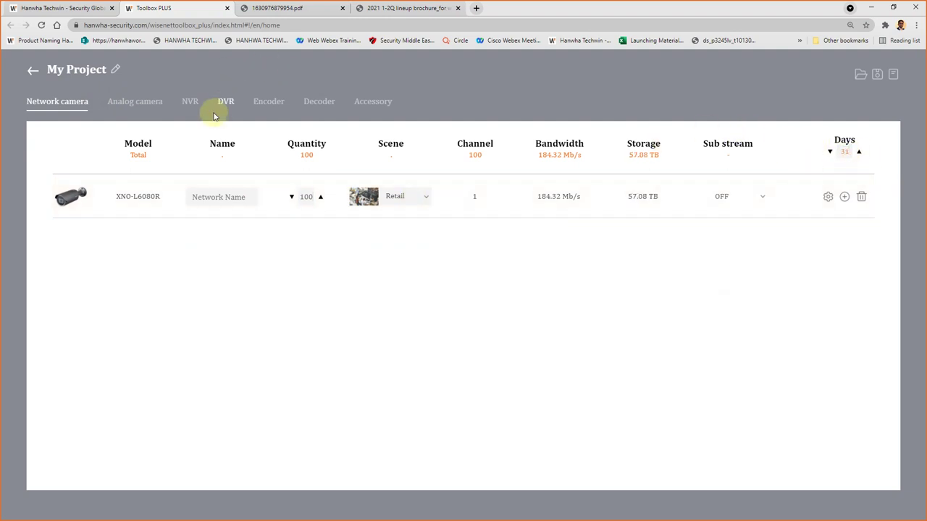
# - Raise the NVR quantity to 2 and add a second XRN-6410B4 row with quantity 1
pyautogui.click(189, 101)
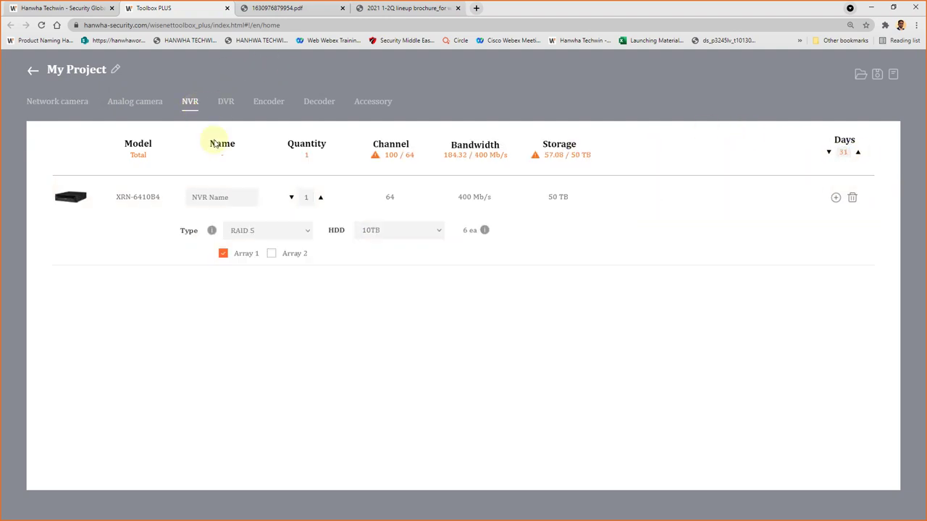
pyautogui.click(320, 198)
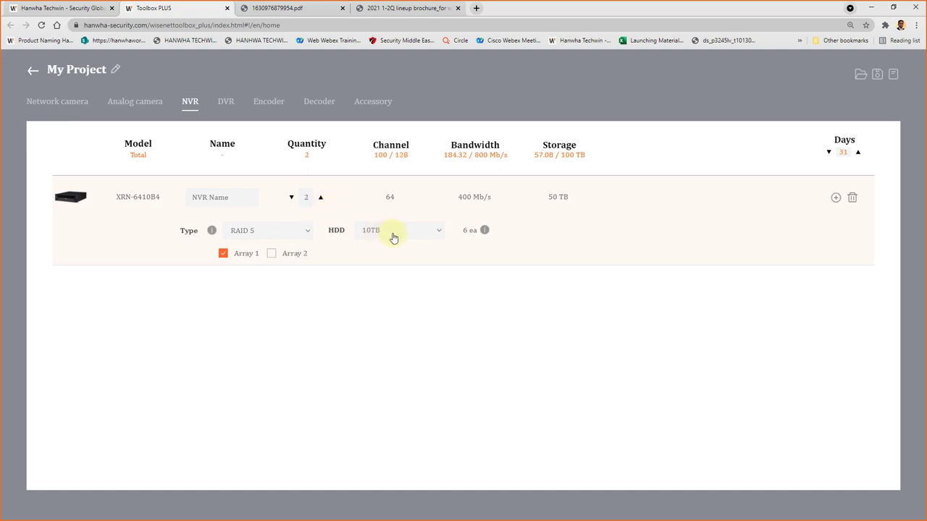
pyautogui.click(836, 197)
pyautogui.doubleClick(305, 286)
pyautogui.write('1')
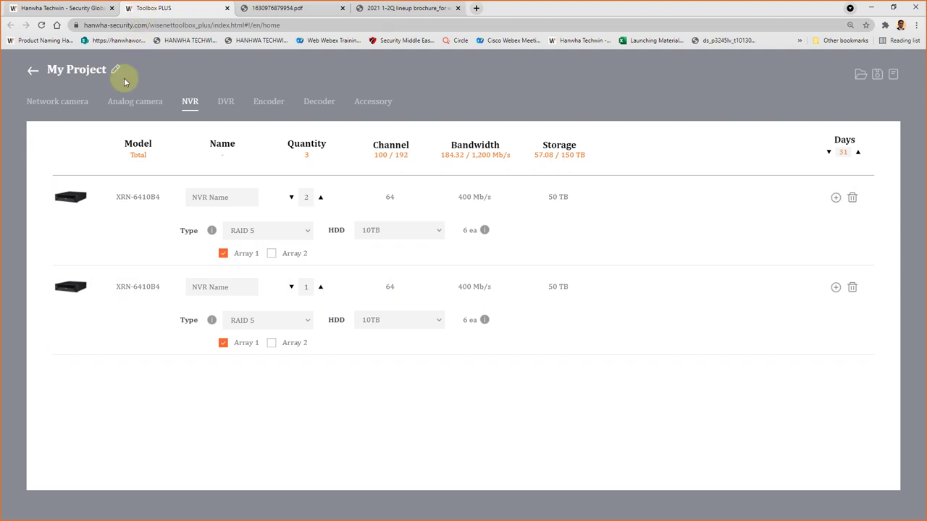
# - Return to the NVR product catalogue, then bring up the 2021 lineup brochure PDF
pyautogui.click(32, 70)
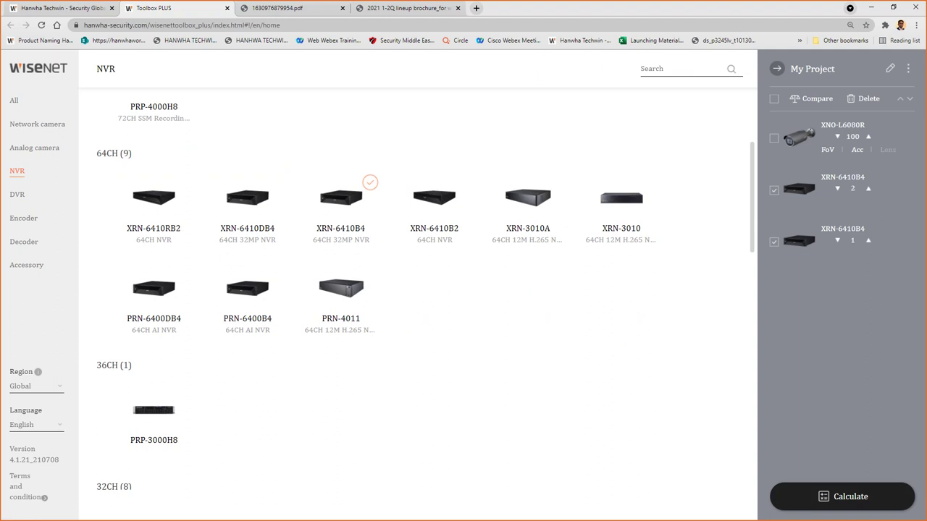
pyautogui.scroll(3, 182, 217)
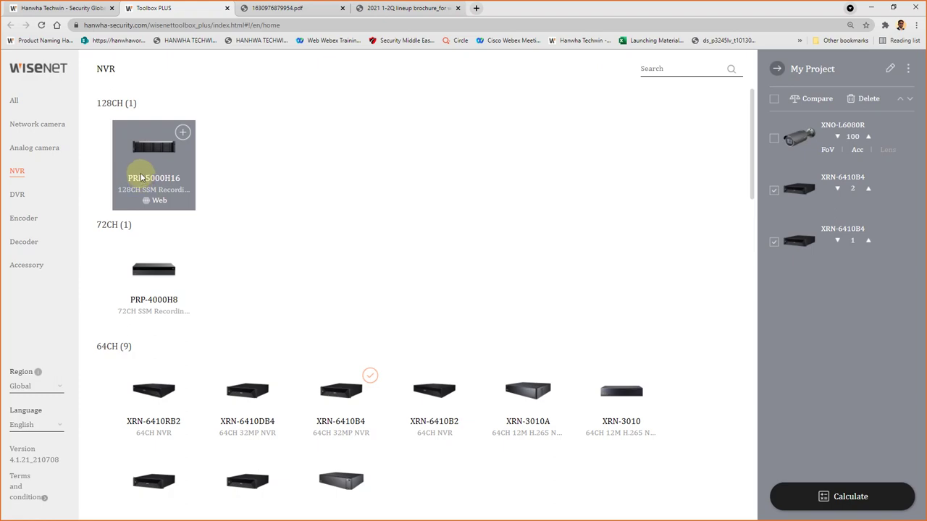
pyautogui.click(294, 8)
pyautogui.click(405, 8)
pyautogui.hotkey('ctrl', 'f')
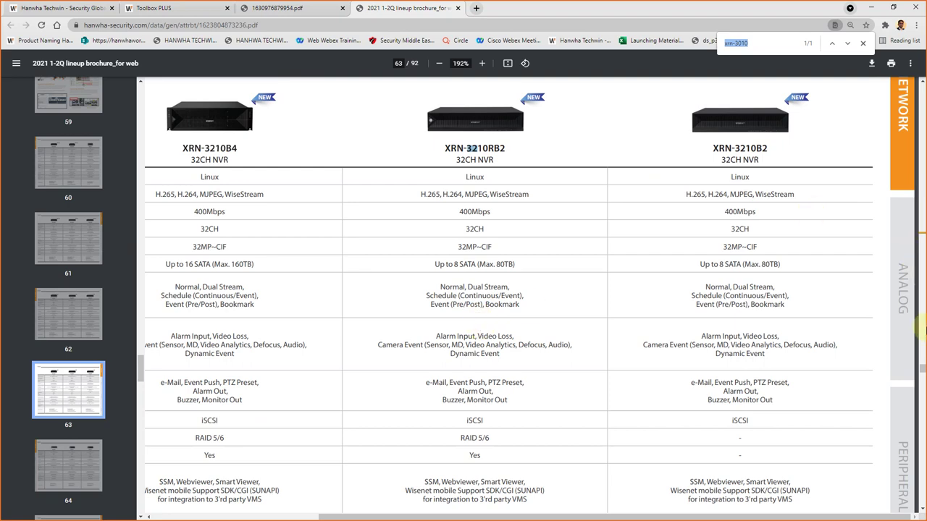
# - Check the brochure's page 11 Product Naming Rule for 'P: PC NVR', then return to Toolbox PLUS
pyautogui.moveTo(922, 367); pyautogui.dragTo(921, 97)
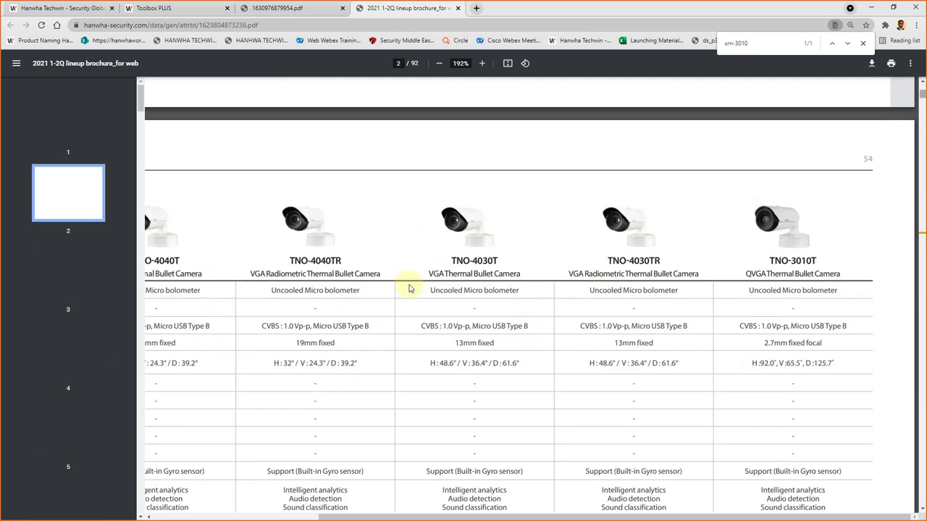
pyautogui.click(69, 257)
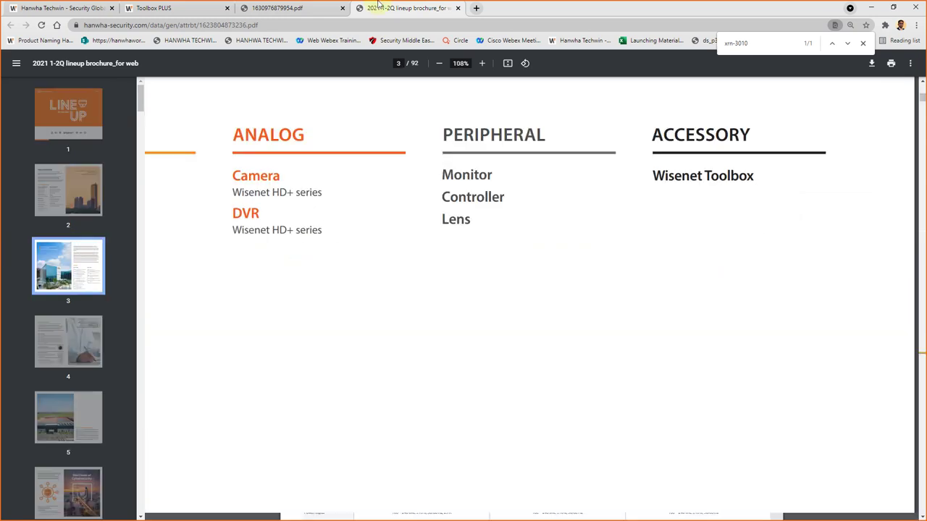
pyautogui.scroll(-5, 159, 210)
pyautogui.scroll(-8, 69, 380)
pyautogui.click(76, 329)
pyautogui.scroll(3, 319, 365)
pyautogui.scroll(4, 318, 365)
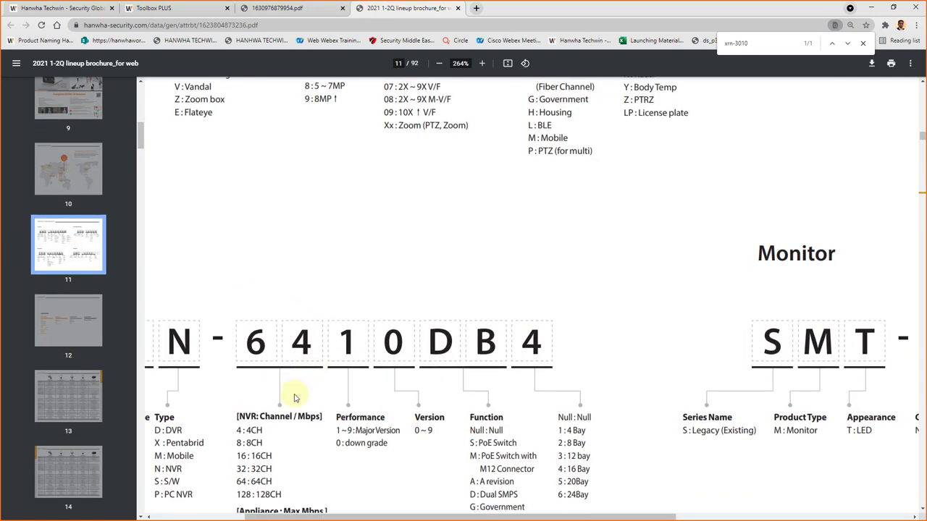
pyautogui.moveTo(318, 286); pyautogui.dragTo(360, 313)
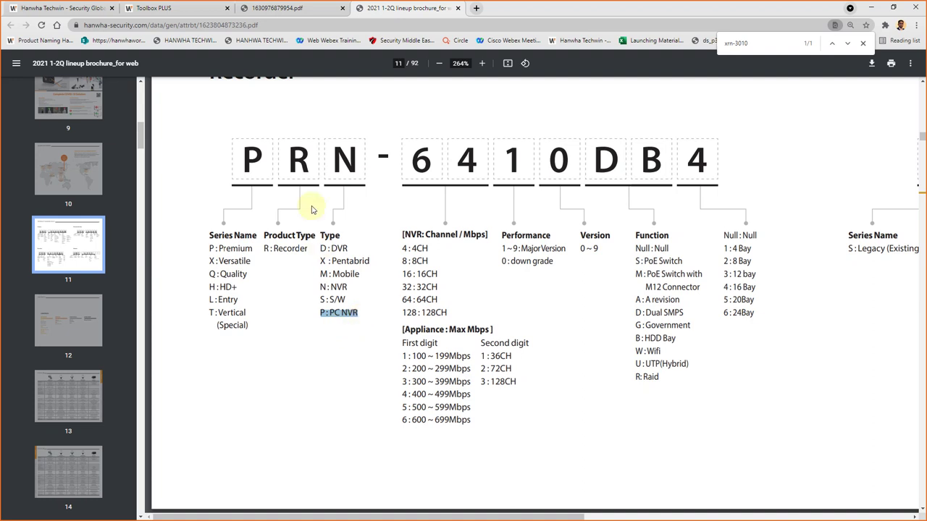
pyautogui.click(278, 8)
pyautogui.click(164, 7)
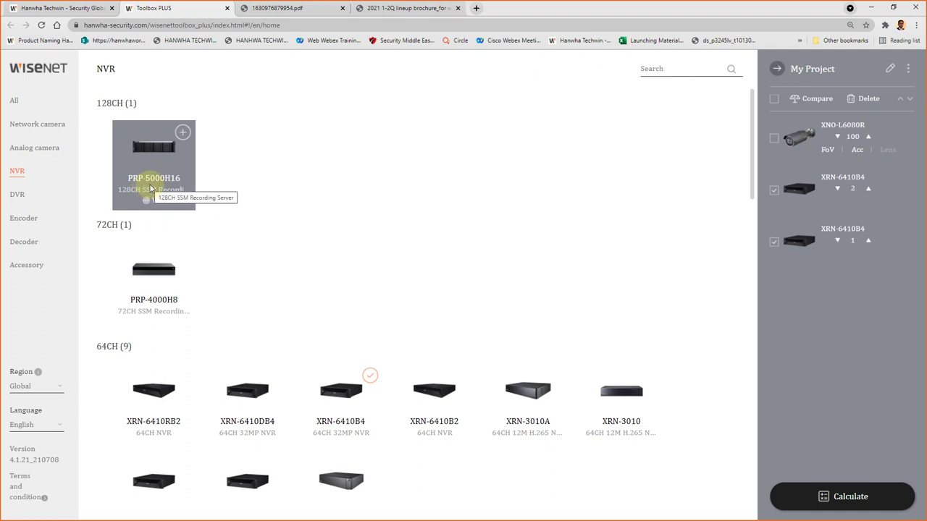
pyautogui.scroll(-2, 241, 246)
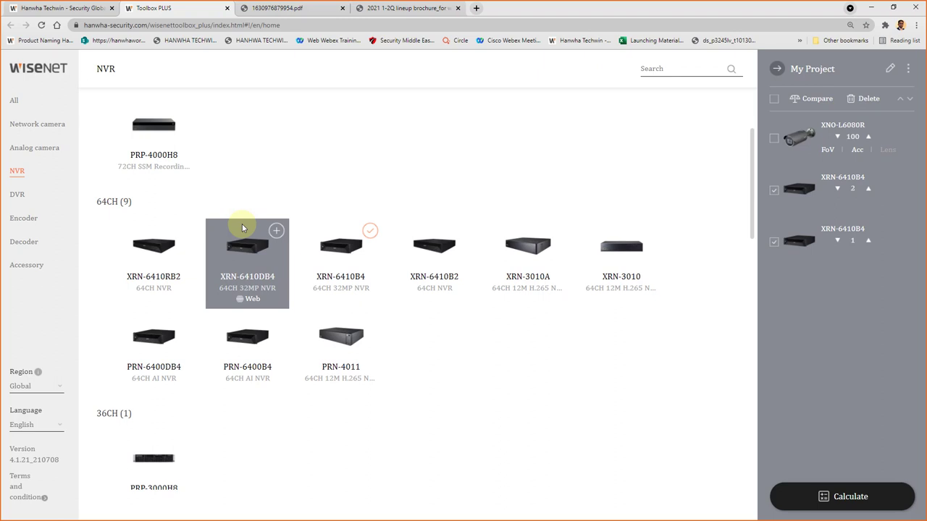
pyautogui.scroll(-1, 243, 228)
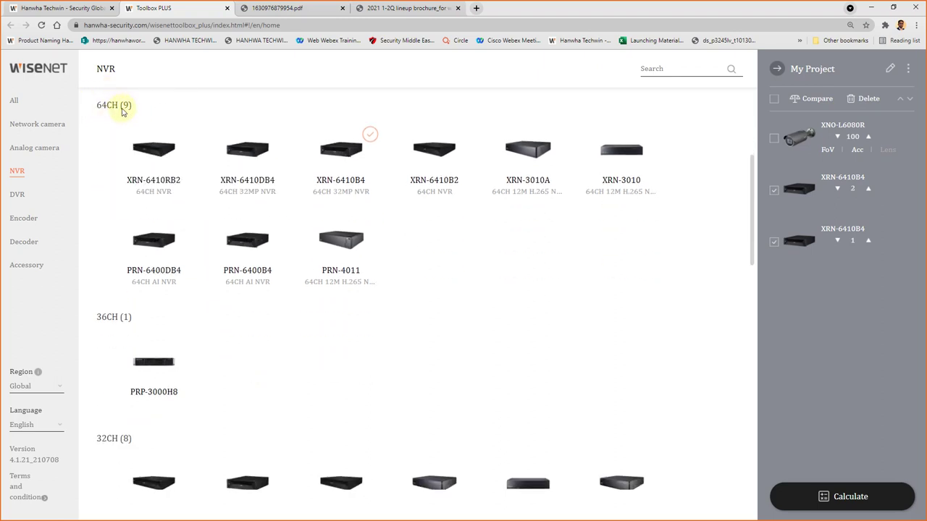
pyautogui.moveTo(155, 386)
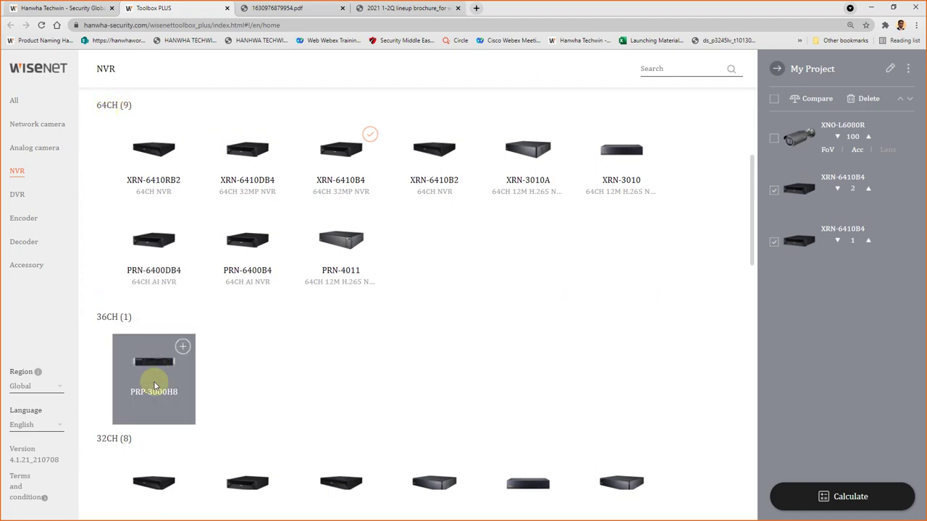
pyautogui.moveTo(147, 271)
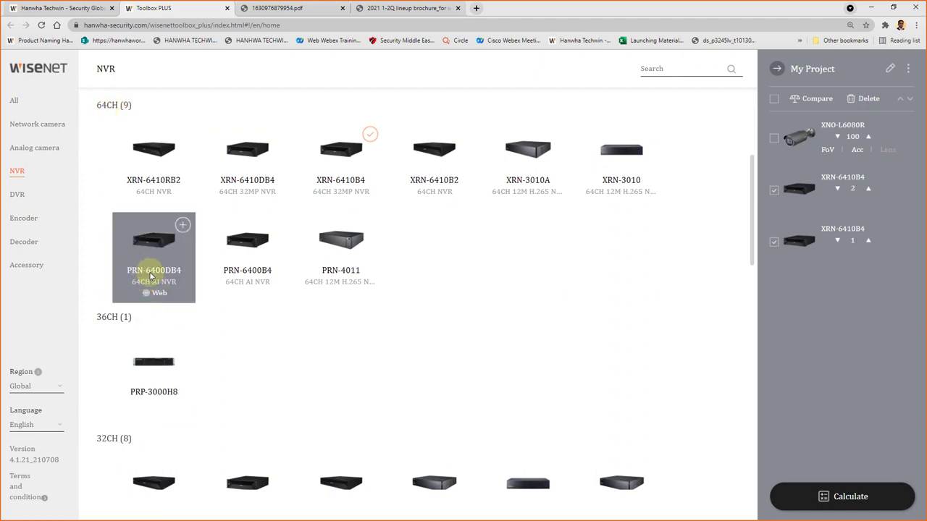
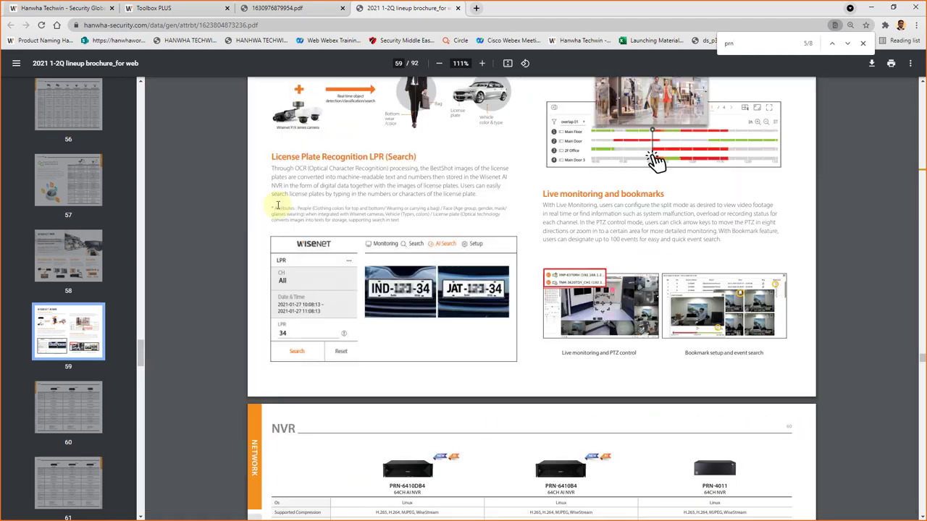
# - Zoom and pan around brochure page 59 to read the AI NVR detection details
pyautogui.scroll(3, 362, 234)
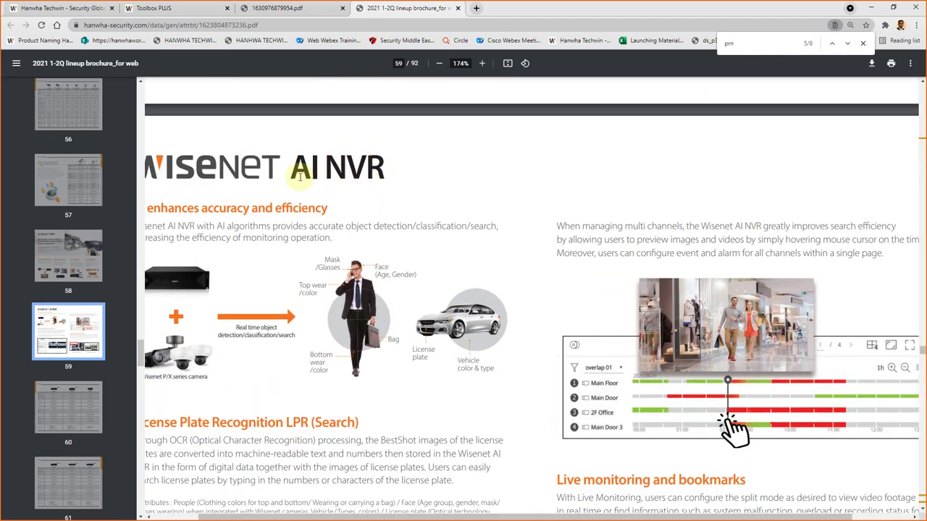
pyautogui.scroll(-3, 335, 252)
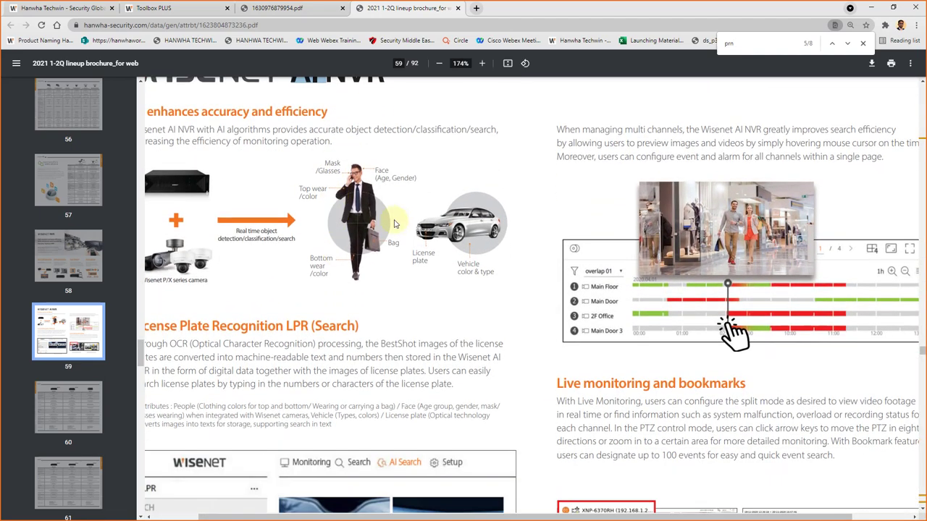
pyautogui.scroll(2, 395, 224)
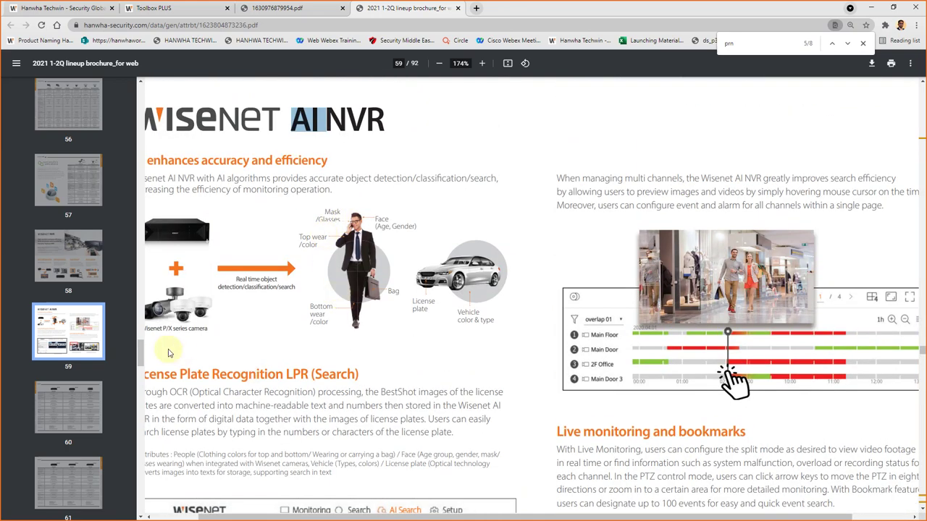
pyautogui.hscroll(-2, 213, 495)
pyautogui.scroll(5, 244, 276)
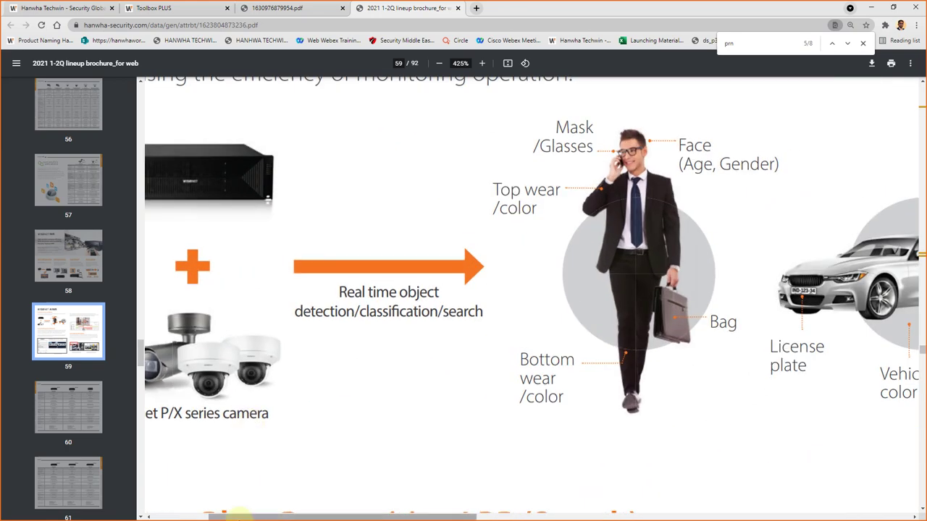
pyautogui.hscroll(-2, 310, 371)
pyautogui.scroll(-2, 308, 366)
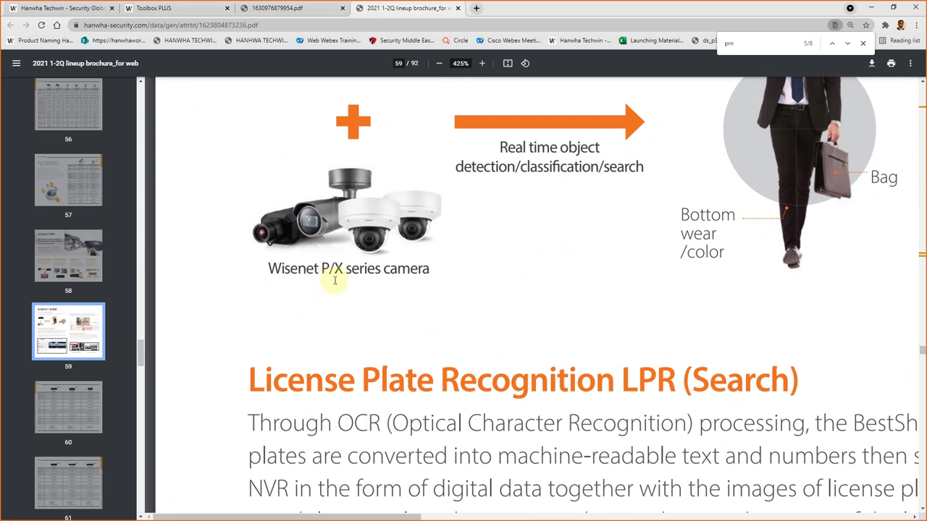
pyautogui.scroll(1, 507, 258)
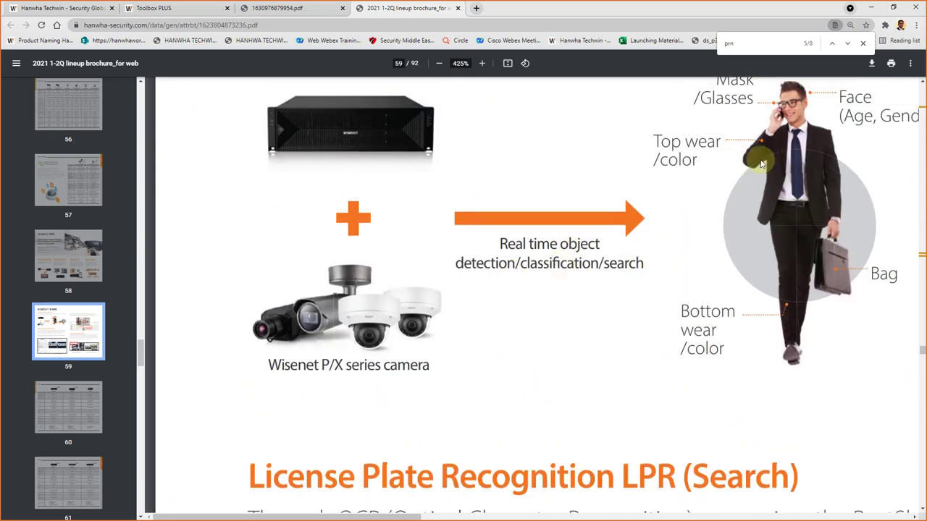
pyautogui.moveTo(373, 516); pyautogui.dragTo(491, 516)
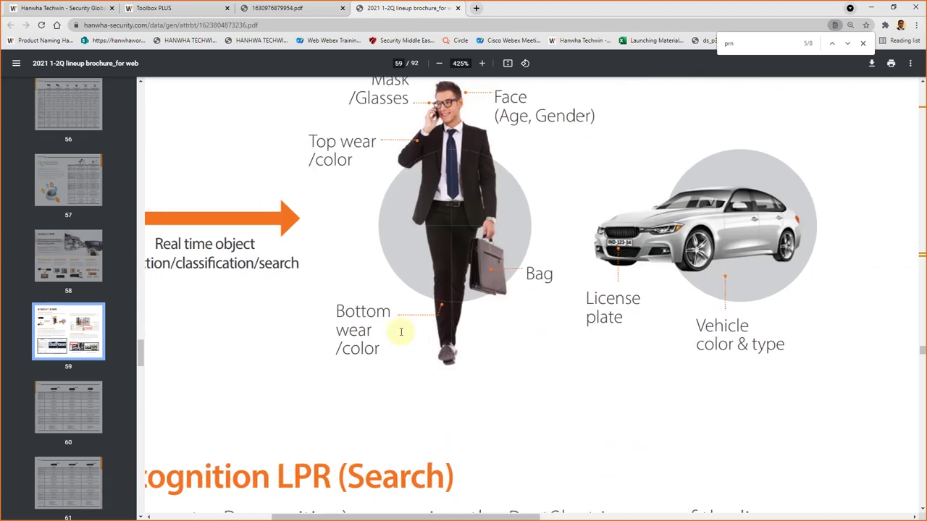
pyautogui.scroll(1, 393, 278)
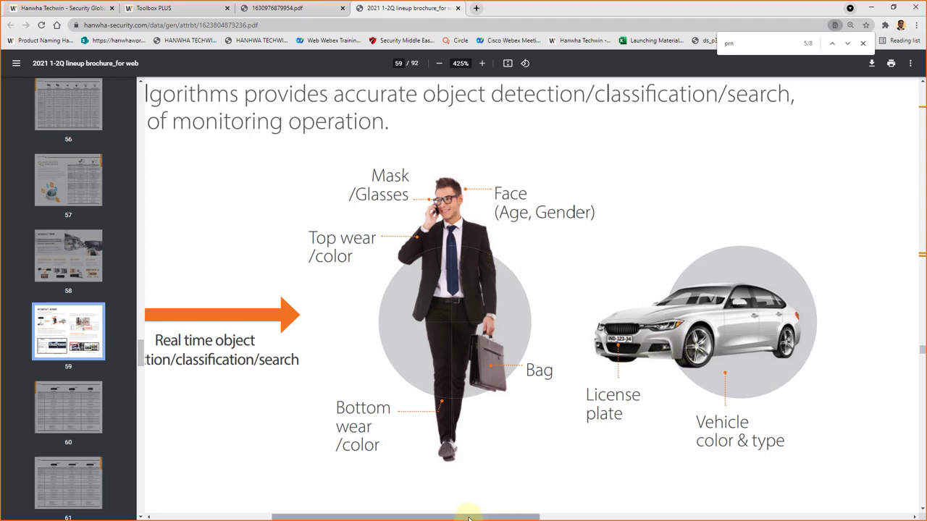
pyautogui.scroll(-2, 478, 512)
pyautogui.scroll(-2, 467, 394)
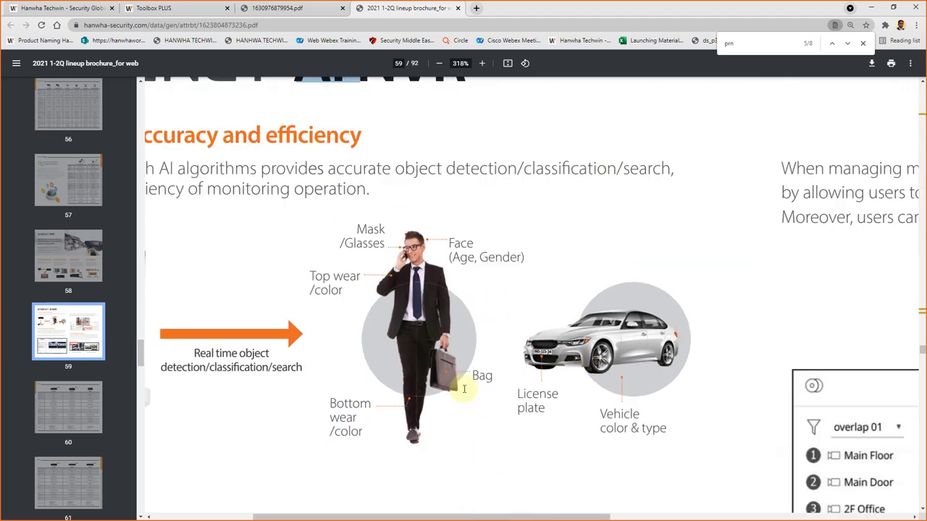
pyautogui.scroll(-1, 456, 376)
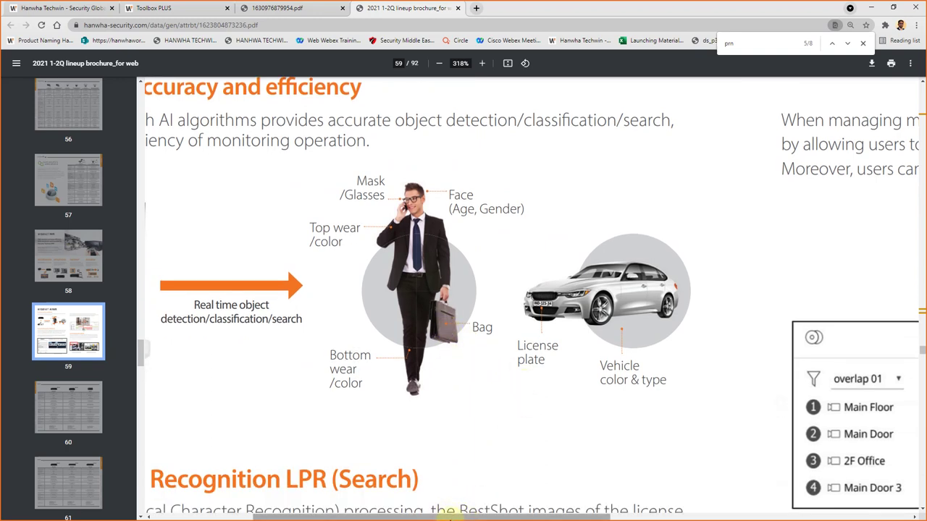
pyautogui.moveTo(449, 515); pyautogui.dragTo(453, 212)
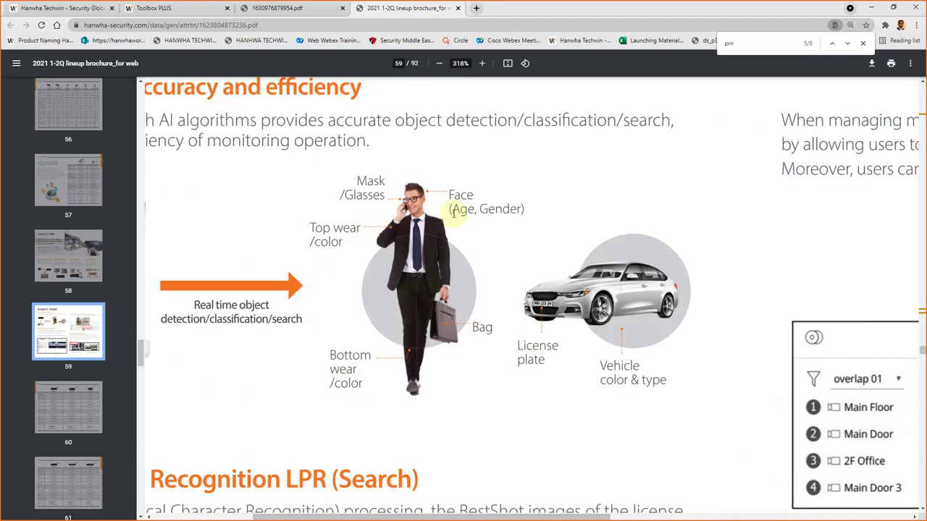
pyautogui.keyDown('ctrl'); pyautogui.scroll(-3, 360, 364); pyautogui.keyUp('ctrl')
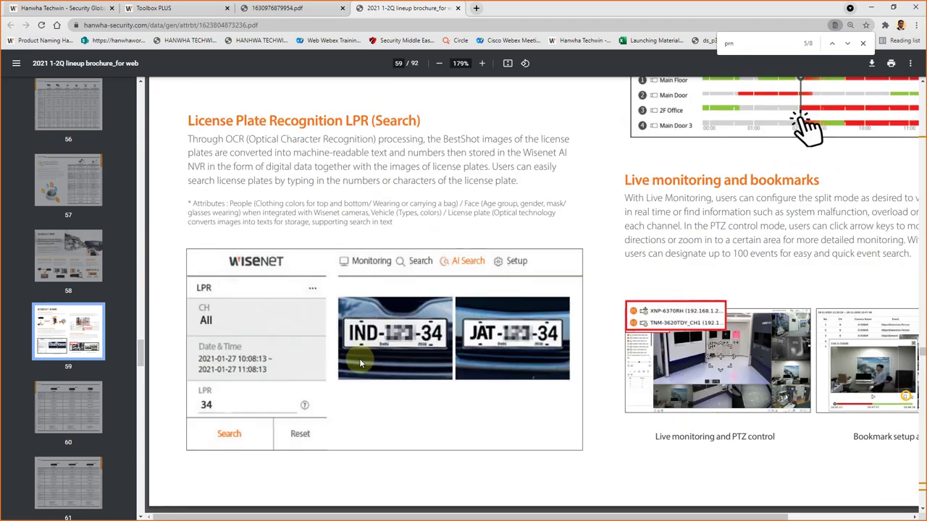
pyautogui.scroll(-2, 359, 364)
pyautogui.keyDown('ctrl'); pyautogui.scroll(3, 453, 217); pyautogui.keyUp('ctrl')
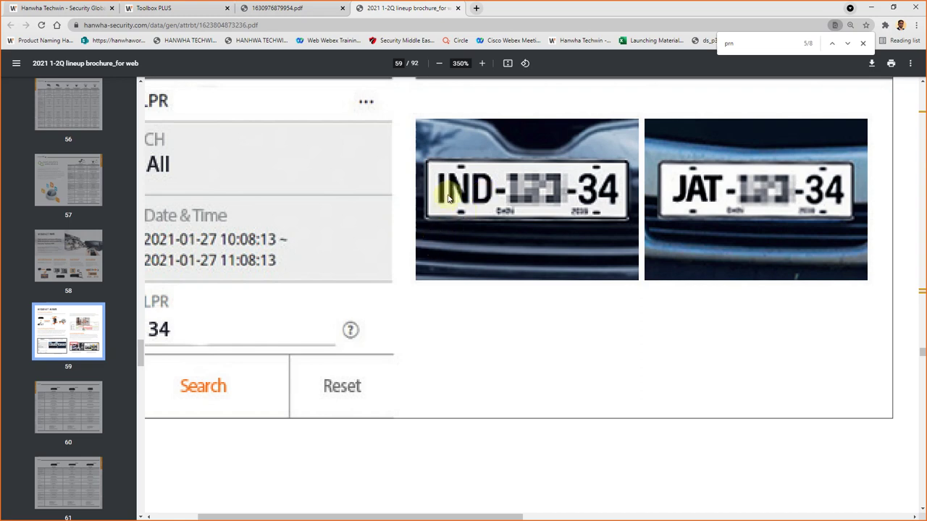
# - Move on to page 60 to review the LPR search details
pyautogui.click(260, 515)
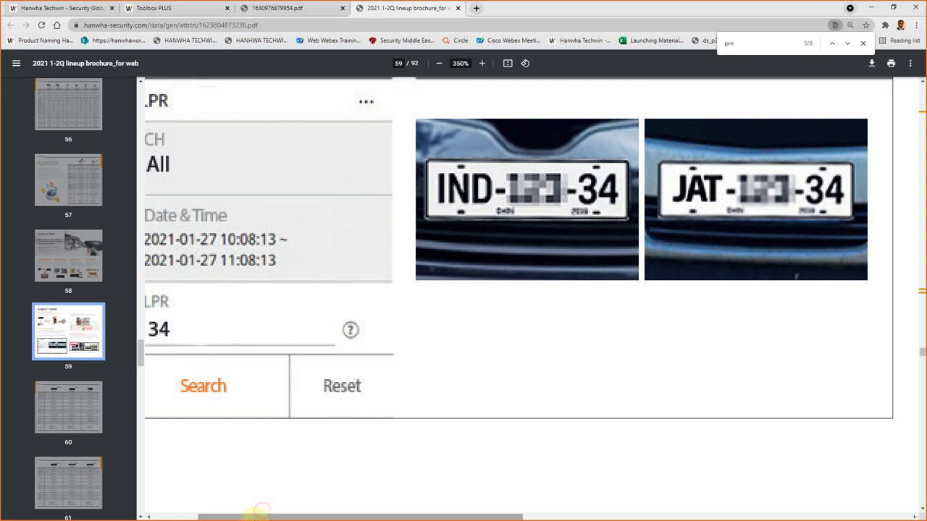
pyautogui.moveTo(261, 513); pyautogui.dragTo(227, 471)
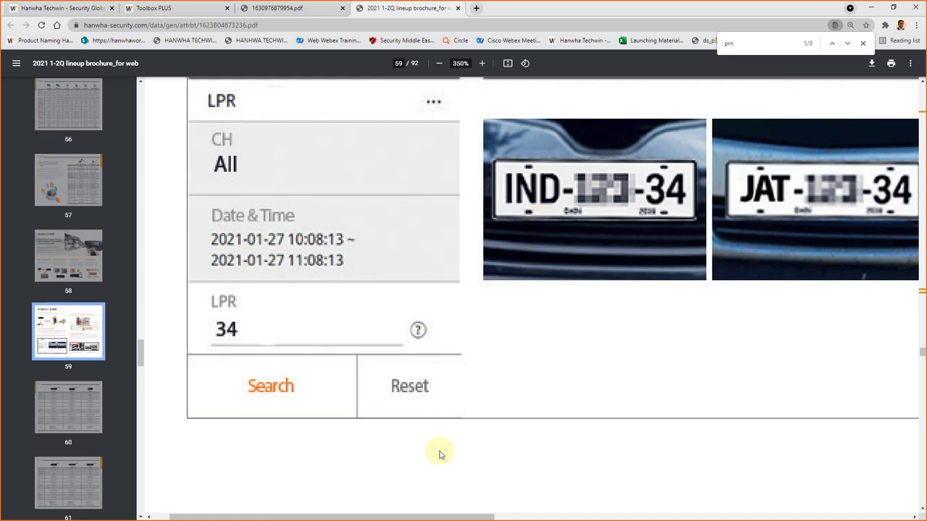
pyautogui.moveTo(405, 515); pyautogui.dragTo(610, 496)
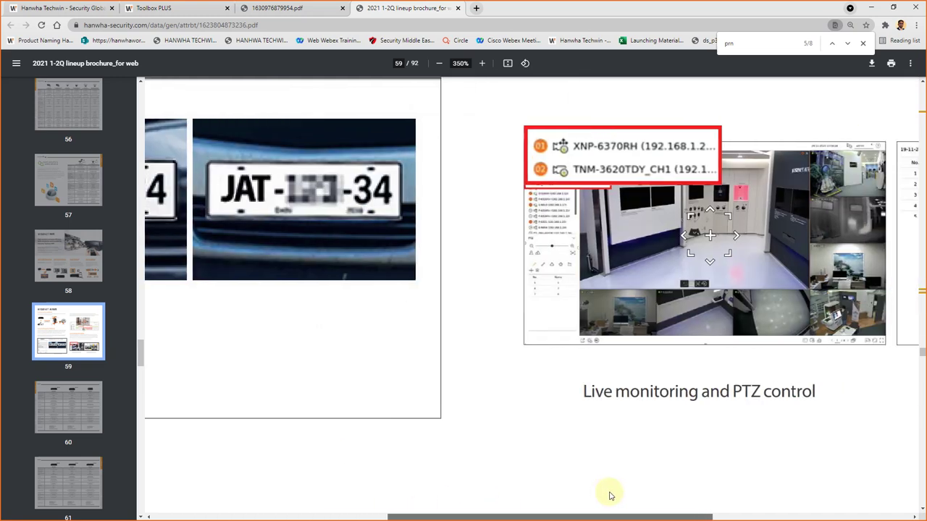
pyautogui.keyDown('ctrl'); pyautogui.scroll(-3, 476, 263); pyautogui.keyUp('ctrl')
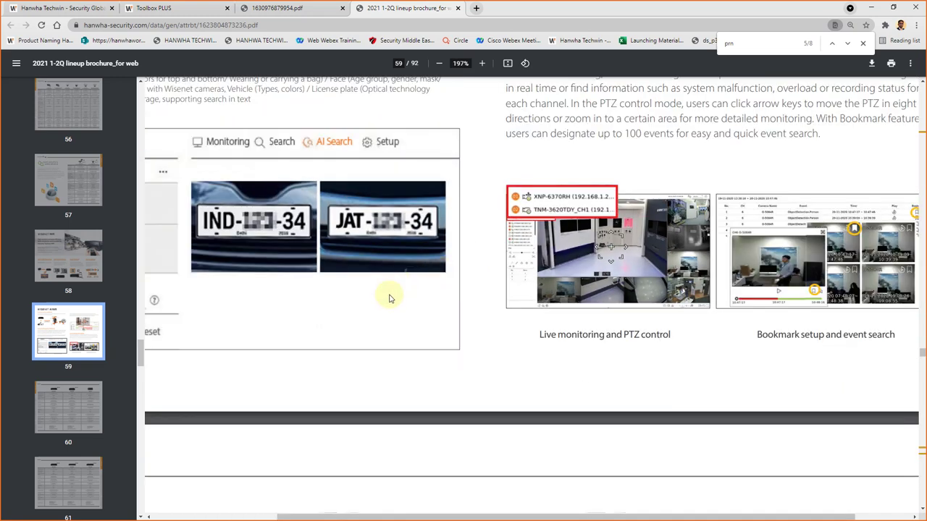
pyautogui.scroll(-6, 389, 298)
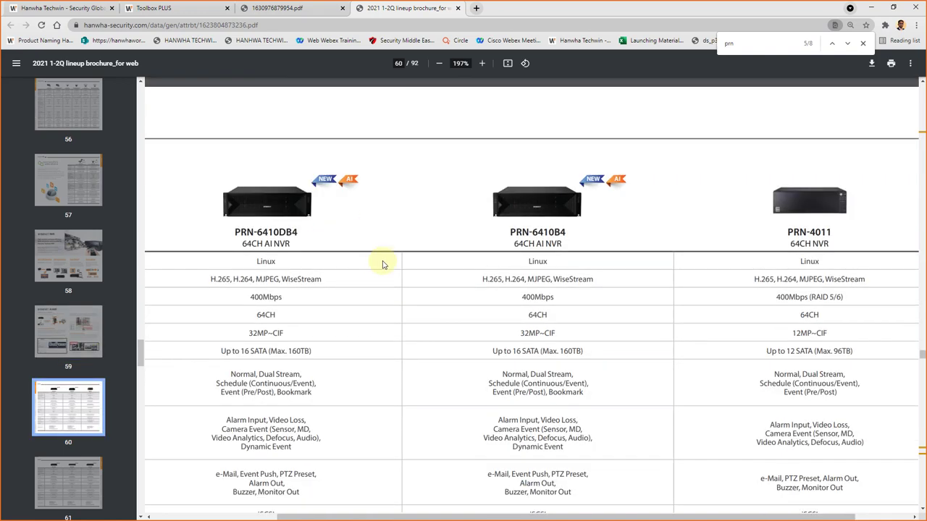
# - Switch through the PDF and Toolbox PLUS tabs, then bring AnyDesk to the front
pyautogui.click(290, 8)
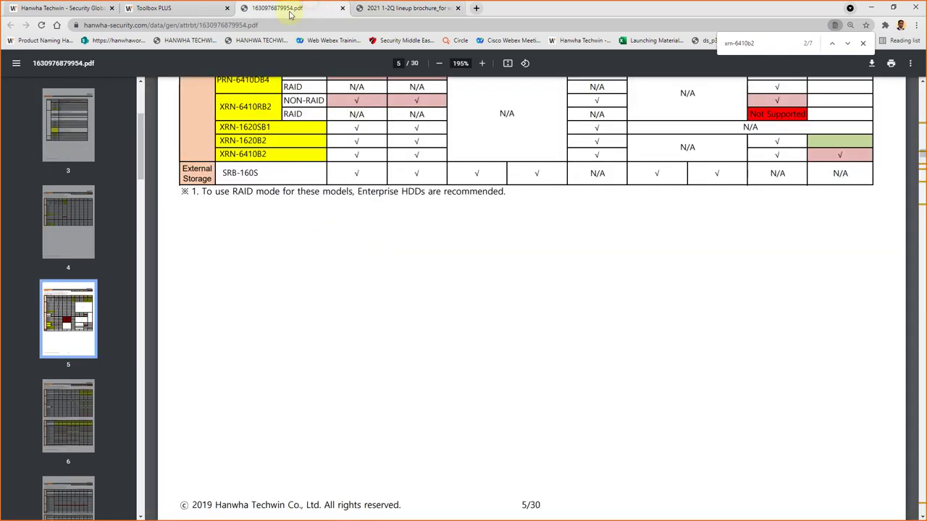
pyautogui.click(181, 8)
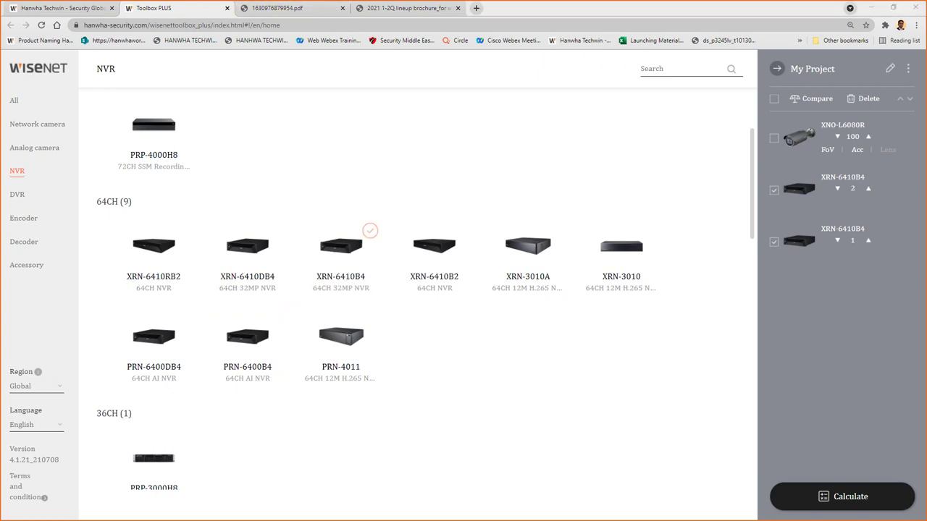
pyautogui.hotkey('alt', 'Tab')
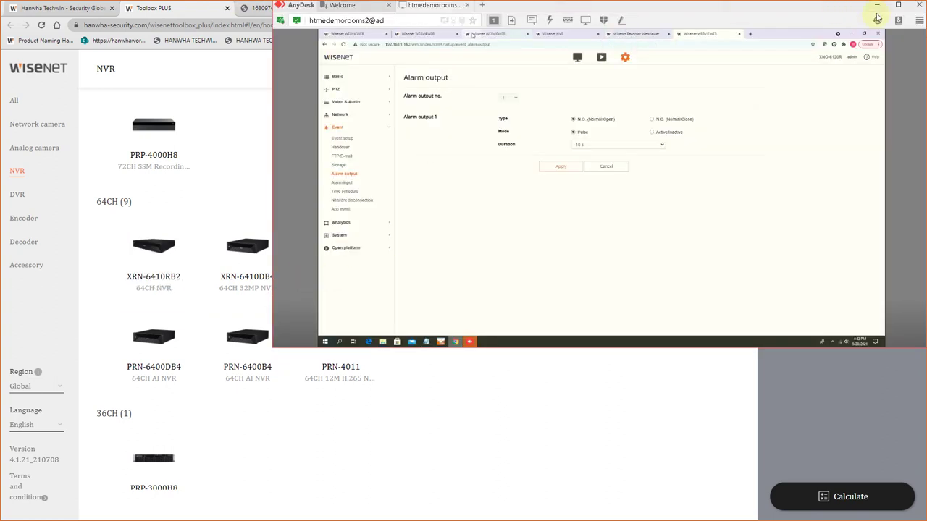
# - Maximize AnyDesk and open the Wisenet Recorder Webviewer's Setup with the Event group expanded
pyautogui.click(898, 6)
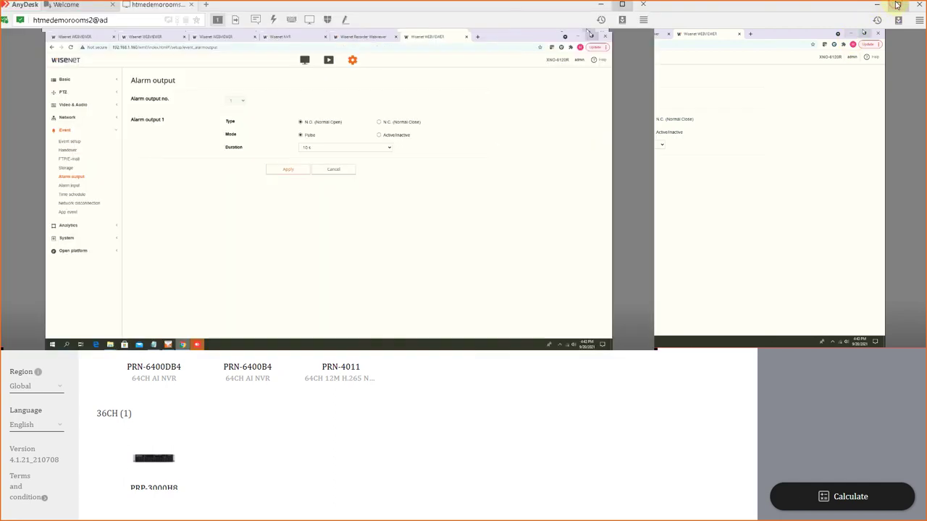
pyautogui.click(530, 38)
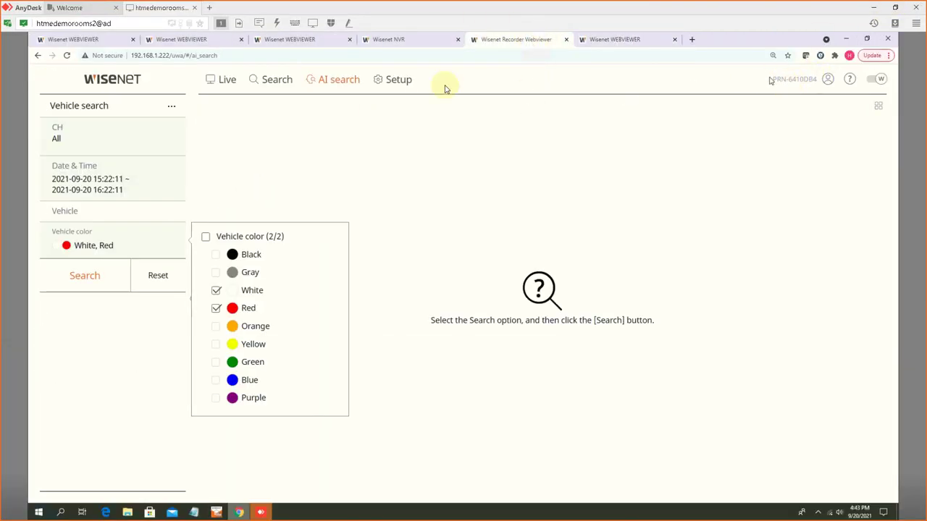
pyautogui.click(393, 88)
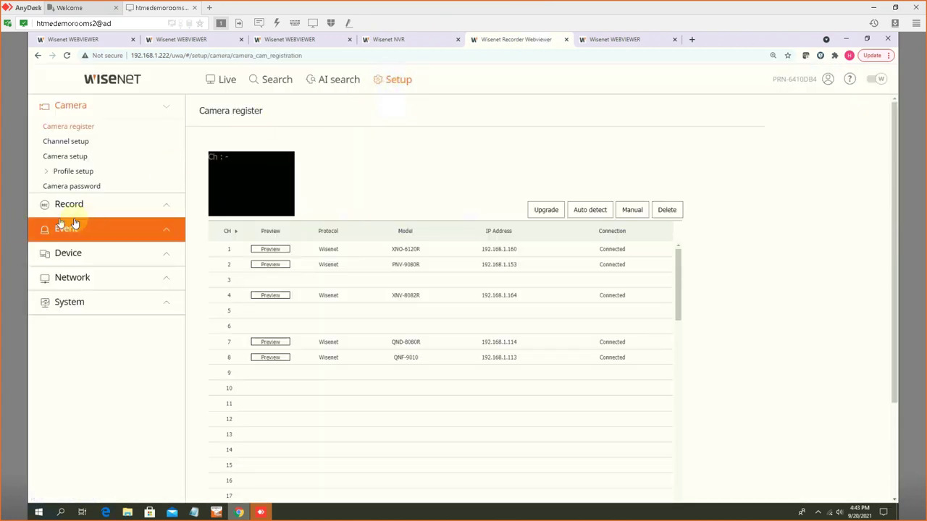
pyautogui.click(97, 228)
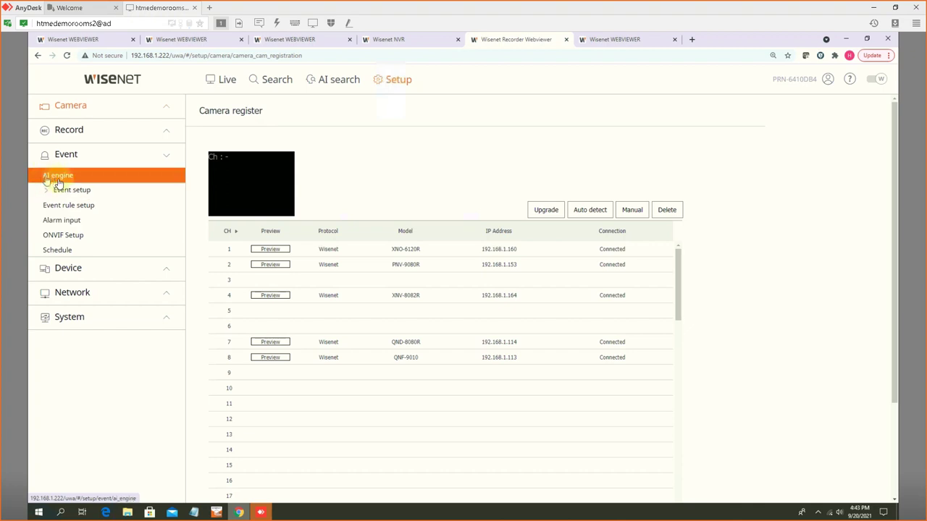
# - On the AI engine page, turn on object detection for CAM 02 and CAM 04
pyautogui.click(59, 180)
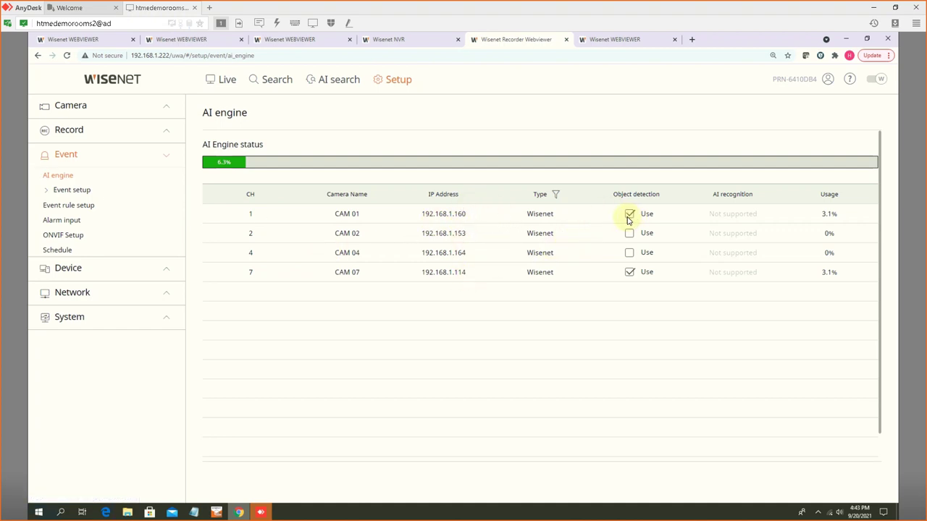
pyautogui.click(629, 234)
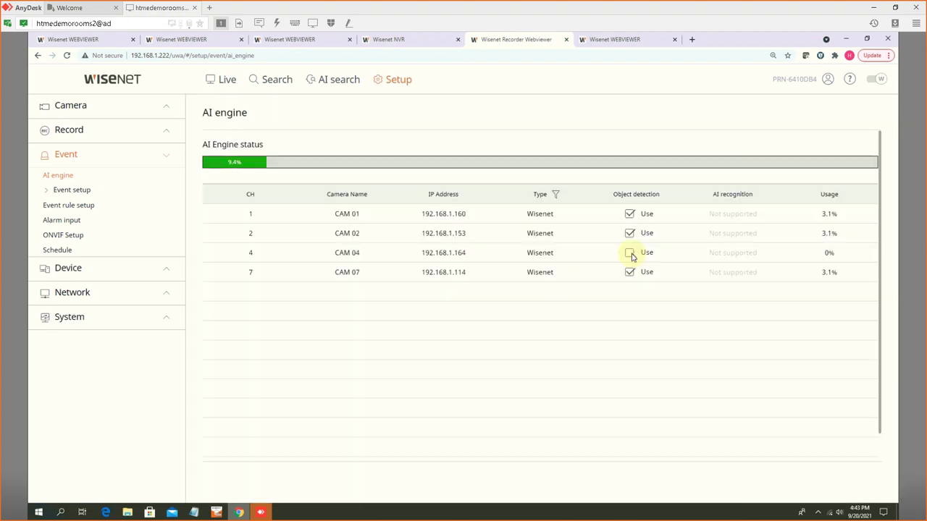
pyautogui.click(629, 253)
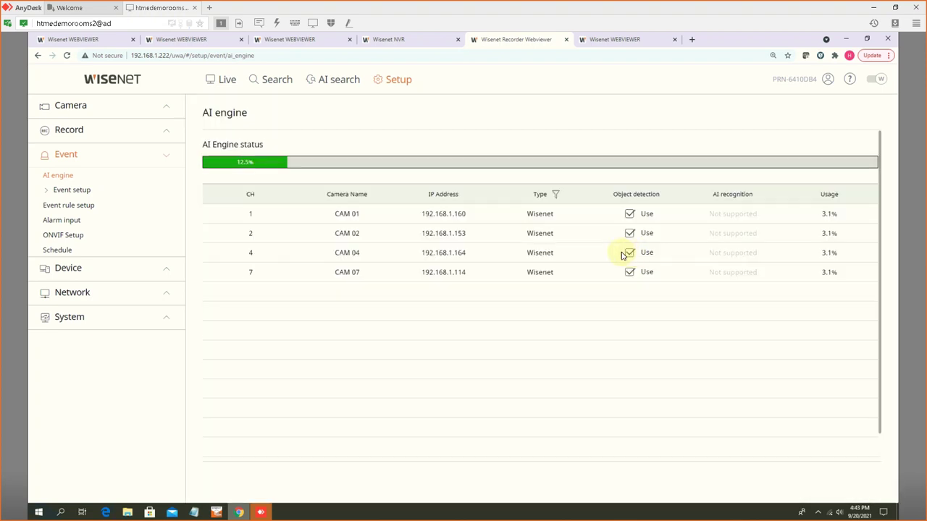
pyautogui.scroll(-1, 621, 255)
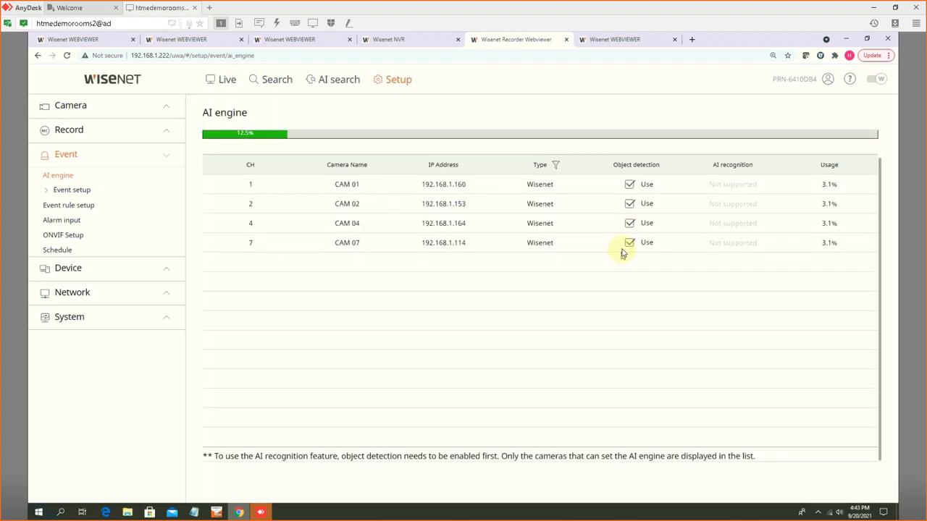
pyautogui.scroll(1, 622, 251)
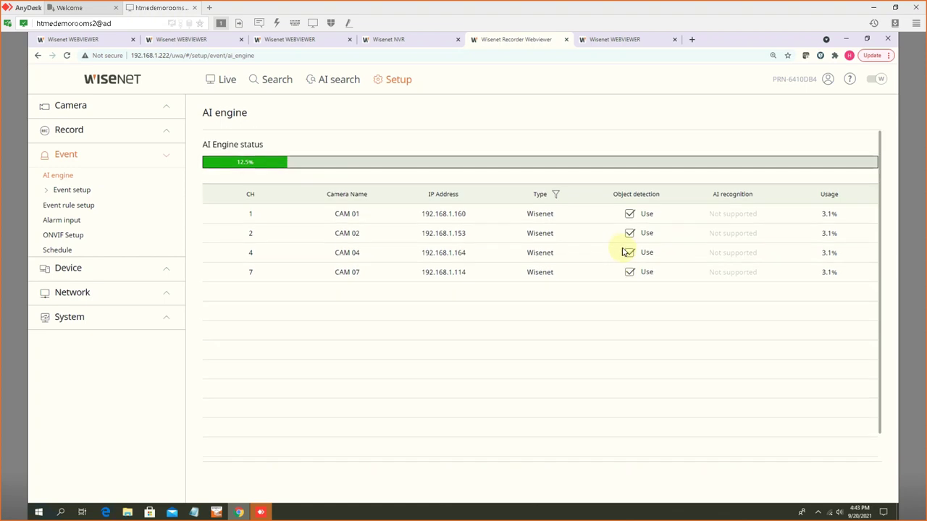
# - Browse the Event setup subpages, then return to the AI engine page to review engine status
pyautogui.click(65, 206)
pyautogui.click(66, 190)
pyautogui.click(62, 179)
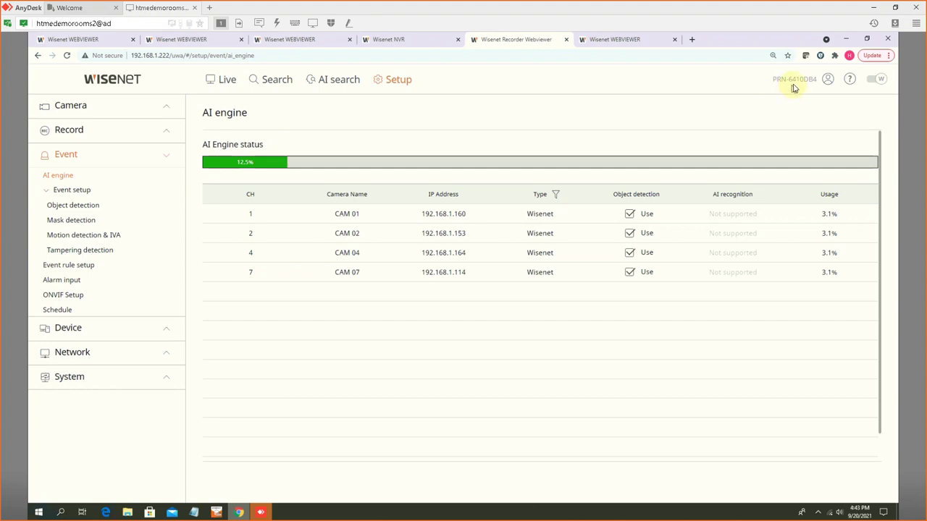
pyautogui.hotkey('ctrl', '+')
pyautogui.hotkey('ctrl', '+')
pyautogui.hotkey('ctrl', '+')
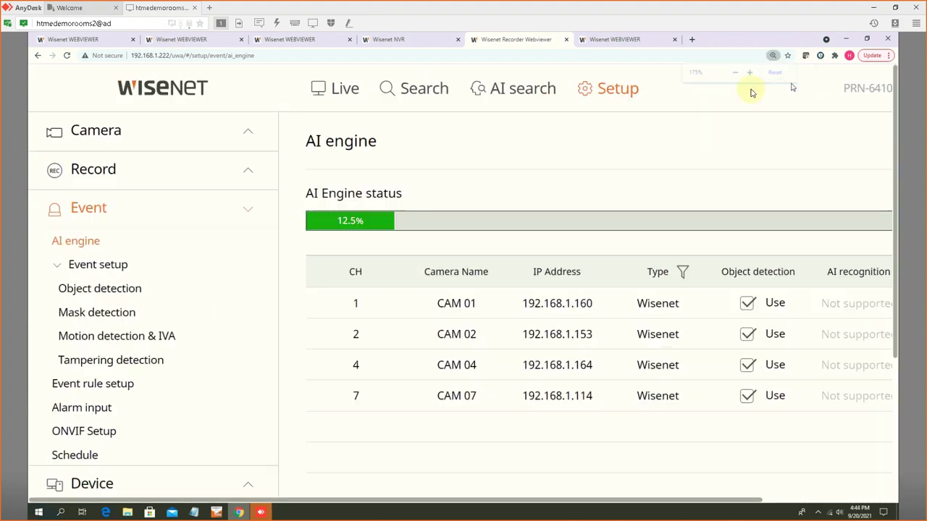
pyautogui.hotkey('ctrl', '-')
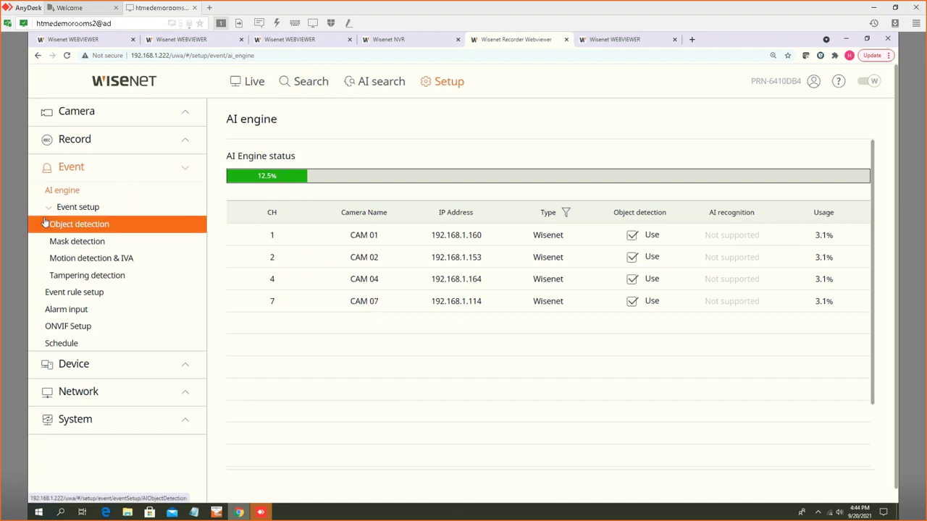
pyautogui.click(85, 209)
# - Check that Object detection covers Person, Vehicle and License plate
pyautogui.click(88, 209)
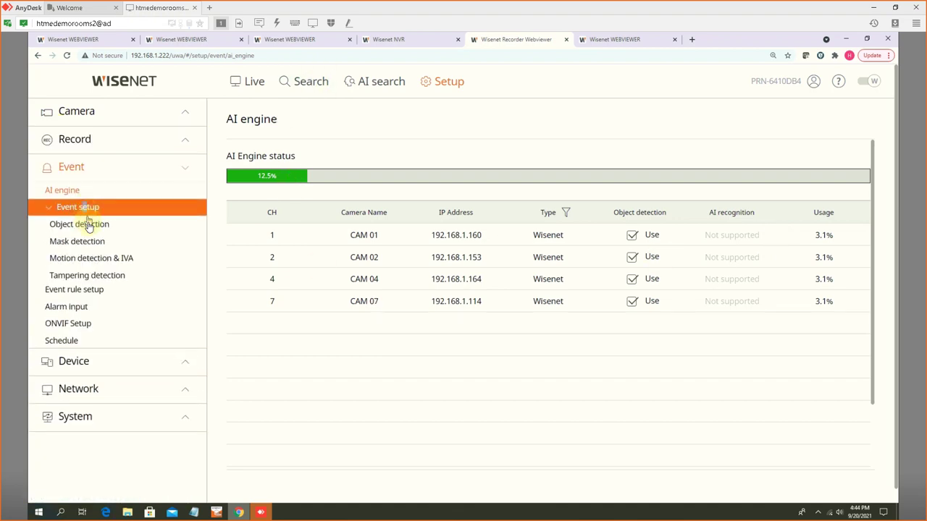
pyautogui.click(93, 224)
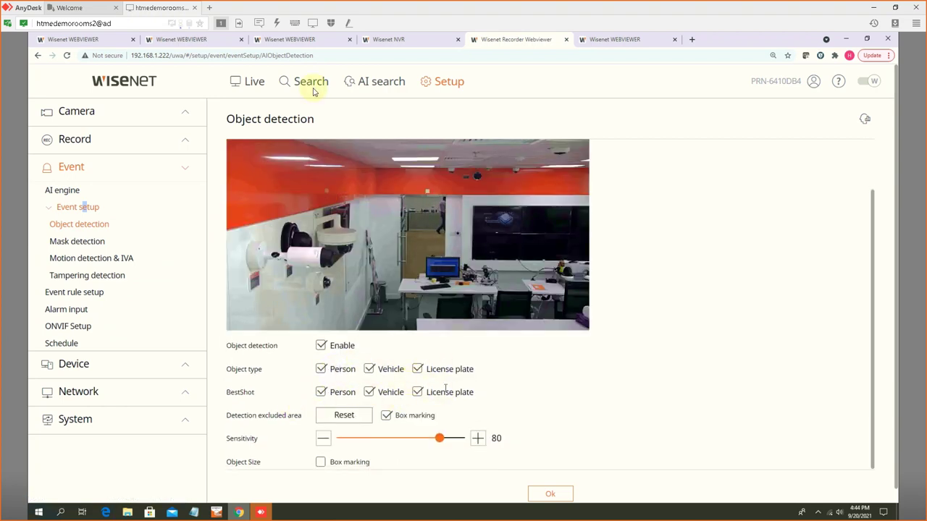
pyautogui.click(350, 87)
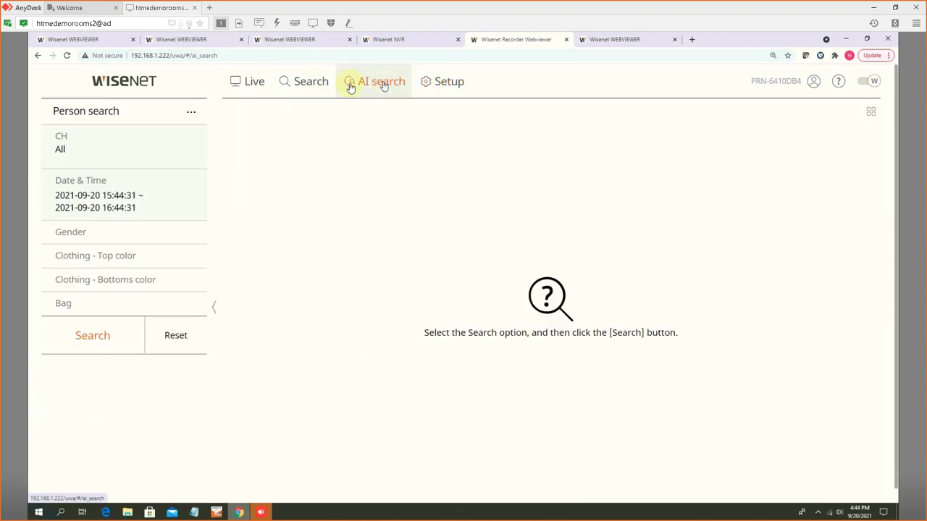
pyautogui.click(321, 83)
pyautogui.click(439, 89)
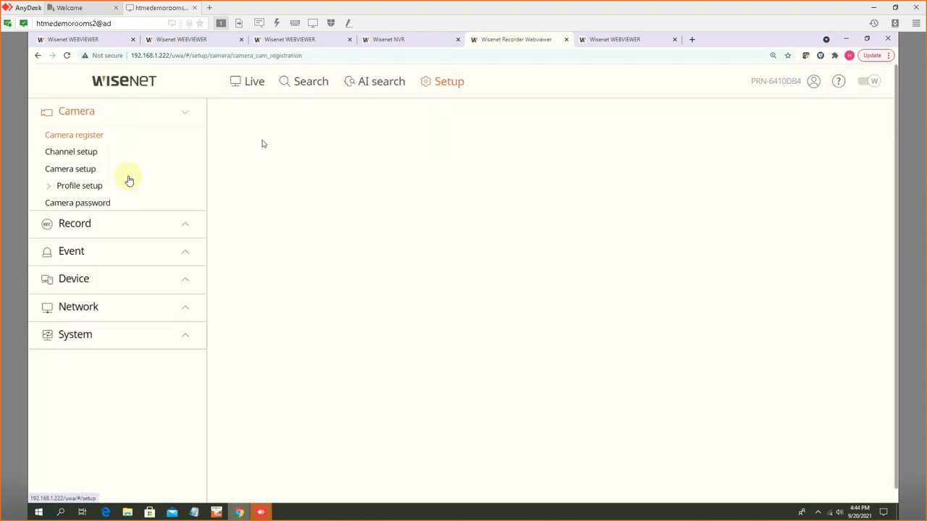
# - Review CAM 01, 02, 04 and 07 on the AI engine page, then go to AI search
pyautogui.click(111, 230)
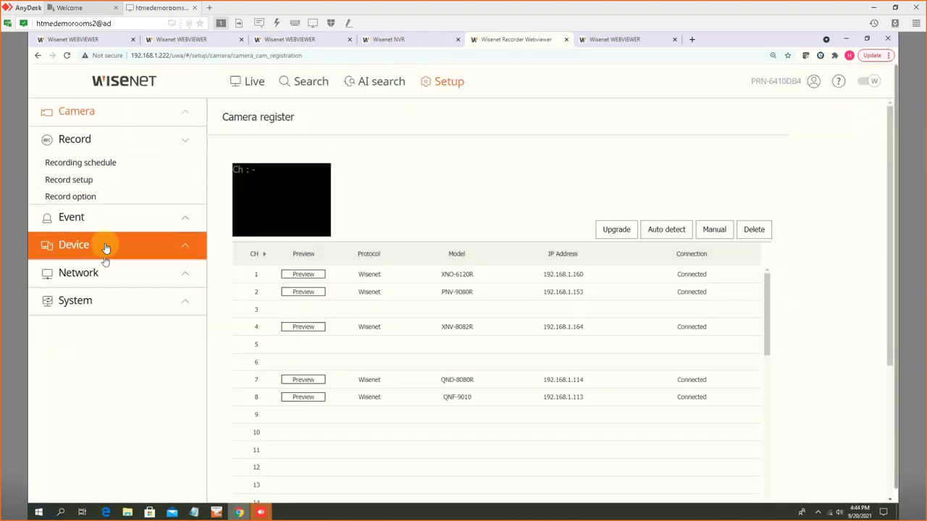
pyautogui.click(99, 221)
pyautogui.click(72, 191)
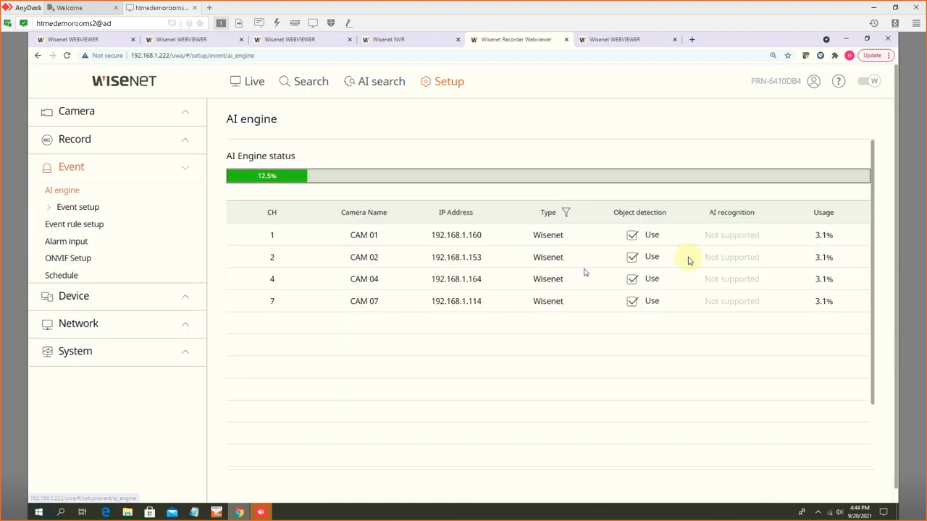
pyautogui.scroll(-2, 739, 388)
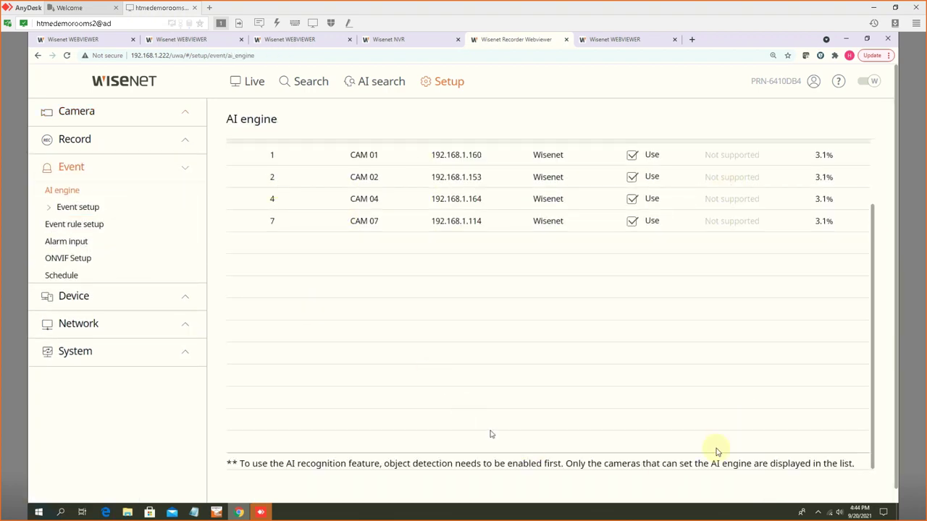
pyautogui.scroll(-1, 195, 138)
pyautogui.click(375, 69)
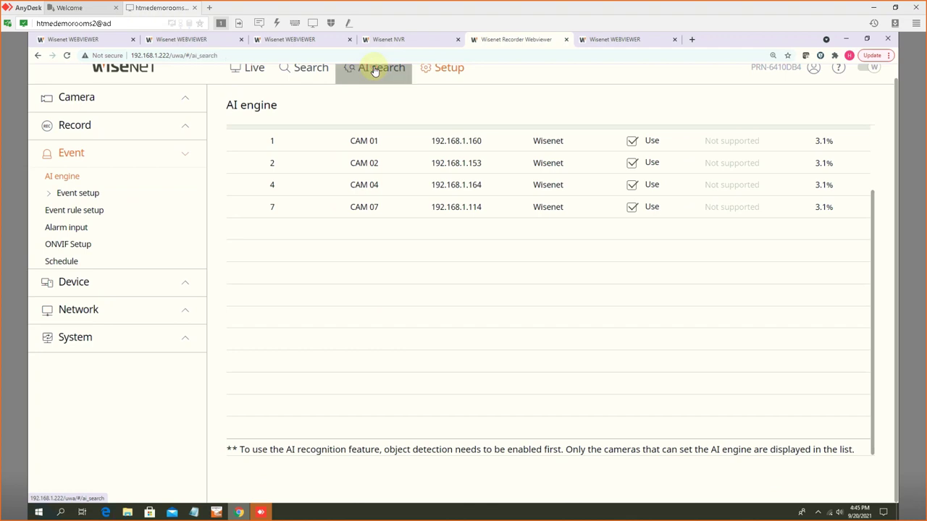
# - Run a person search across all channels and preview the first of 28 detected people
pyautogui.click(88, 323)
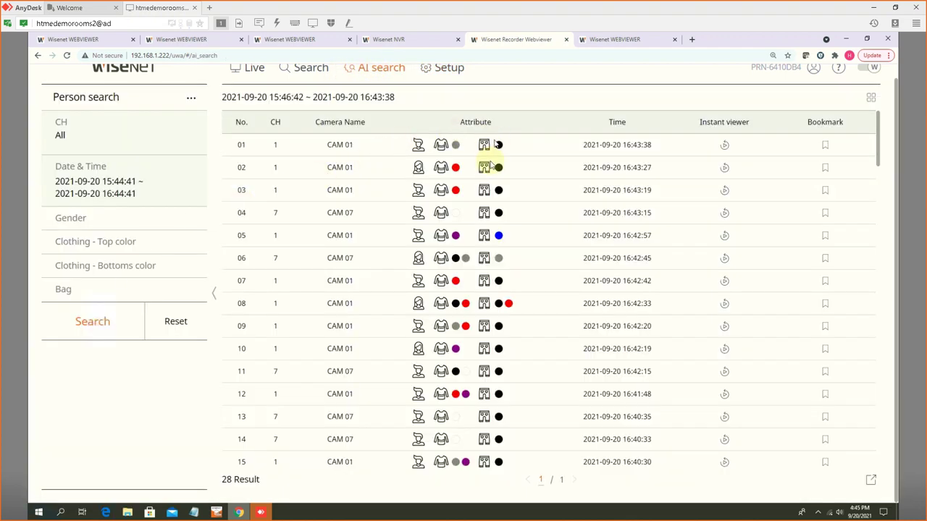
pyautogui.click(725, 147)
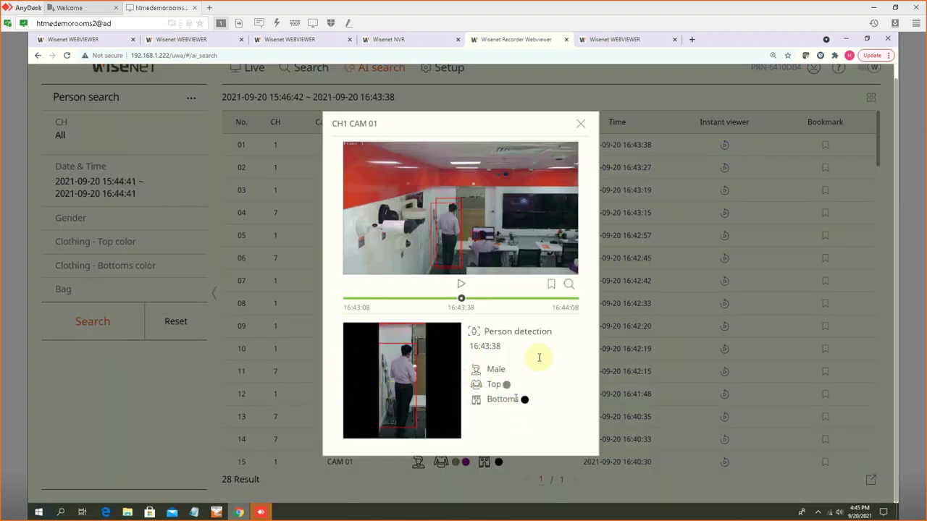
pyautogui.click(581, 124)
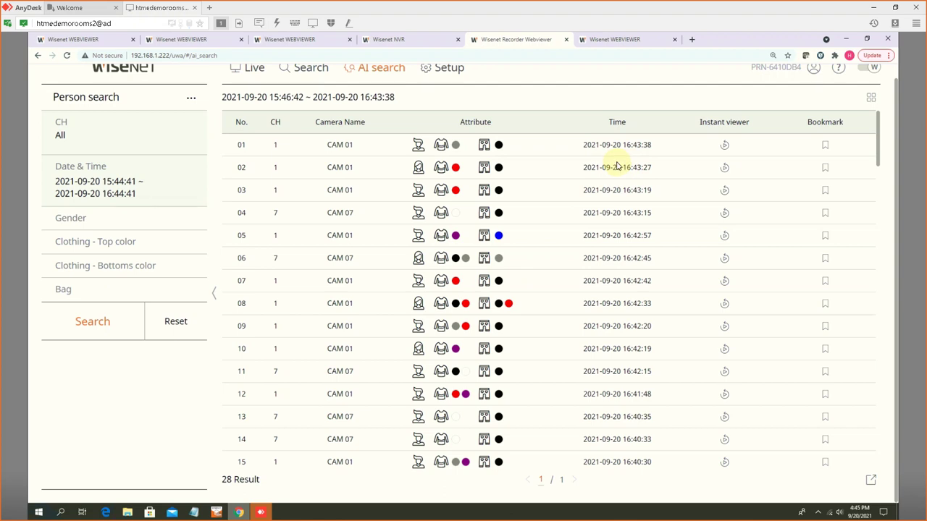
# - Switch the AI search to LP search across all channels
pyautogui.click(191, 99)
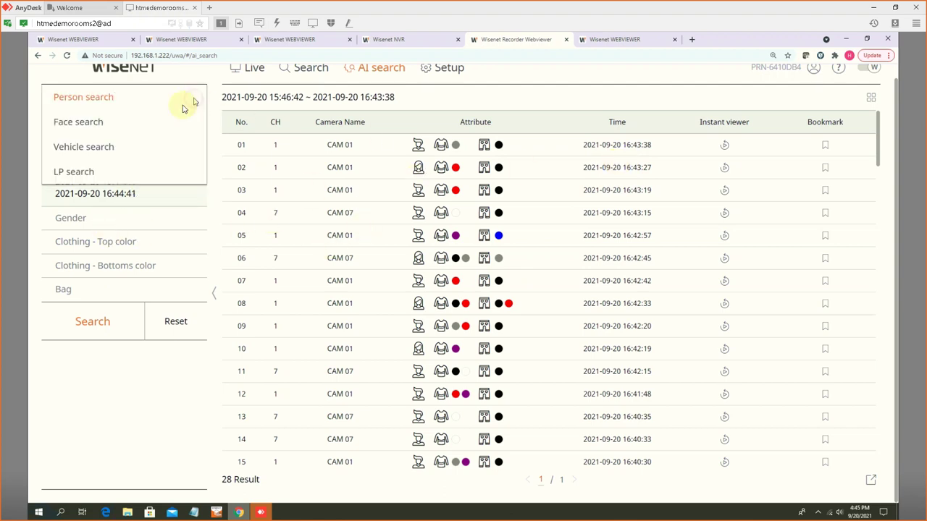
pyautogui.click(135, 177)
pyautogui.click(84, 146)
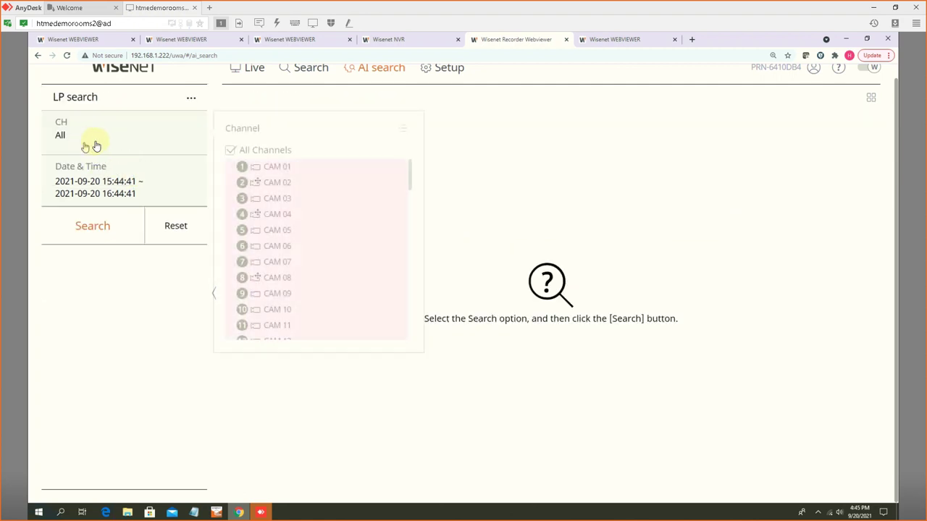
# - Compare the camera's alarm output settings with the recorder's LP search, then minimize the browser
pyautogui.click(620, 44)
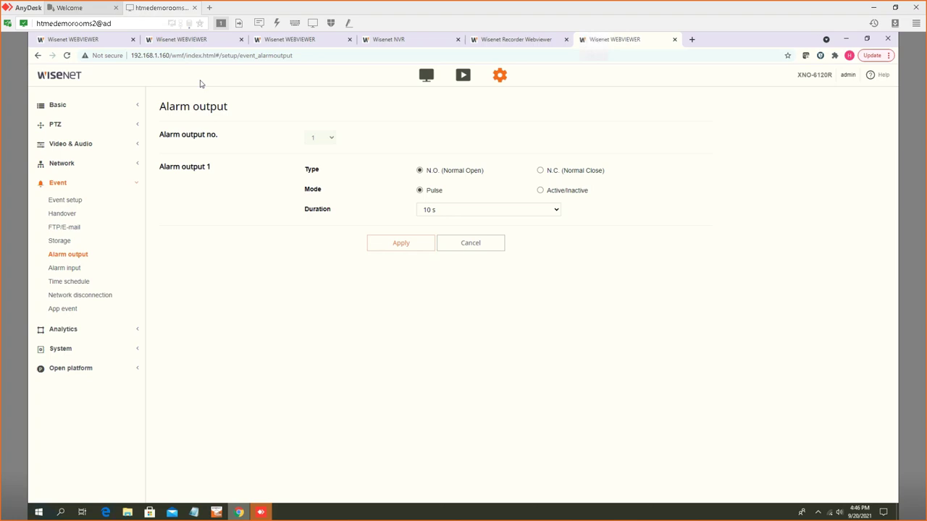
pyautogui.click(506, 45)
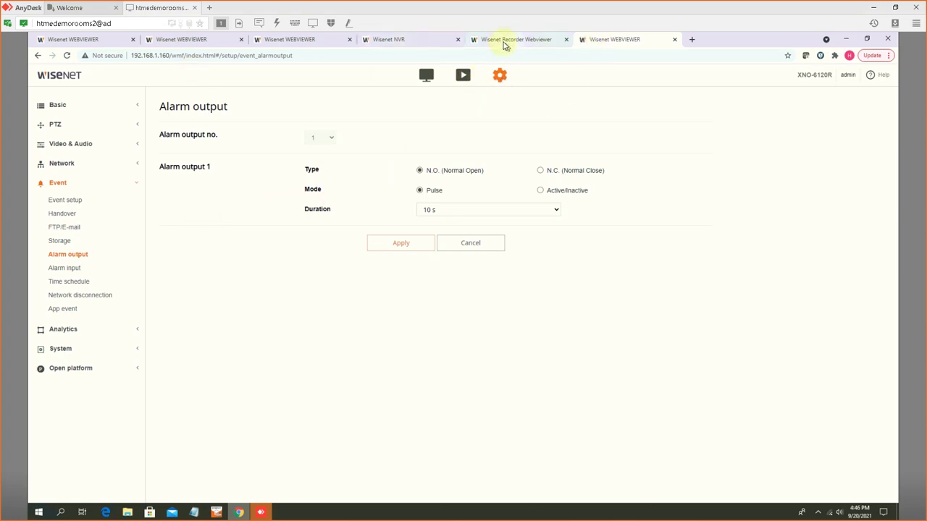
pyautogui.click(505, 44)
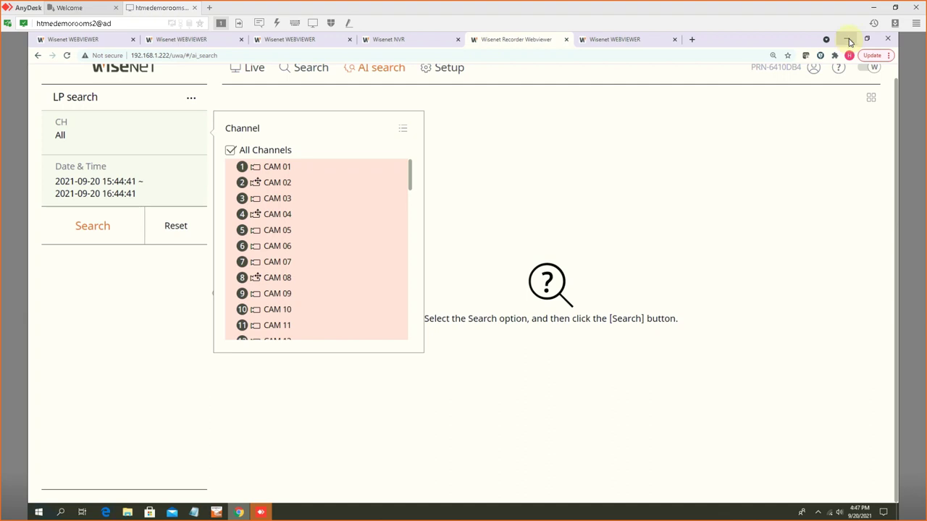
pyautogui.click(599, 40)
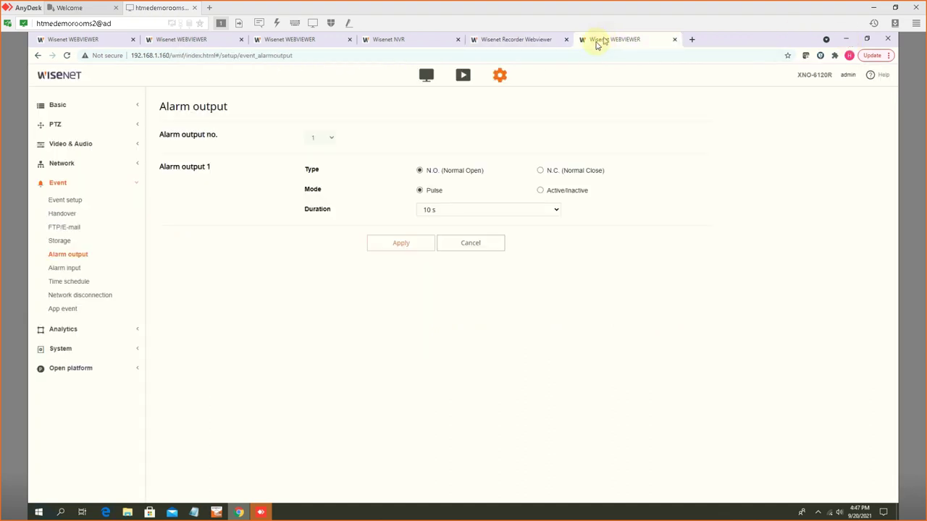
pyautogui.click(533, 39)
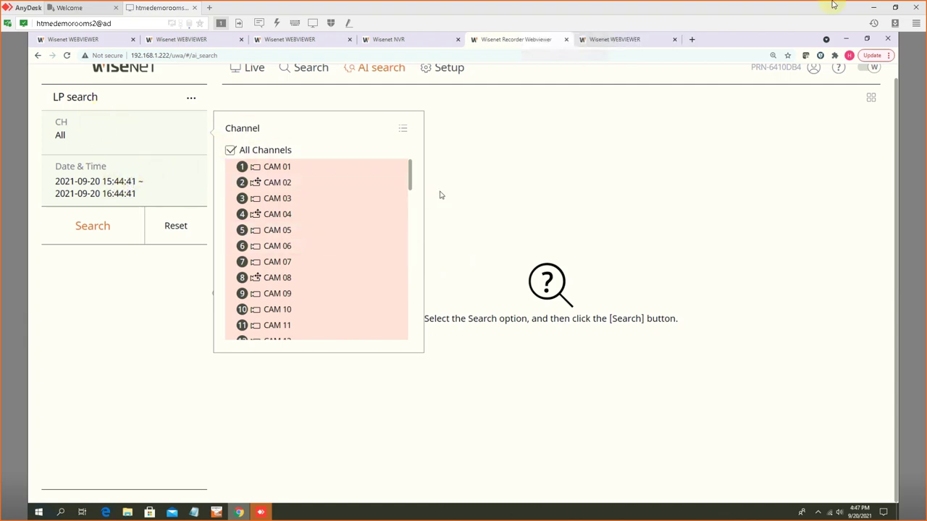
pyautogui.click(848, 42)
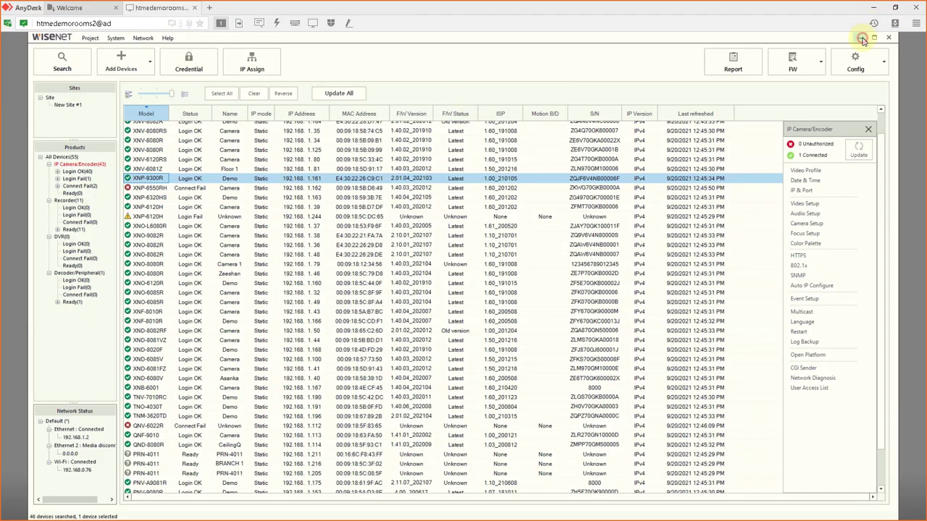
# - Launch the SSM Console Client from the desktop and log in with the account password
pyautogui.click(862, 38)
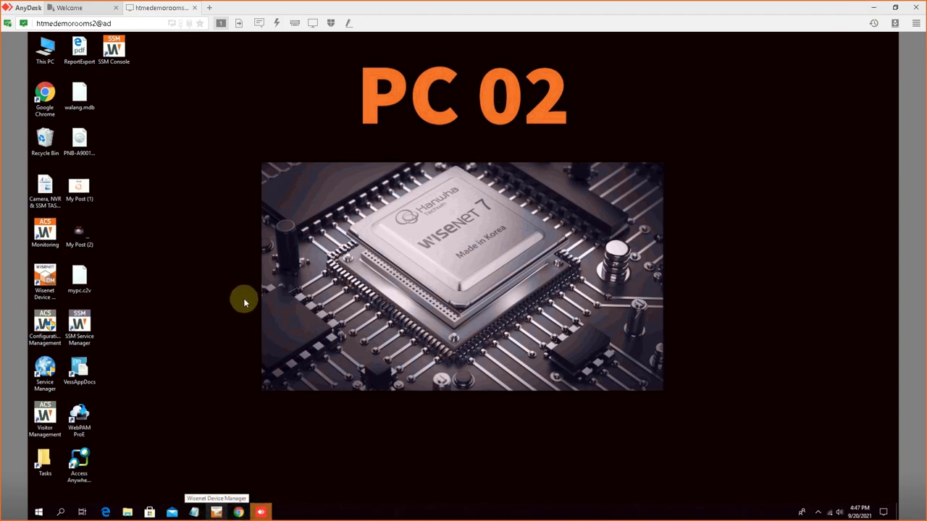
pyautogui.doubleClick(121, 58)
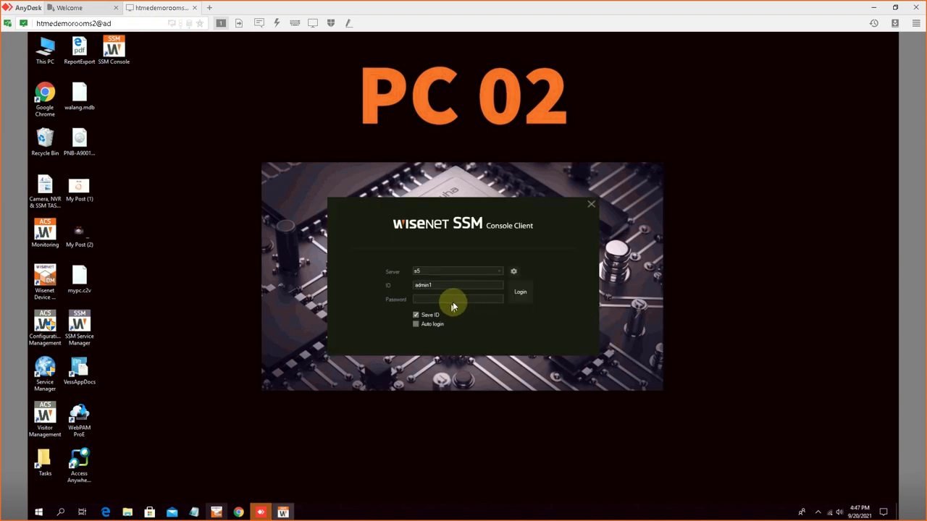
pyautogui.click(455, 300)
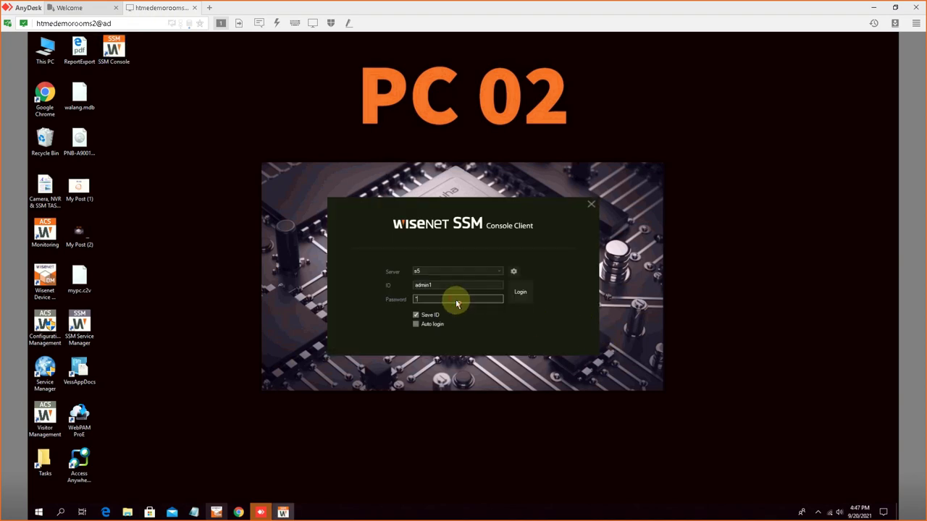
pyautogui.press('Return')
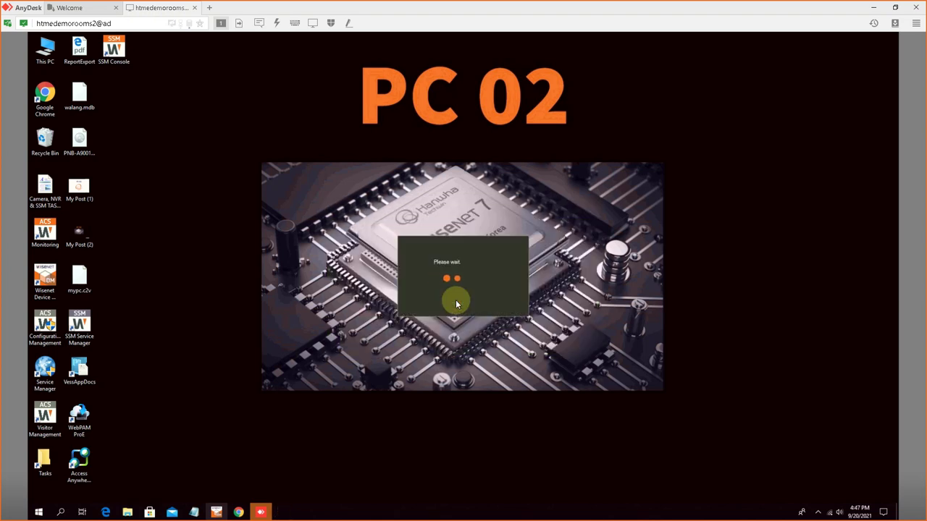
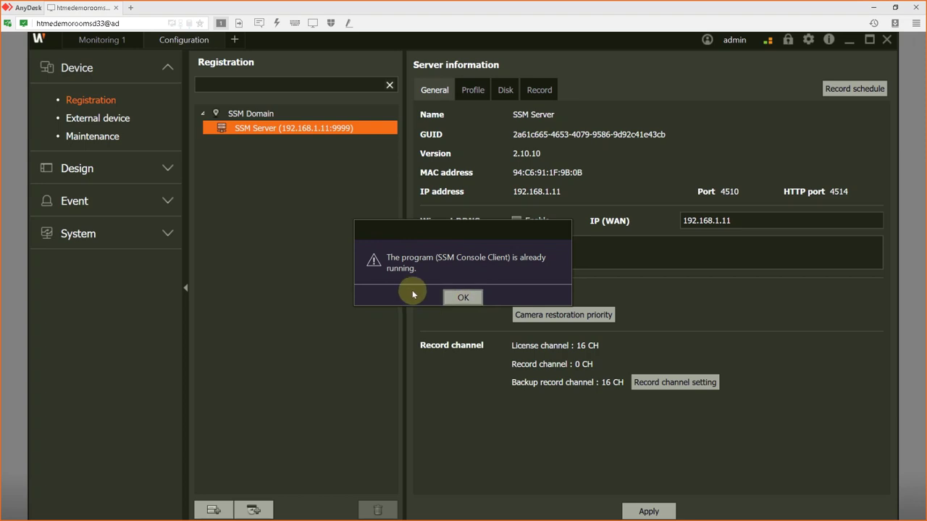
# - Dismiss the warning and check the SSM Server's licence keys before returning to Device Registration
pyautogui.click(465, 298)
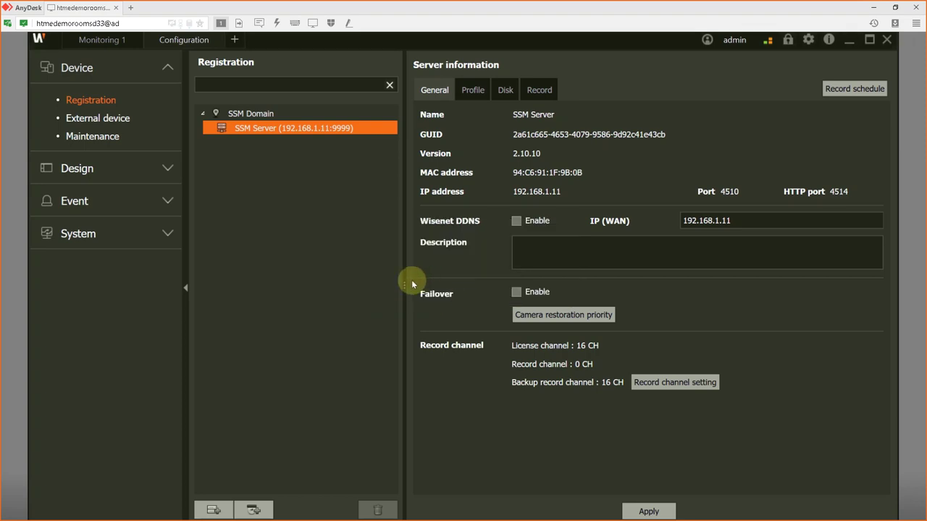
pyautogui.click(143, 240)
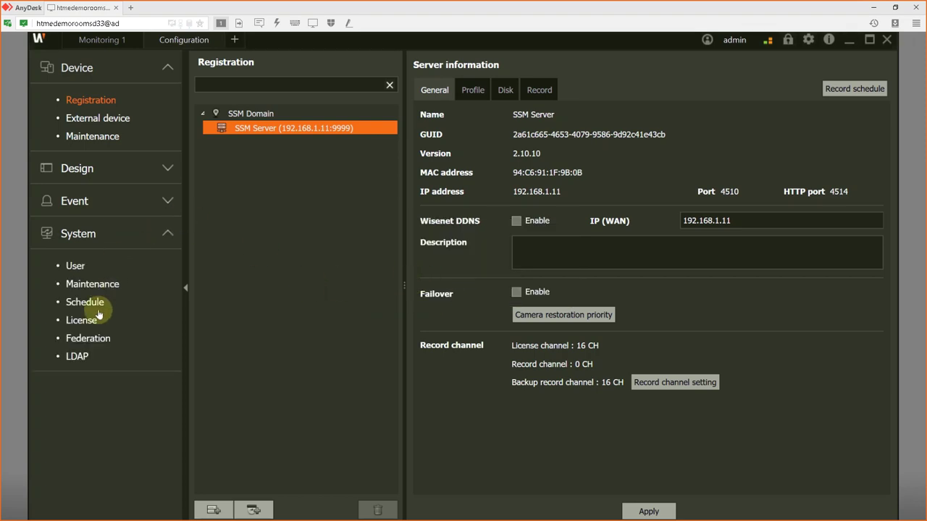
pyautogui.click(79, 320)
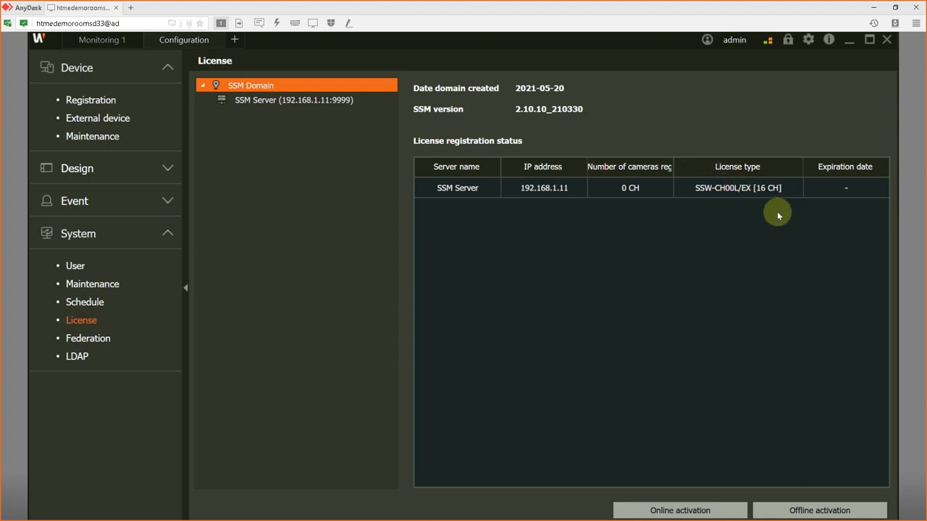
pyautogui.click(283, 101)
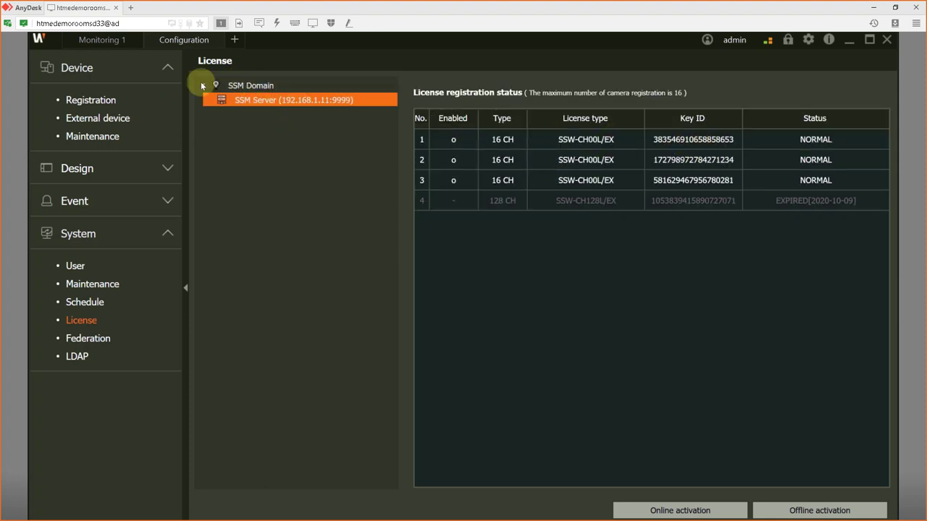
pyautogui.click(112, 101)
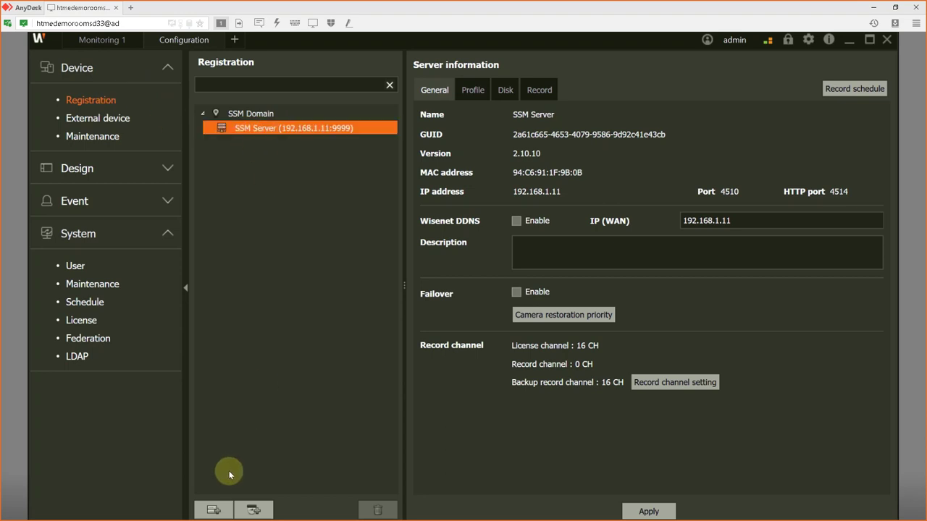
# - Register the NVRs on the SSM Server, excluding XRN-1610G; PRN-6410DB4 at 192.168.3.200 fails
pyautogui.click(214, 510)
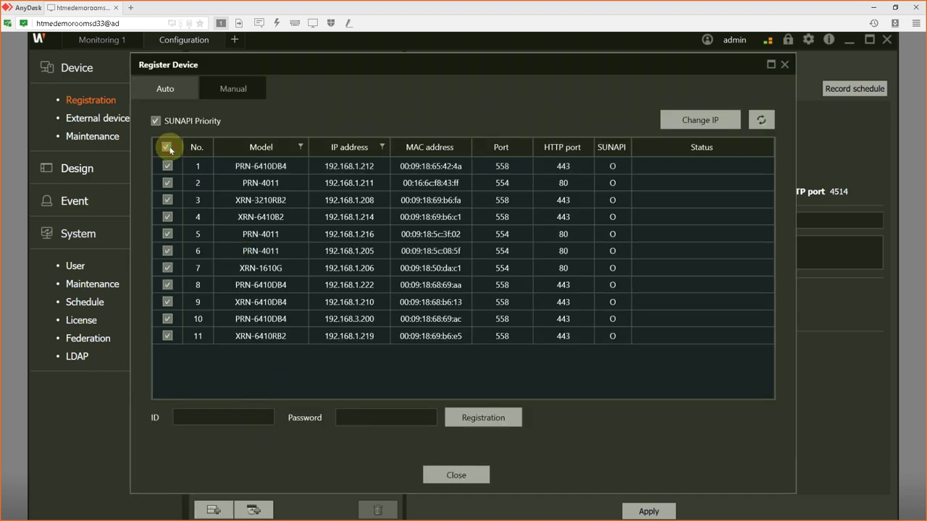
pyautogui.click(167, 268)
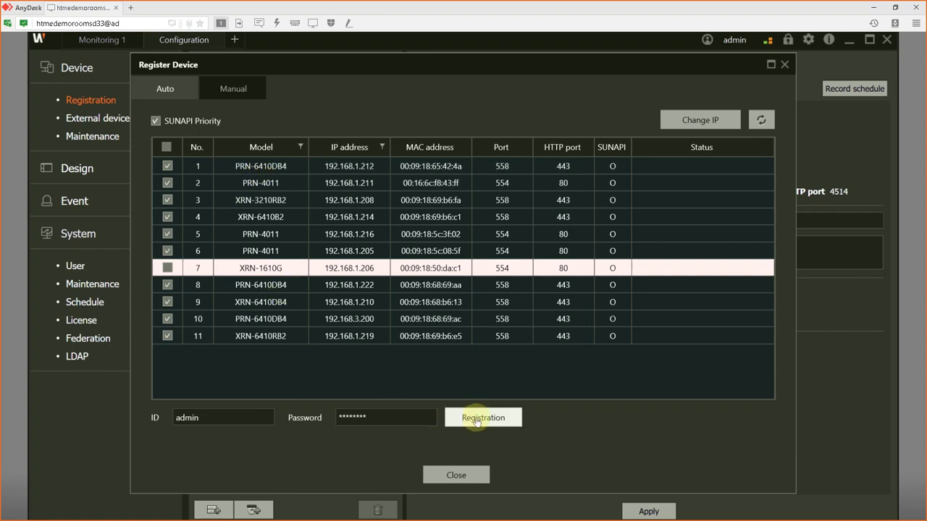
pyautogui.click(476, 419)
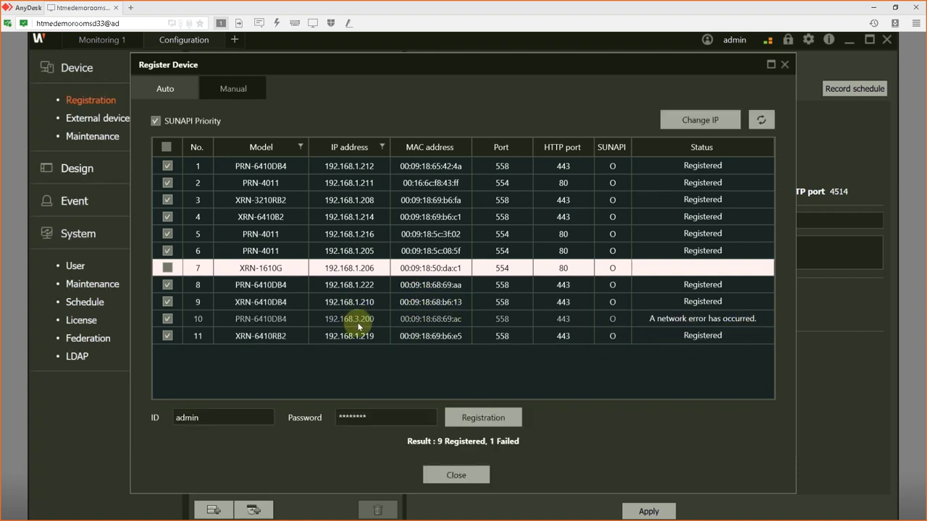
pyautogui.click(466, 476)
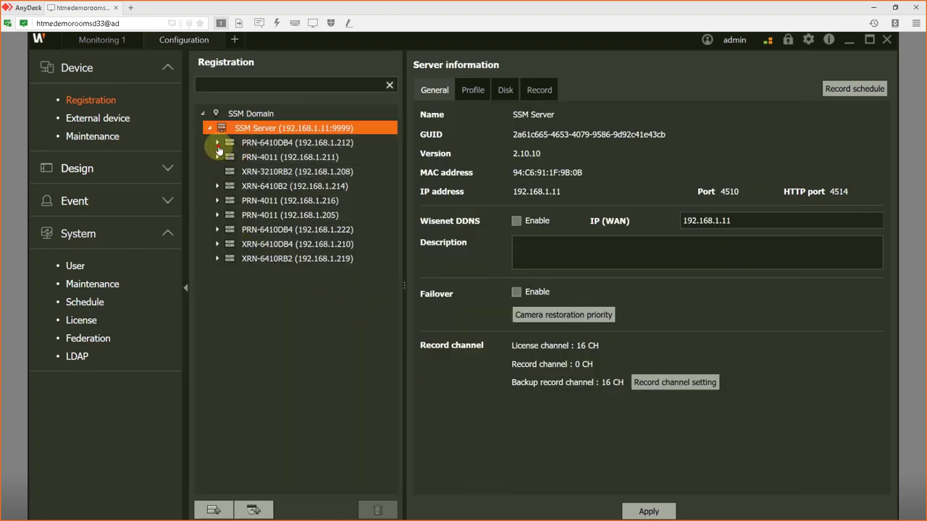
# - Expand PRN-6410DB4, PRN-4011 and XRN-6410B2 nodes to list their camera channels
pyautogui.click(218, 144)
pyautogui.click(218, 216)
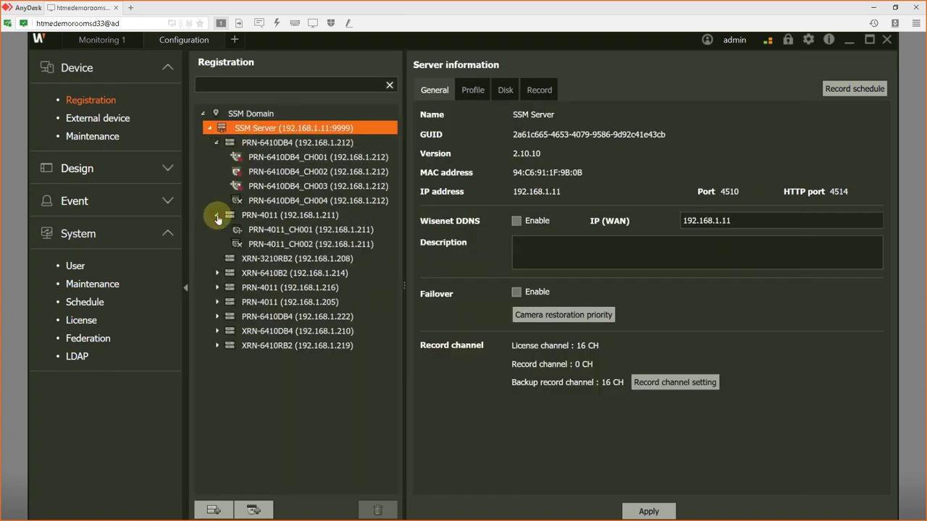
pyautogui.click(218, 273)
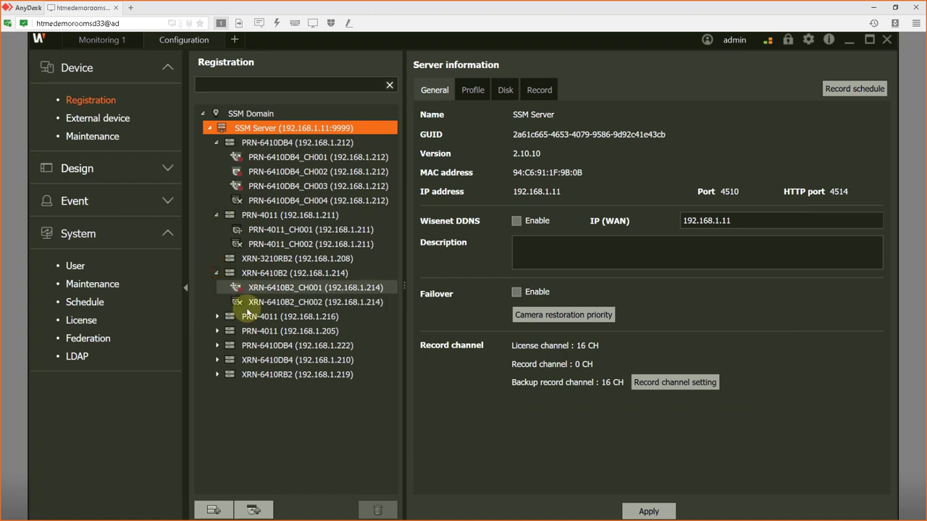
pyautogui.doubleClick(220, 316)
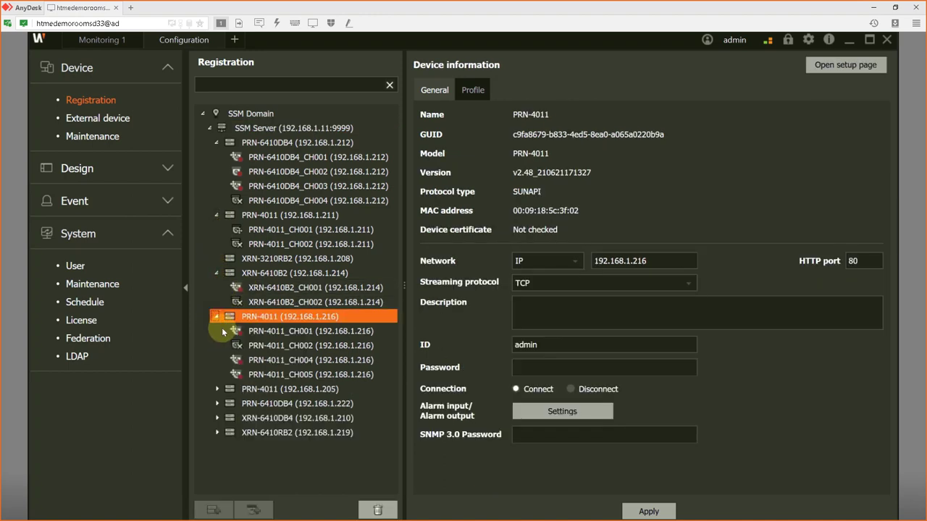
pyautogui.click(217, 389)
pyautogui.scroll(-2, 283, 354)
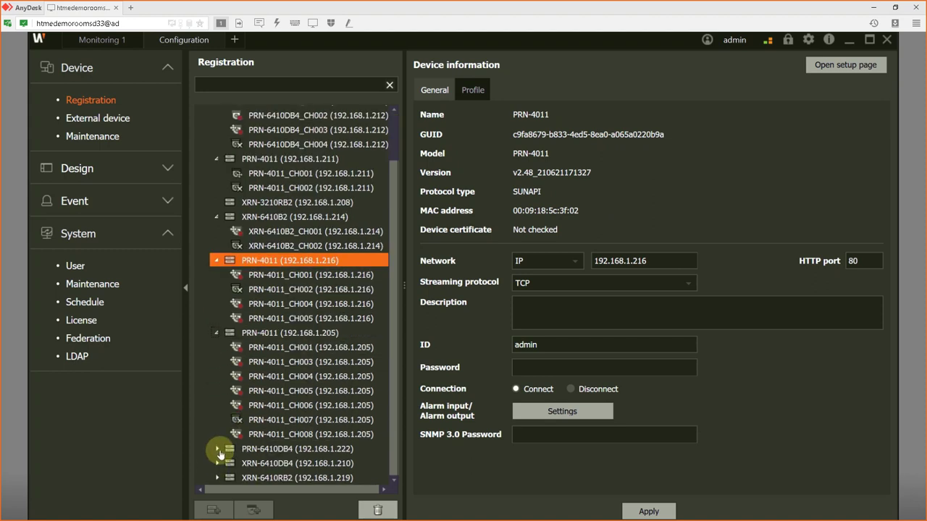
# - Preview PRN-6410DB4_CH001 live, collapse XRN-6410RB2, and show the SSM Server's information
pyautogui.click(217, 450)
pyautogui.click(228, 462)
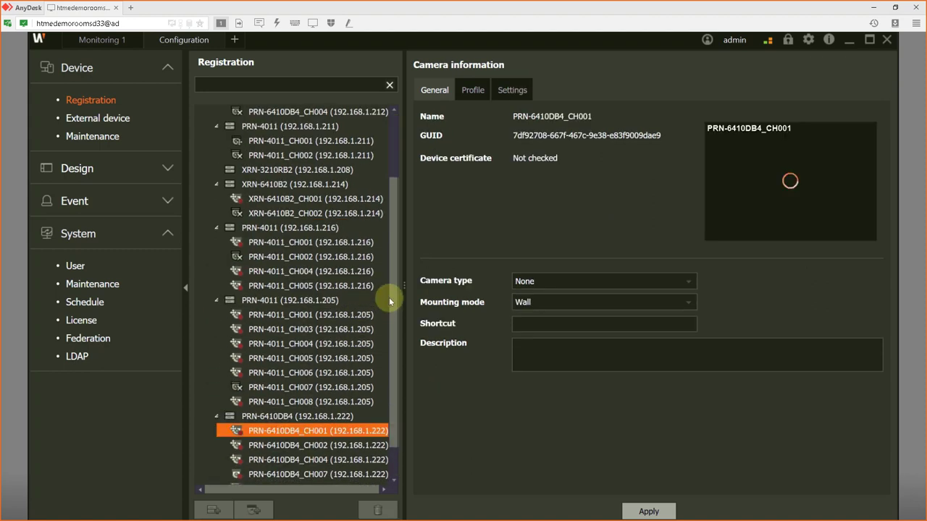
pyautogui.scroll(-1, 389, 297)
pyautogui.scroll(-1, 319, 377)
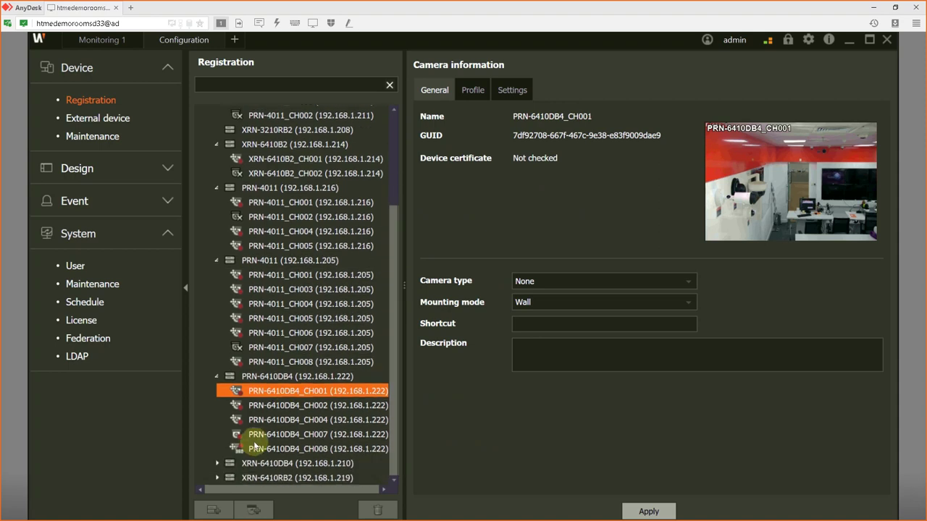
pyautogui.scroll(-1, 217, 478)
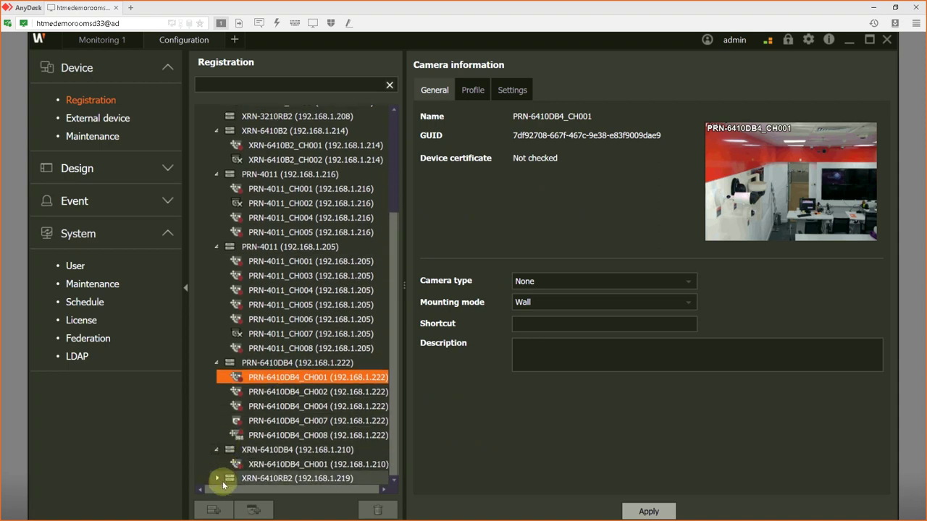
pyautogui.click(217, 479)
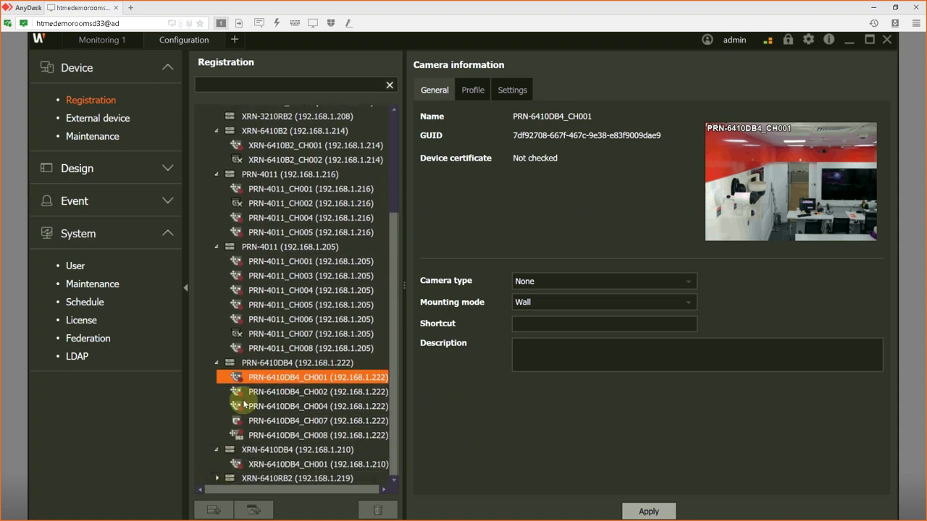
pyautogui.moveTo(389, 356); pyautogui.dragTo(382, 108)
pyautogui.click(273, 131)
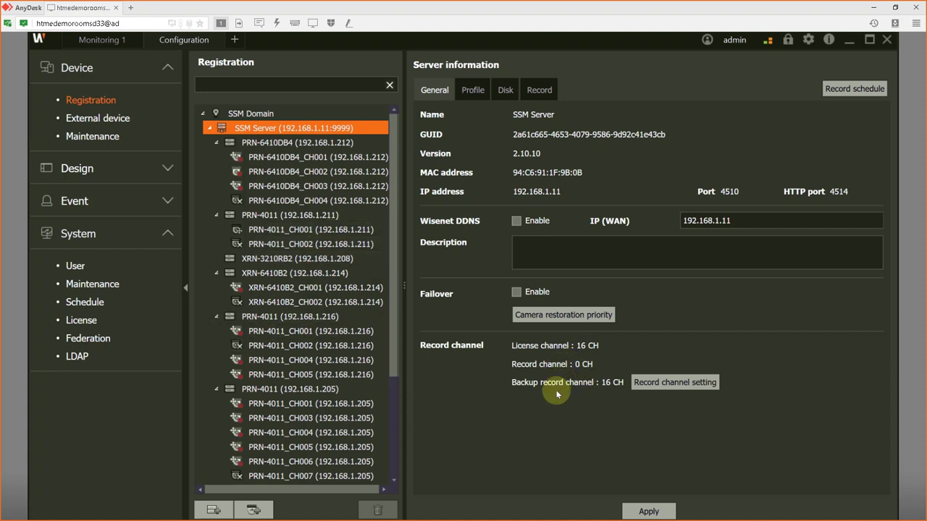
# - Register camera PNV-A9081R directly on the SSM Server using its login credentials
pyautogui.click(255, 510)
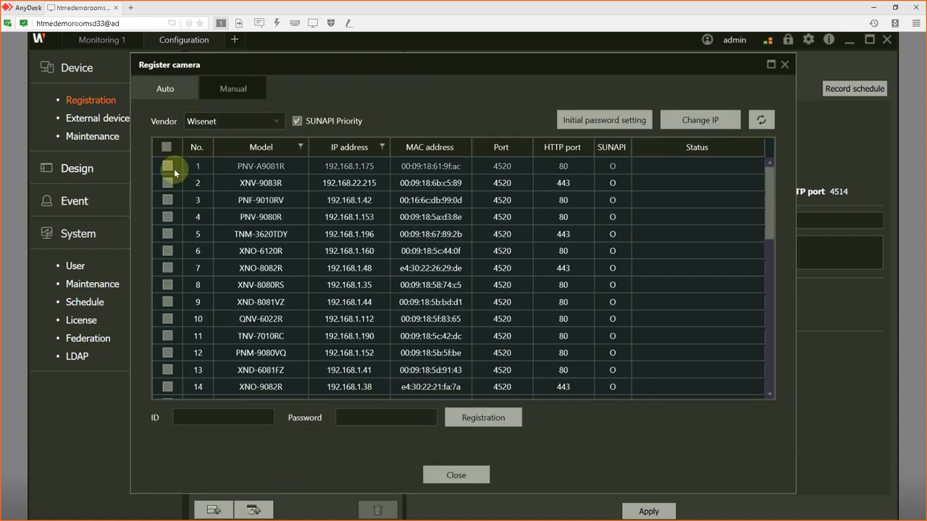
pyautogui.click(168, 166)
pyautogui.click(228, 417)
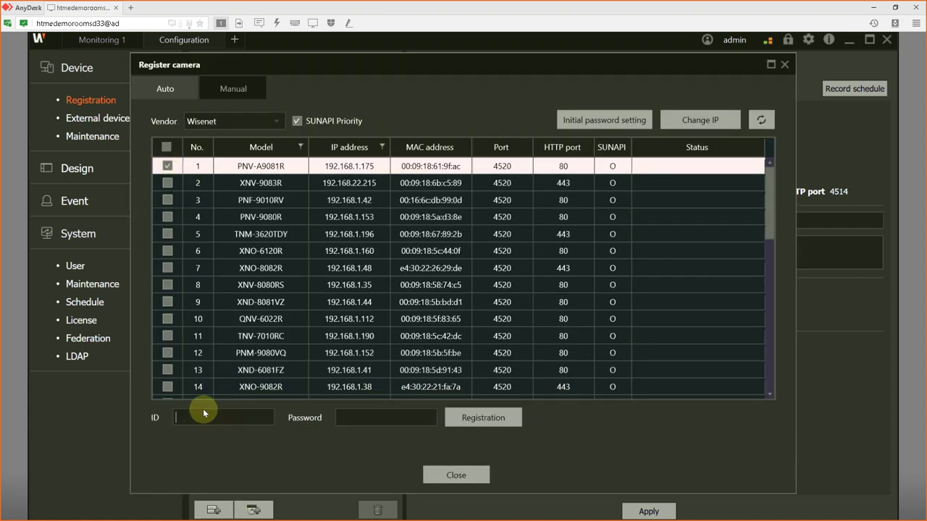
pyautogui.write('admi')
pyautogui.write('*****')
pyautogui.write('***')
pyautogui.press('Return')
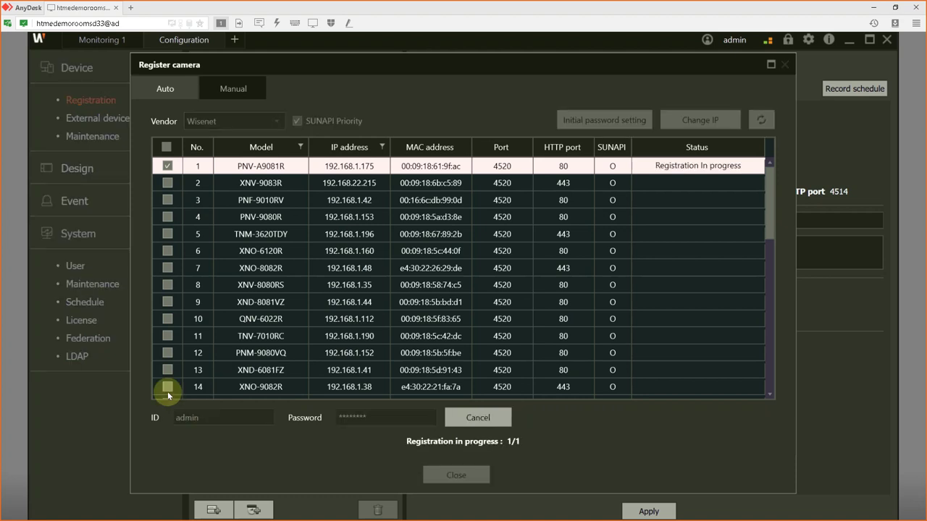
pyautogui.click(455, 476)
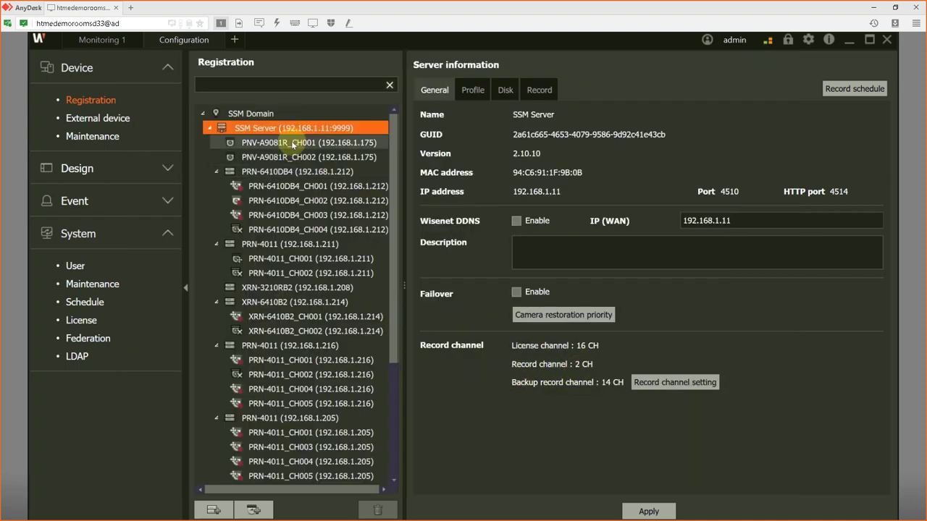
# - Preview channel PNV-A9081R_CH002, then enable failover on the SSM Server
pyautogui.click(293, 157)
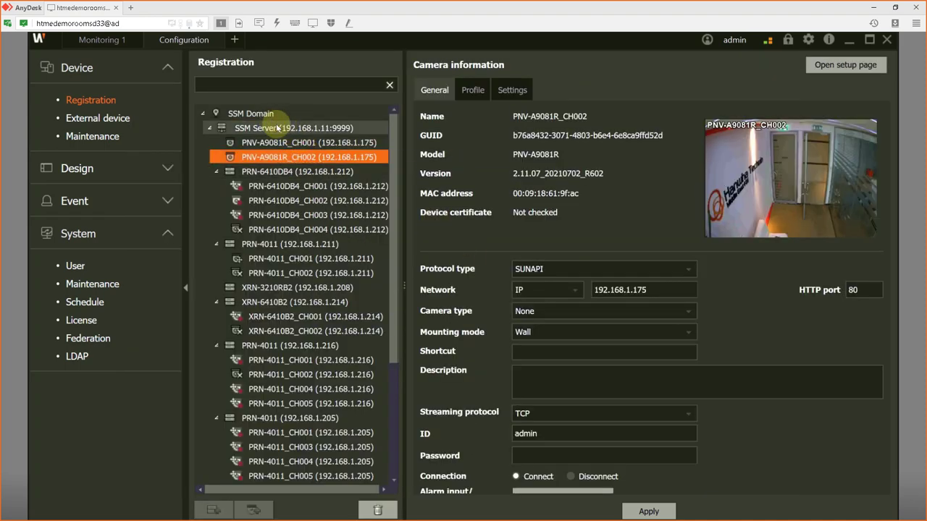
pyautogui.click(279, 128)
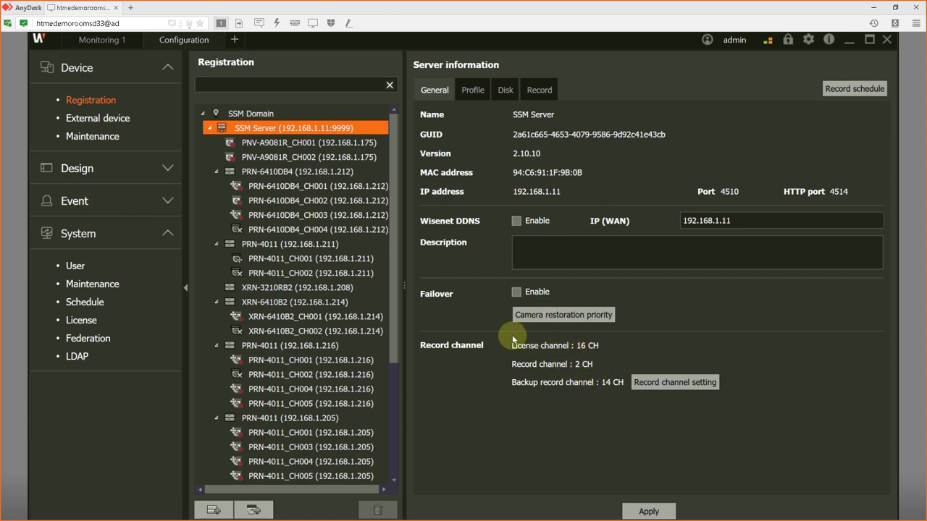
pyautogui.click(542, 294)
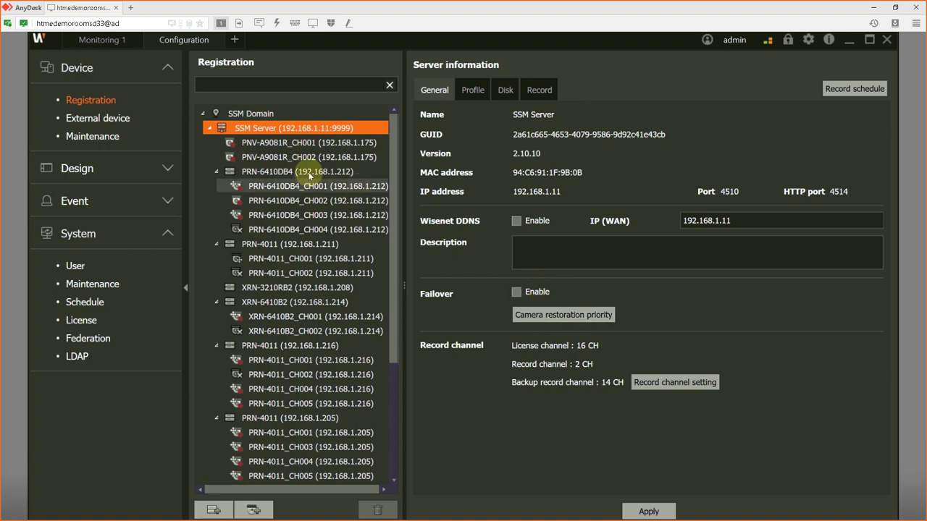
pyautogui.click(83, 320)
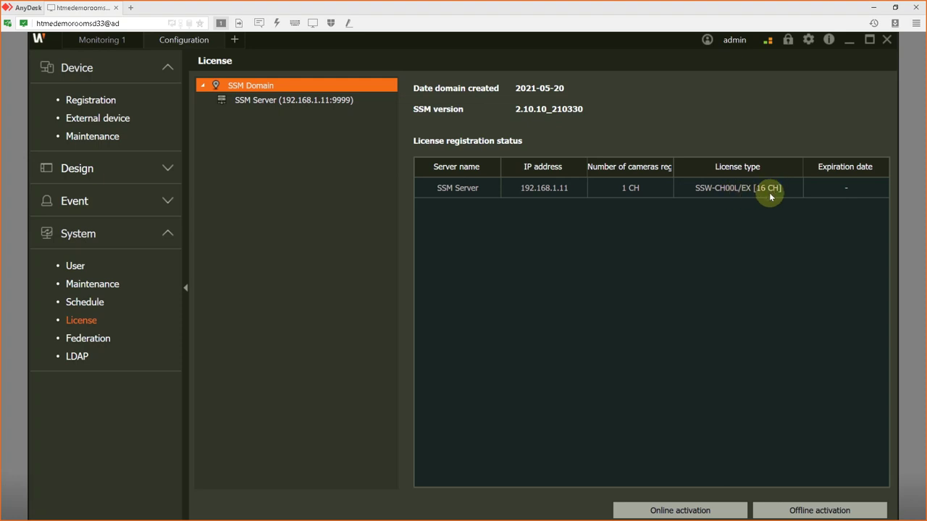
pyautogui.click(108, 104)
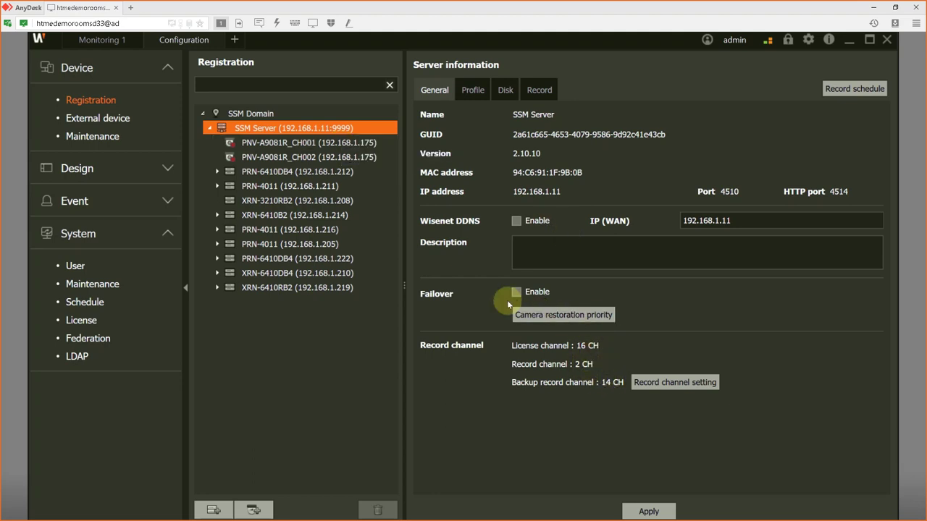
pyautogui.click(262, 175)
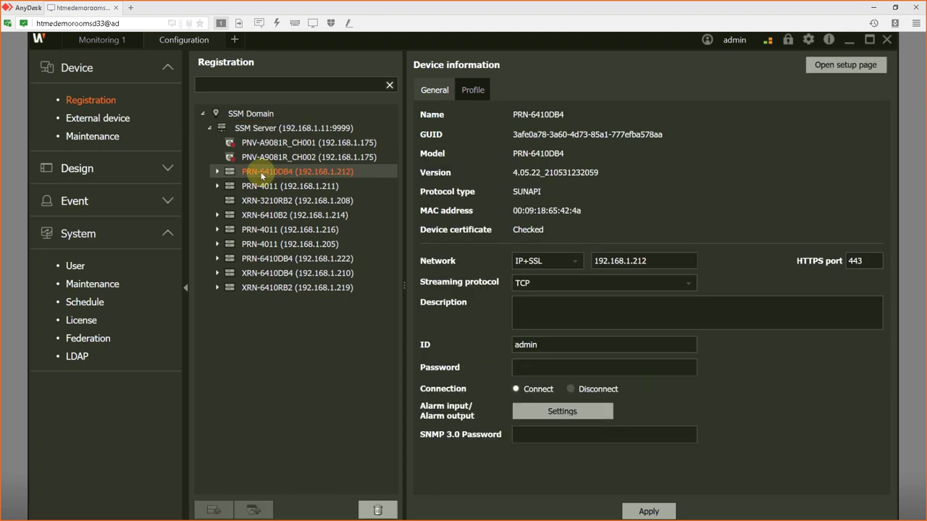
pyautogui.click(264, 129)
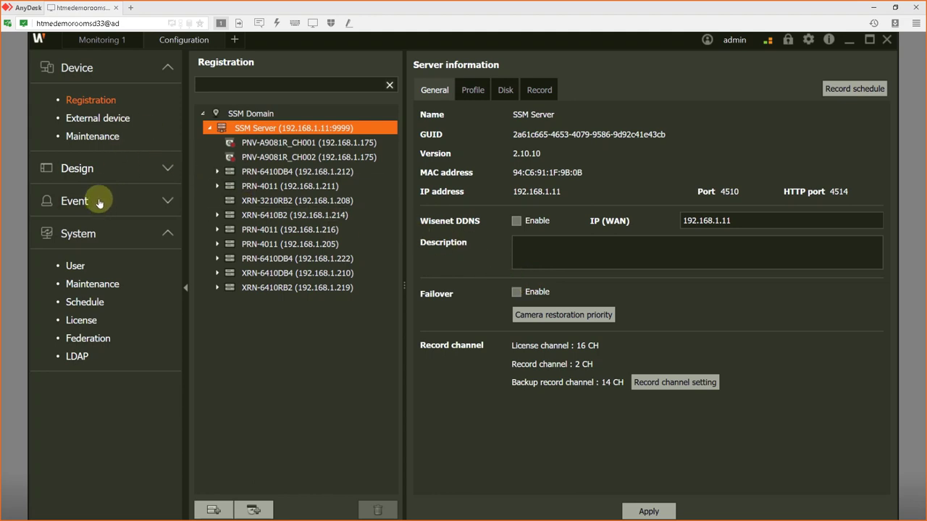
pyautogui.click(101, 41)
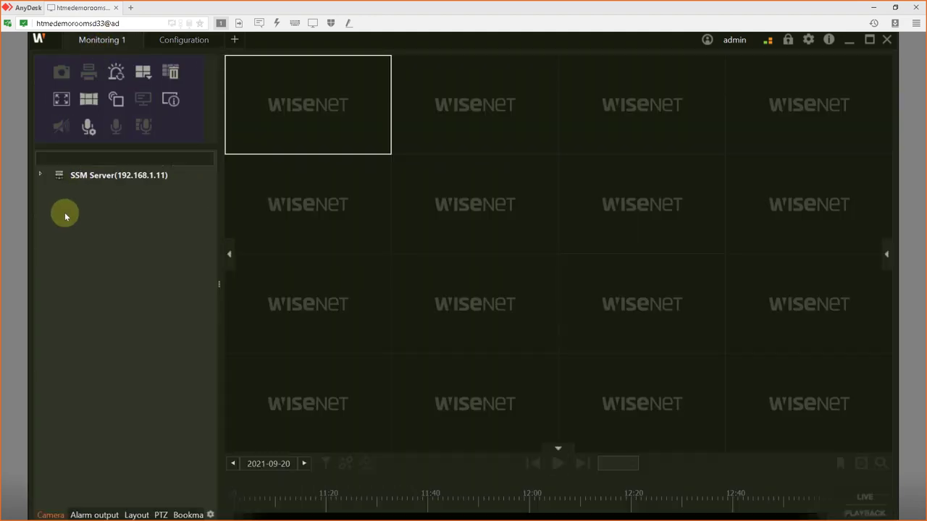
# - Show PRN-6410DB4_CH001 and XRN-6410B2_CH001 live feeds in the first two monitoring tiles
pyautogui.click(40, 176)
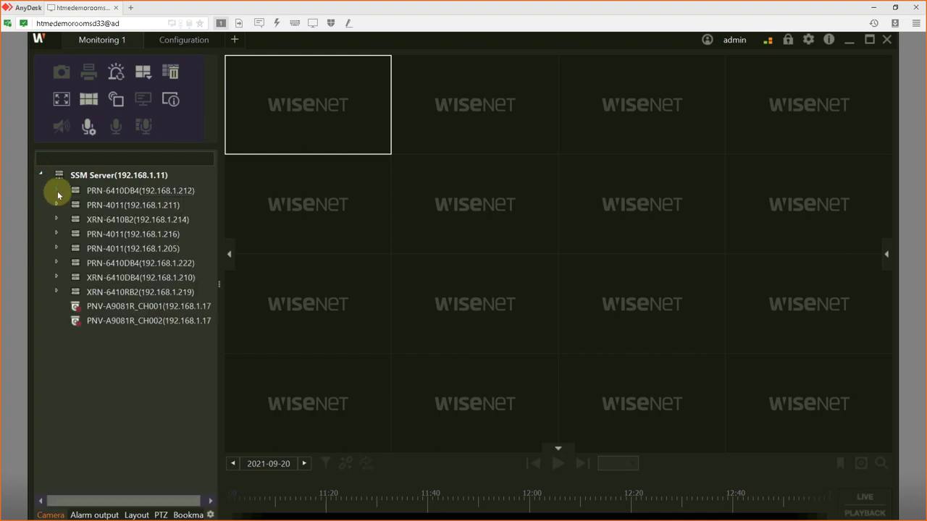
pyautogui.click(56, 190)
pyautogui.moveTo(94, 207); pyautogui.dragTo(237, 139)
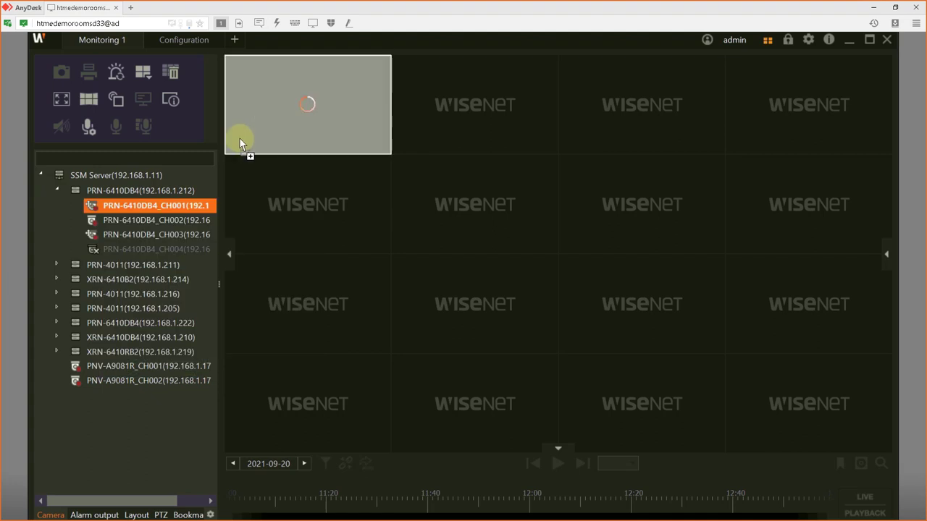
pyautogui.click(56, 264)
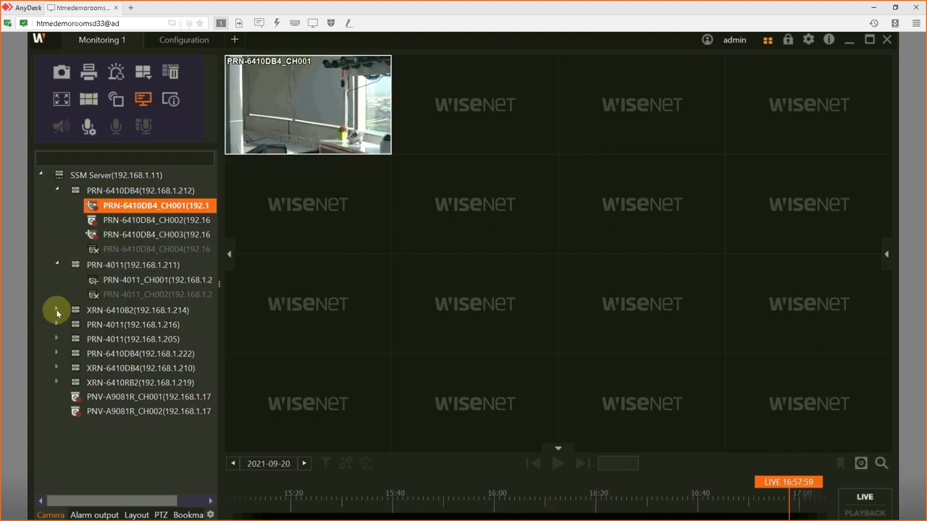
pyautogui.click(57, 310)
pyautogui.moveTo(94, 325); pyautogui.dragTo(435, 121)
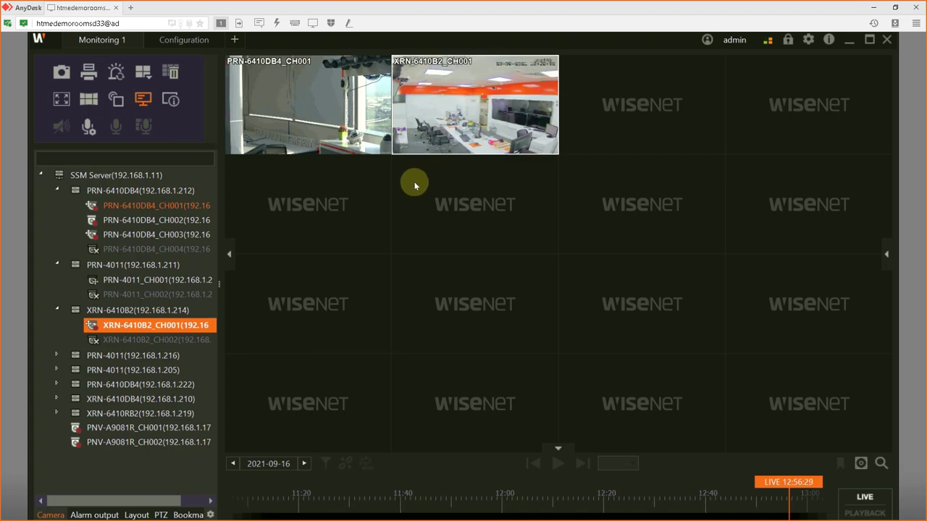
# - Go to the Site page under Configuration > Design
pyautogui.click(182, 39)
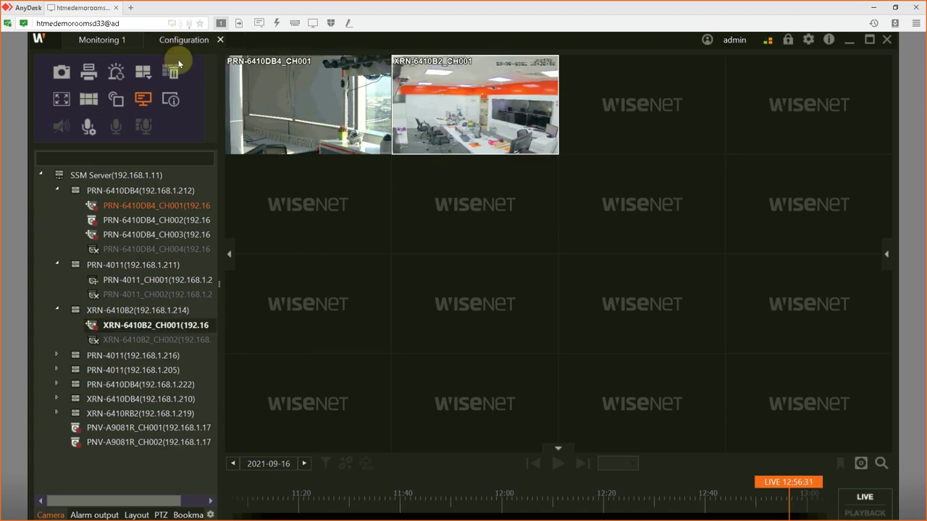
pyautogui.click(88, 171)
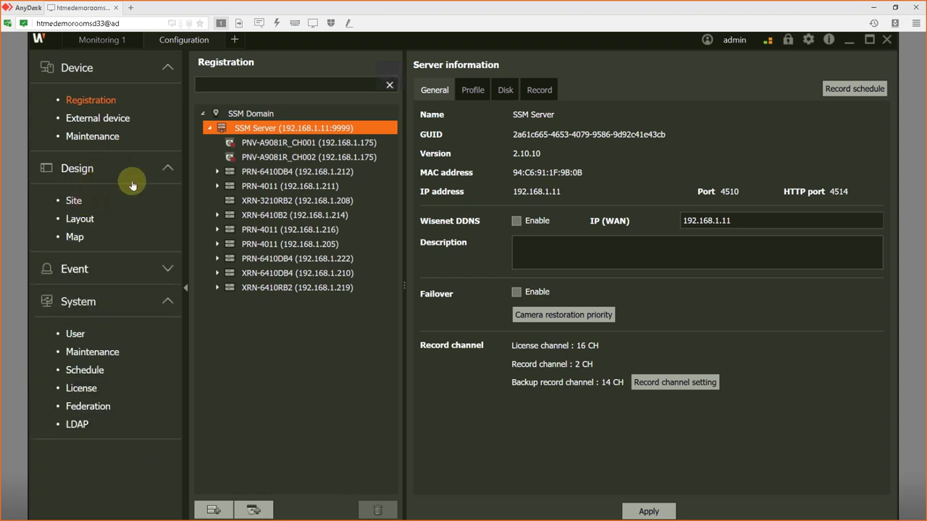
pyautogui.click(263, 131)
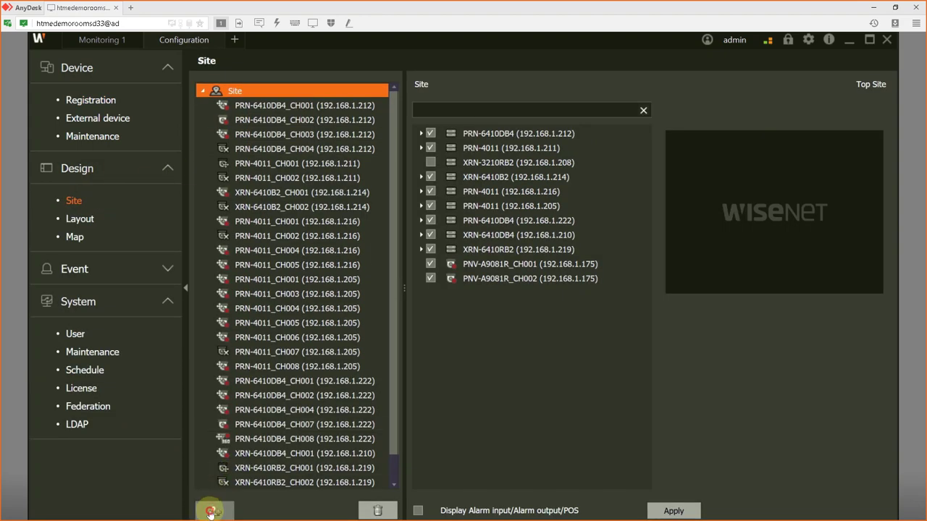
# - Add Site1 to the site tree, then go to the Design > Map page
pyautogui.scroll(-1, 239, 455)
pyautogui.click(217, 483)
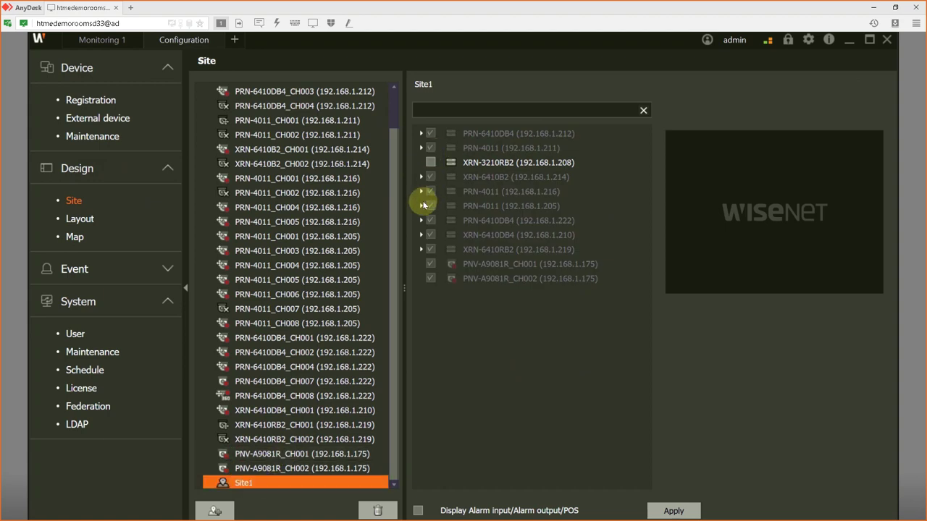
pyautogui.click(86, 238)
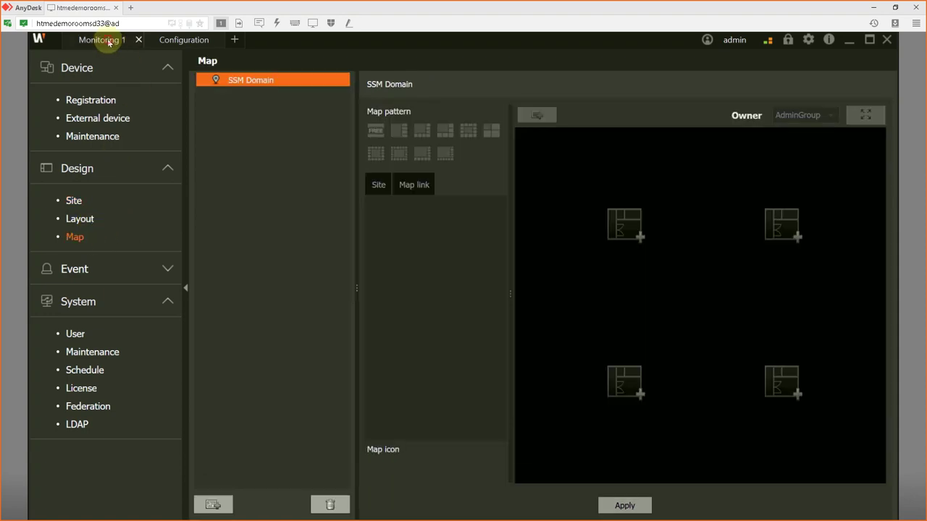
# - Select the PRN-6410DB4_CH001 tile in Monitoring 1, then expand the Event settings group
pyautogui.click(109, 41)
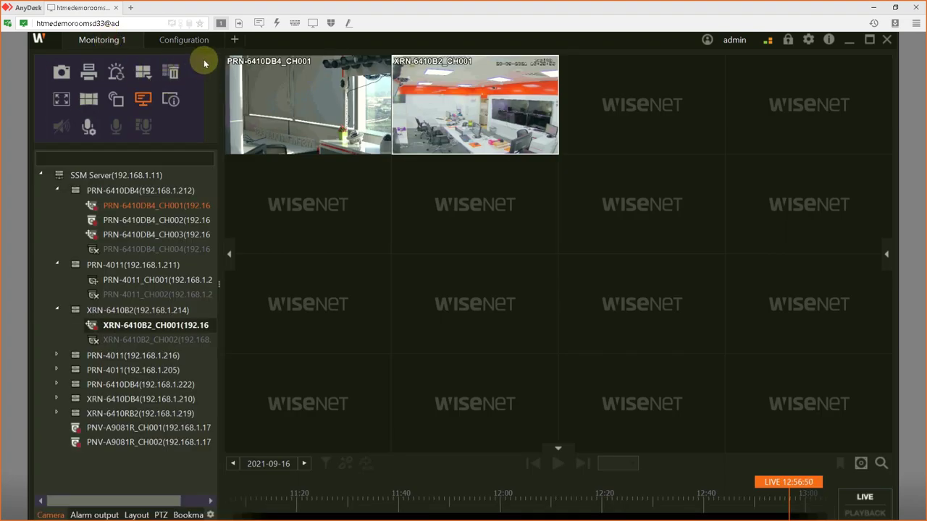
pyautogui.moveTo(429, 134)
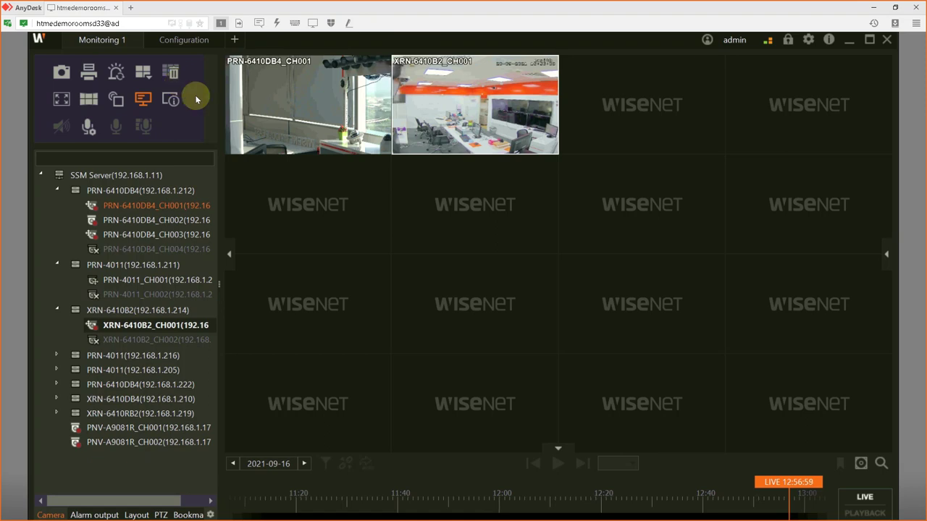
pyautogui.click(276, 110)
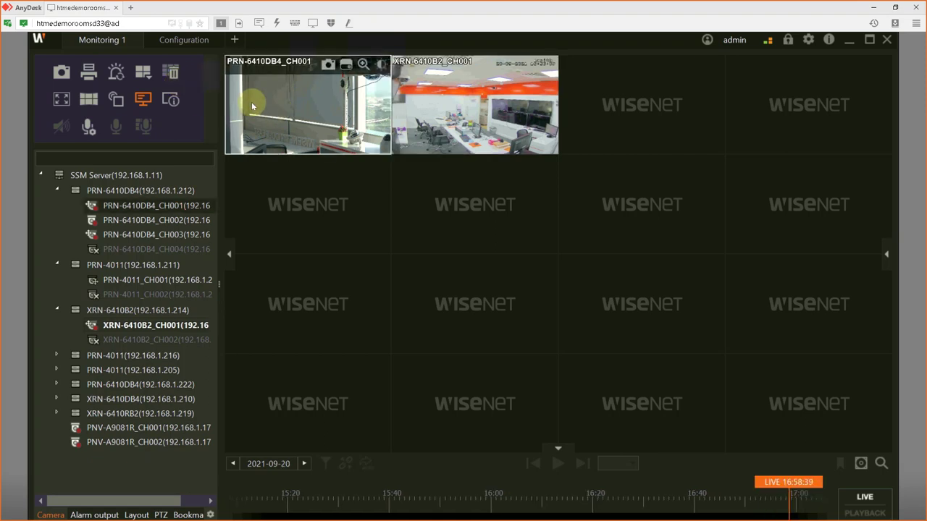
pyautogui.click(168, 42)
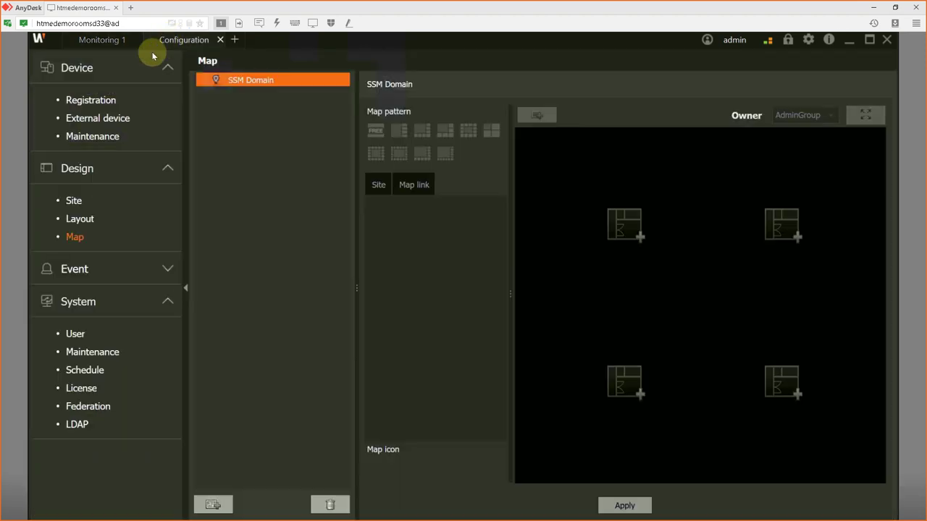
pyautogui.click(77, 274)
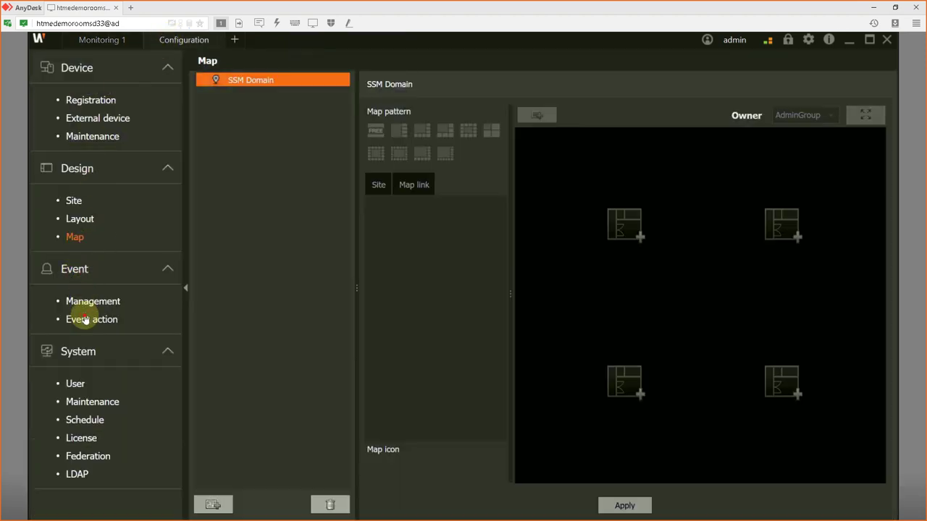
# - Create EventAction1 triggered by Motion detection on PRN-6410DB4_CH001
pyautogui.click(109, 320)
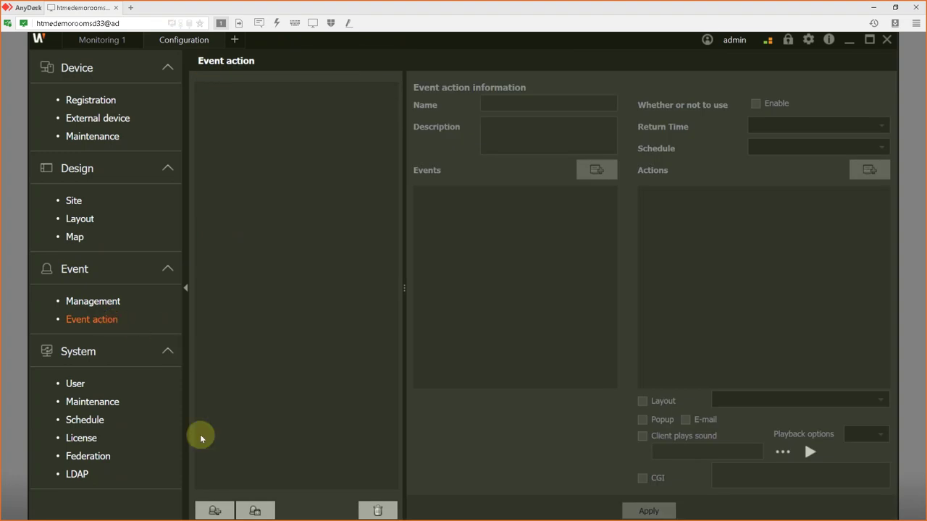
pyautogui.click(212, 512)
pyautogui.click(232, 91)
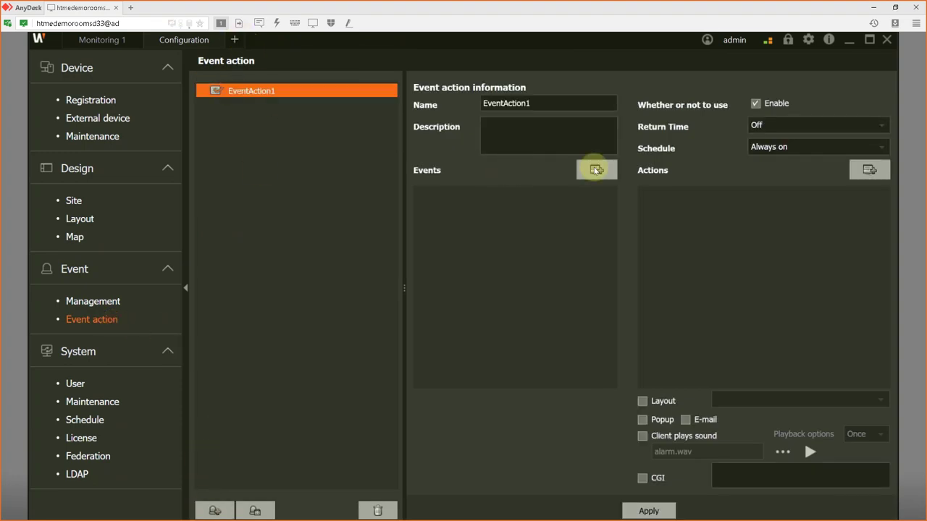
pyautogui.click(595, 169)
pyautogui.click(424, 231)
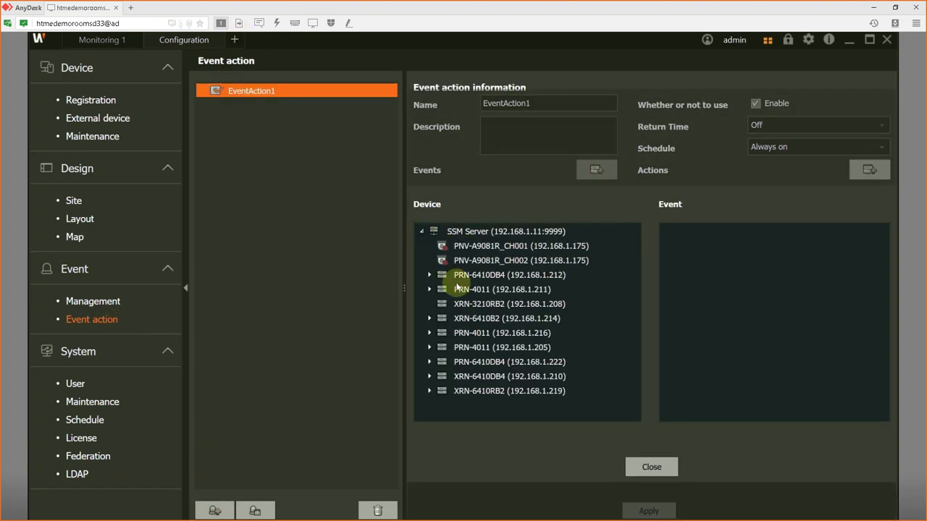
pyautogui.click(430, 277)
pyautogui.click(471, 289)
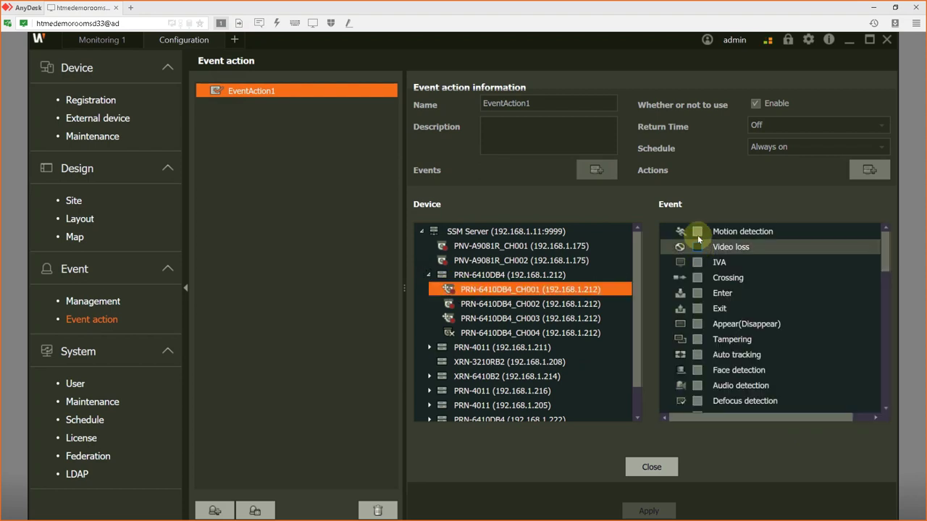
pyautogui.click(698, 232)
pyautogui.click(651, 466)
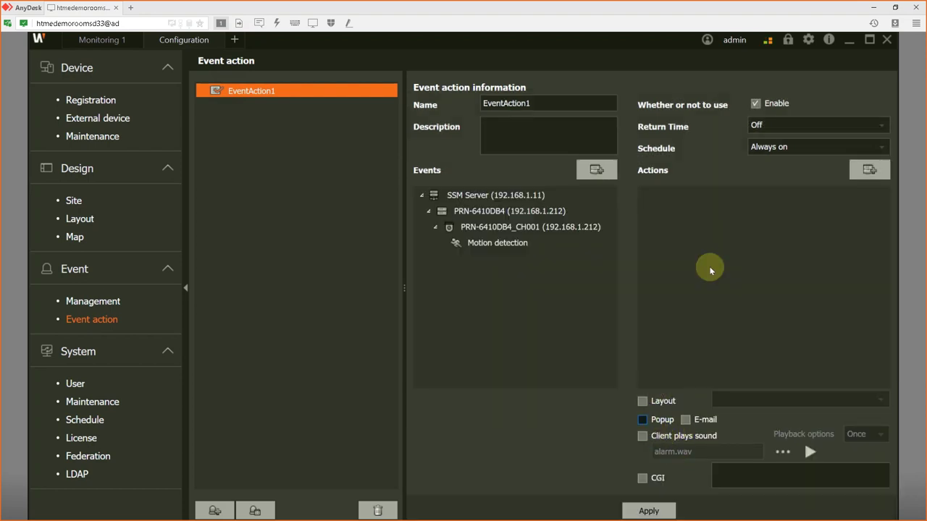
# - Browse action targets to XRN-6410B2_CH001 but close without adding any action
pyautogui.click(869, 170)
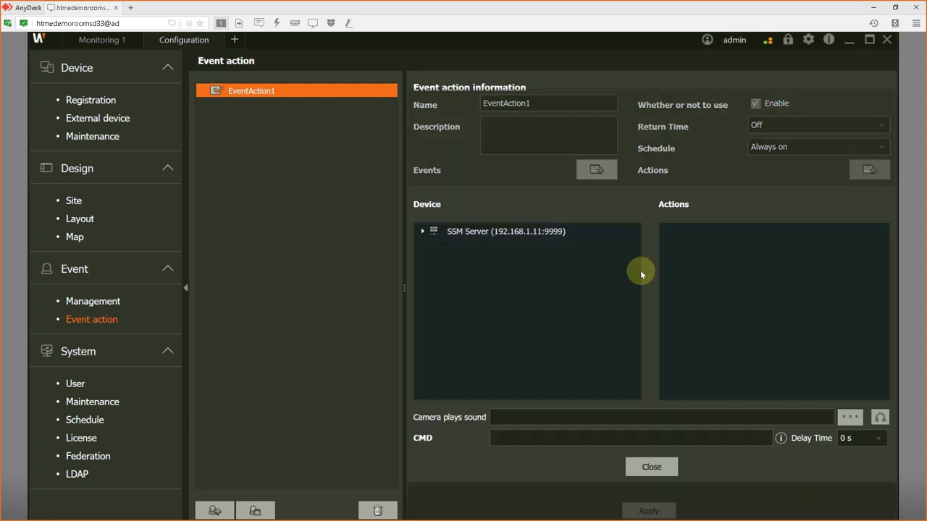
pyautogui.click(423, 232)
pyautogui.click(429, 289)
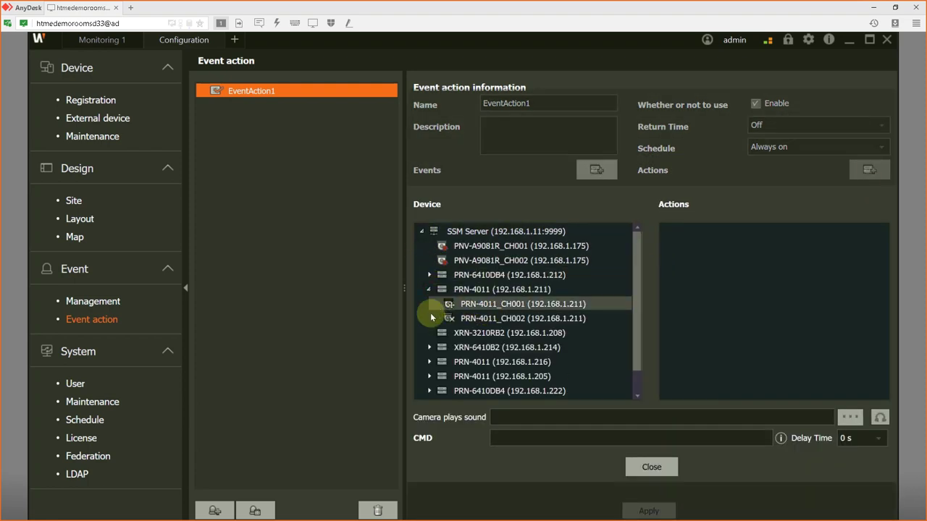
pyautogui.click(429, 348)
pyautogui.click(492, 361)
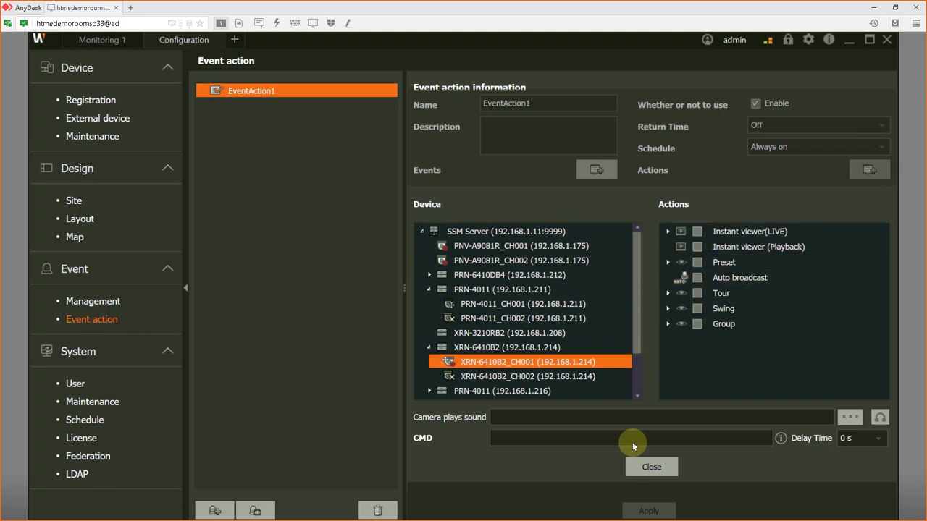
pyautogui.click(638, 467)
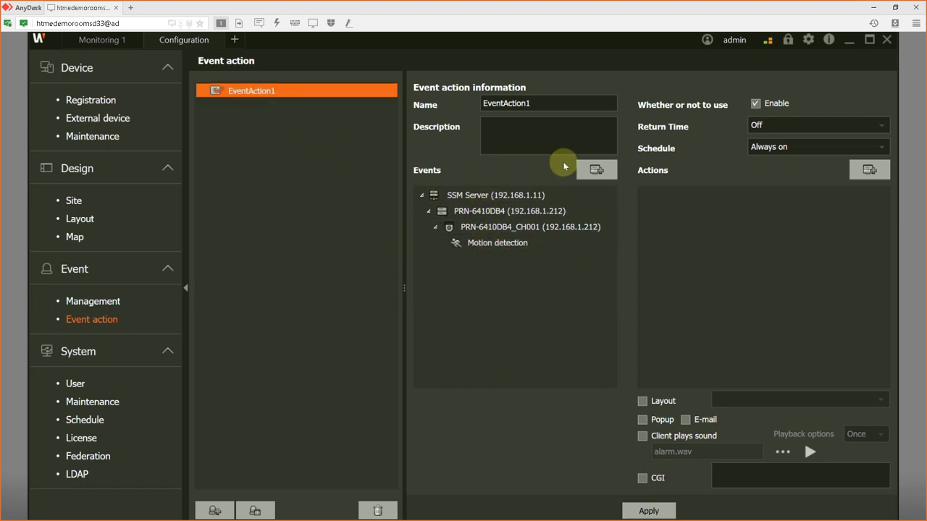
# - Add PRN-6410DB4 Disconnected as a second trigger for EventAction1
pyautogui.click(590, 169)
pyautogui.click(496, 275)
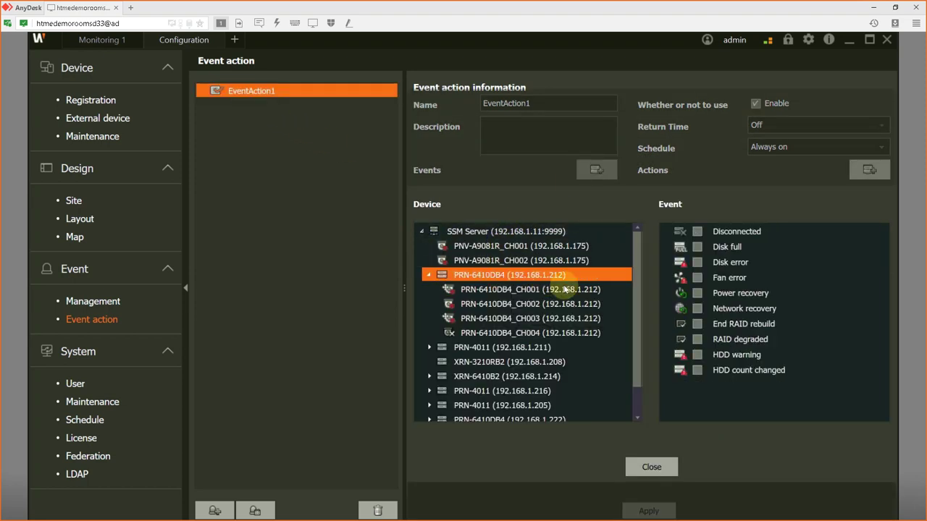
pyautogui.click(697, 231)
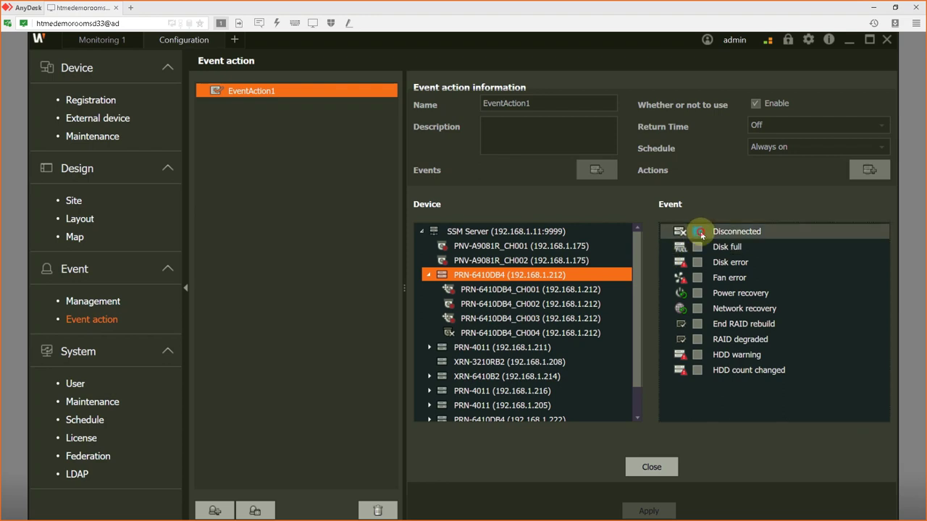
pyautogui.click(652, 465)
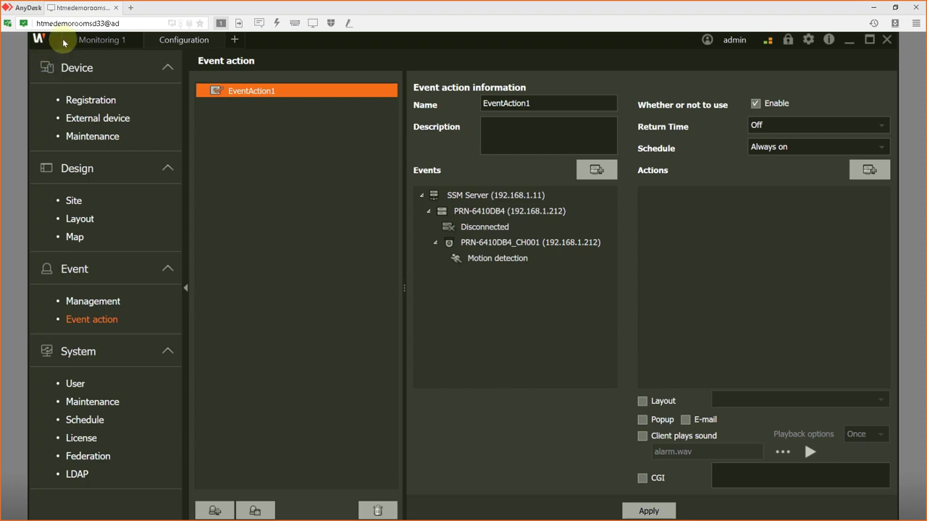
pyautogui.click(113, 41)
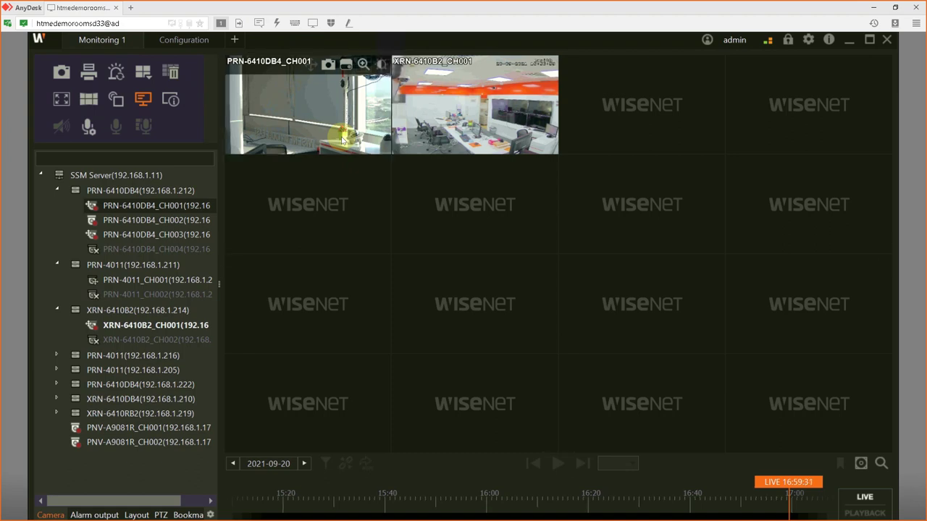
pyautogui.click(302, 131)
pyautogui.rightClick(302, 132)
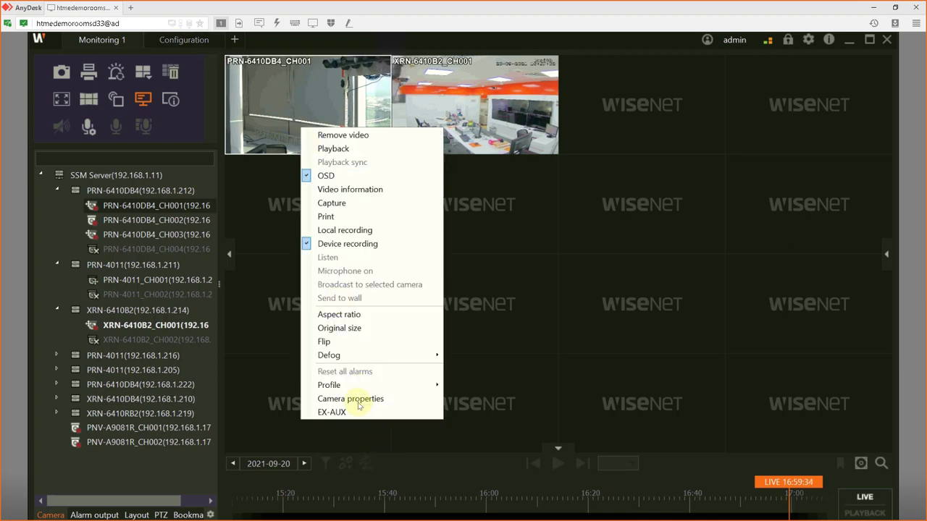
pyautogui.click(355, 399)
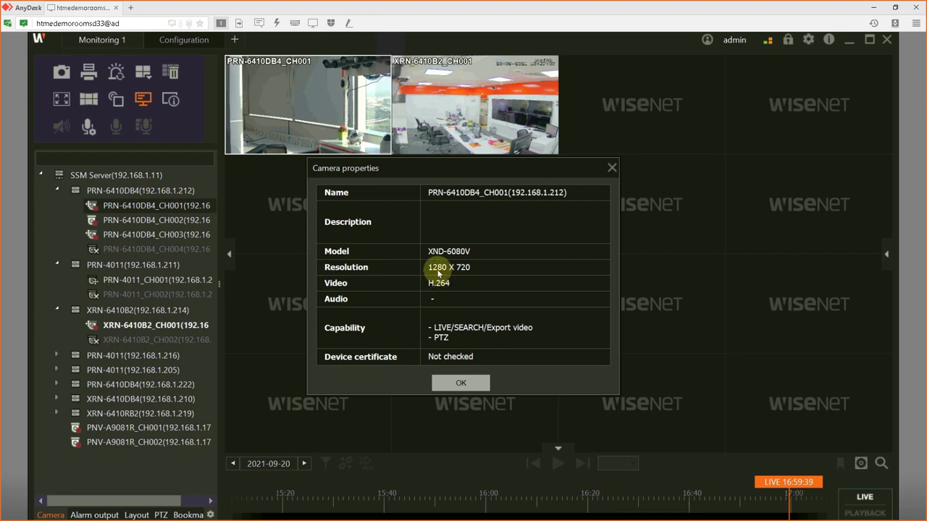
pyautogui.click(443, 382)
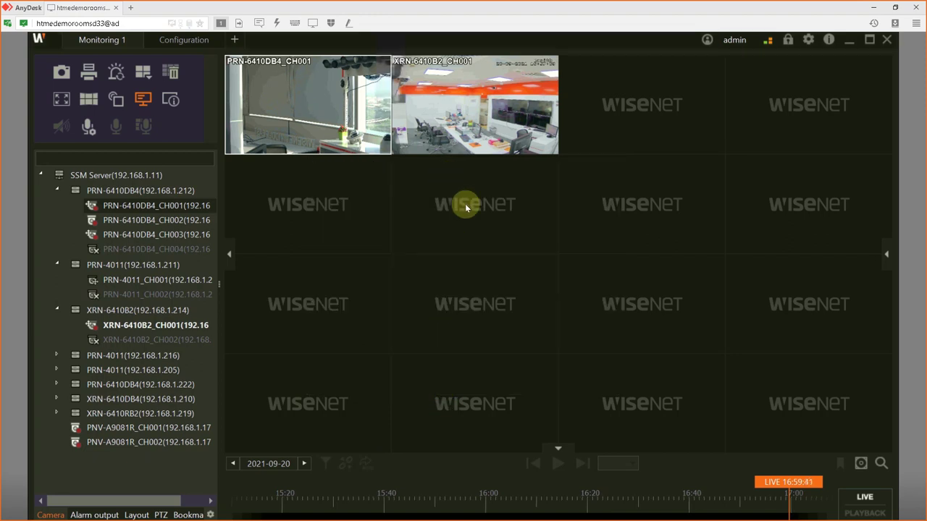
pyautogui.rightClick(456, 131)
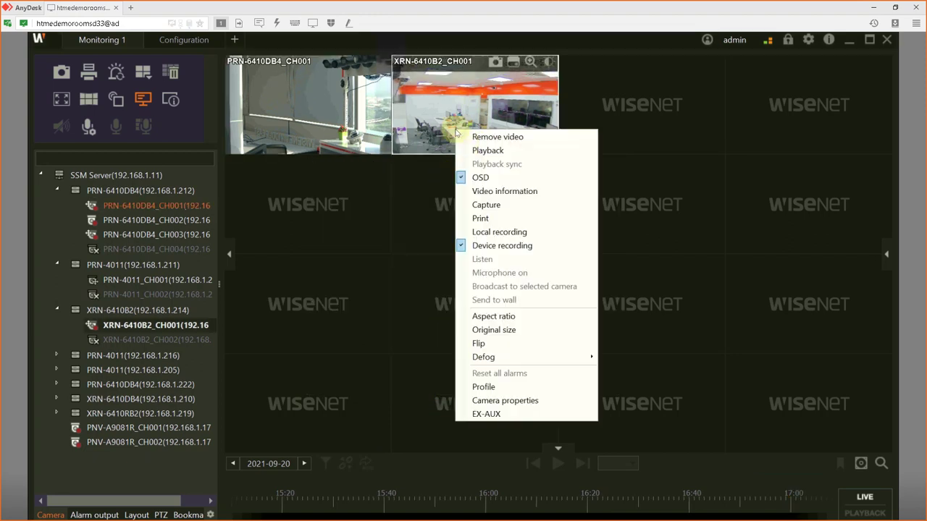
pyautogui.click(515, 403)
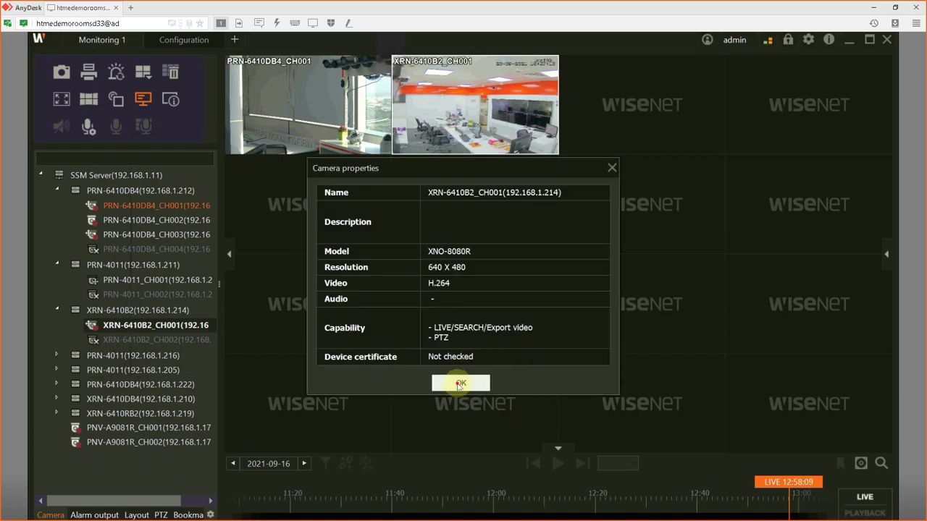
pyautogui.click(461, 384)
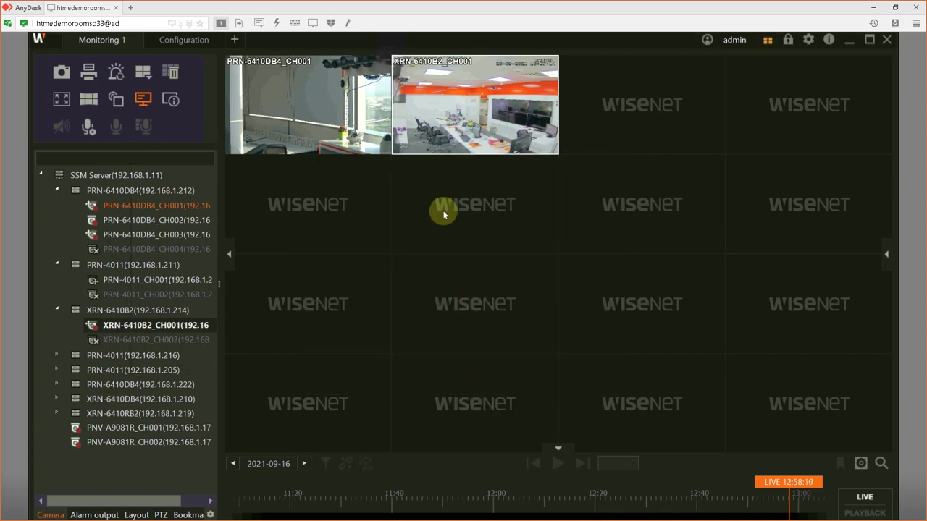
pyautogui.doubleClick(428, 118)
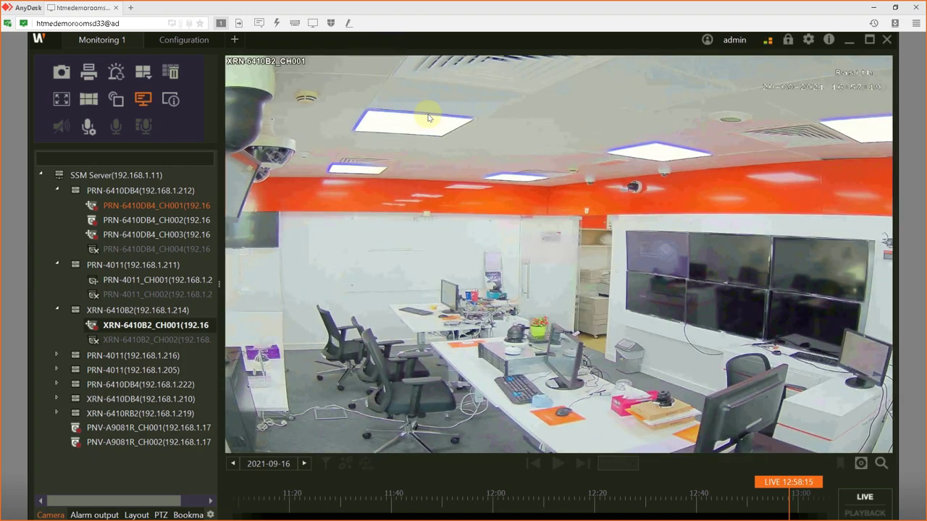
pyautogui.click(428, 116)
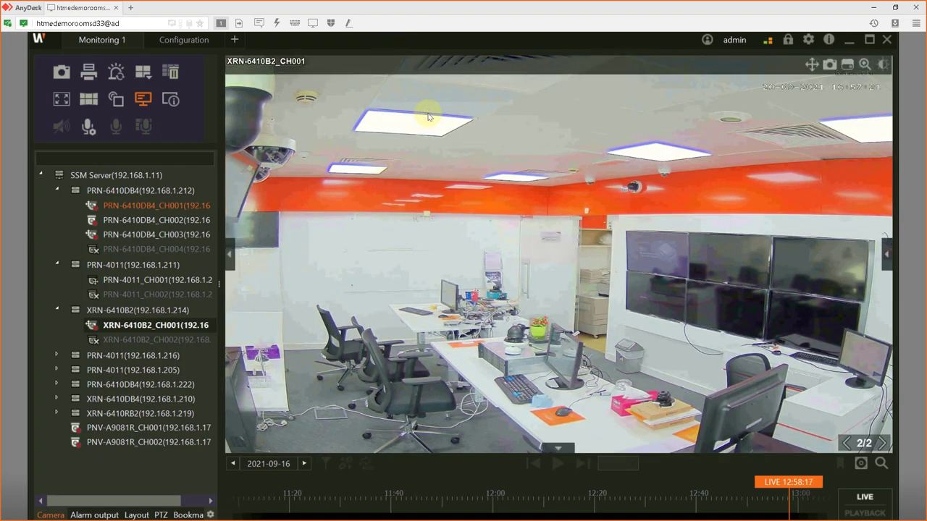
pyautogui.doubleClick(428, 117)
# - Review PRN-6410DB4's Live-high and Live-low profiles, then minimize AnyDesk and Notepad
pyautogui.click(166, 43)
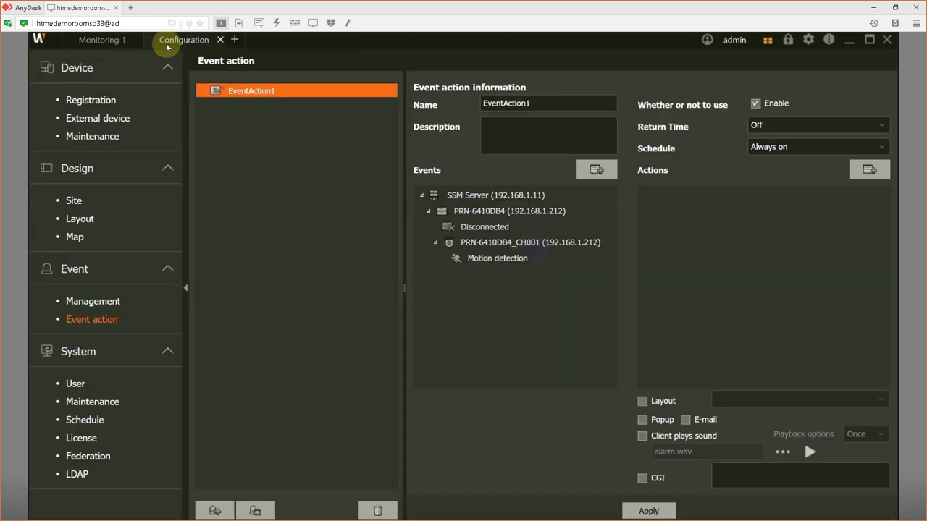
pyautogui.click(91, 101)
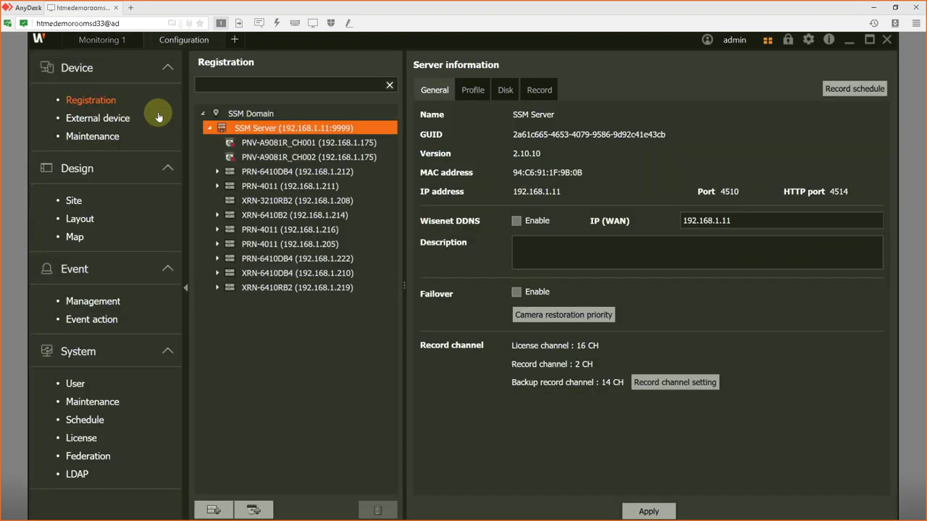
pyautogui.click(474, 90)
pyautogui.click(487, 118)
pyautogui.click(353, 168)
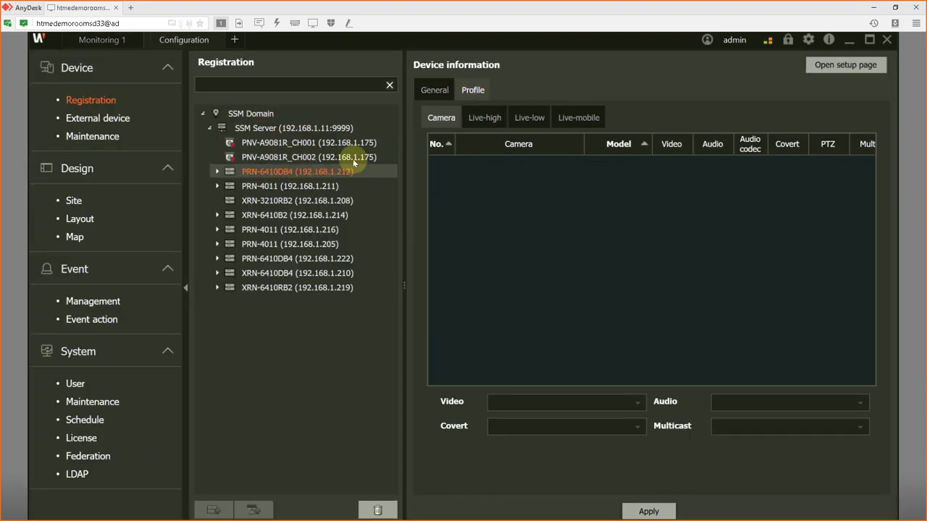
pyautogui.click(487, 118)
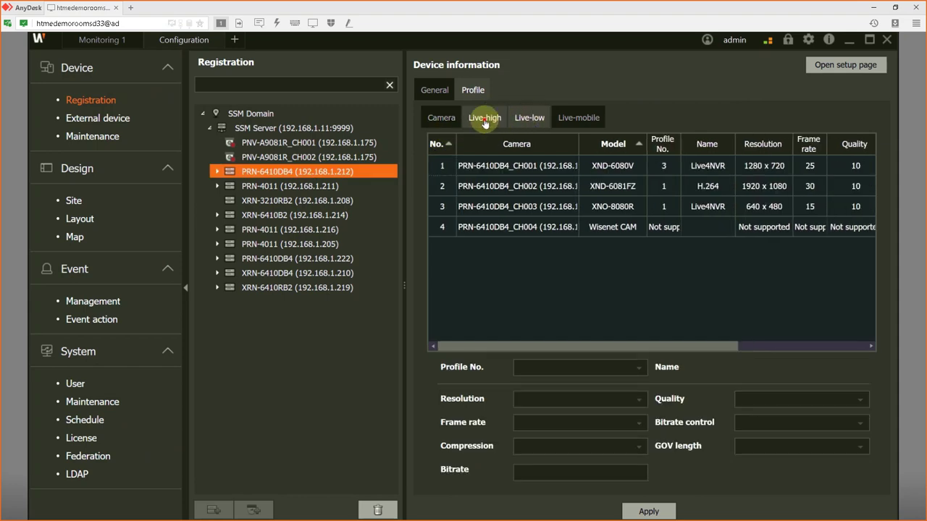
pyautogui.click(525, 118)
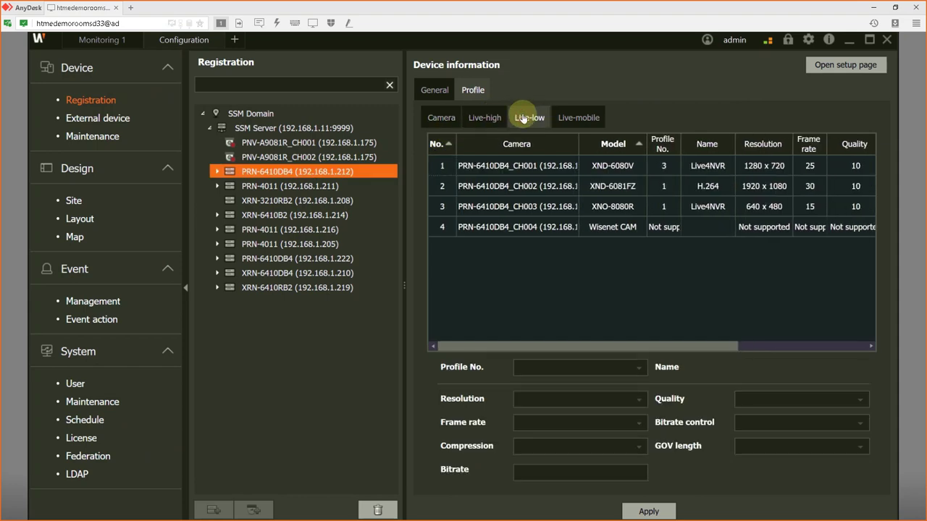
pyautogui.click(874, 6)
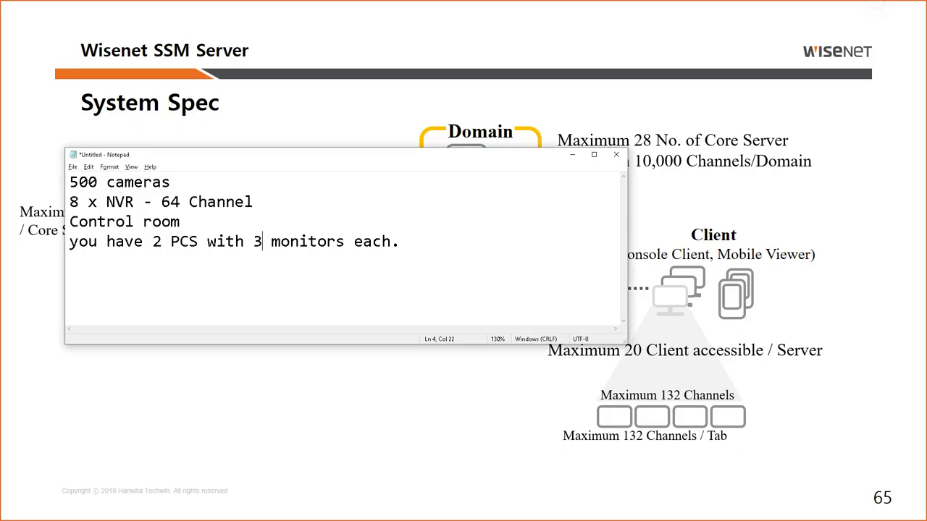
pyautogui.click(569, 156)
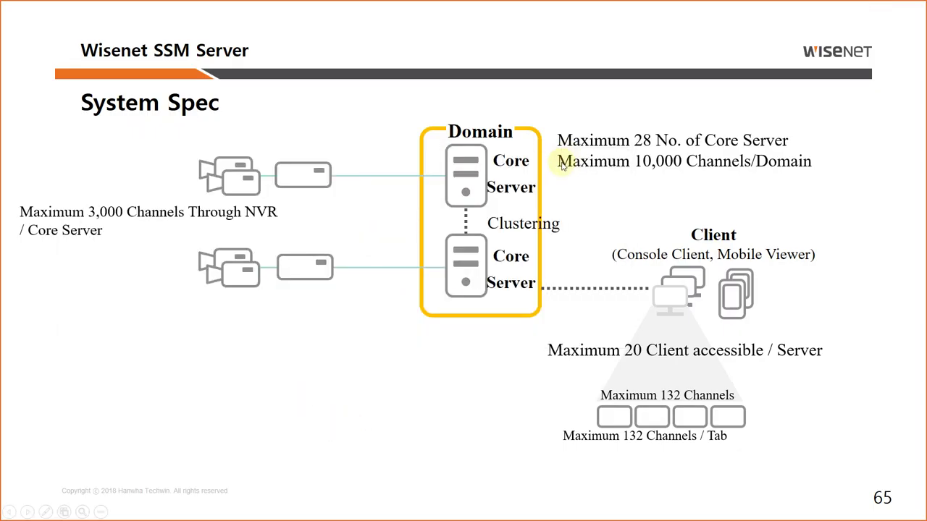